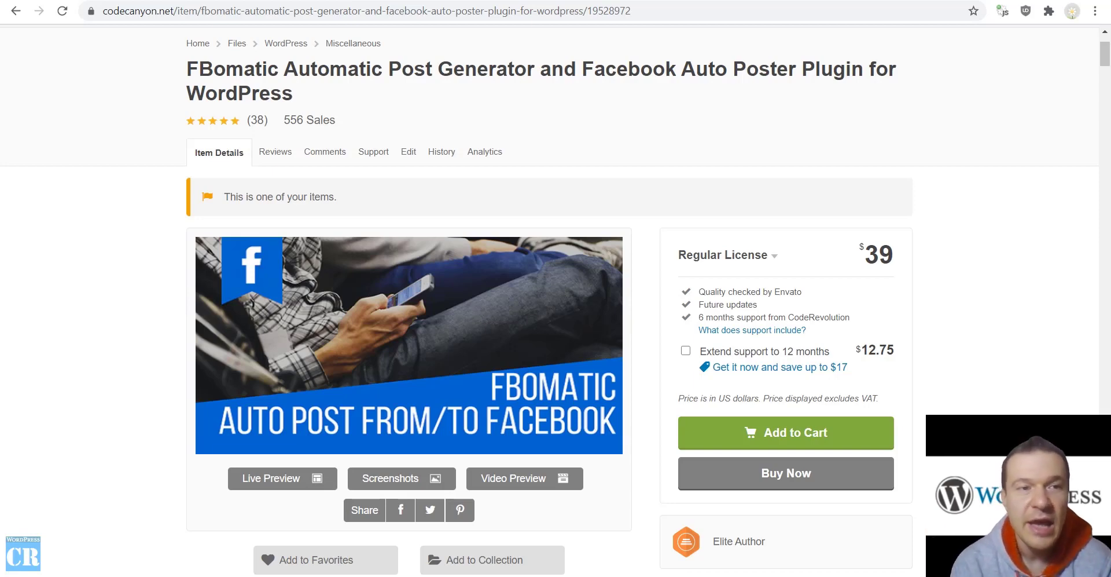
# Switch from the CodeCanyon FBomatic item page to the WordPress admin Dashboard window
pyautogui.hotkey('alt', 'Tab')
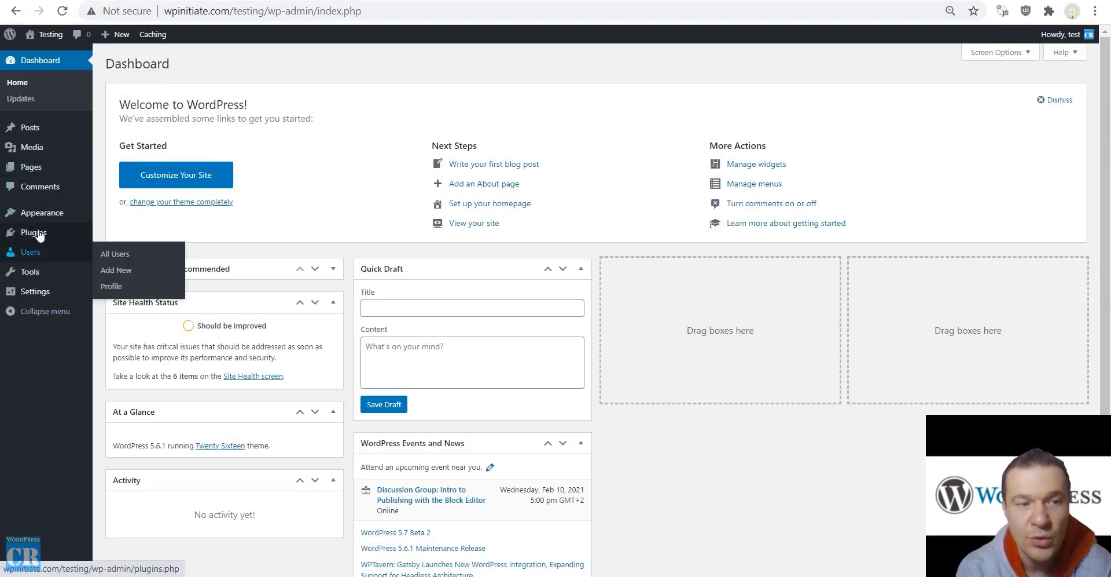
# Go to Plugins > Add New > Upload Plugin and browse to the Desktop fbomatic zip
pyautogui.moveTo(68, 239)
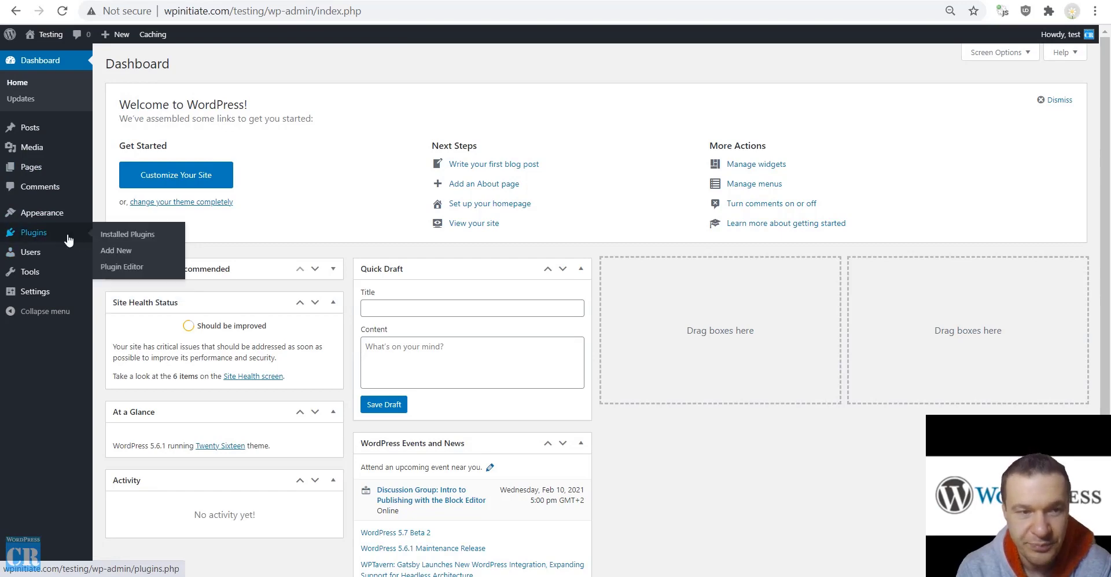
pyautogui.click(129, 250)
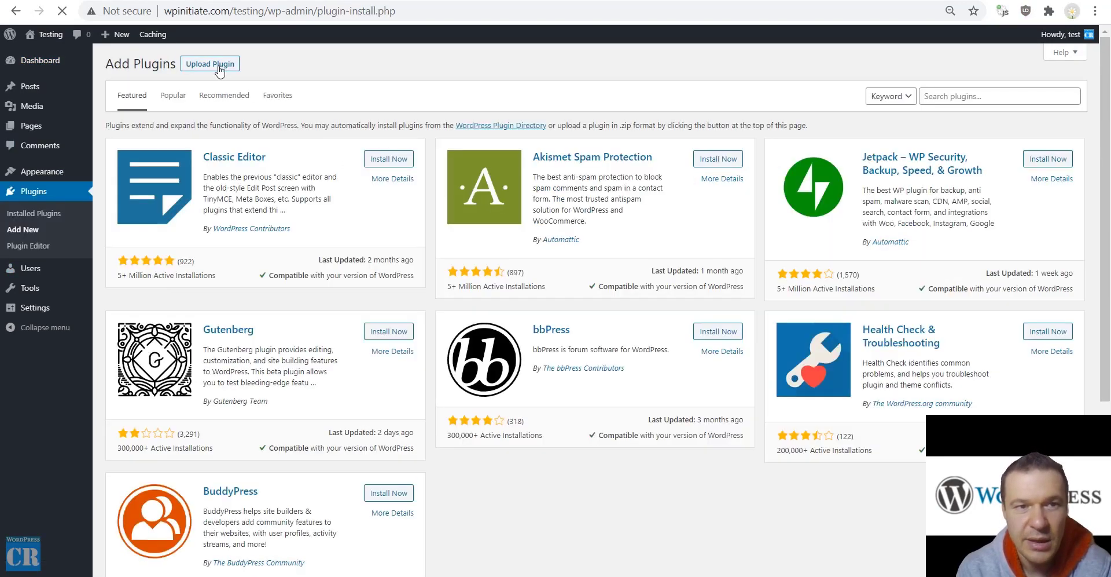
pyautogui.click(219, 67)
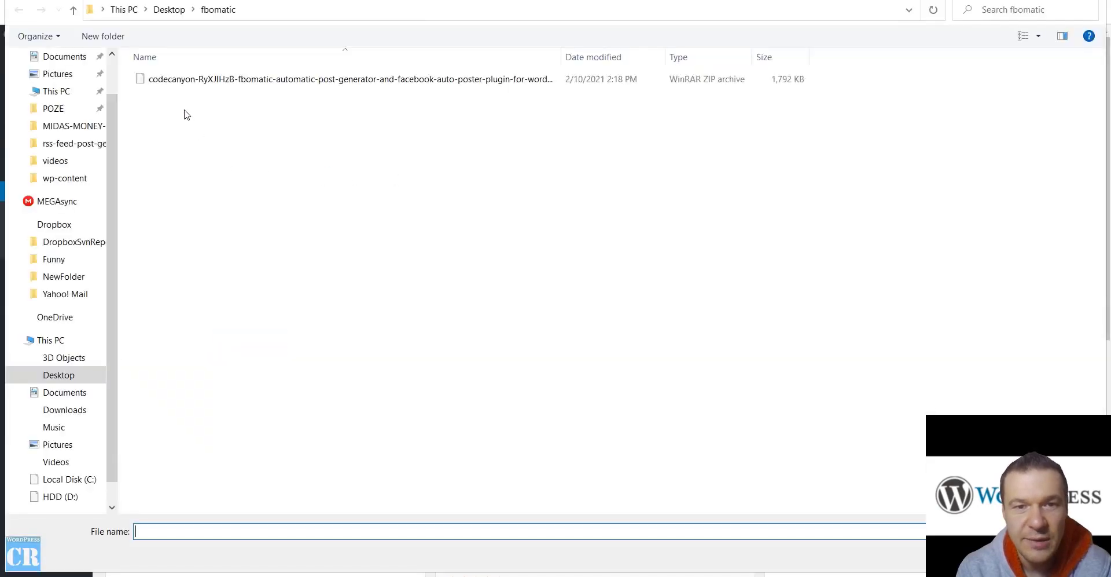
pyautogui.click(184, 81)
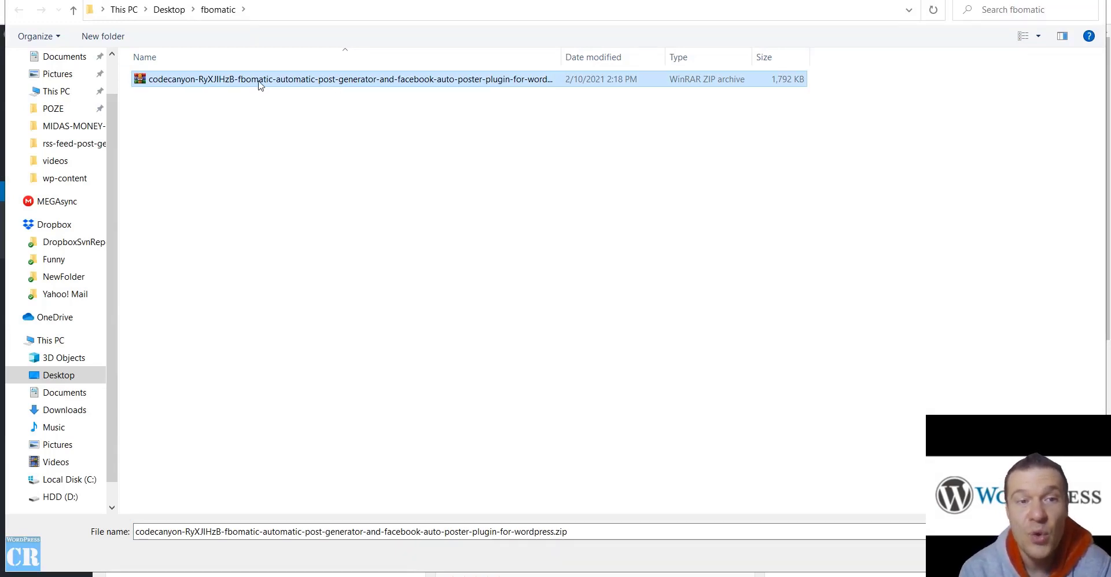
# Extract the CodeCanyon zip and pick the inner fbomatic-facebook-post-generator.zip from the package folder
pyautogui.rightClick(258, 82)
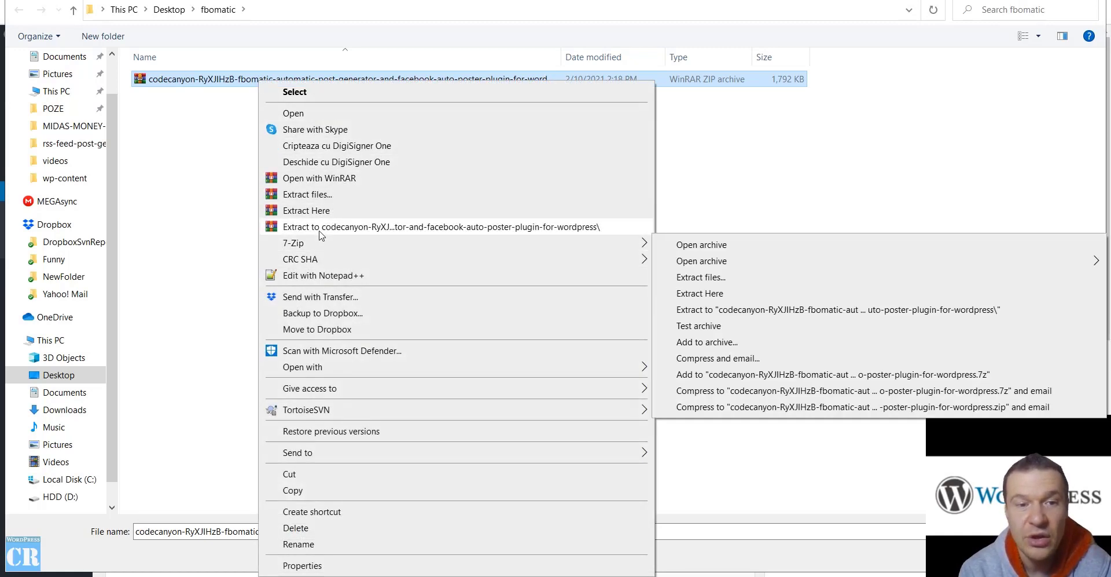
pyautogui.click(319, 228)
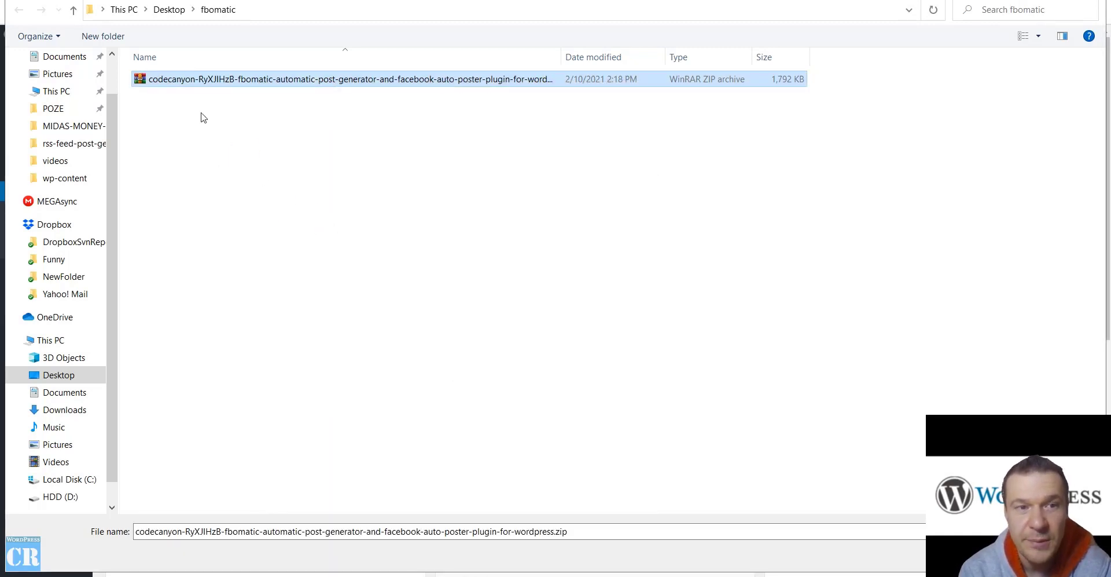
pyautogui.doubleClick(197, 95)
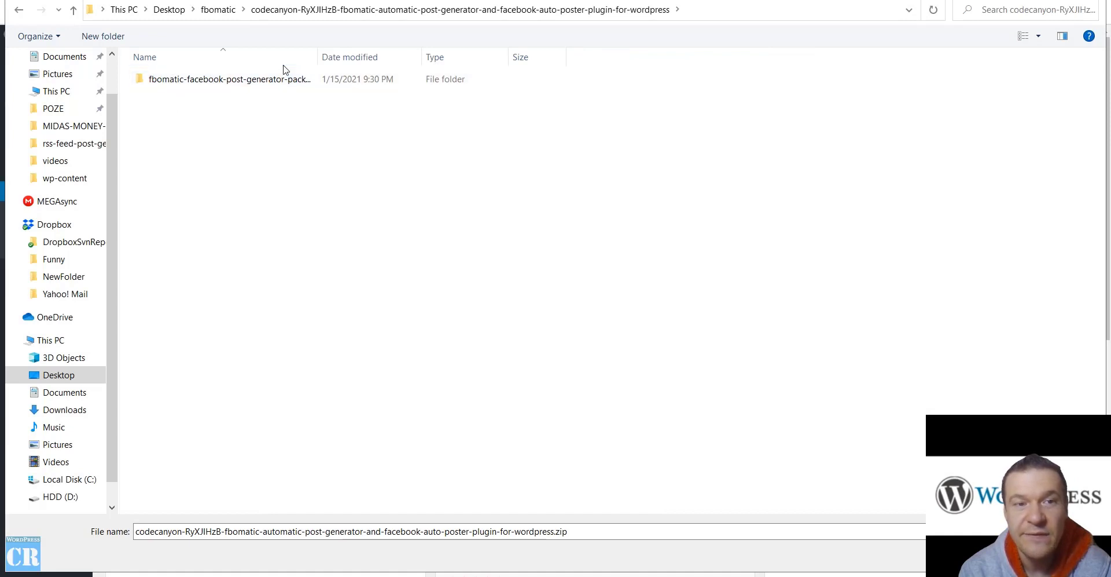
pyautogui.moveTo(319, 61); pyautogui.dragTo(373, 57)
pyautogui.click(171, 84)
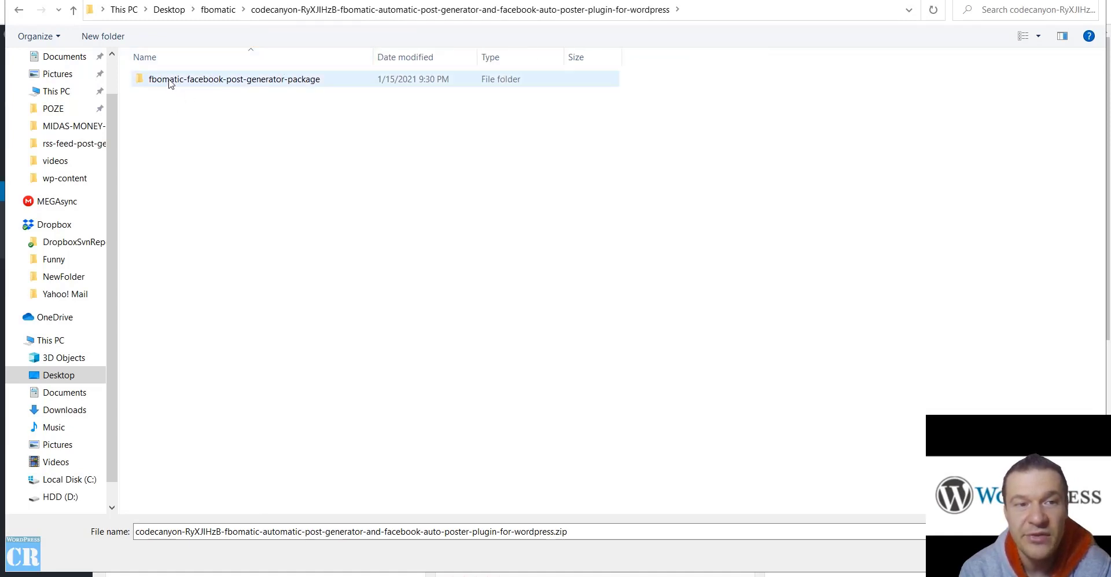
pyautogui.doubleClick(283, 85)
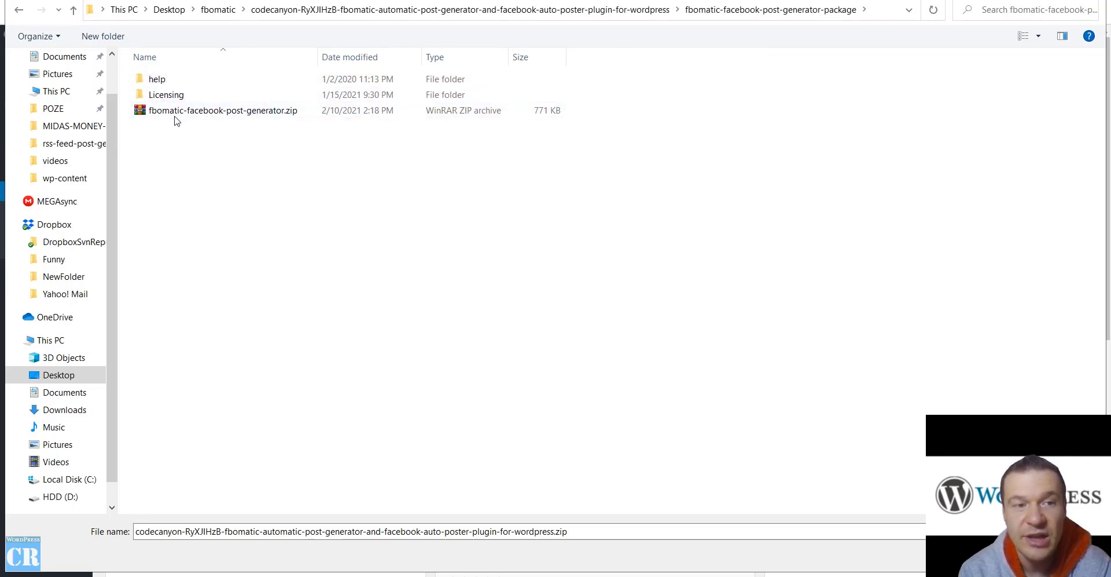
pyautogui.click(175, 110)
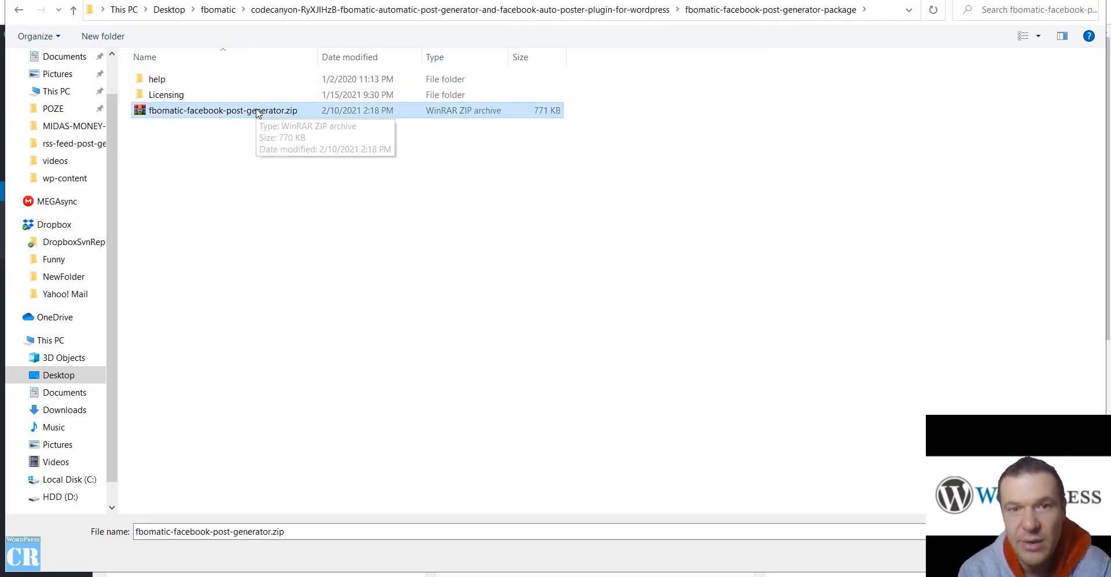
pyautogui.doubleClick(257, 111)
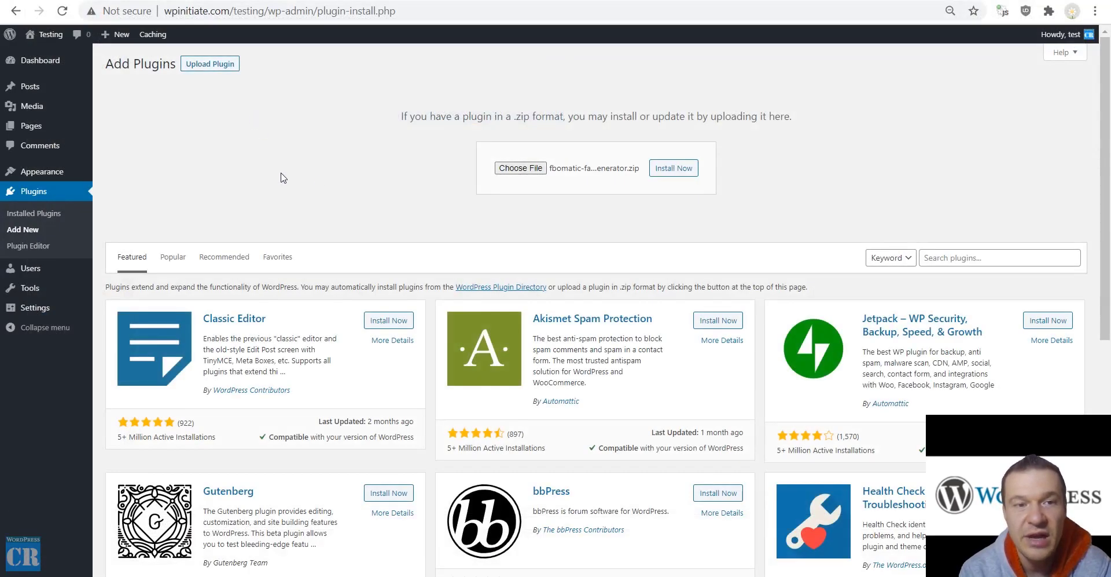
# Install and activate FBomatic Automatic Post Generator, then open FBomatic Post Generator's Main Settings
pyautogui.click(675, 169)
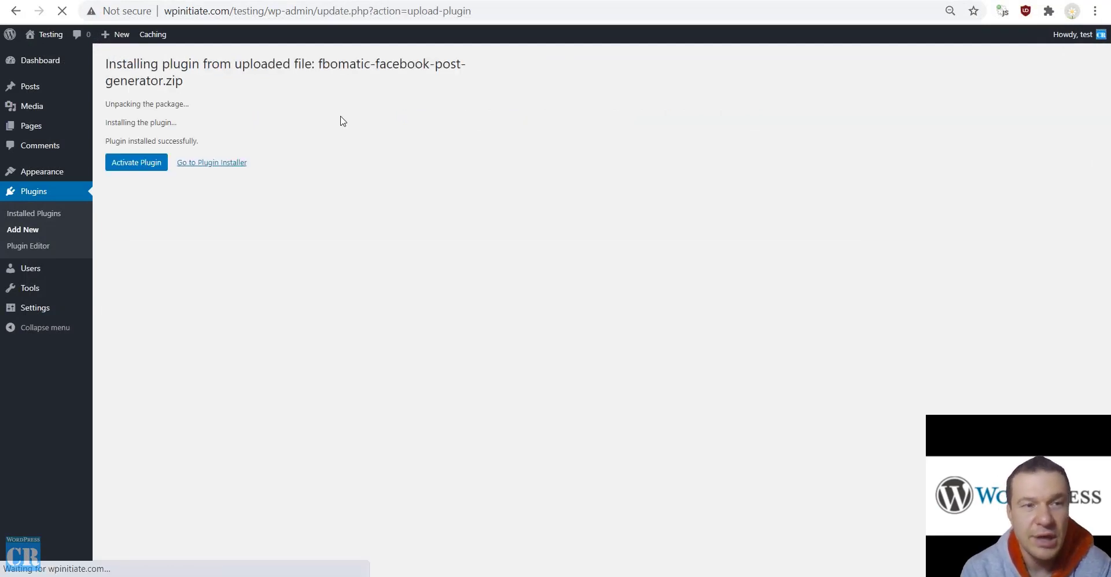
pyautogui.click(146, 164)
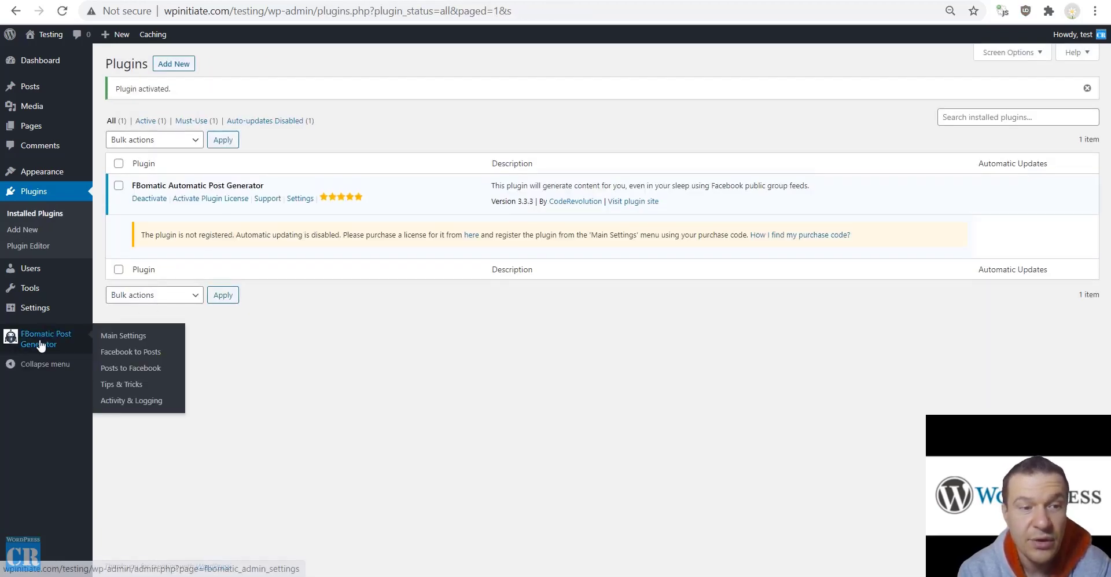
pyautogui.click(41, 343)
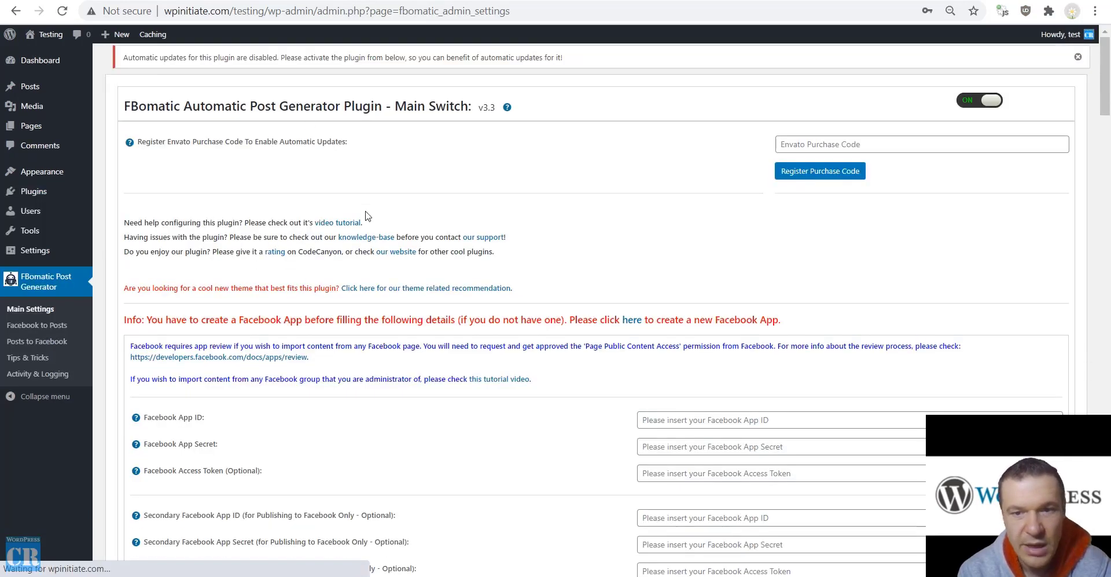
pyautogui.scroll(-3, 408, 266)
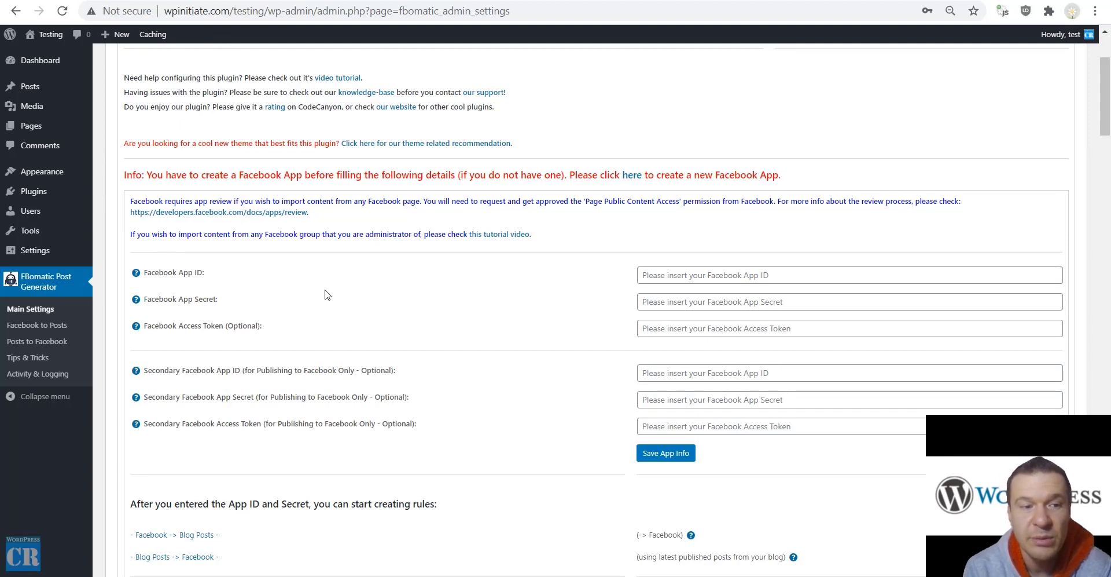
pyautogui.click(55, 325)
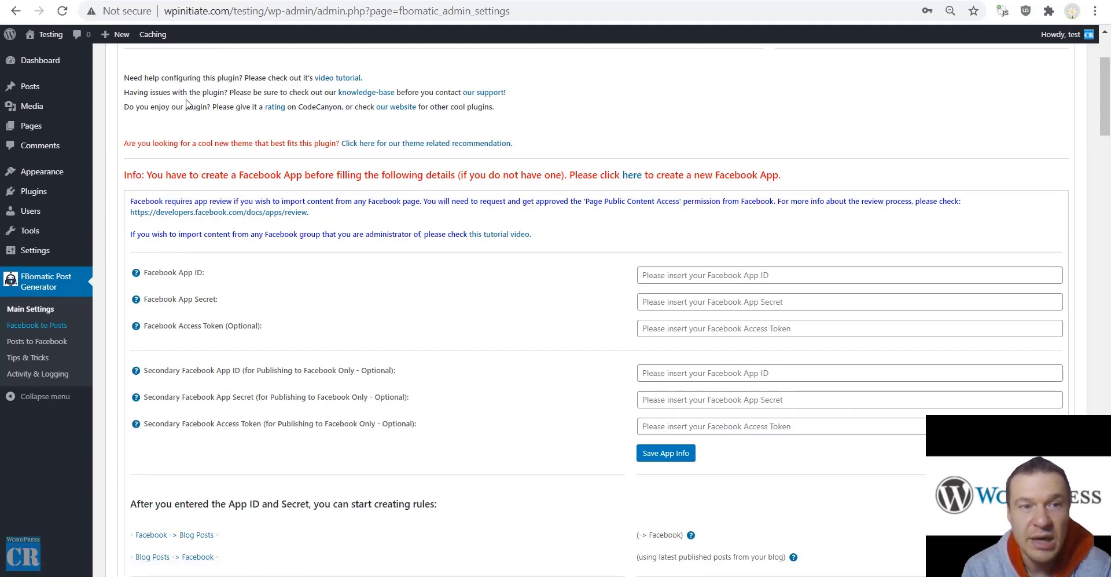
pyautogui.click(37, 341)
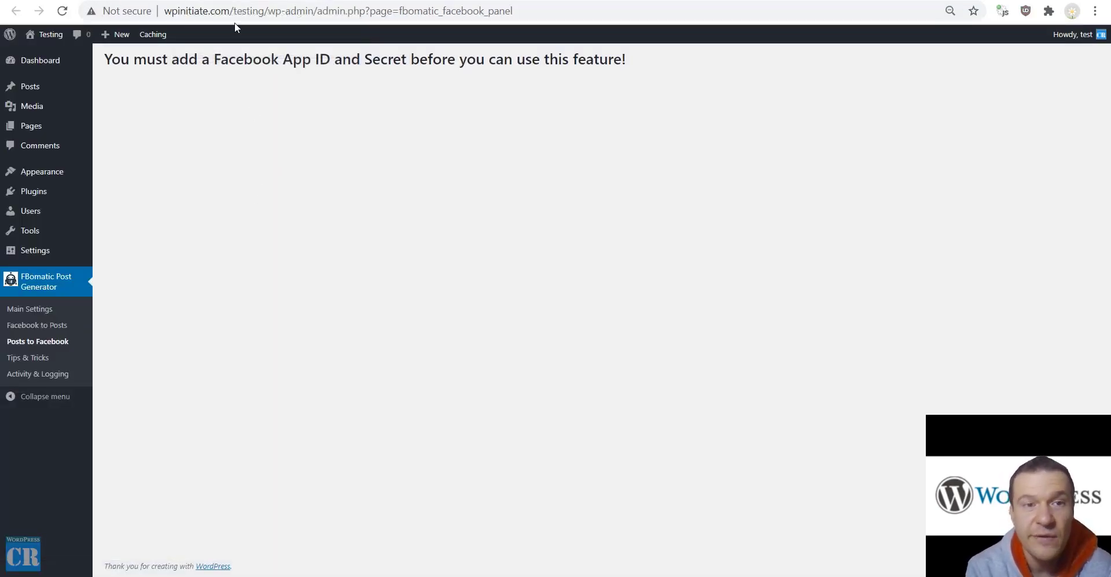
pyautogui.hotkey('alt', 'Left')
pyautogui.hotkey('alt', 'Right')
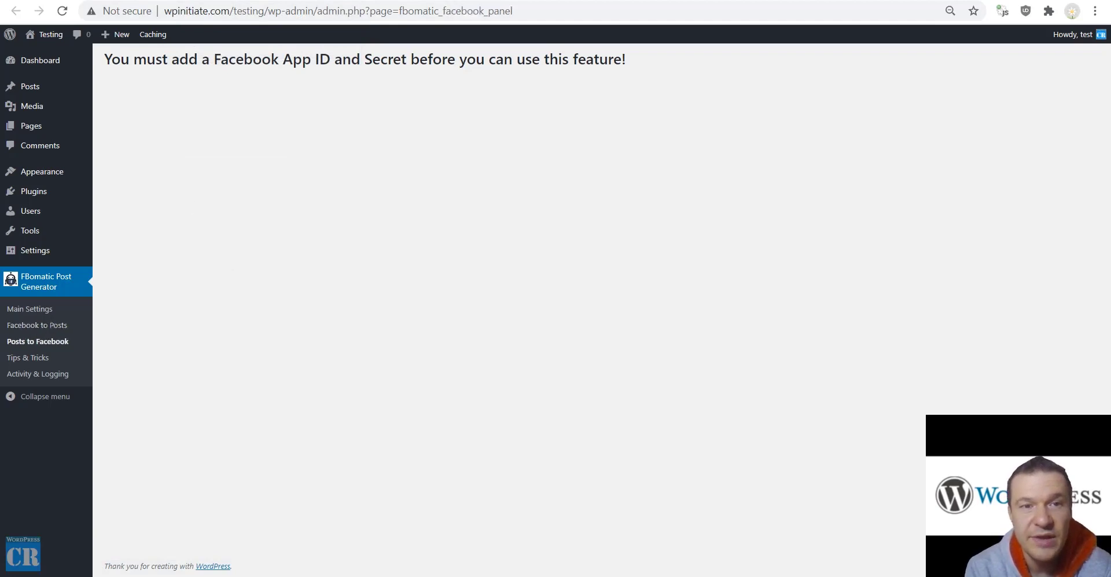
pyautogui.hotkey('alt', 'Left')
pyautogui.hotkey('alt', 'Right')
pyautogui.hotkey('alt', 'Right')
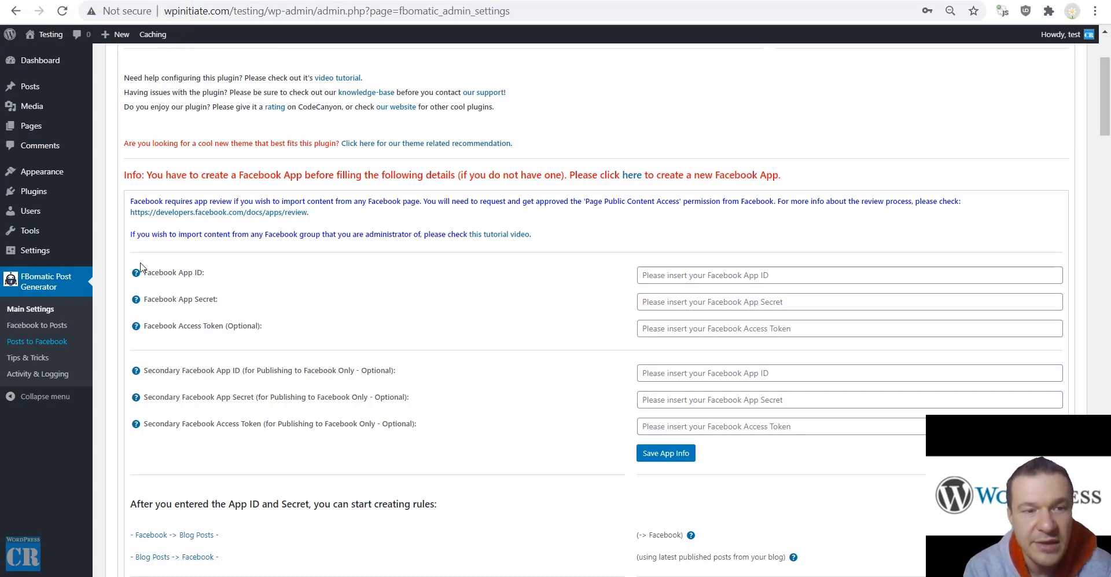
pyautogui.moveTo(136, 274)
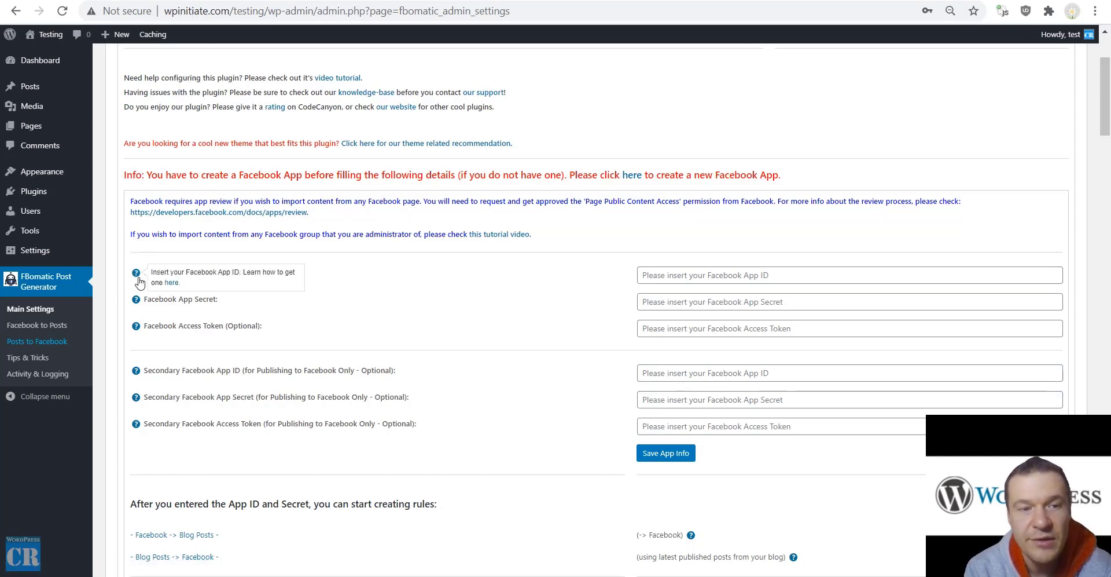
# Follow the App ID help link to Facebook for Developers and open My Apps
pyautogui.click(170, 282)
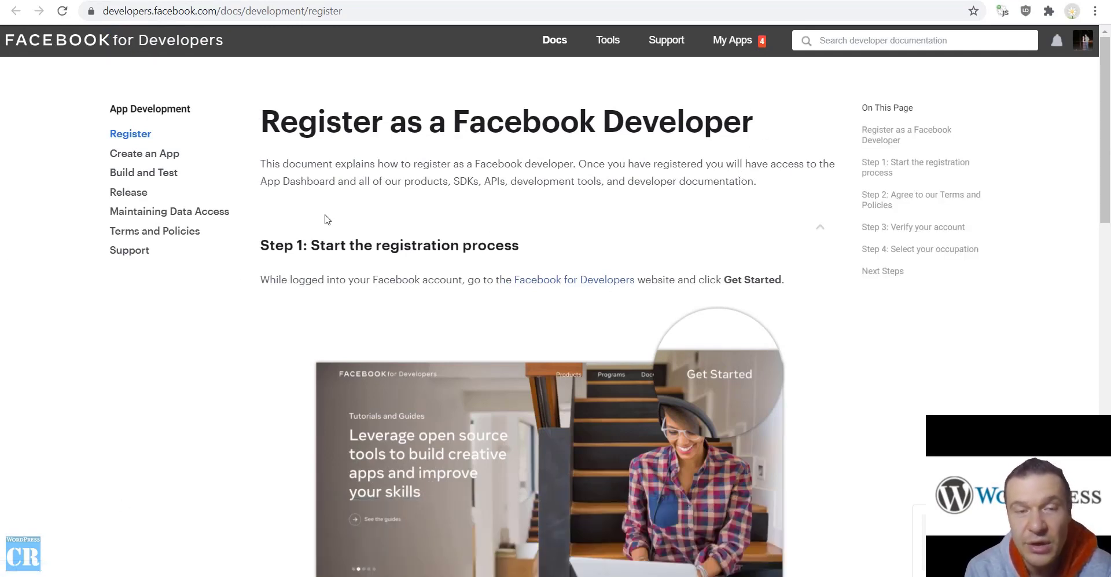
pyautogui.click(737, 42)
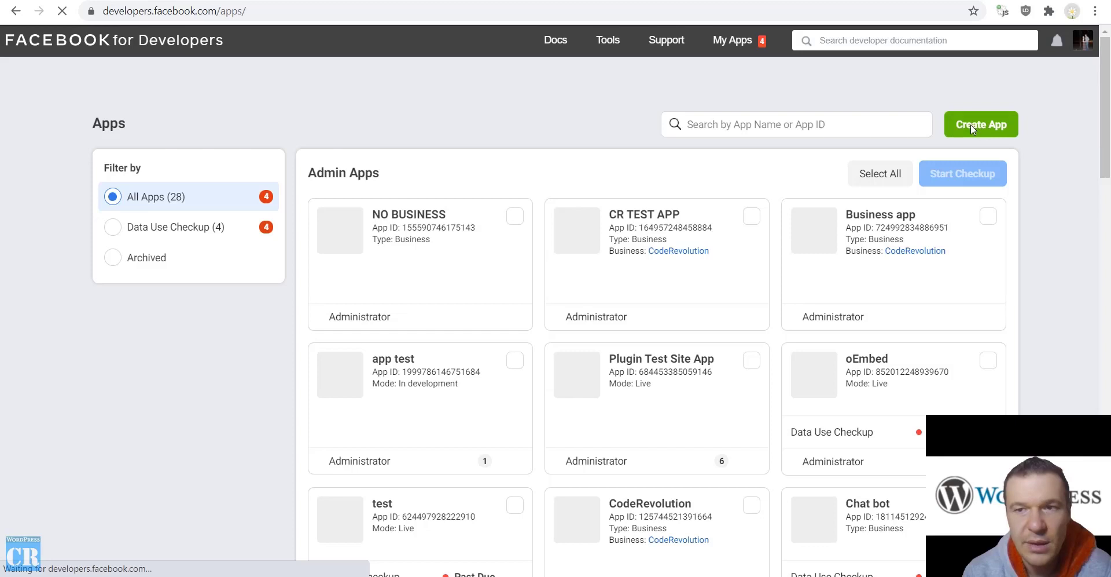
# Create a Manage Business Integrations app 'MY TEST APP!' for your own business, no Business Manager
pyautogui.click(971, 124)
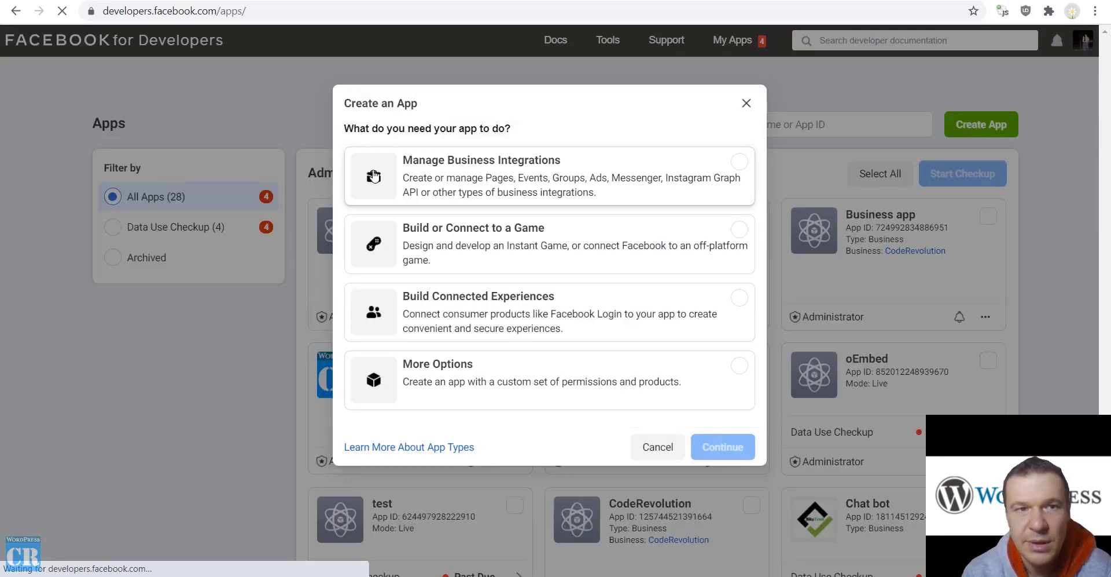
pyautogui.click(435, 186)
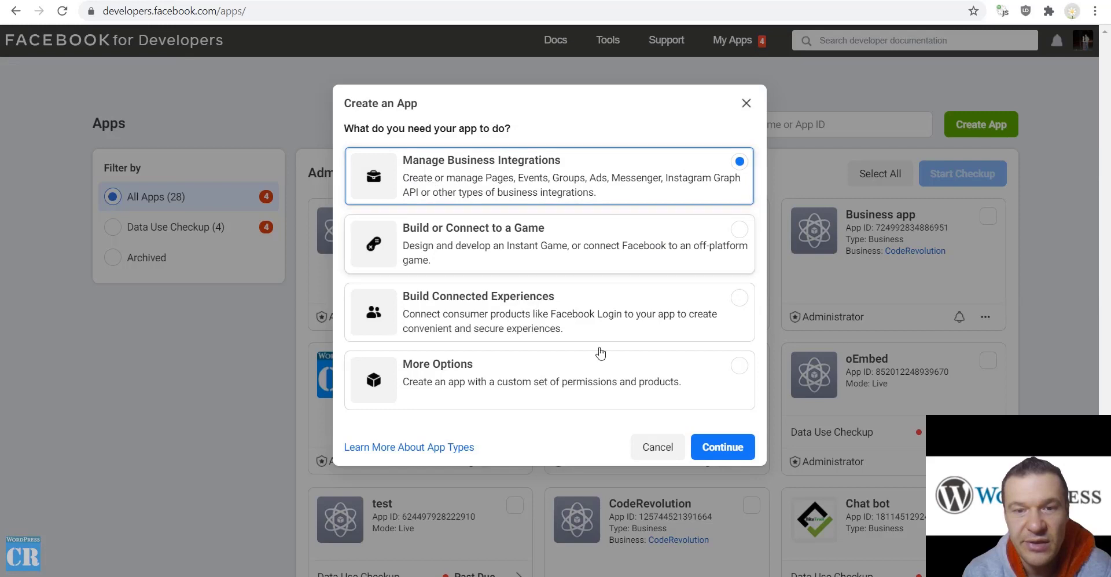
pyautogui.click(698, 450)
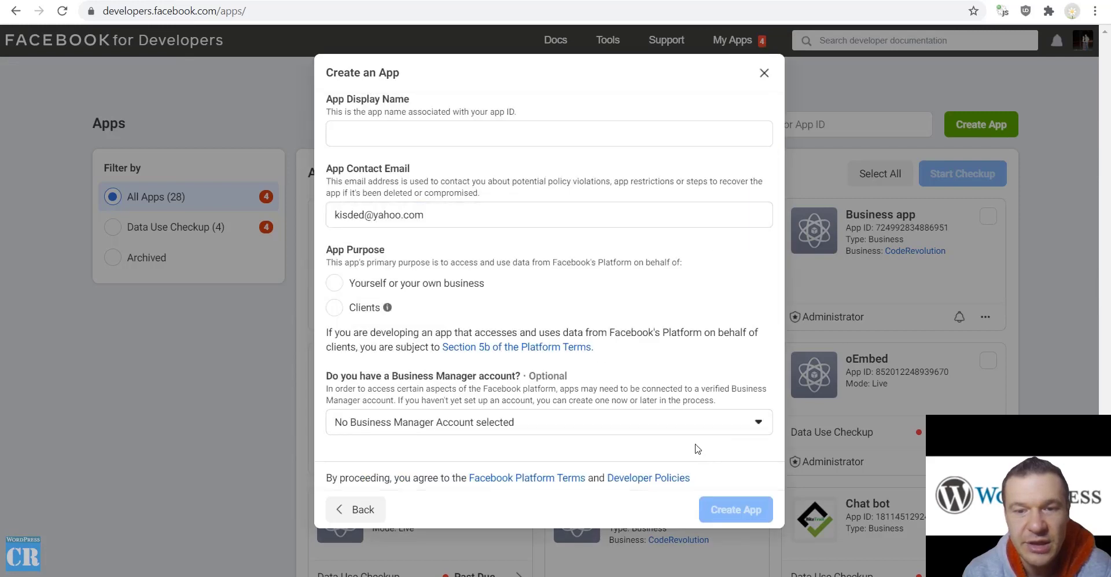
pyautogui.click(361, 136)
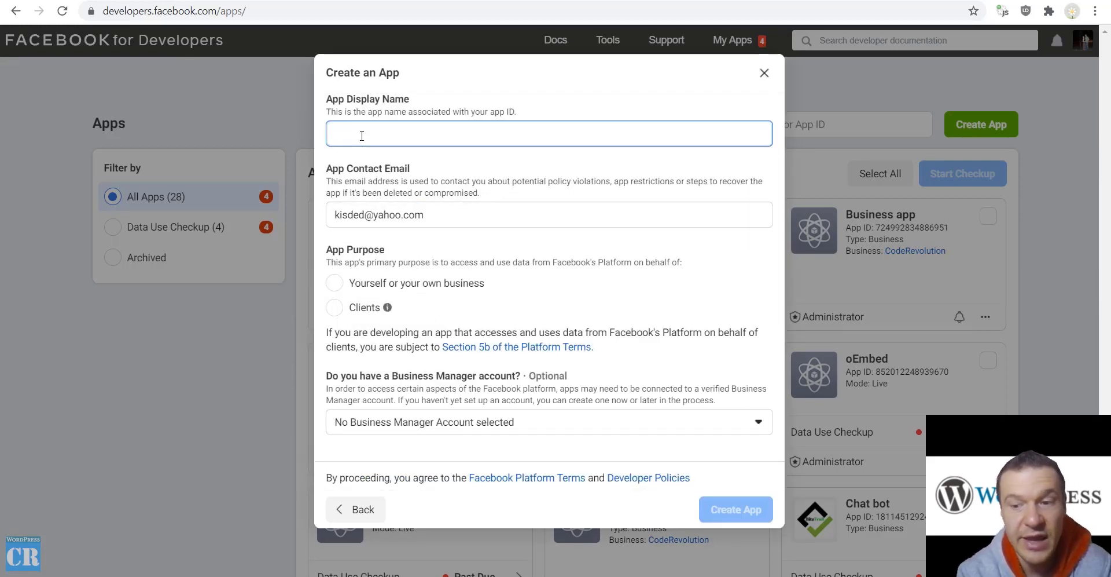
pyautogui.write('MY TEST APP')
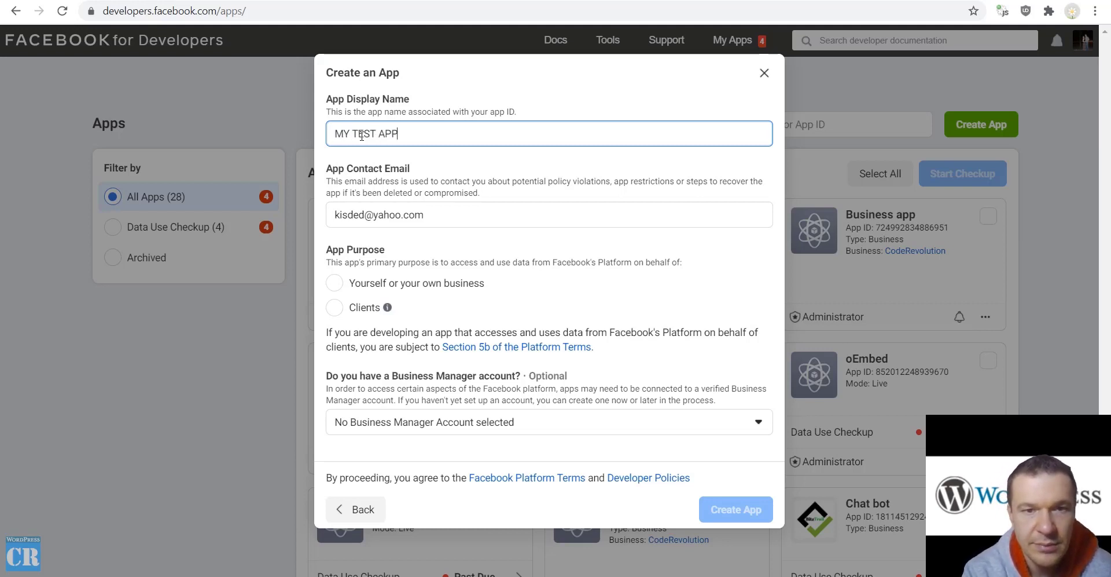
pyautogui.write('!')
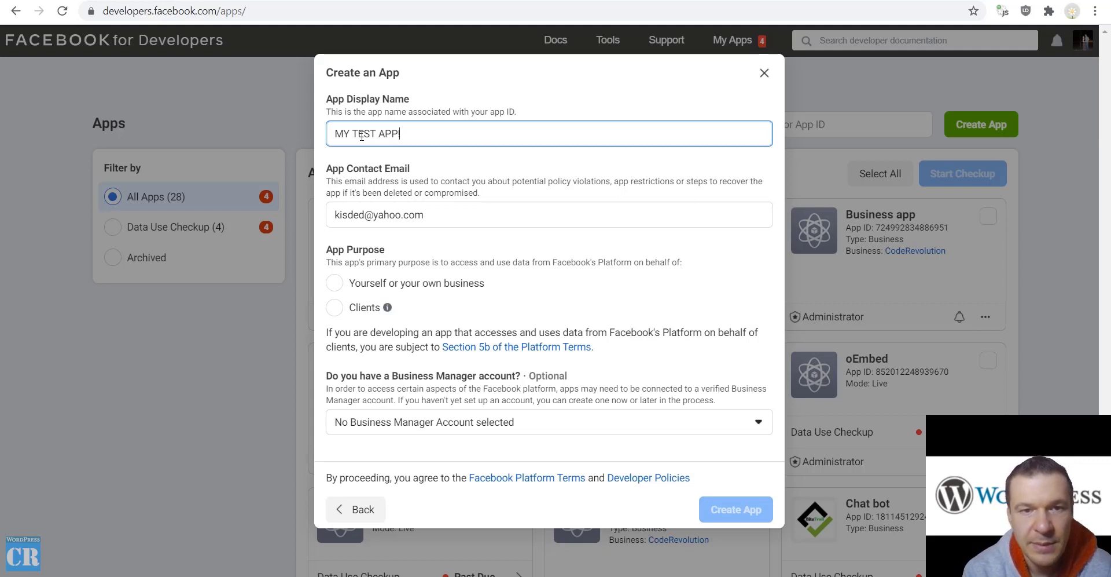
pyautogui.click(336, 283)
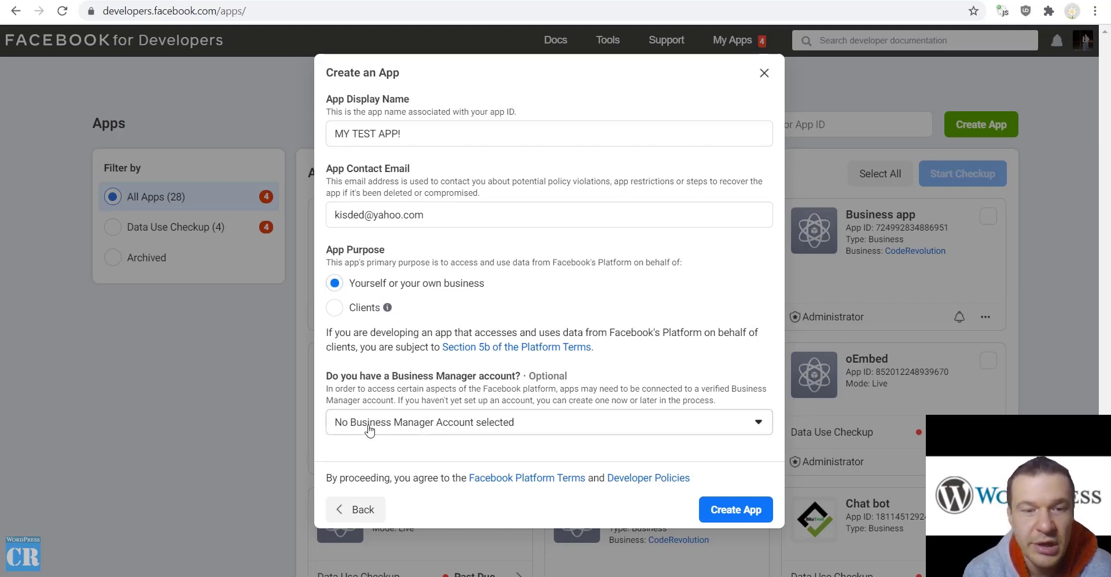
pyautogui.click(370, 428)
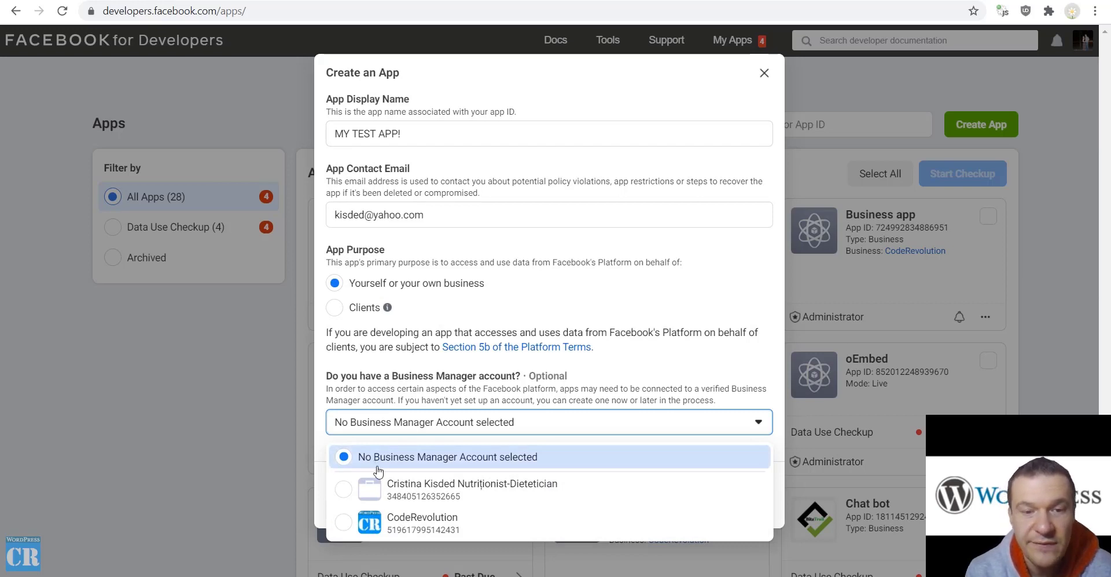
pyautogui.click(424, 461)
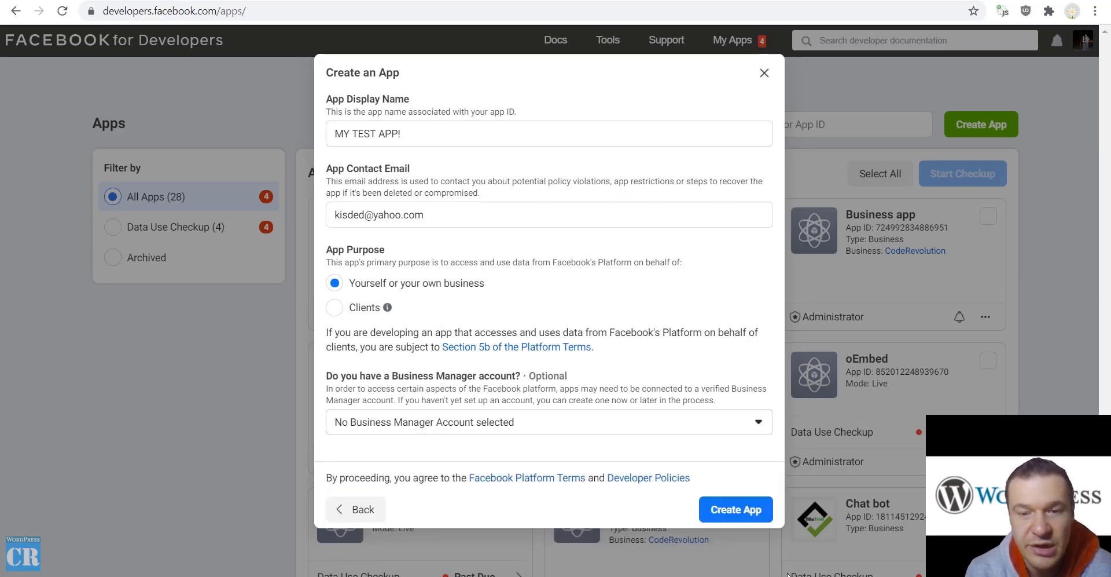
pyautogui.click(719, 508)
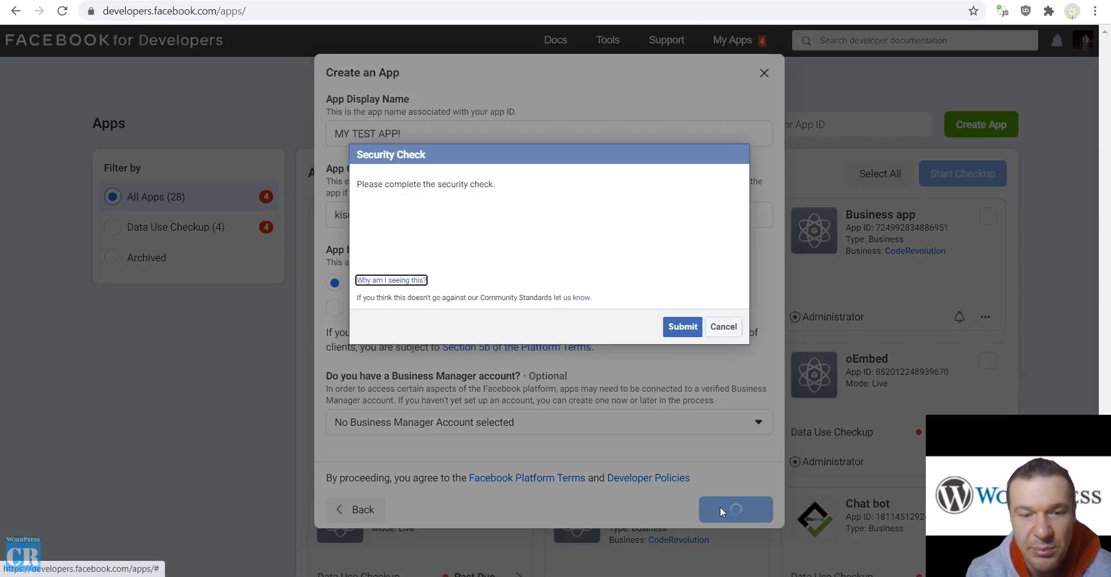
# Complete the reCAPTCHA by selecting the three bridge tiles, verifying, and submitting
pyautogui.click(377, 228)
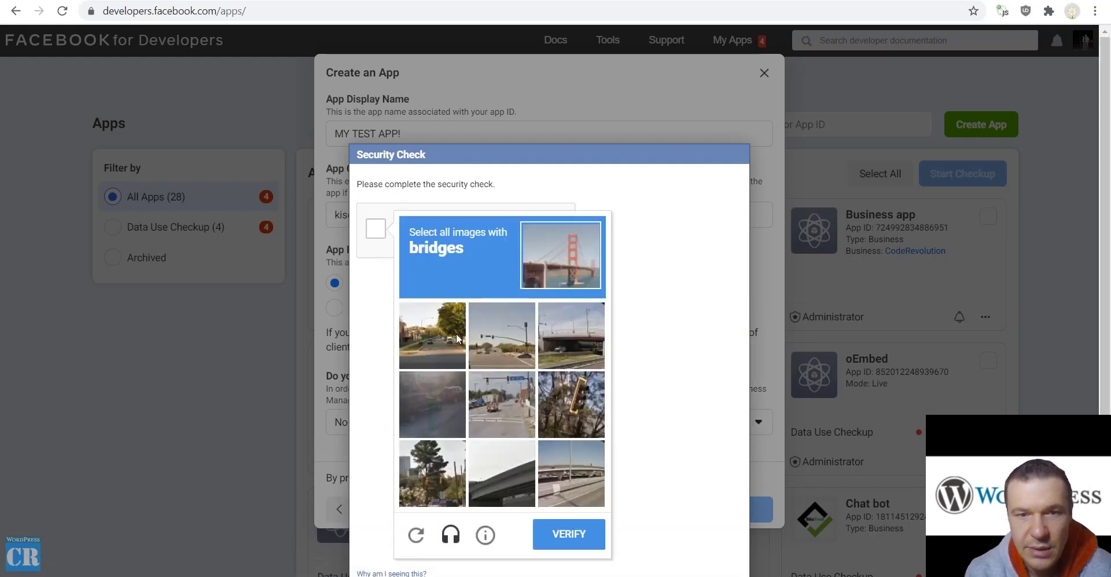
pyautogui.click(554, 348)
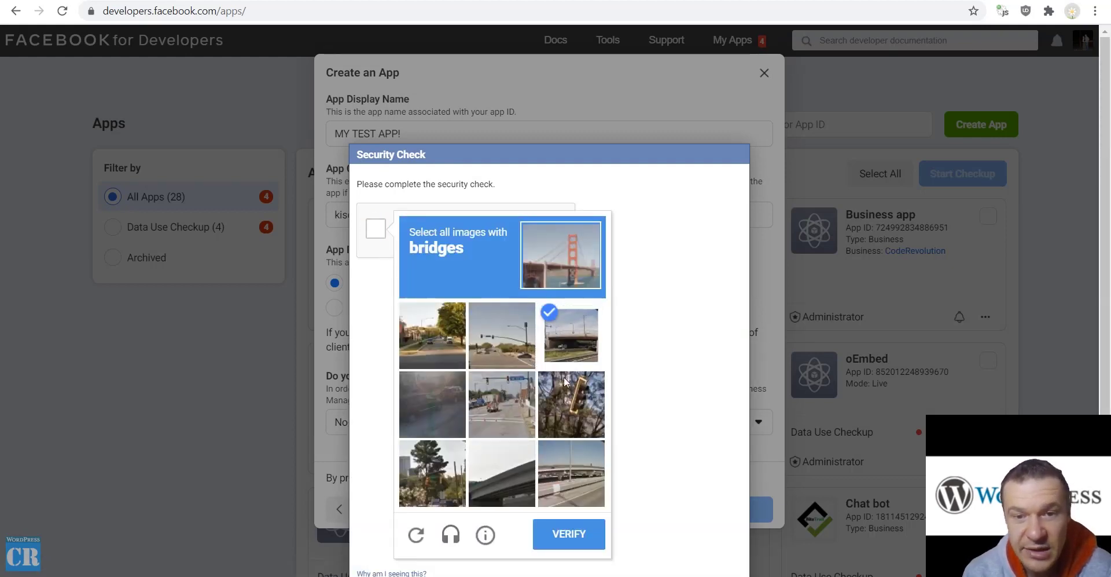
pyautogui.click(561, 469)
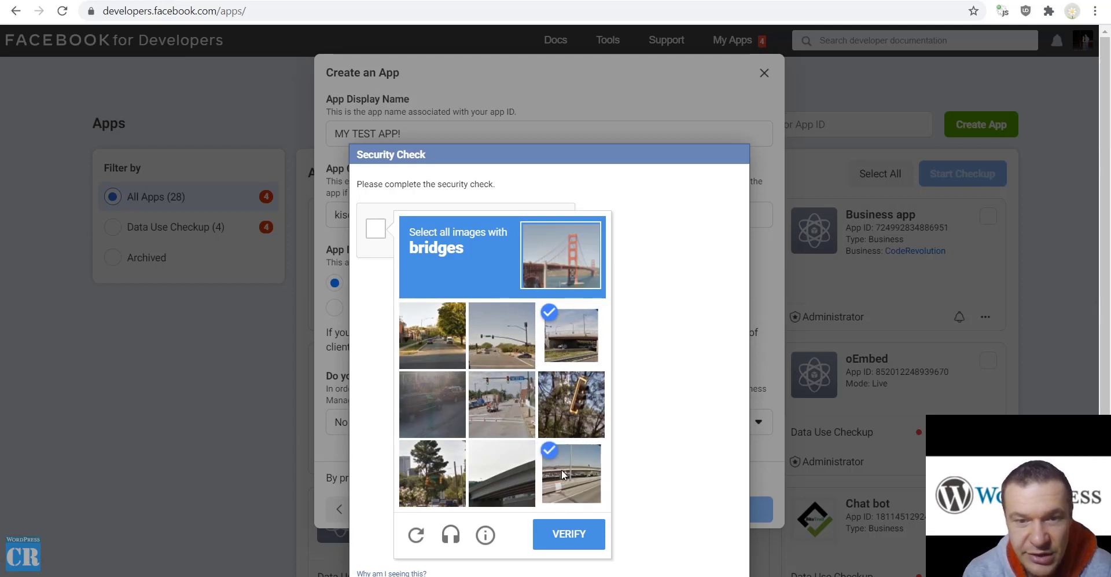
pyautogui.click(505, 476)
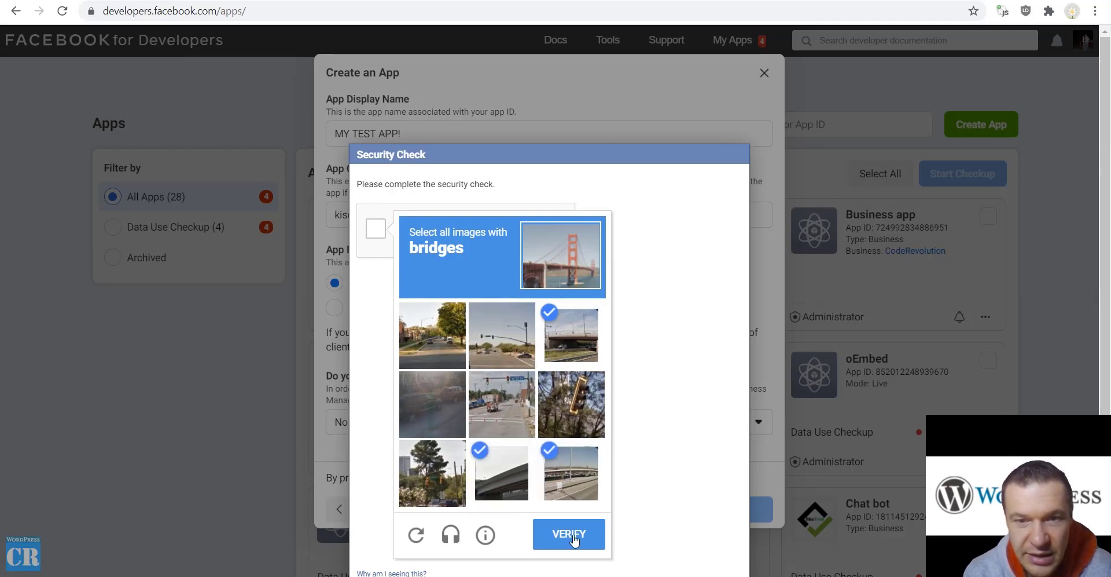
pyautogui.click(571, 535)
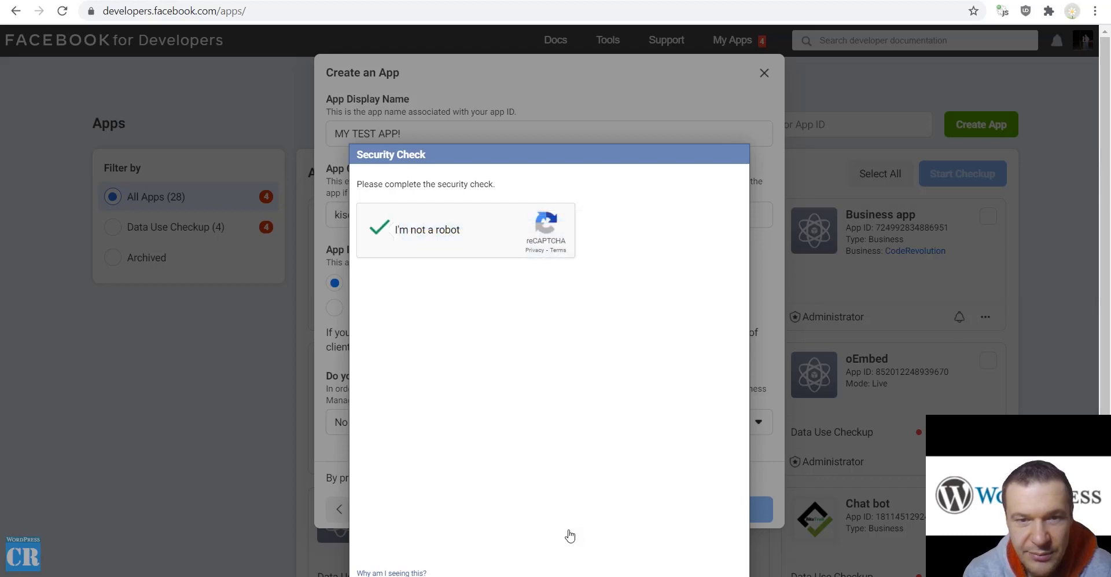
pyautogui.click(683, 324)
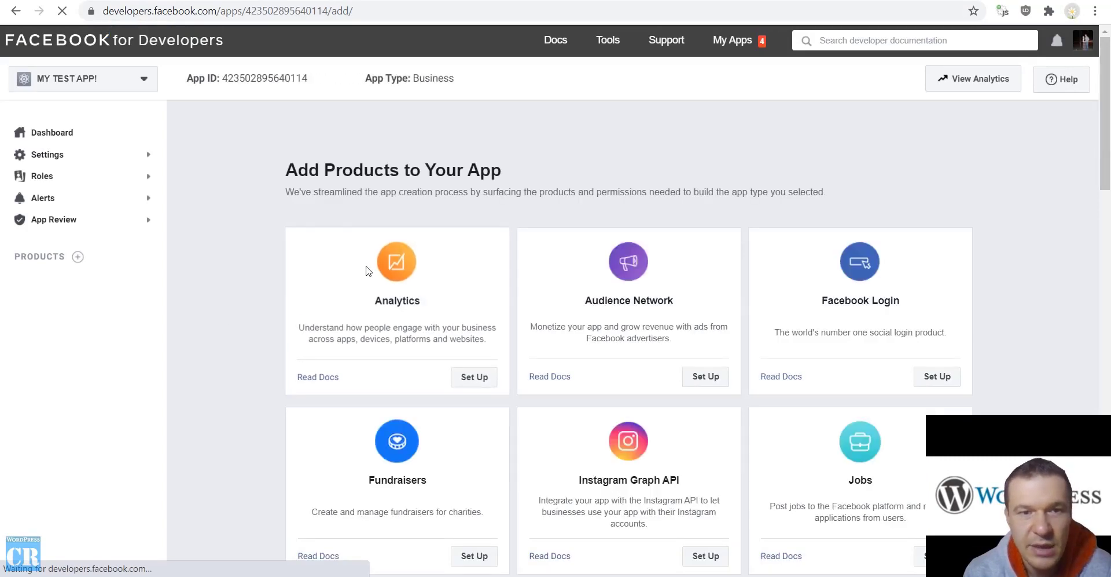
# Copy MY TEST APP!'s App ID from Settings > Basic and return to WordPress
pyautogui.click(50, 157)
pyautogui.click(41, 176)
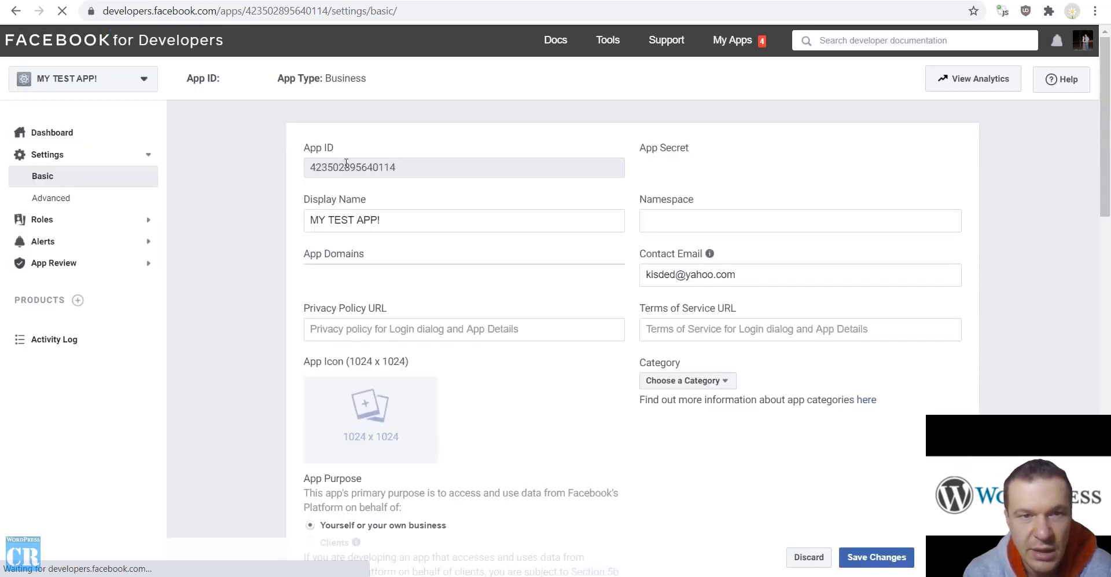
pyautogui.doubleClick(341, 169)
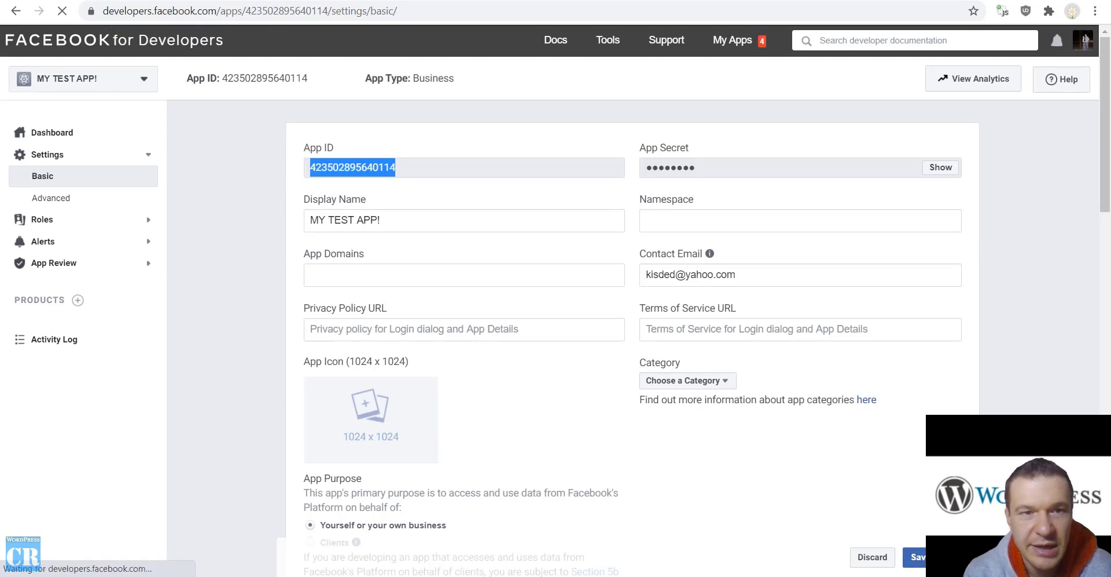
pyautogui.hotkey('ctrl', 'c')
pyautogui.hotkey('ctrl', 'Tab')
# Paste the App ID into FBomatic, then reveal the App Secret in Facebook with the account password
pyautogui.click(667, 281)
pyautogui.hotkey('ctrl', 'v')
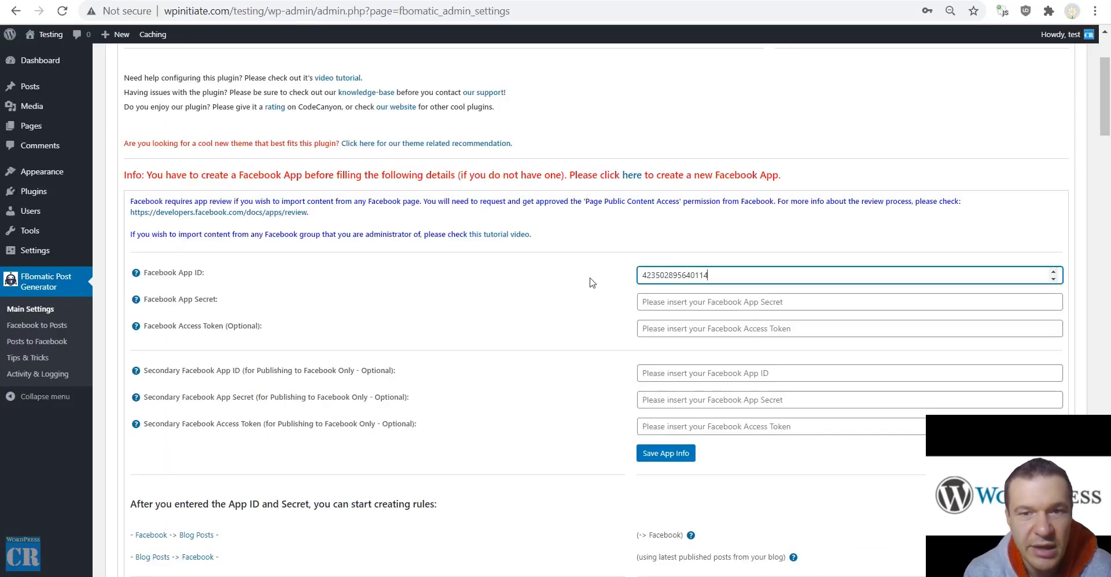
pyautogui.hotkey('ctrl', 'Tab')
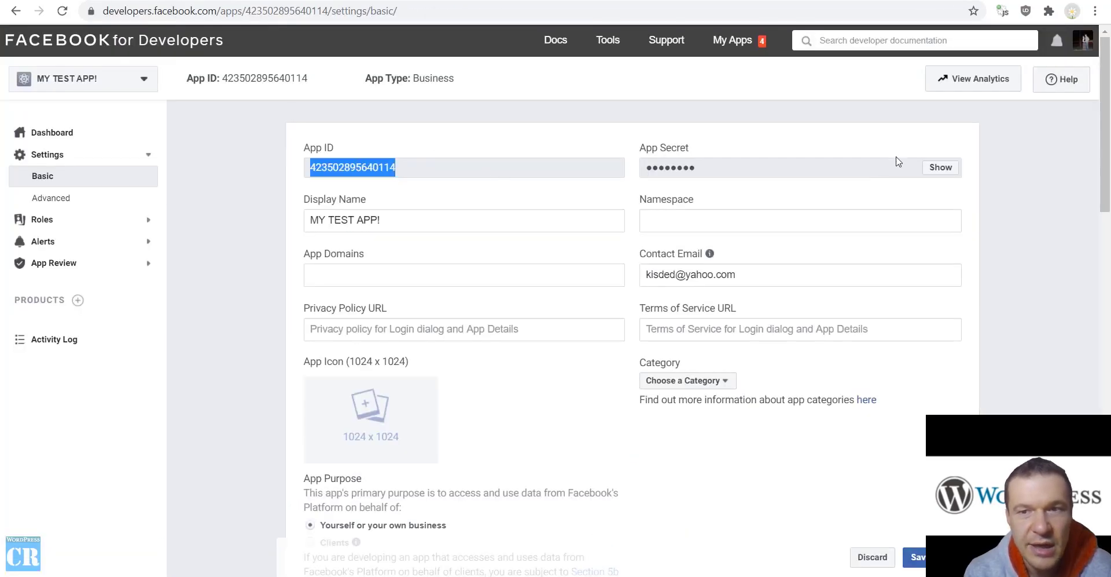
pyautogui.click(941, 167)
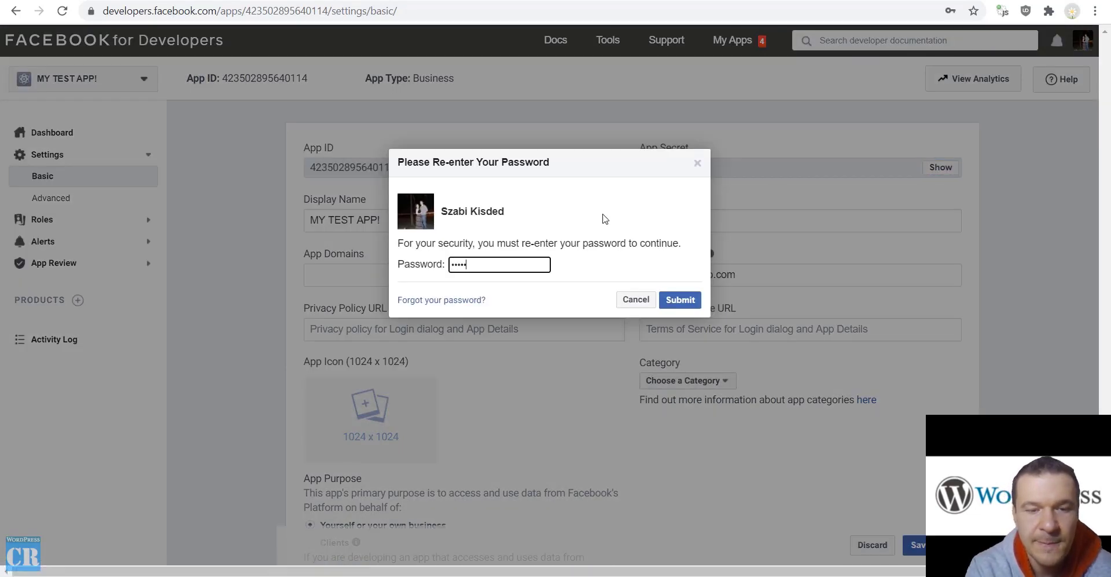
pyautogui.press('Return')
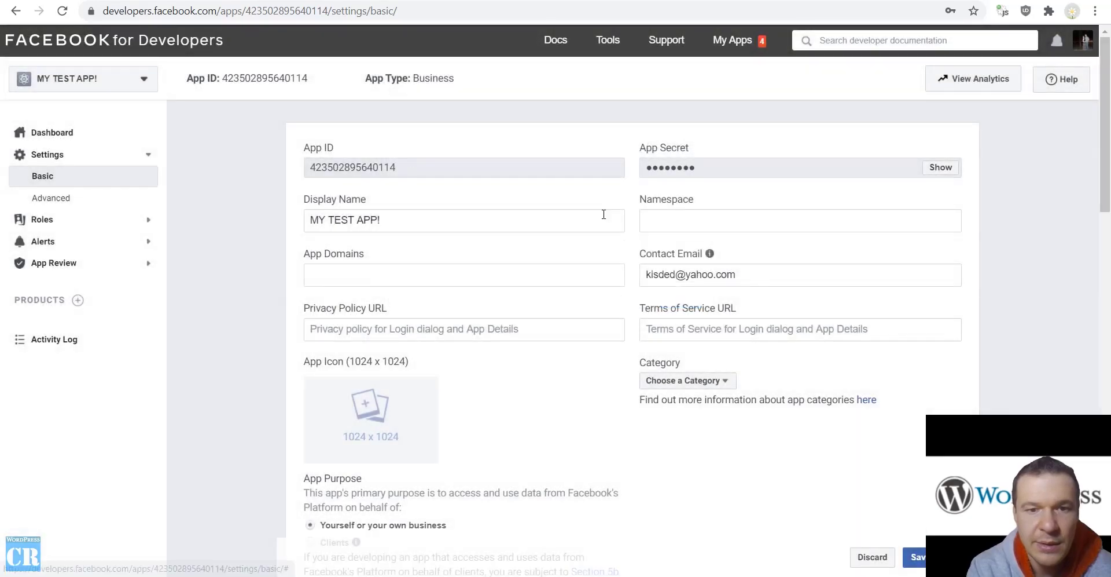
# Copy the App Secret into FBomatic's Facebook App Secret field and save the app info
pyautogui.doubleClick(693, 167)
pyautogui.hotkey('ctrl', 'c')
pyautogui.hotkey('ctrl', 'Tab')
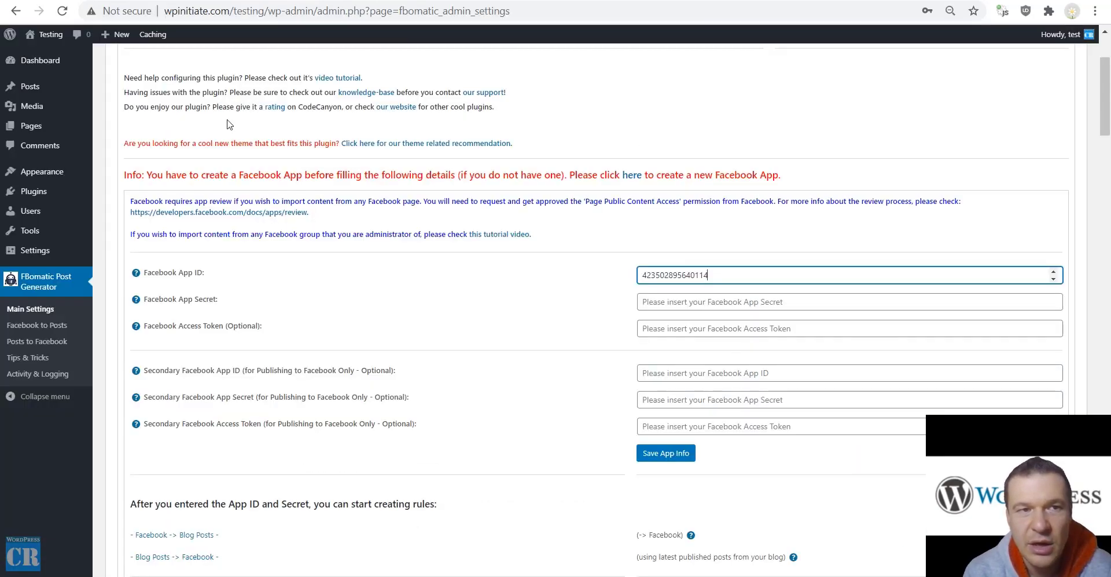
pyautogui.press('Tab')
pyautogui.hotkey('ctrl', 'v')
pyautogui.click(663, 454)
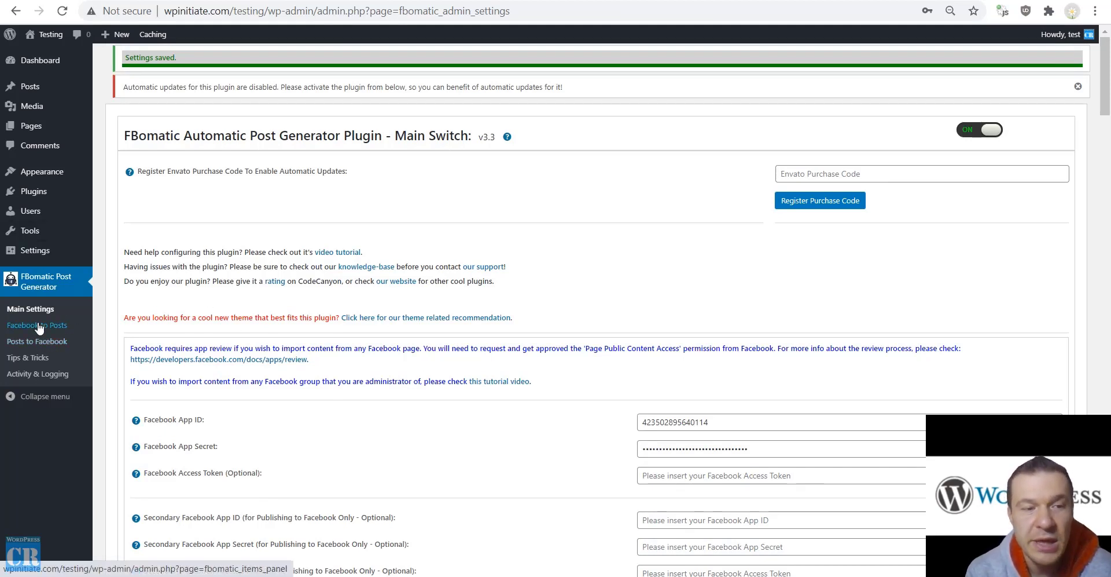
# Open FBomatic's Facebook to Posts rules page, then start a new tab toward facebook.com
pyautogui.click(39, 328)
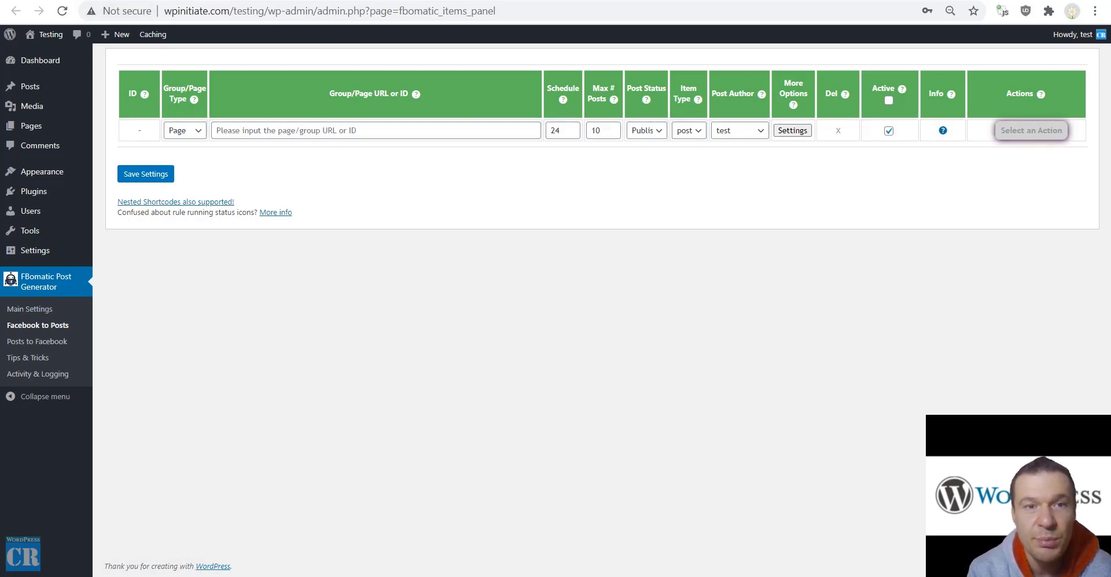
pyautogui.hotkey('ctrl', 't')
pyautogui.write('fa')
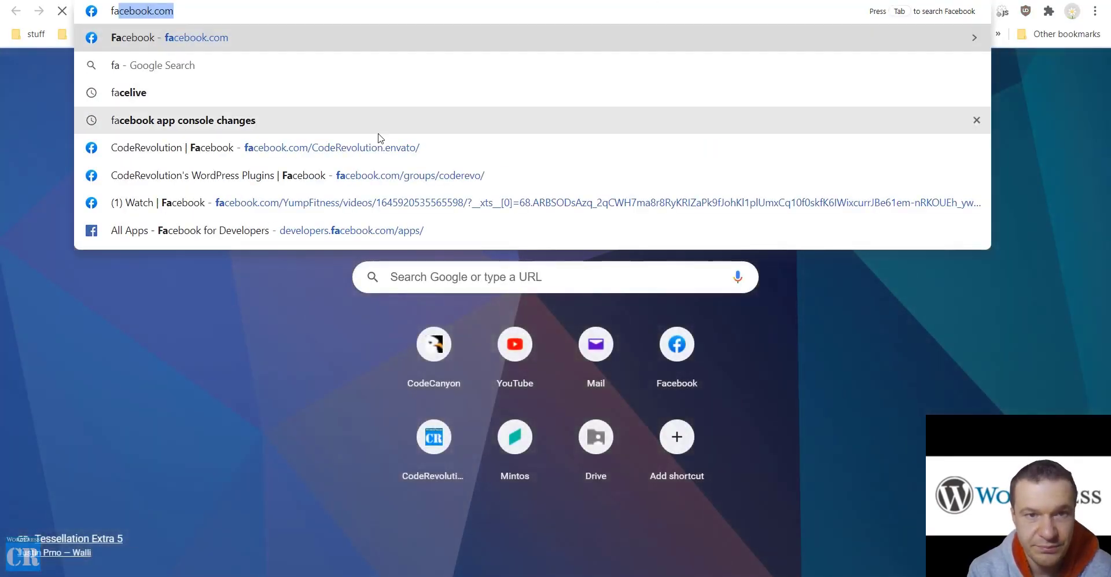
# Visit the CodeRevolution Facebook page, scroll through its content, and copy its web address
pyautogui.click(367, 149)
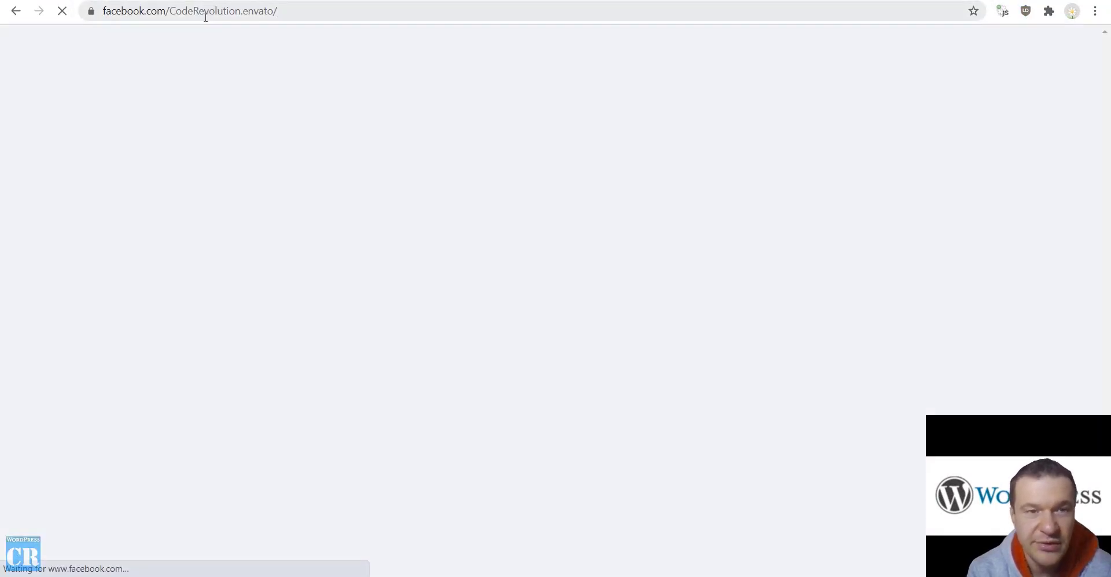
pyautogui.click(206, 16)
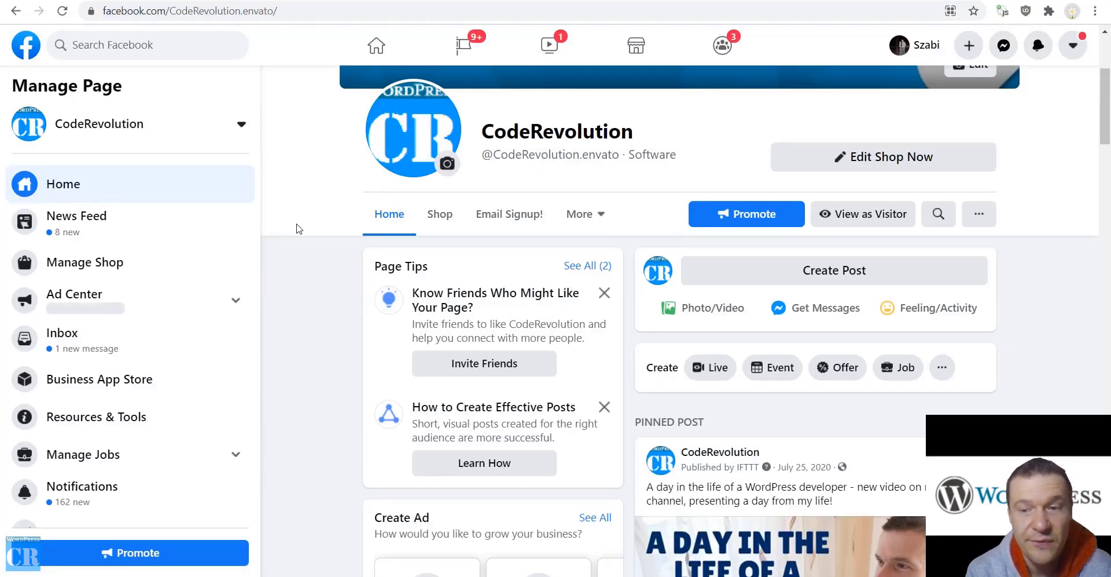
pyautogui.scroll(-5, 298, 232)
pyautogui.scroll(4, 298, 234)
pyautogui.scroll(5, 297, 235)
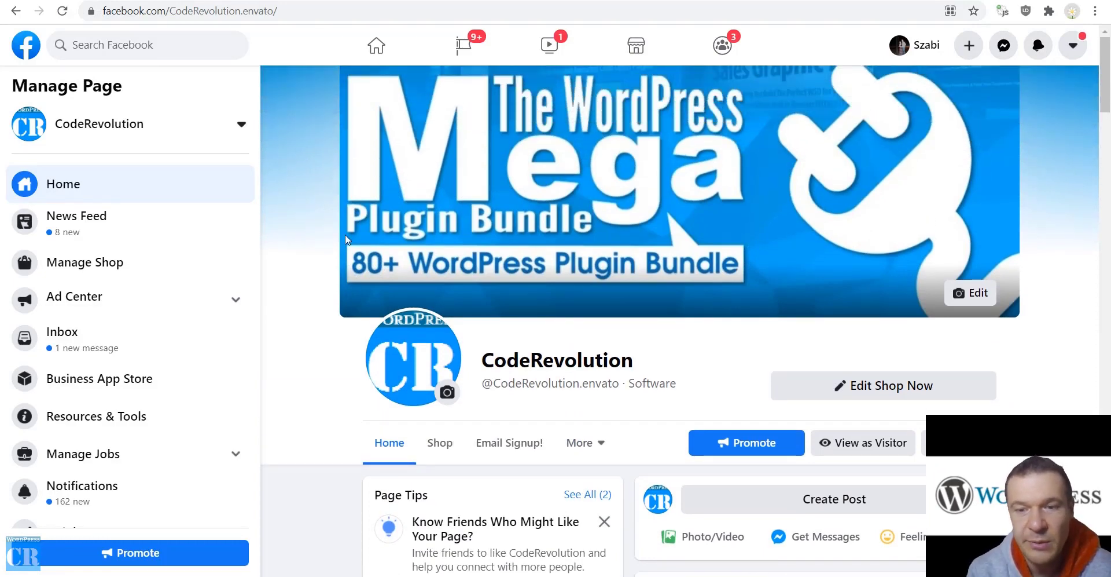
pyautogui.scroll(-10, 317, 252)
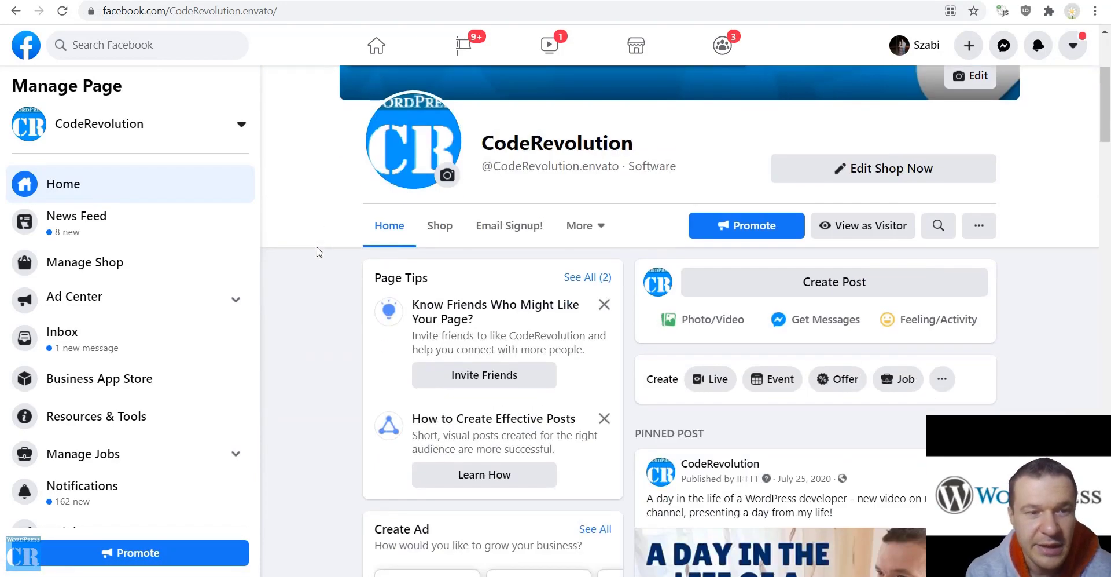
pyautogui.scroll(-8, 318, 249)
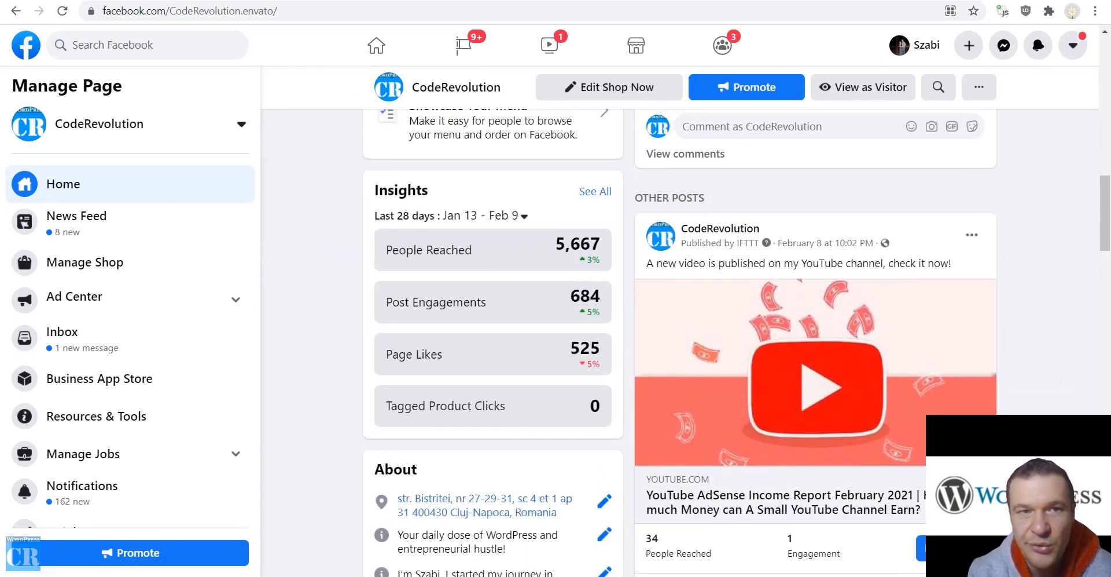
pyautogui.click(142, 11)
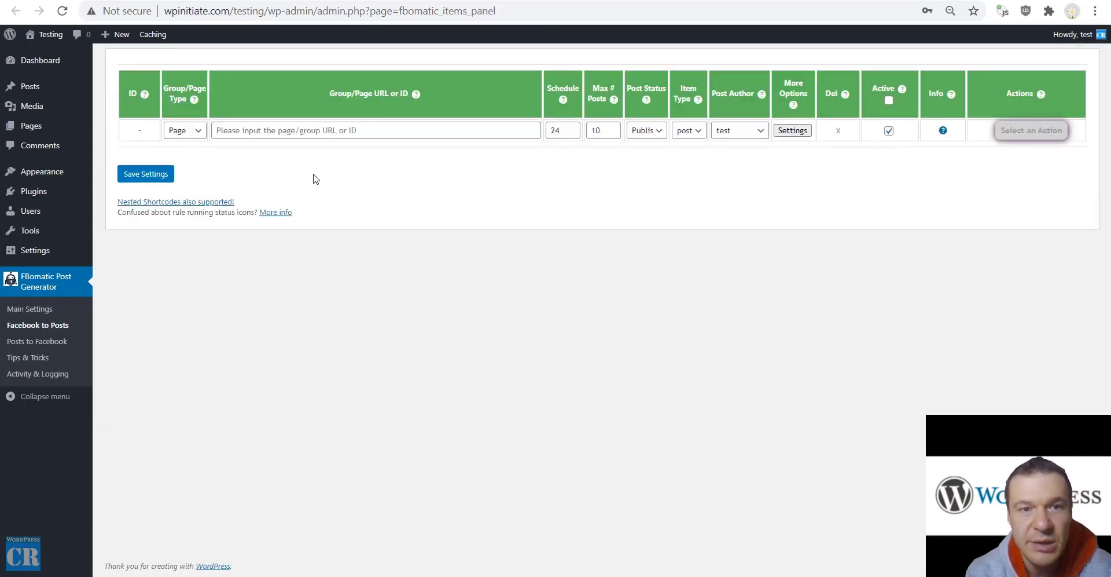
# Paste the CodeRevolution page URL into the new rule's Group/Page URL or ID field
pyautogui.moveTo(43, 37)
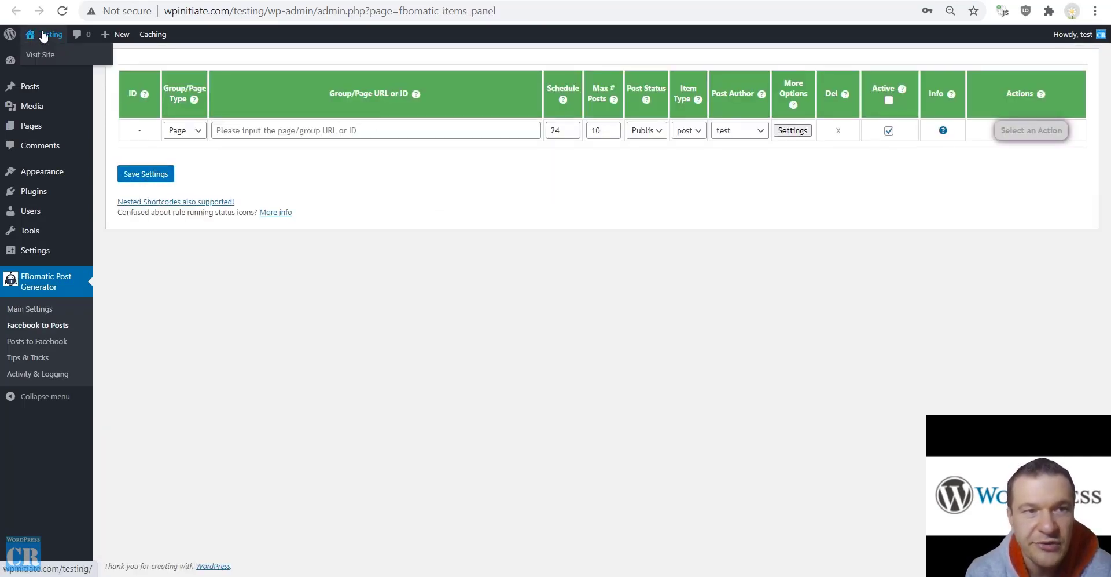
pyautogui.click(43, 55)
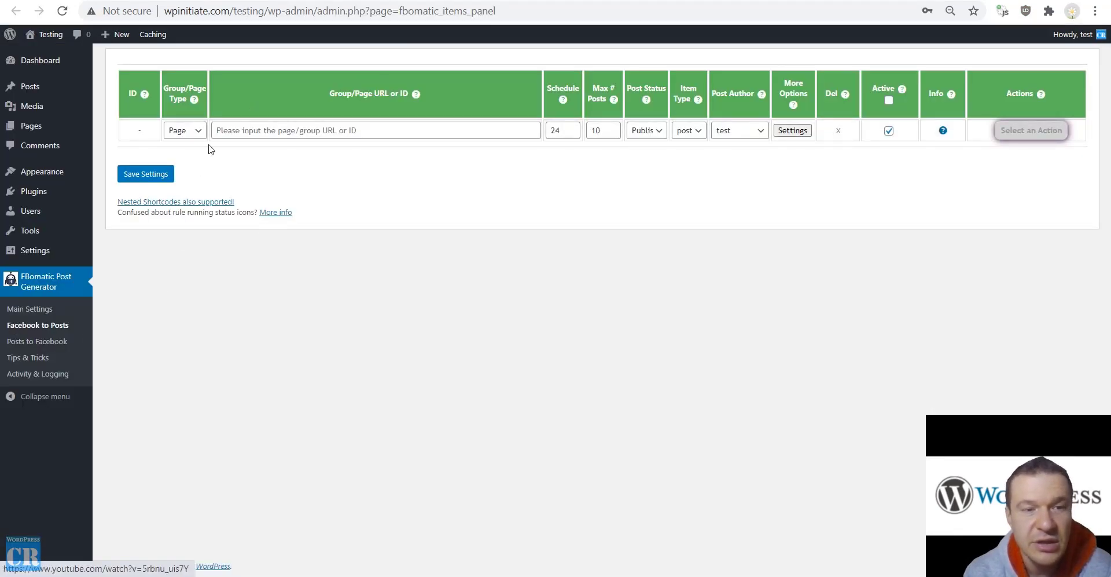
pyautogui.click(239, 128)
pyautogui.hotkey('ctrl', 'v')
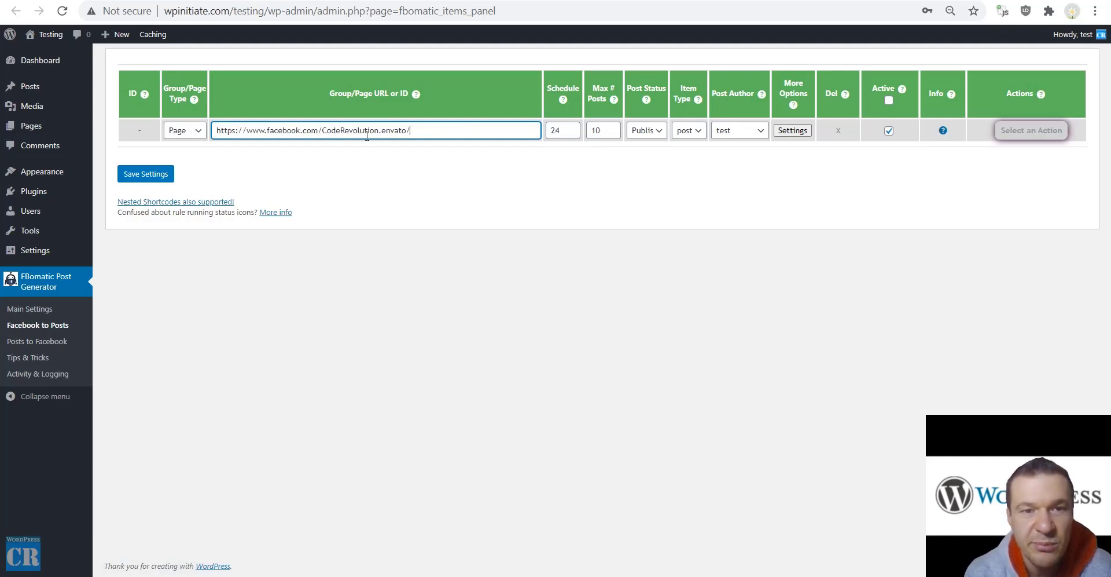
# Keep the source type as Page, set Max # Posts to 3, and open the rule's Advanced Settings
pyautogui.click(191, 132)
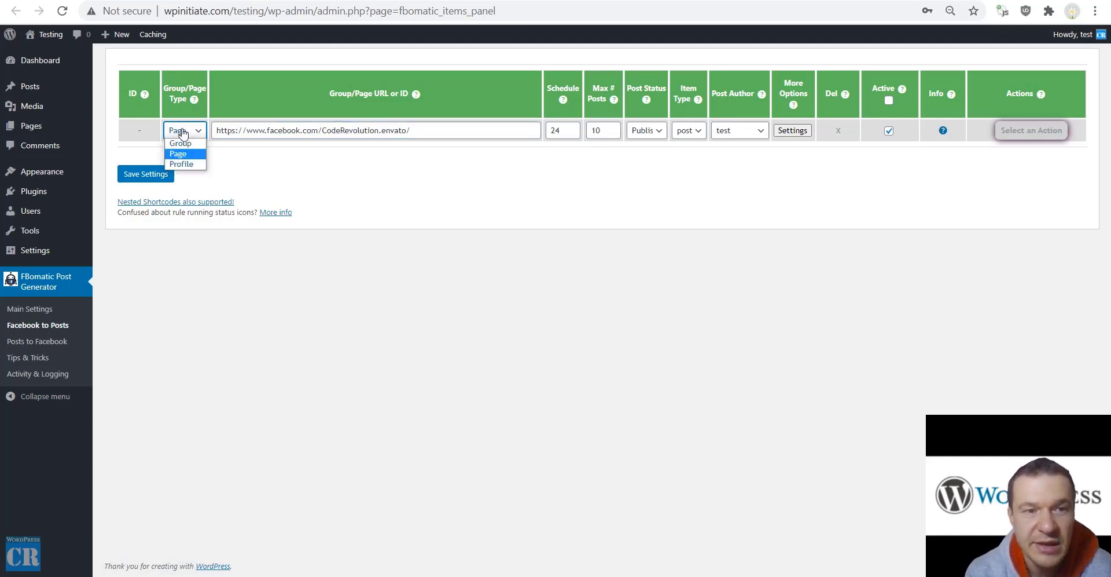
pyautogui.click(177, 154)
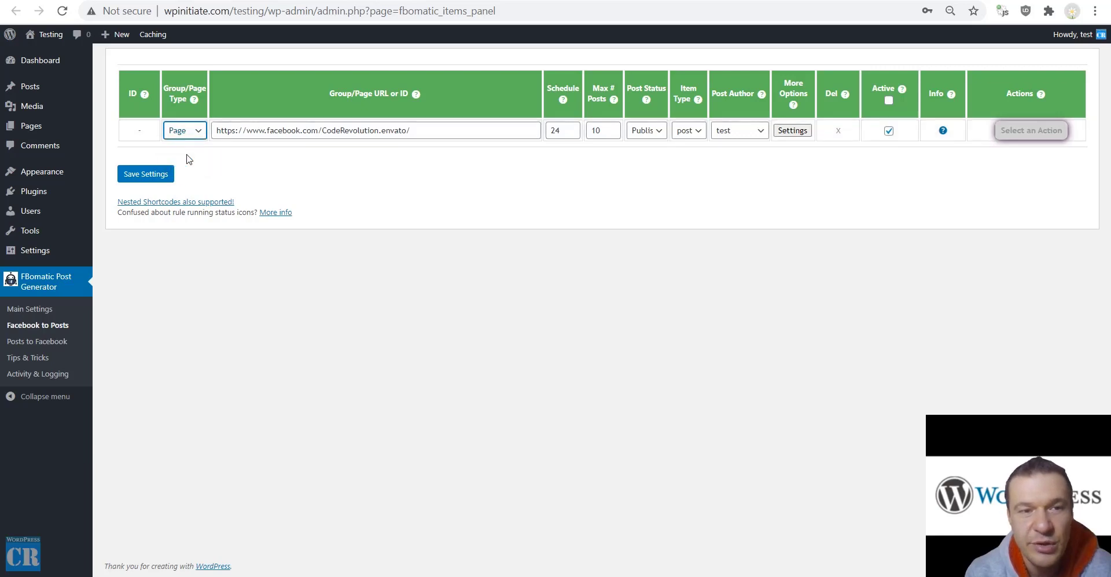
pyautogui.doubleClick(596, 131)
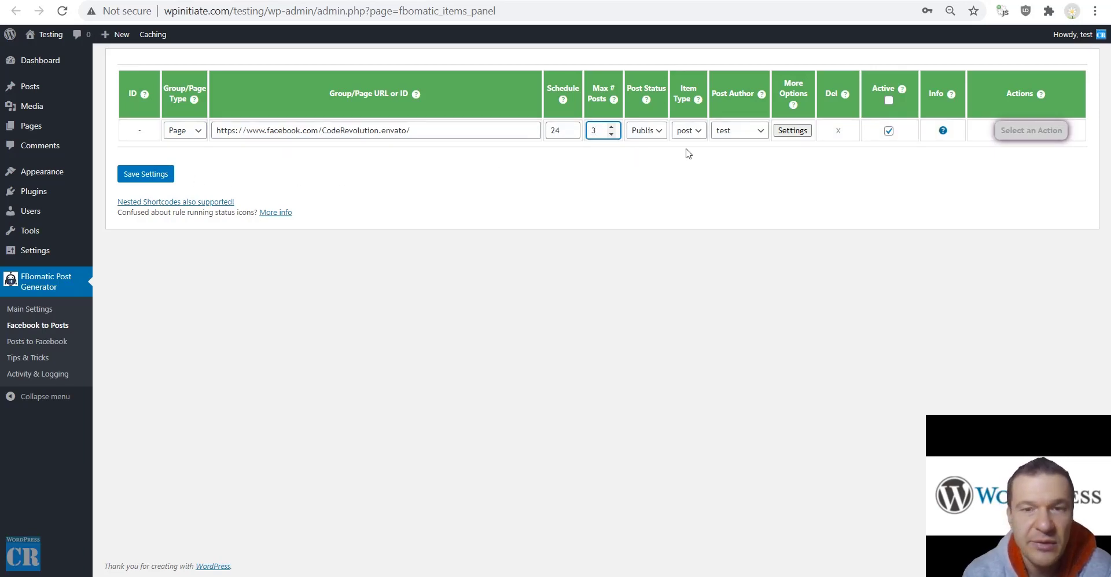
pyautogui.click(792, 131)
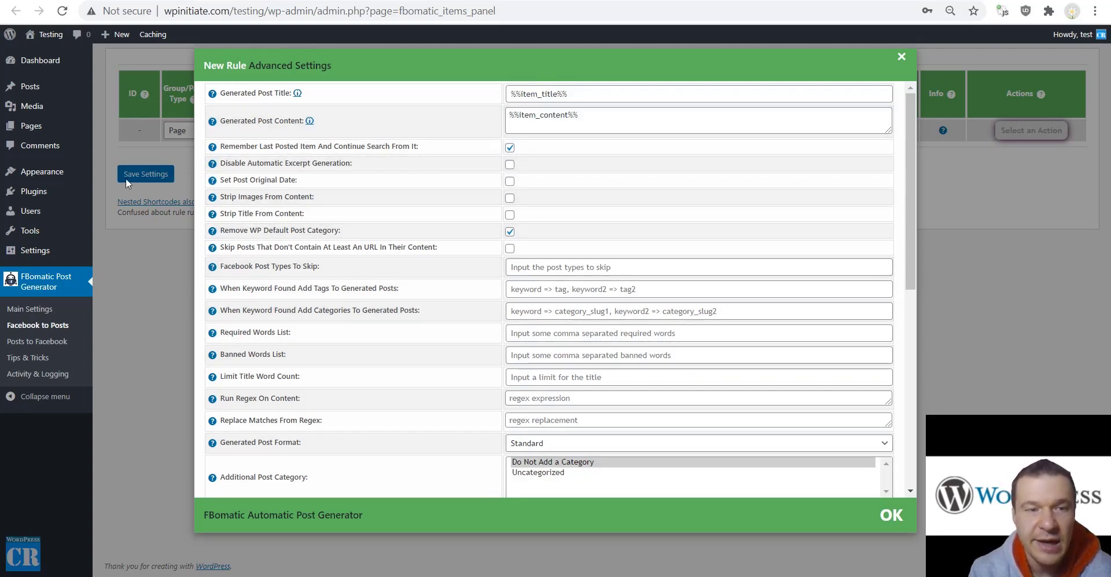
# Close Advanced Settings and save the CodeRevolution rule, which becomes rule ID 0
pyautogui.click(145, 180)
pyautogui.click(145, 179)
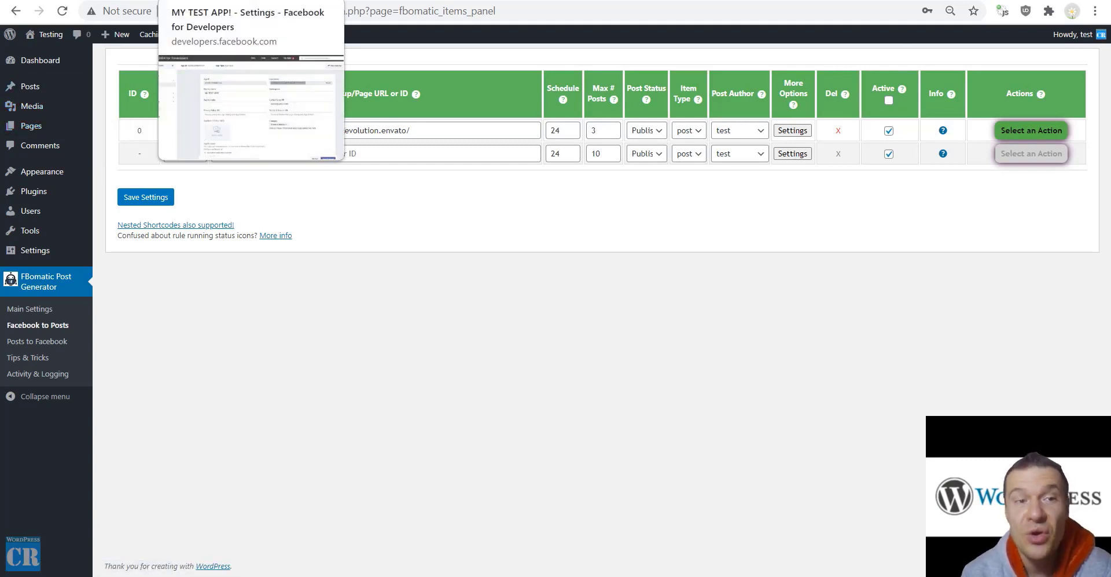
pyautogui.click(203, 0)
pyautogui.click(115, 0)
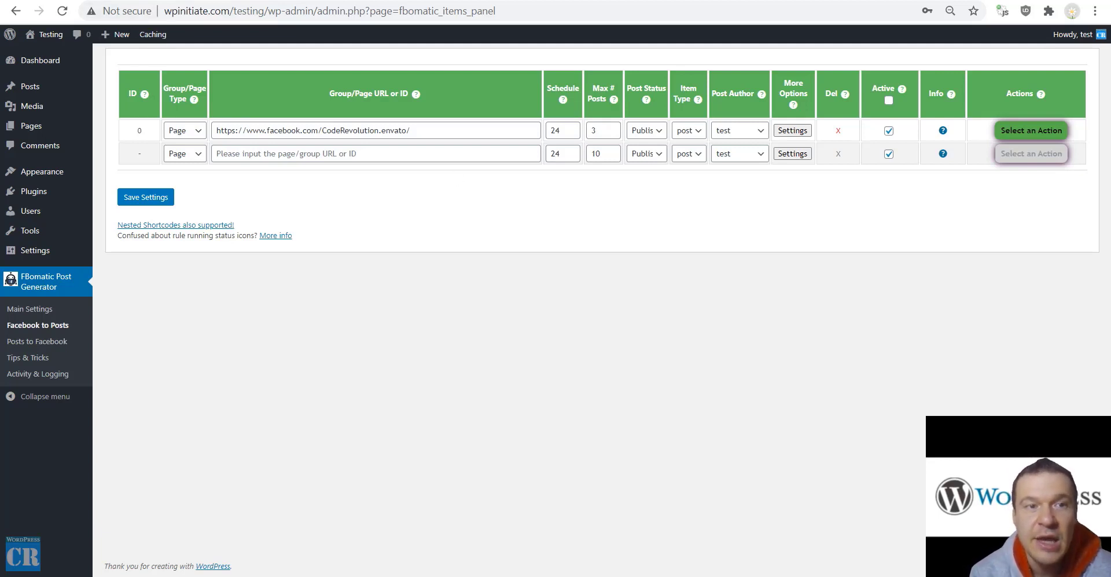
# Go back to the MY TEST APP! settings in Facebook for Developers
pyautogui.click(252, 0)
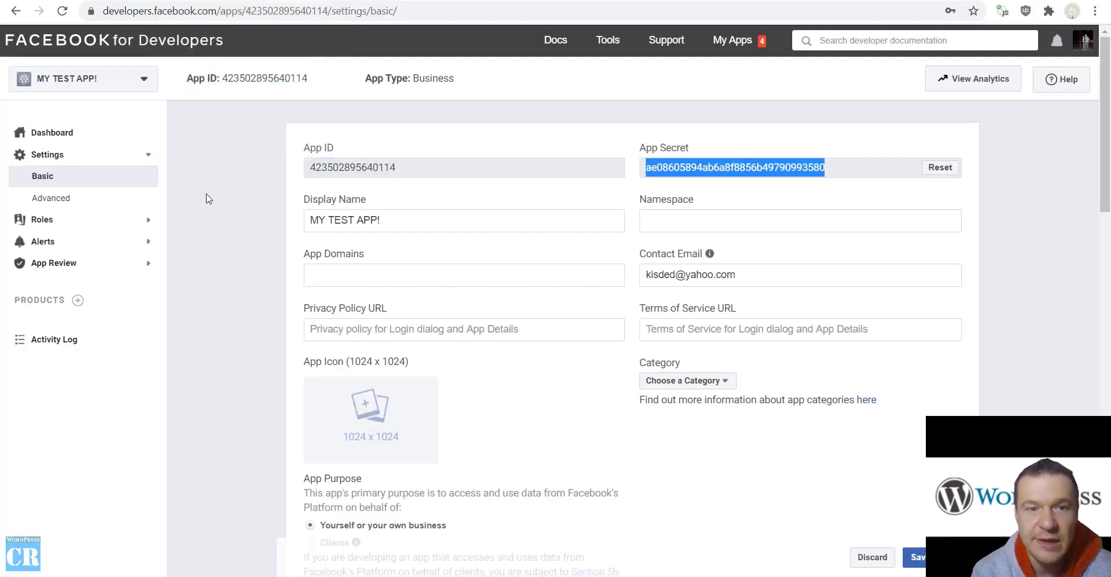
pyautogui.hotkey('ctrl', 'shift', 'Tab')
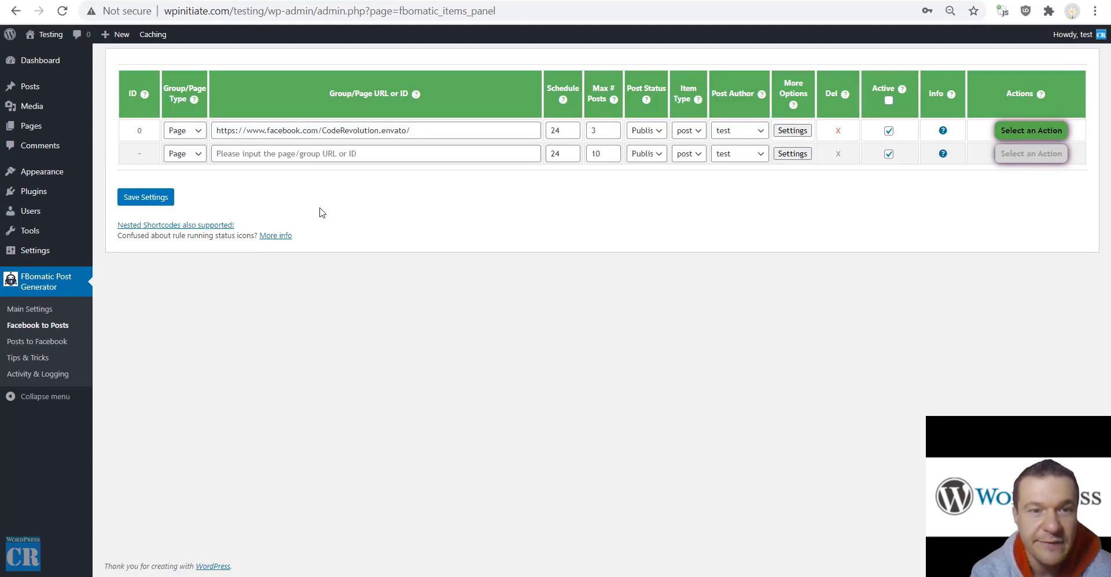
pyautogui.hotkey('ctrl', 'Tab')
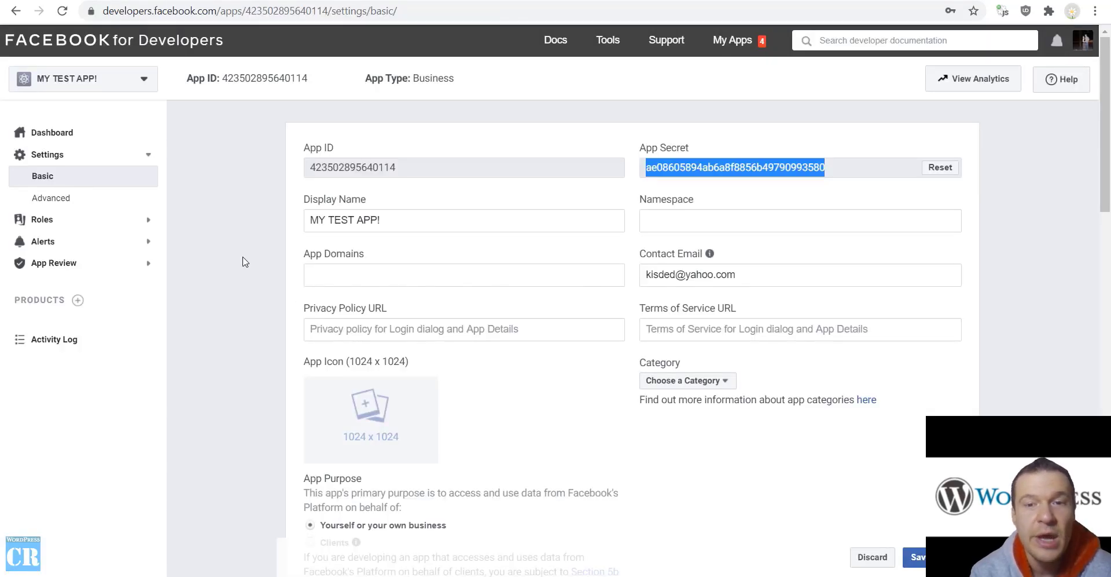
pyautogui.click(242, 260)
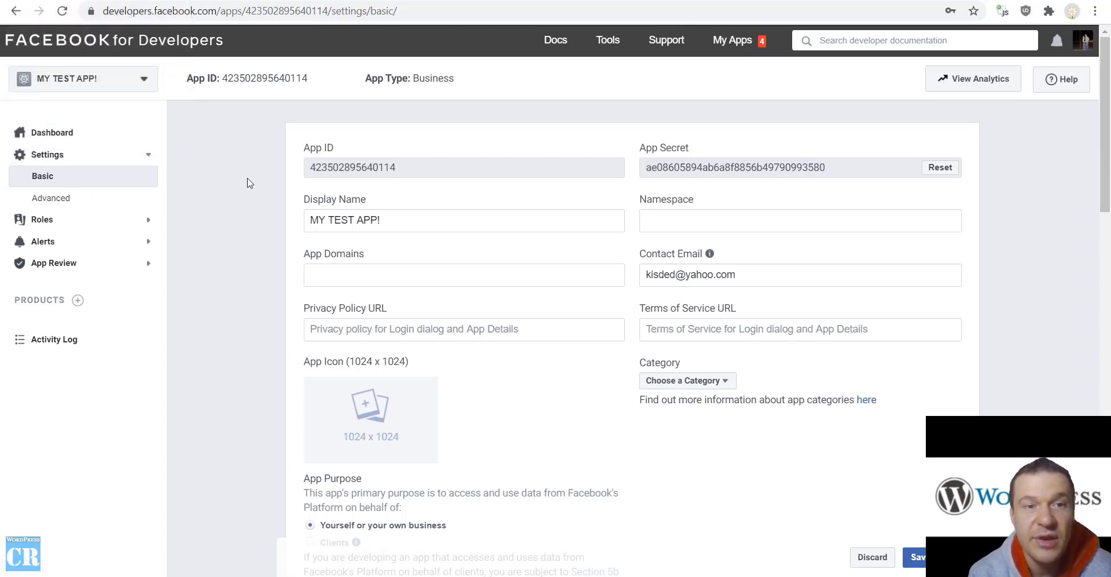
# View the App Review Requests page, then return to the FBomatic rules in WordPress
pyautogui.click(55, 263)
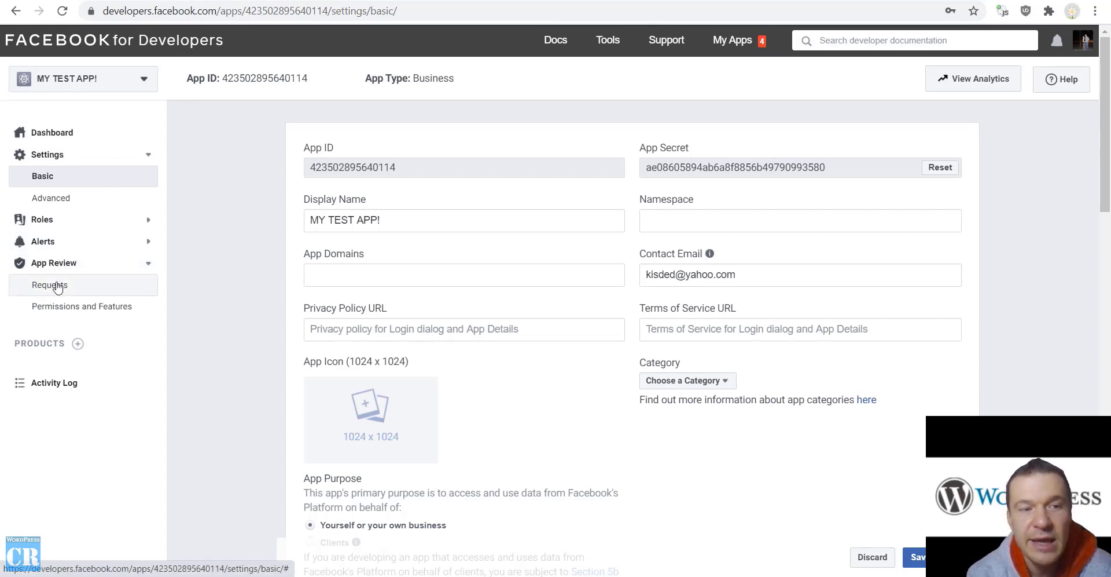
pyautogui.click(57, 287)
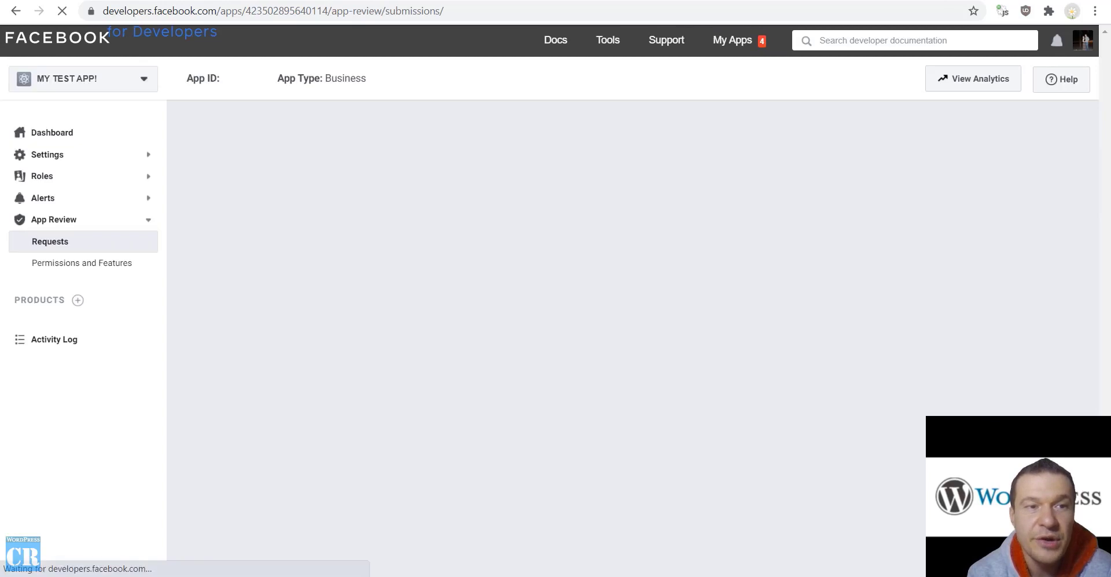
pyautogui.click(81, 1)
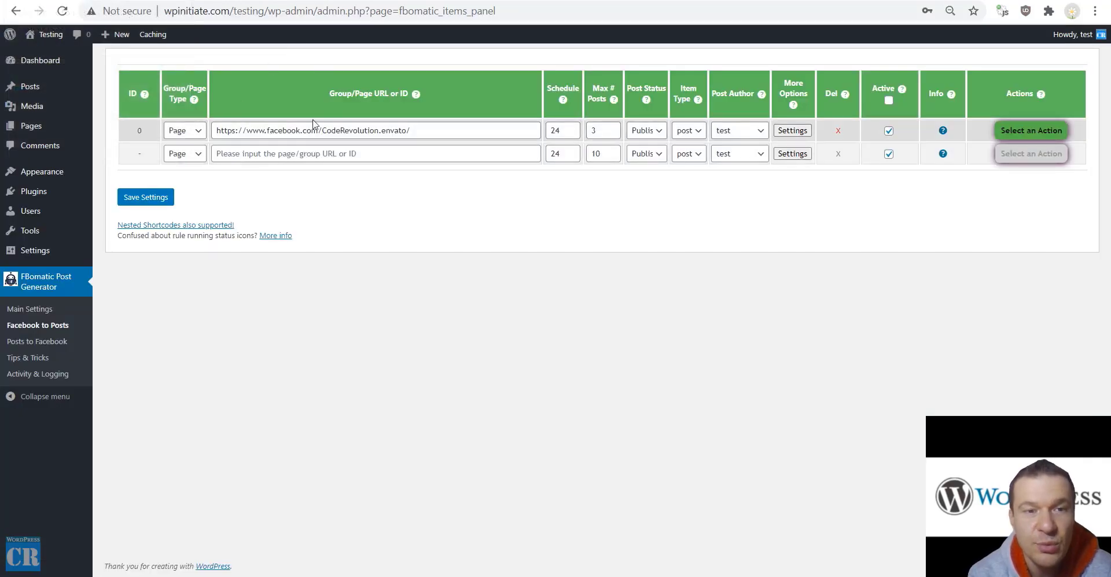
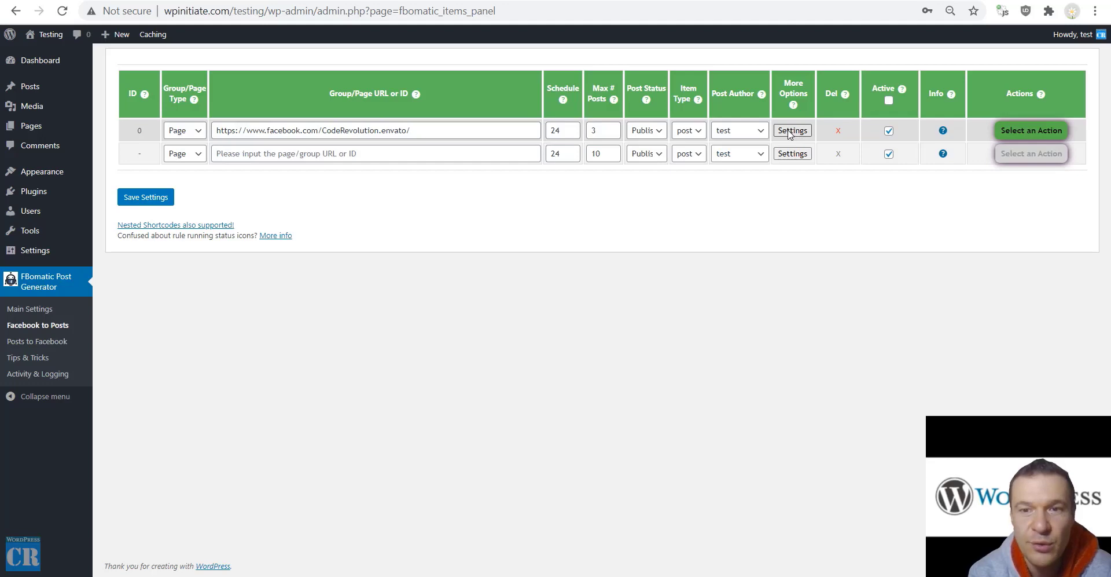
# Open rule 0's Advanced Settings, scroll to the bottom, and highlight the c_user and xs Cookie Value fields
pyautogui.click(792, 130)
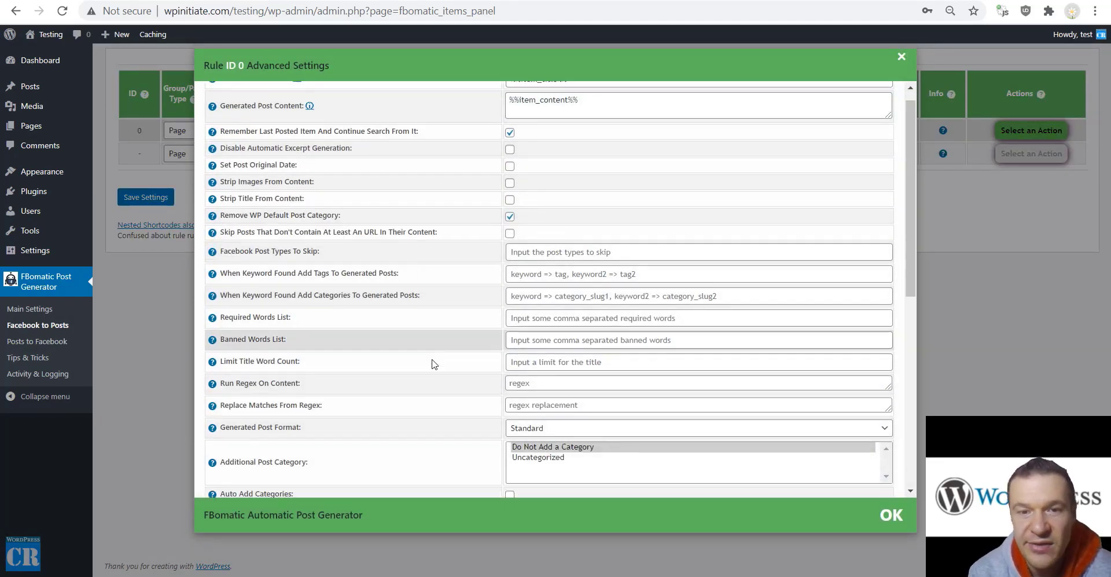
pyautogui.scroll(-10, 429, 348)
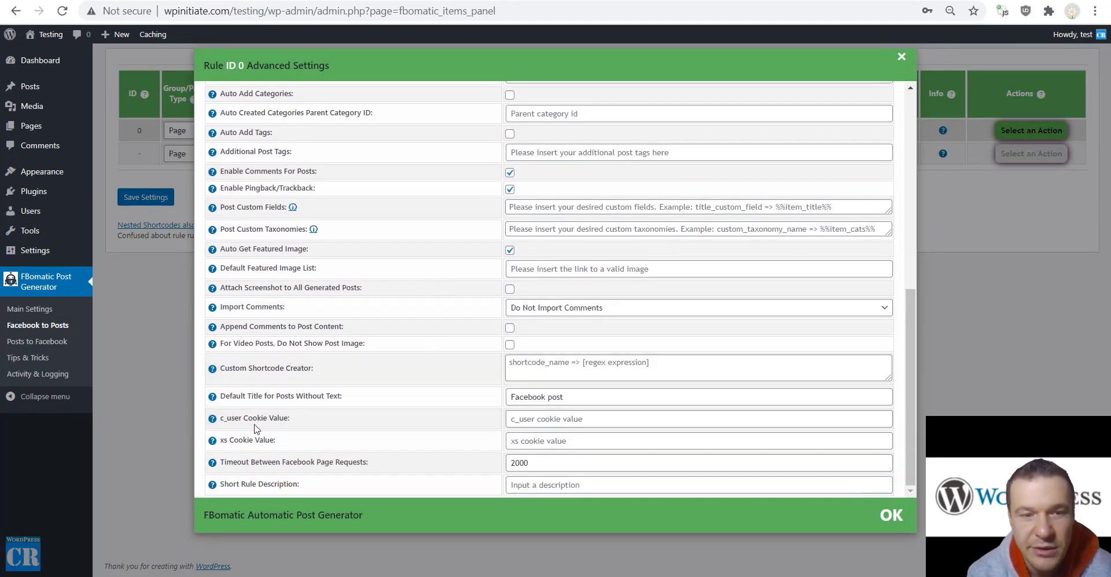
pyautogui.moveTo(228, 416); pyautogui.dragTo(285, 418)
pyautogui.moveTo(221, 439); pyautogui.dragTo(275, 441)
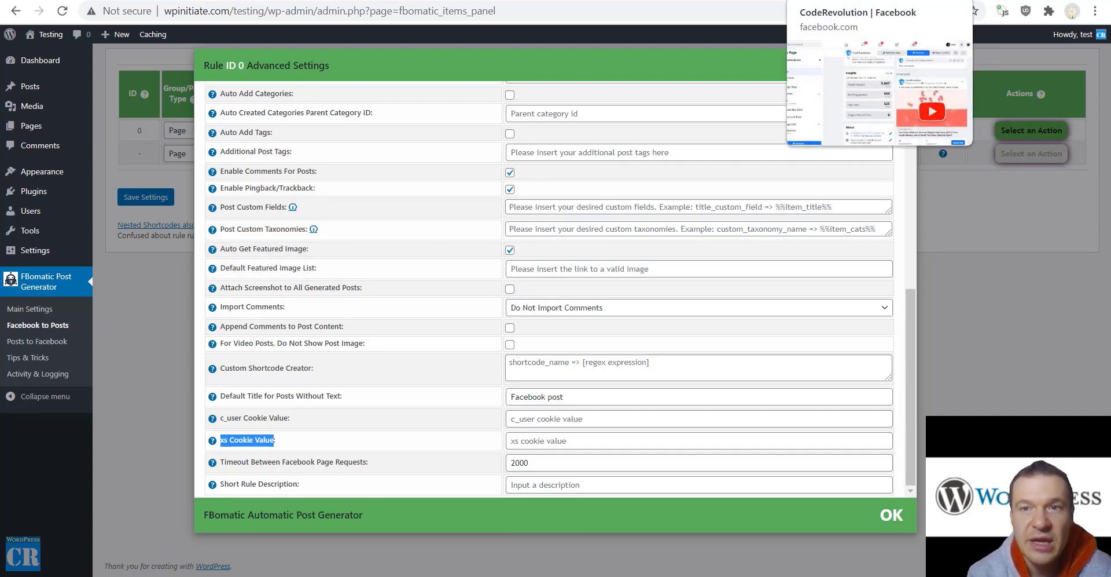
# On the Facebook page, show facebook.com's cookies in DevTools' Application panel and select the full xs value
pyautogui.click(822, 0)
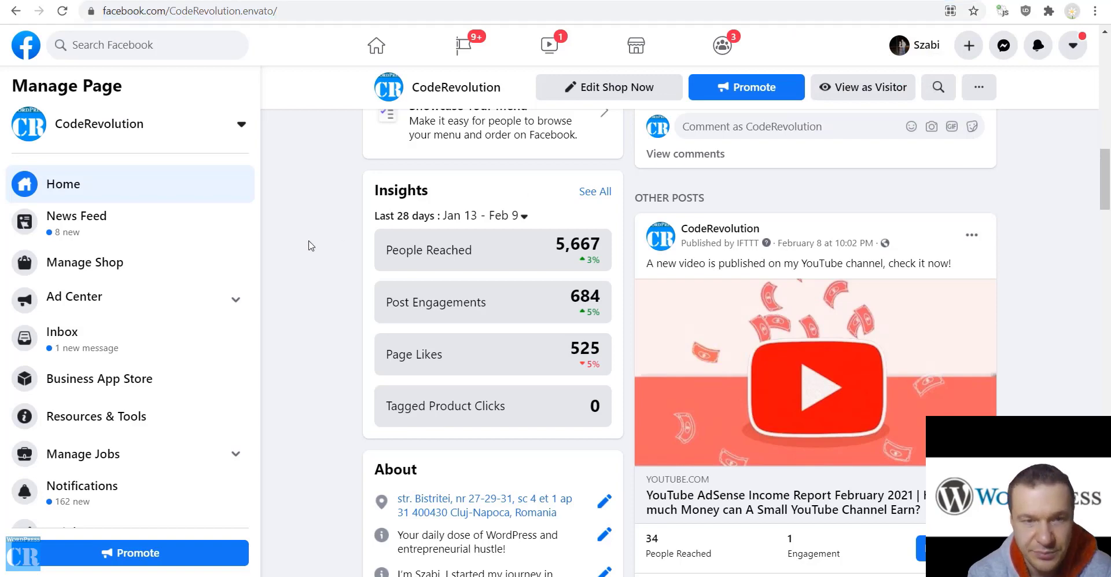
pyautogui.hotkey('ctrl', 'shift', 'j')
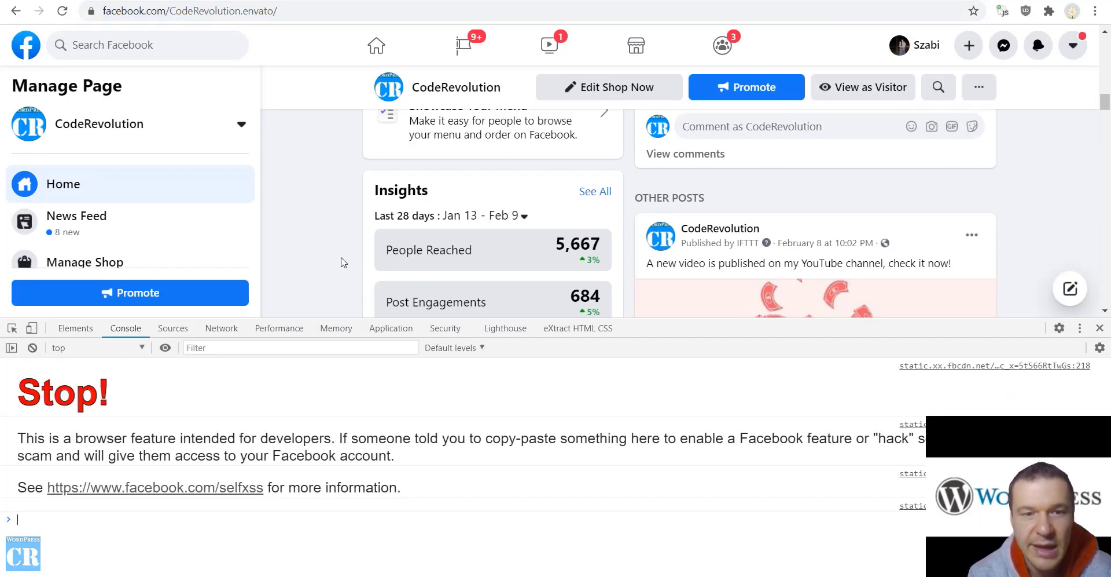
pyautogui.click(391, 331)
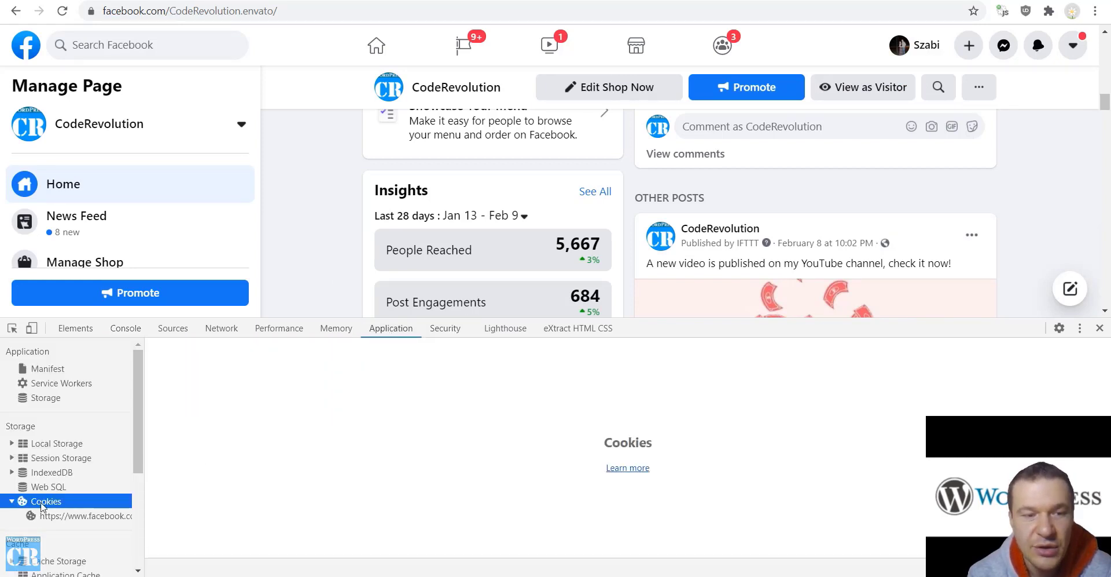
pyautogui.click(56, 516)
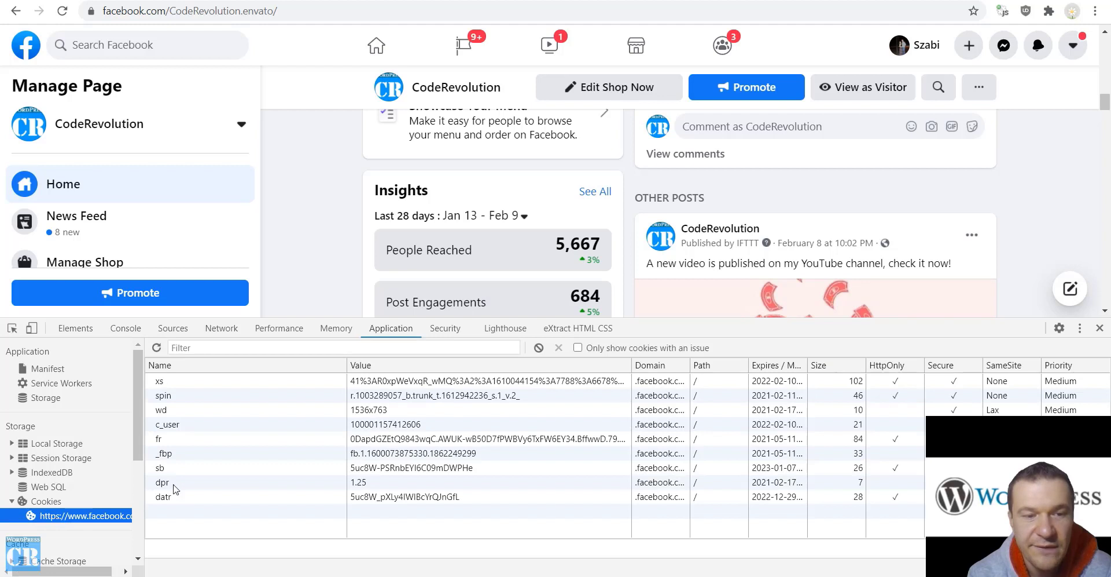
pyautogui.doubleClick(371, 383)
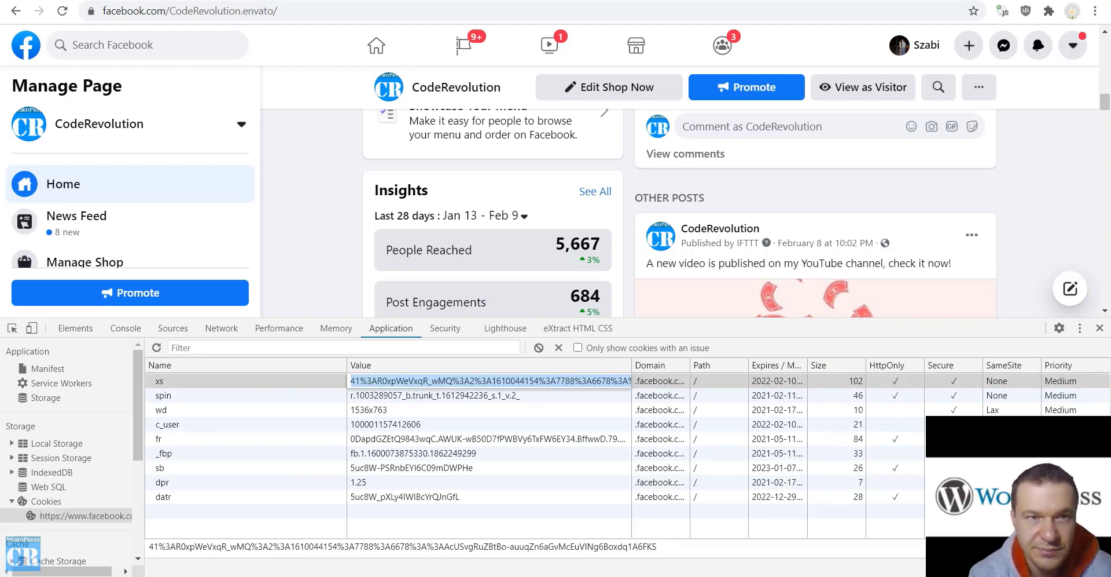
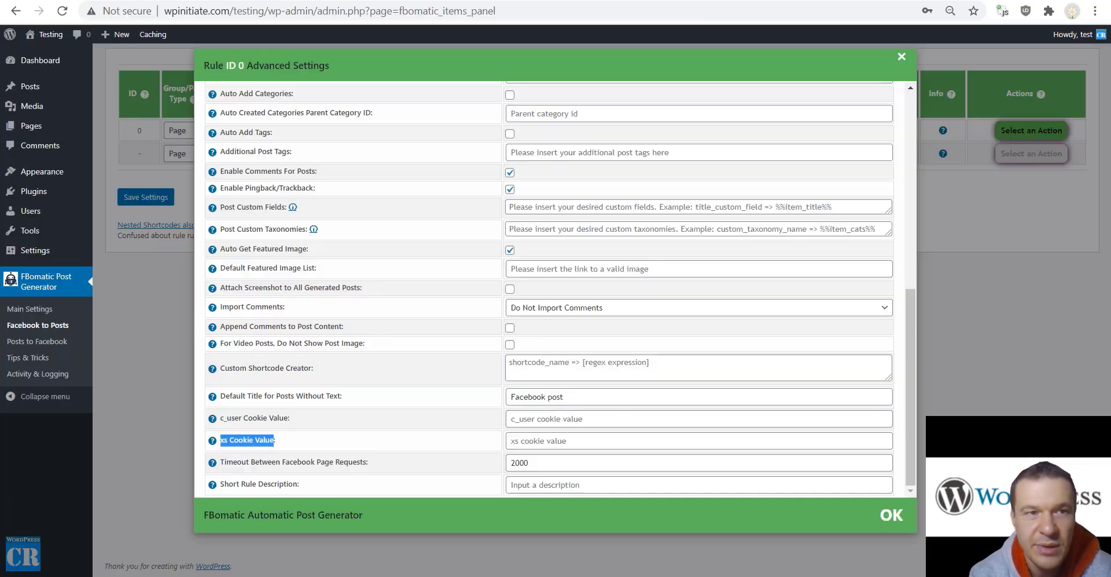
# Paste the xs cookie and the c_user cookie copied from DevTools into rule 0's cookie fields
pyautogui.click(550, 440)
pyautogui.hotkey('ctrl', 'v')
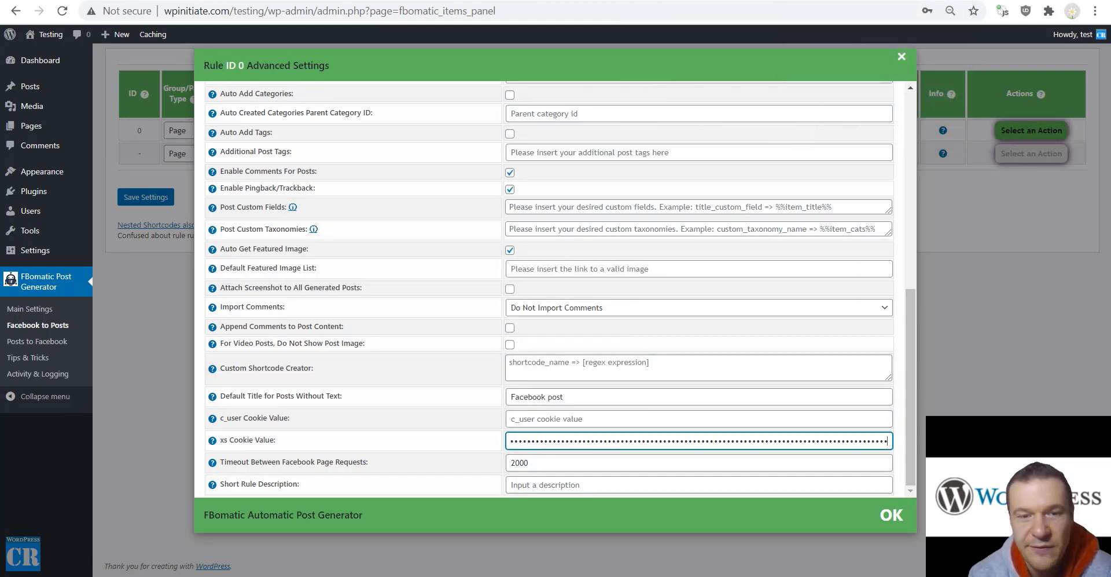
pyautogui.hotkey('alt', 'Tab')
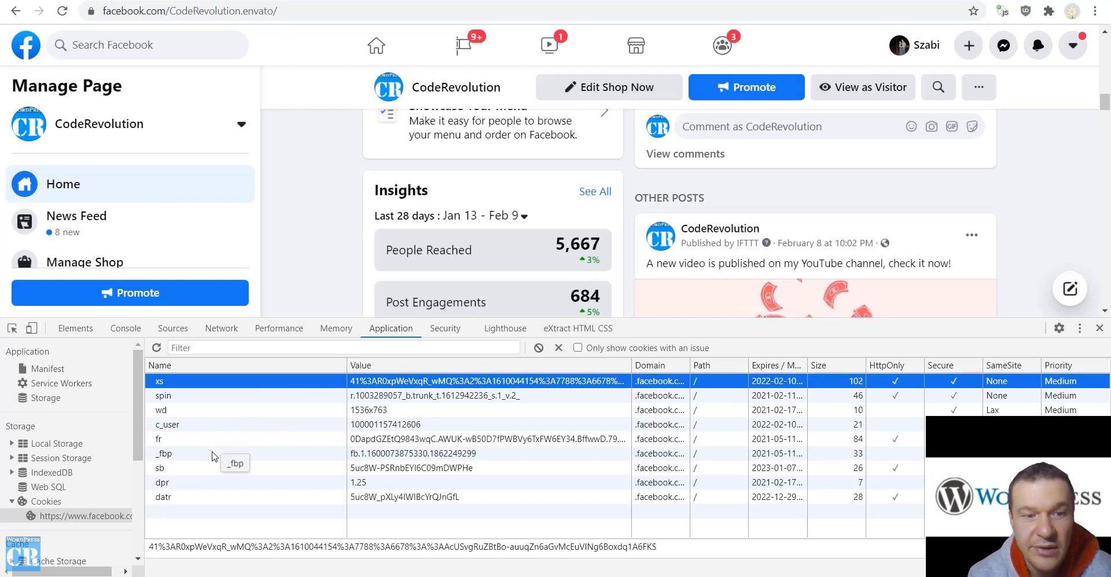
pyautogui.doubleClick(398, 424)
pyautogui.hotkey('ctrl', 'c')
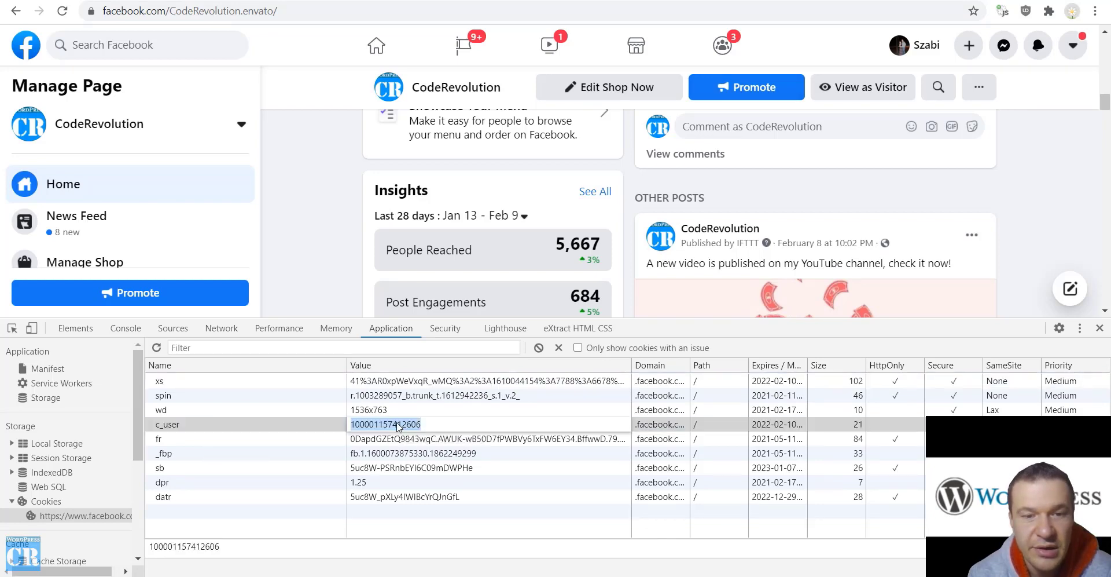
pyautogui.rightClick(398, 426)
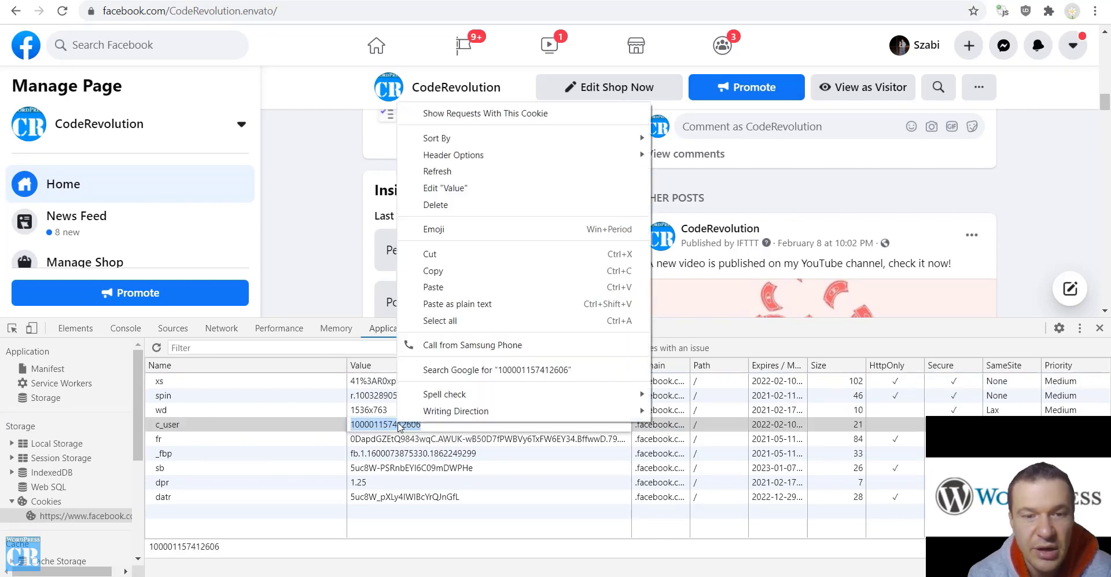
pyautogui.click(449, 270)
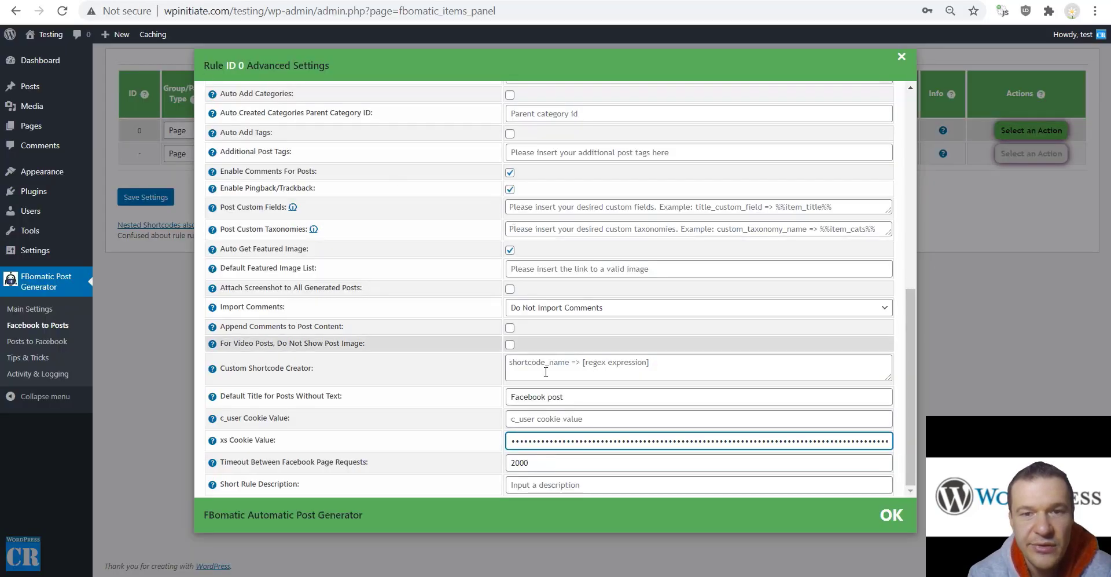
pyautogui.click(536, 419)
pyautogui.hotkey('ctrl', 'v')
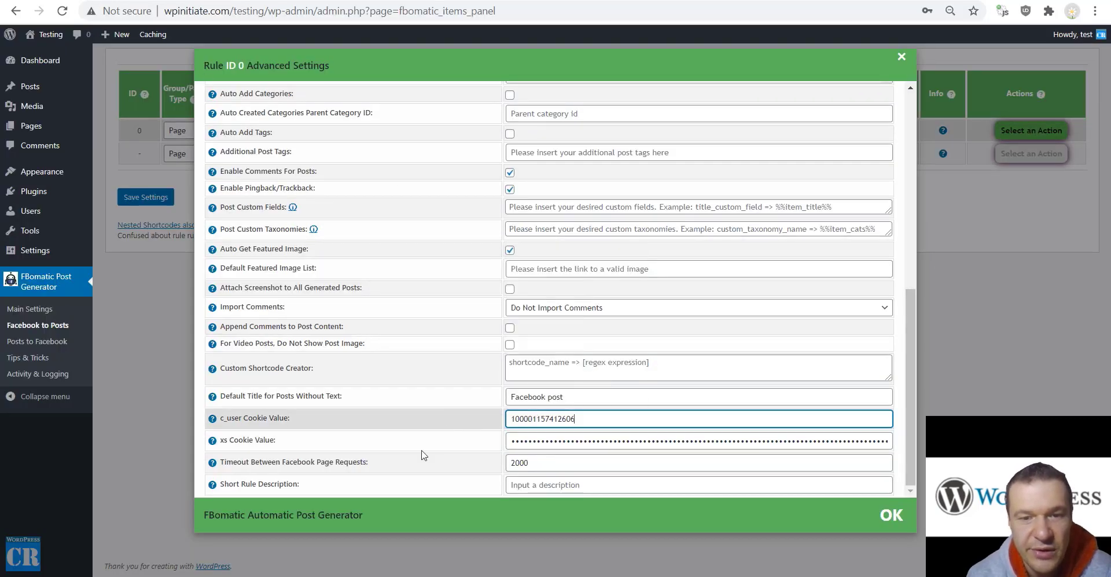
pyautogui.click(135, 200)
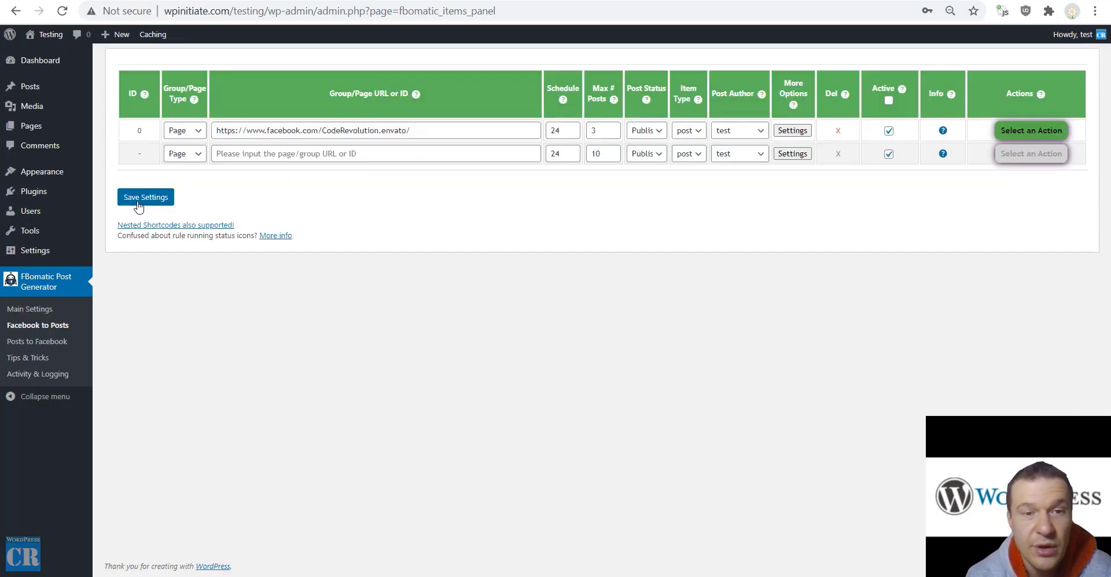
pyautogui.click(139, 200)
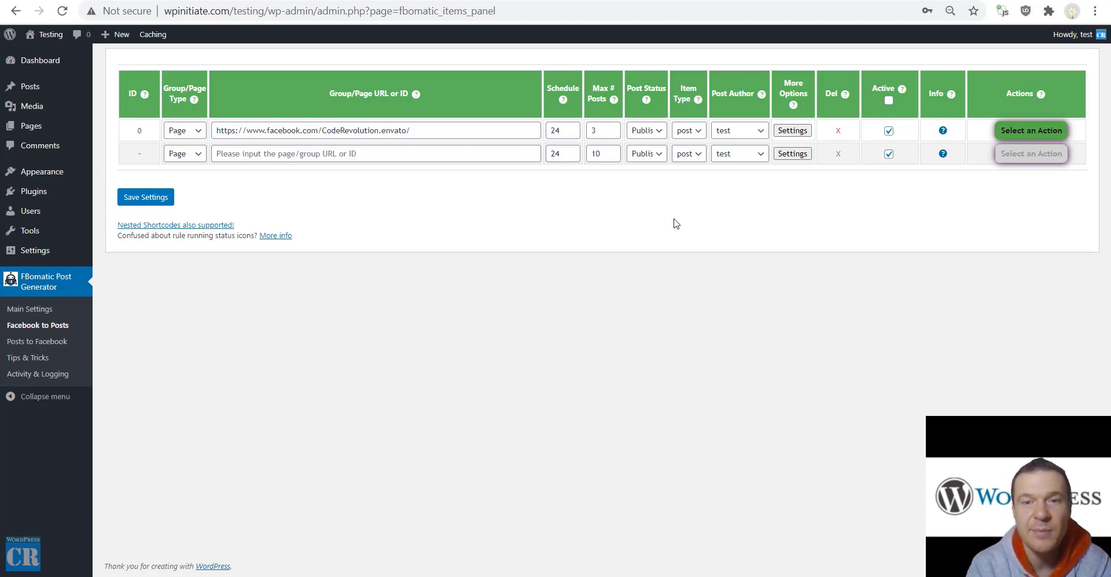
# Run rule 0 immediately via Run This Rule Now, then visit the public Testing site
pyautogui.click(1010, 132)
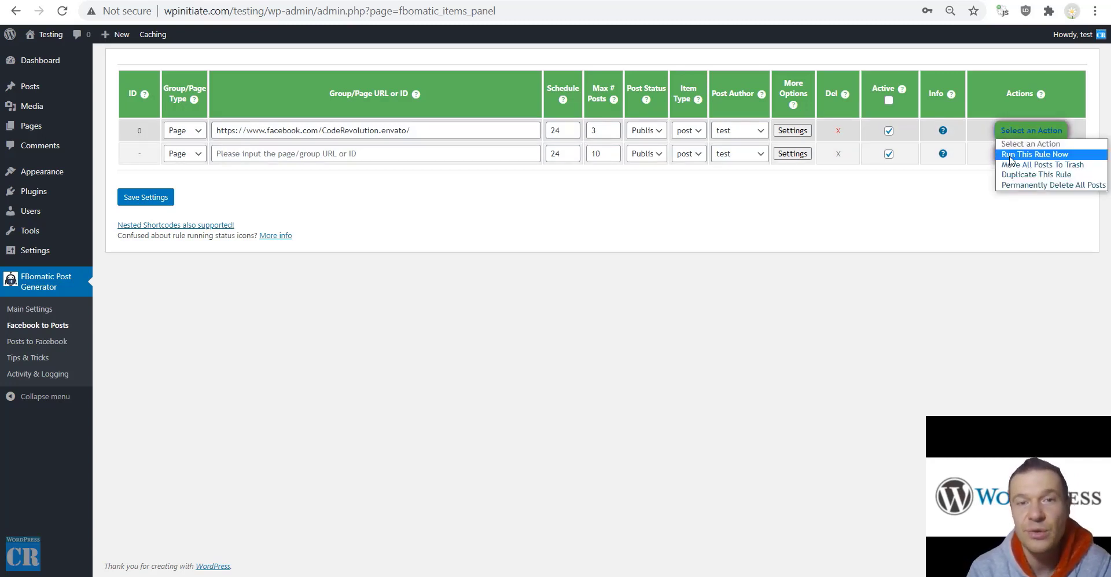
pyautogui.click(1010, 155)
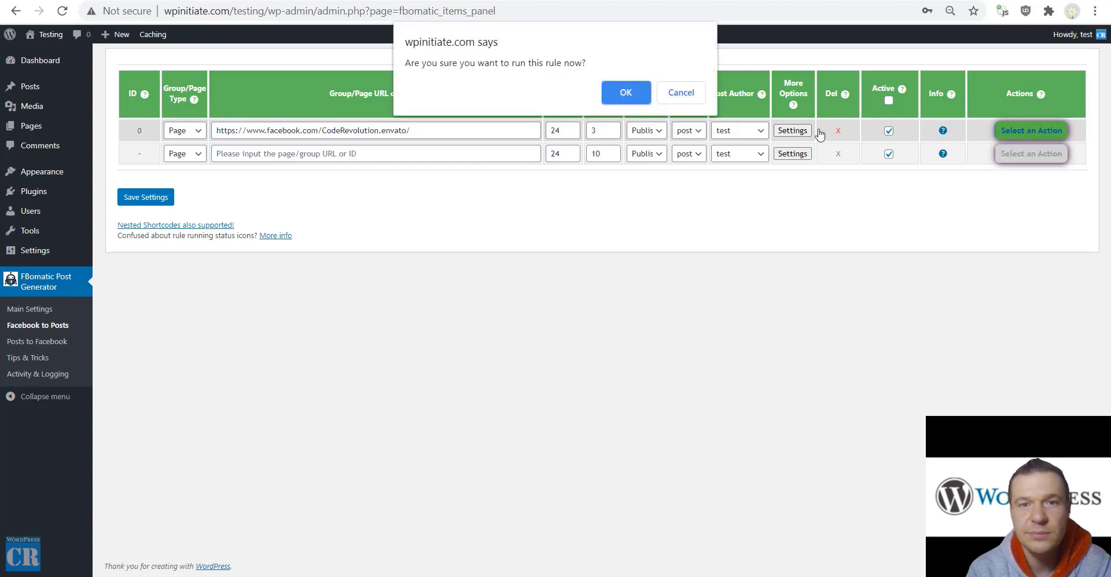
pyautogui.click(622, 93)
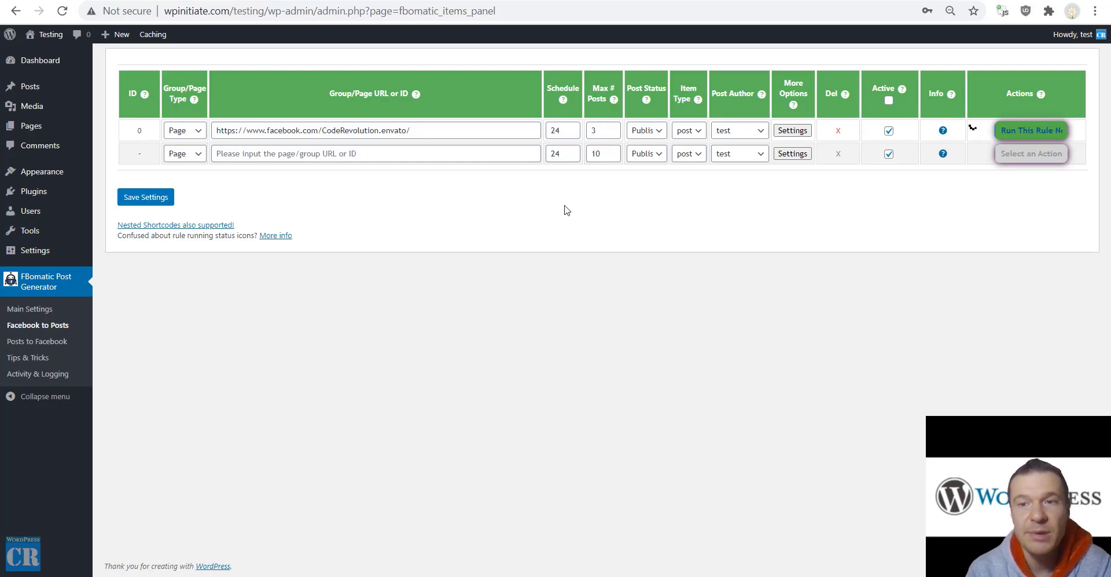
pyautogui.moveTo(33, 32)
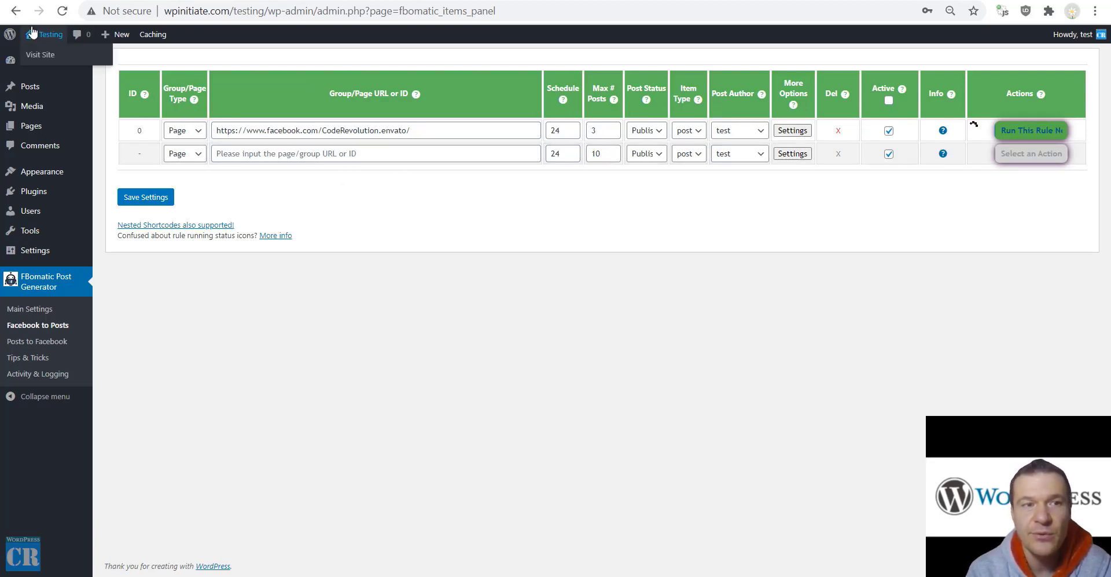
pyautogui.click(33, 55)
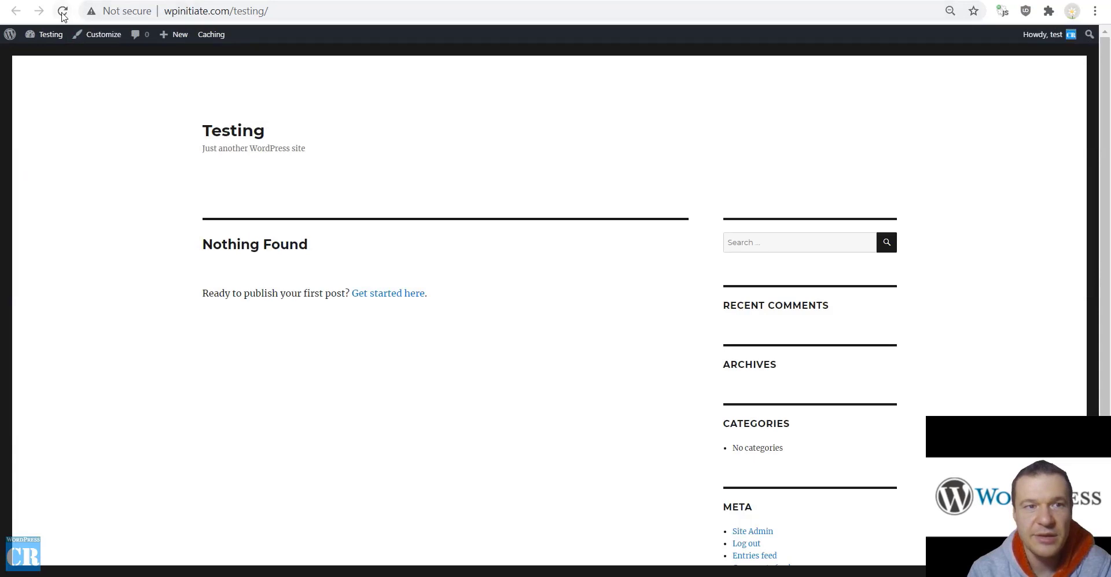
# Reload the Testing homepage until the newly imported Facebook posts appear
pyautogui.click(63, 11)
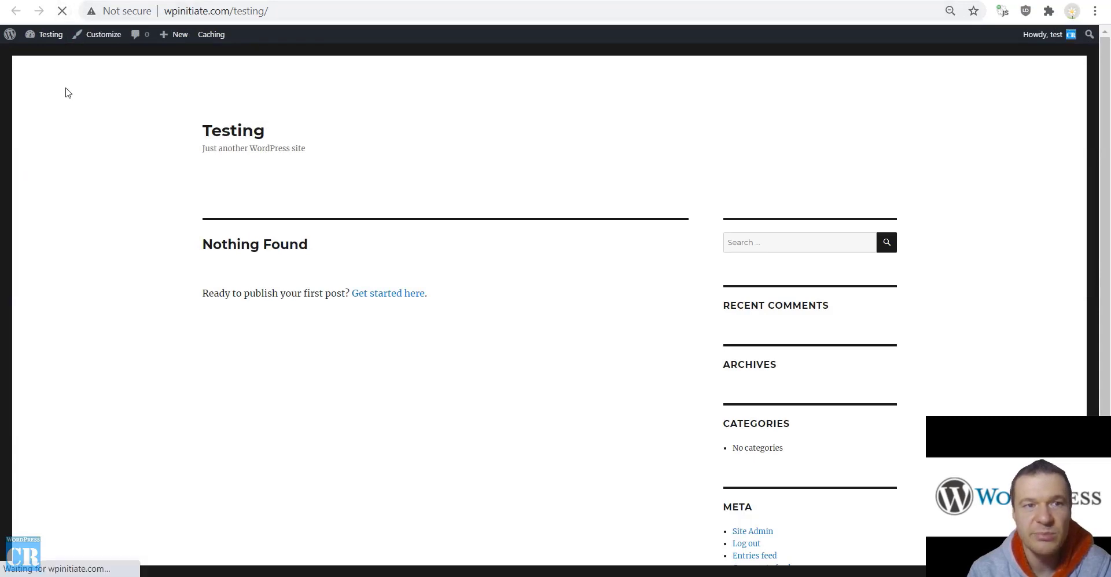
pyautogui.scroll(-5, 74, 164)
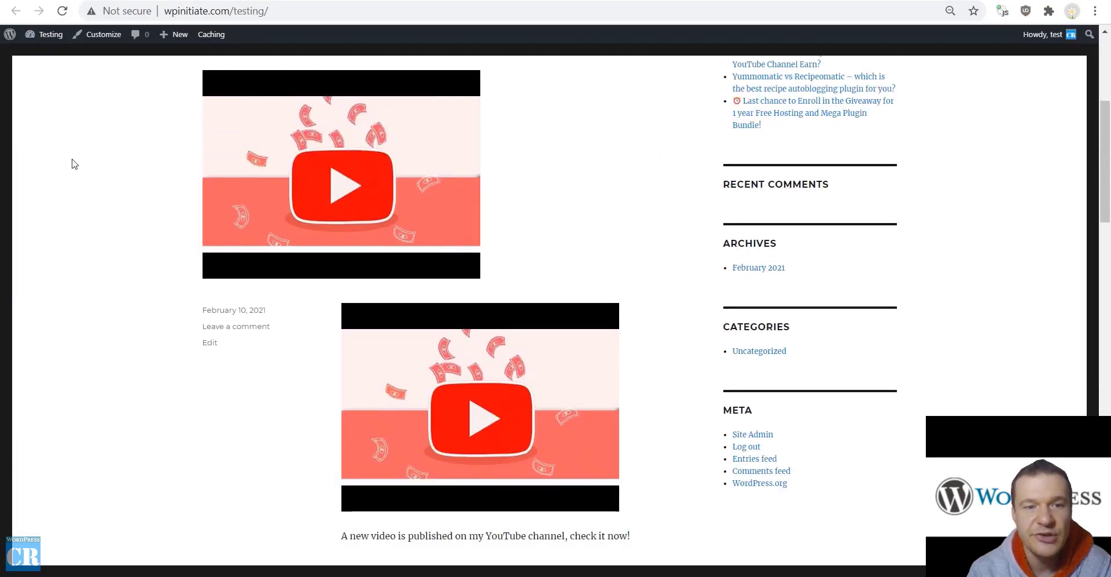
pyautogui.scroll(5, 74, 164)
pyautogui.click(63, 11)
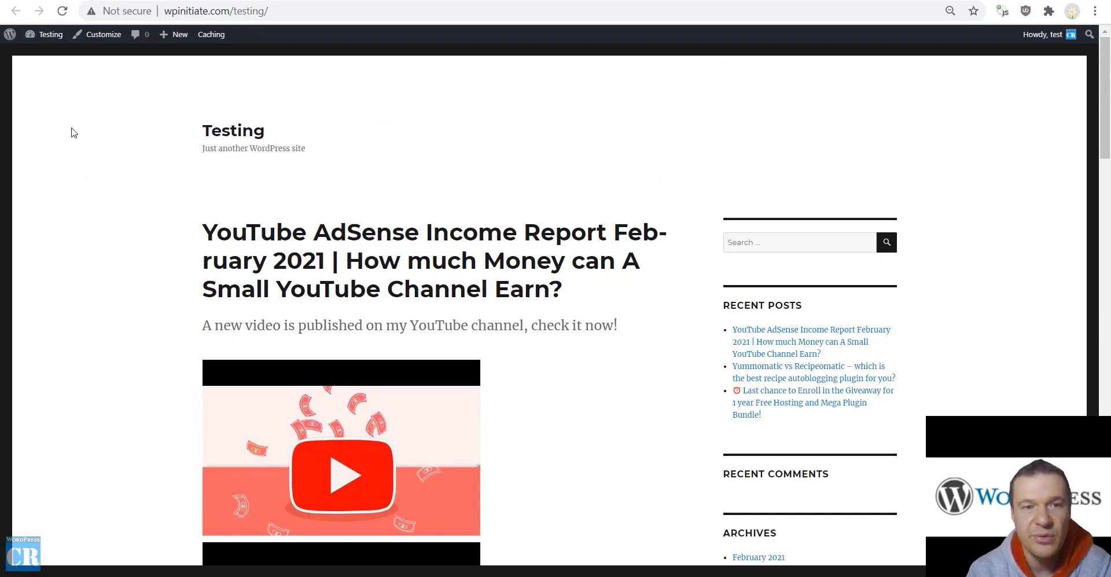
pyautogui.scroll(-15, 74, 133)
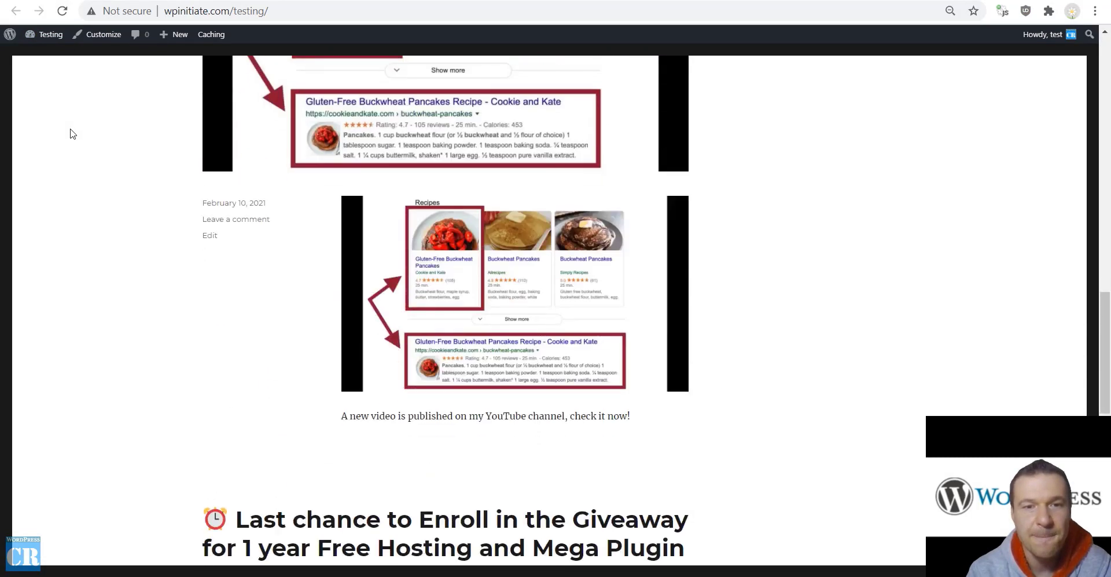
pyautogui.scroll(8, 82, 124)
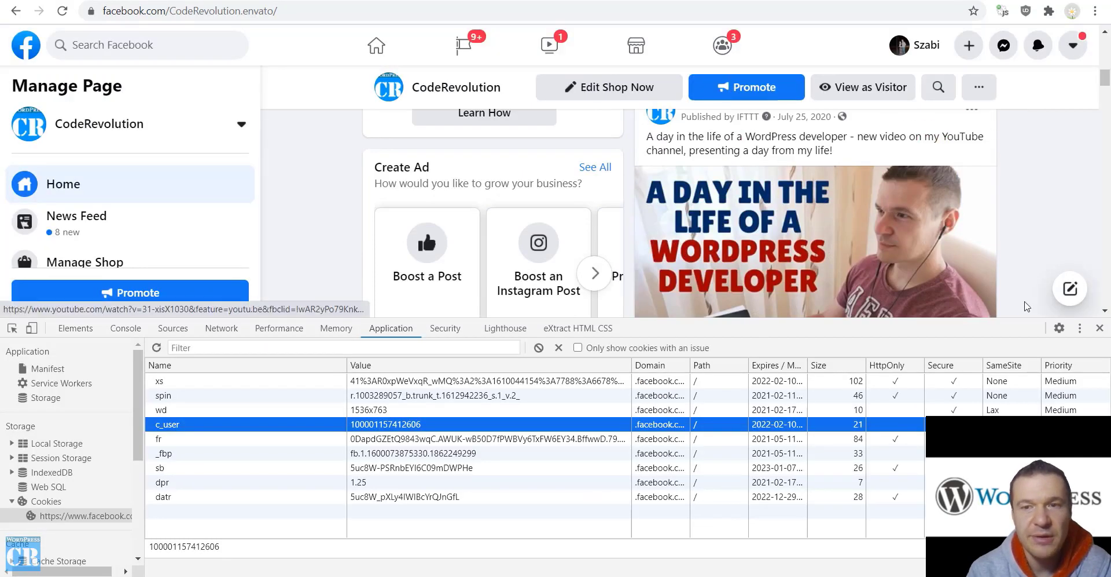
pyautogui.click(1100, 328)
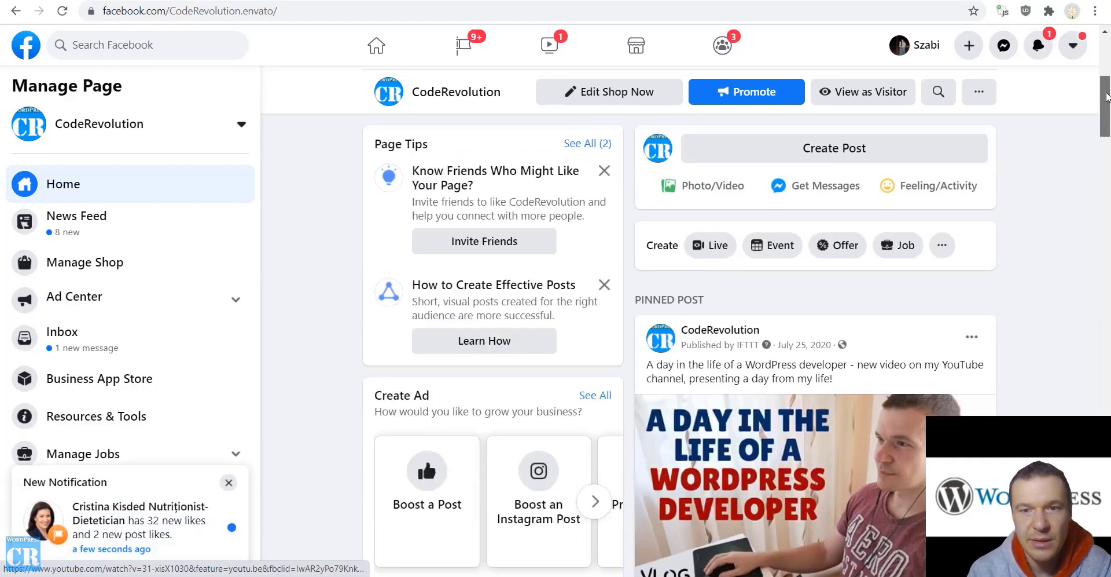
pyautogui.moveTo(1108, 81); pyautogui.dragTo(1103, 200)
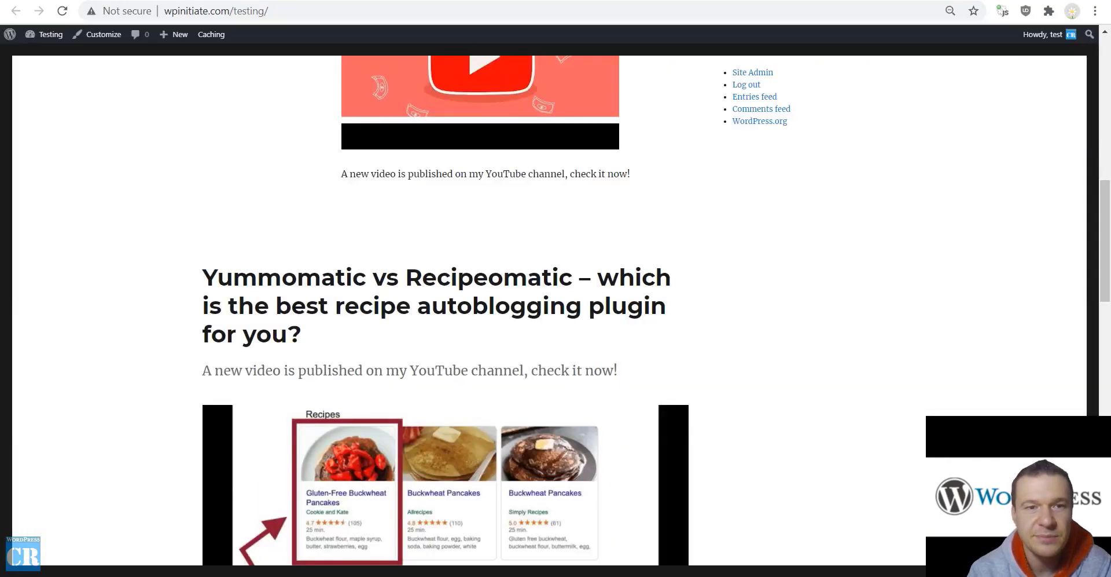
pyautogui.click(62, 11)
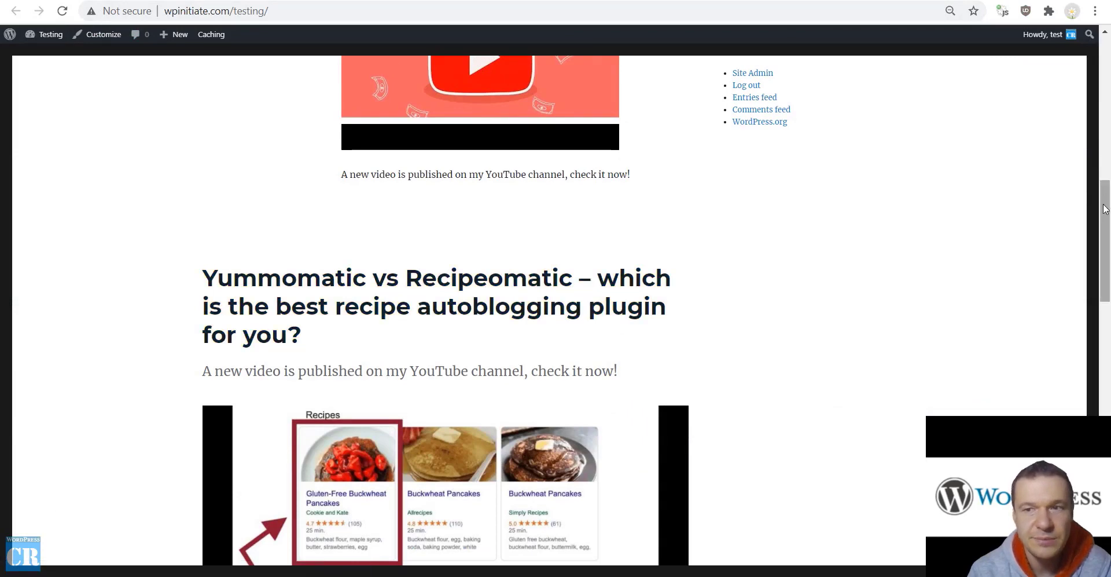
pyautogui.moveTo(1106, 207); pyautogui.dragTo(1109, 232)
# Read through the Yummomatic vs Recipeomatic post and return to the Testing homepage
pyautogui.click(462, 155)
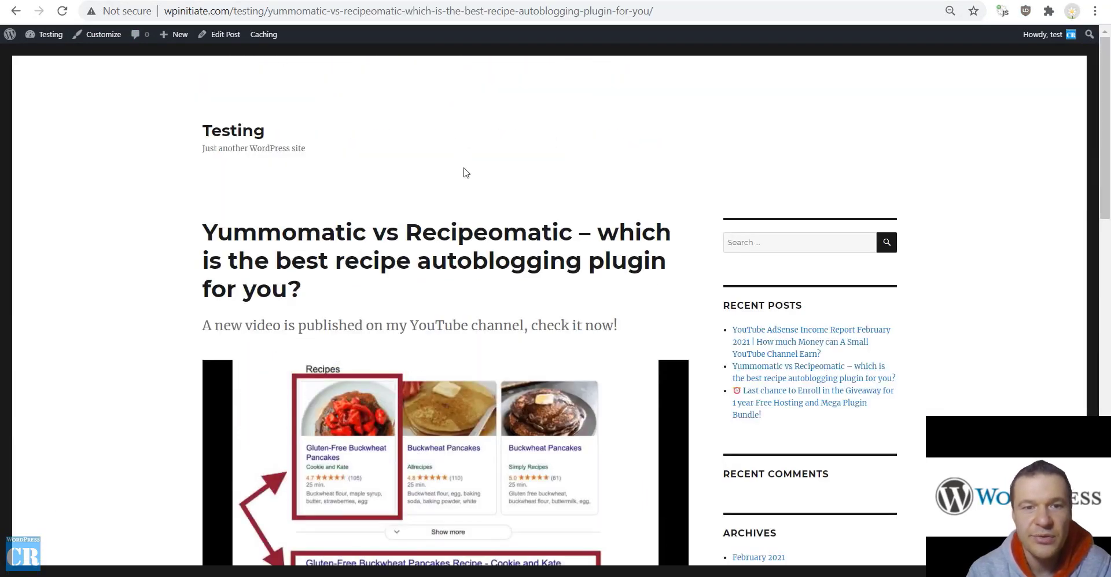
pyautogui.scroll(-1, 463, 165)
pyautogui.scroll(-8, 464, 174)
pyautogui.scroll(5, 427, 214)
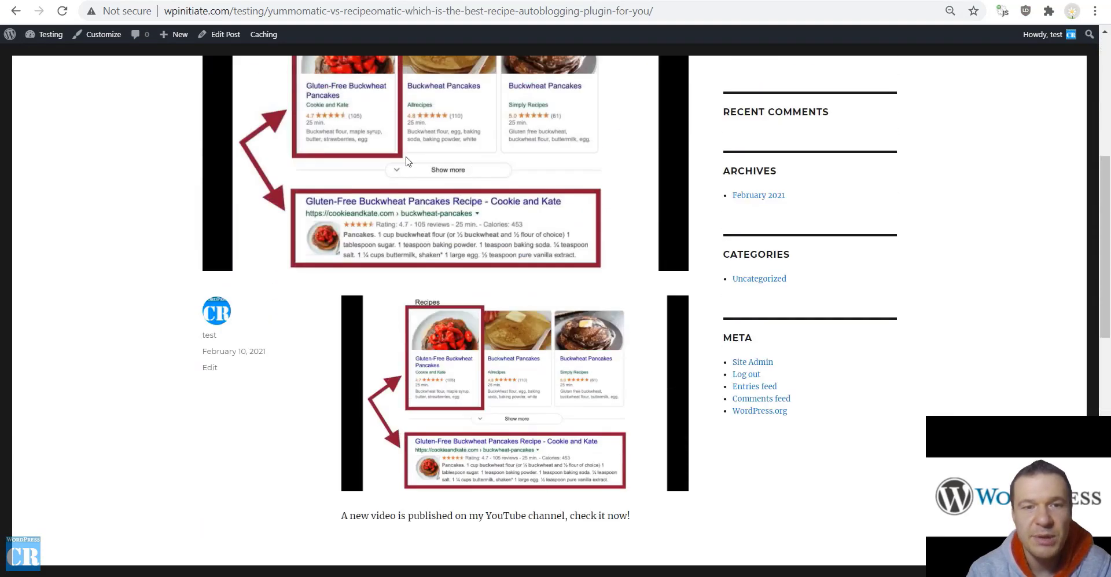
pyautogui.scroll(4, 416, 328)
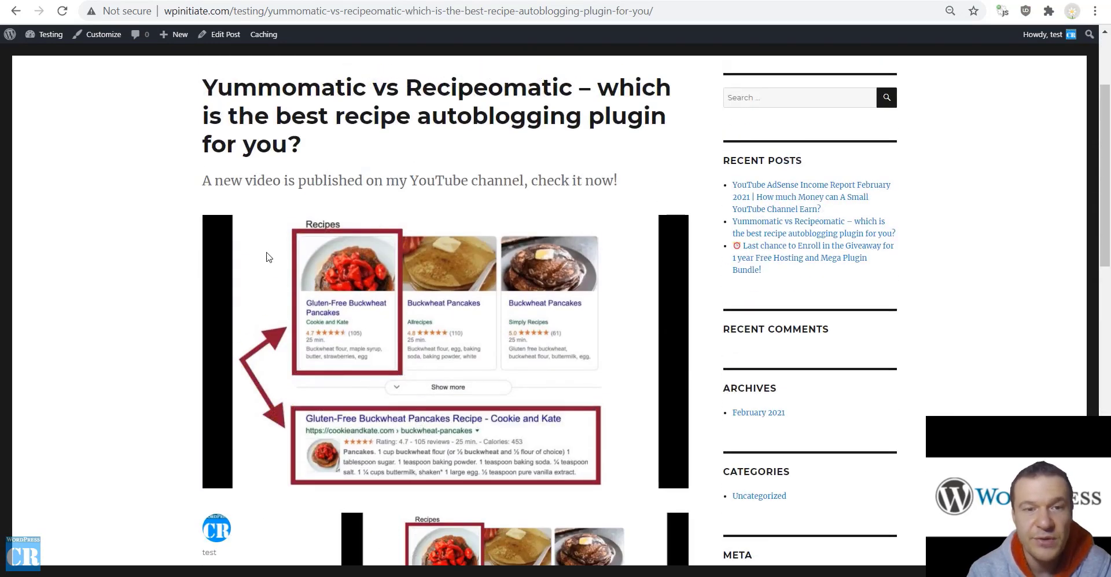
pyautogui.scroll(-5, 284, 359)
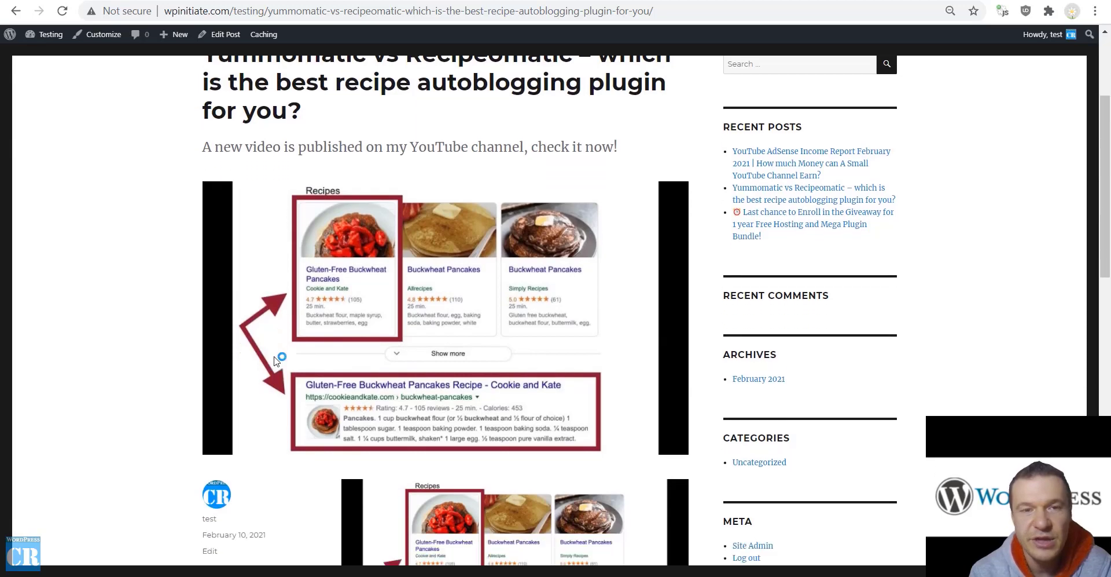
pyautogui.scroll(2, 329, 220)
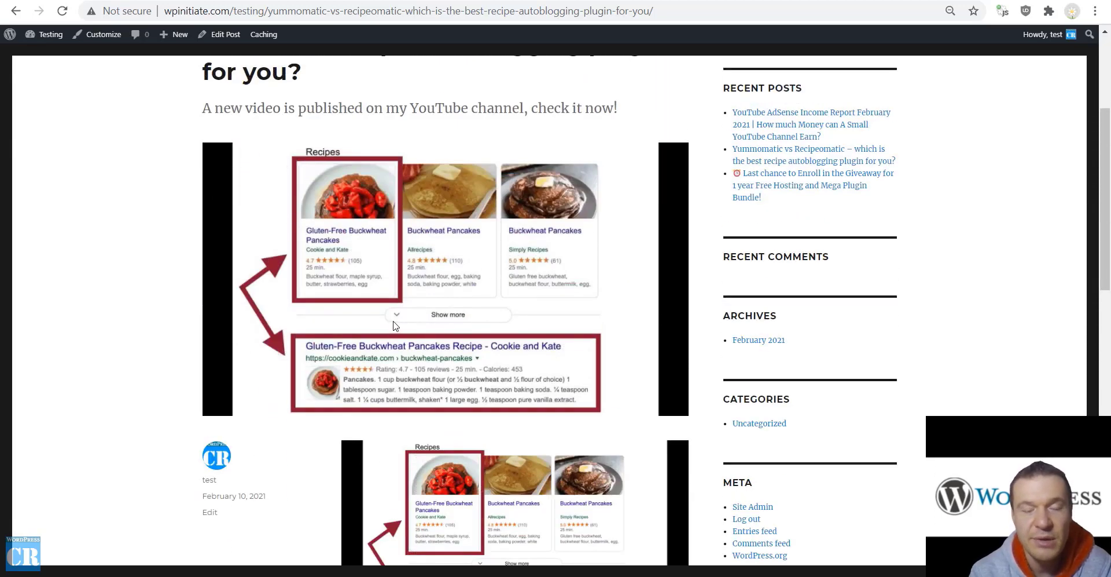
pyautogui.scroll(-1, 374, 339)
pyautogui.scroll(-1, 373, 338)
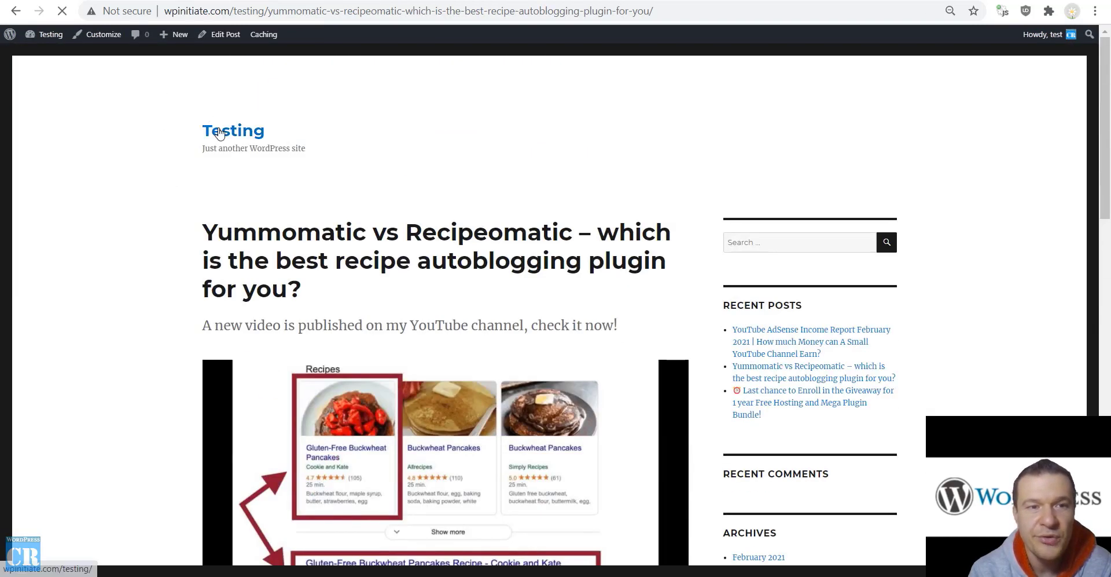
pyautogui.click(228, 131)
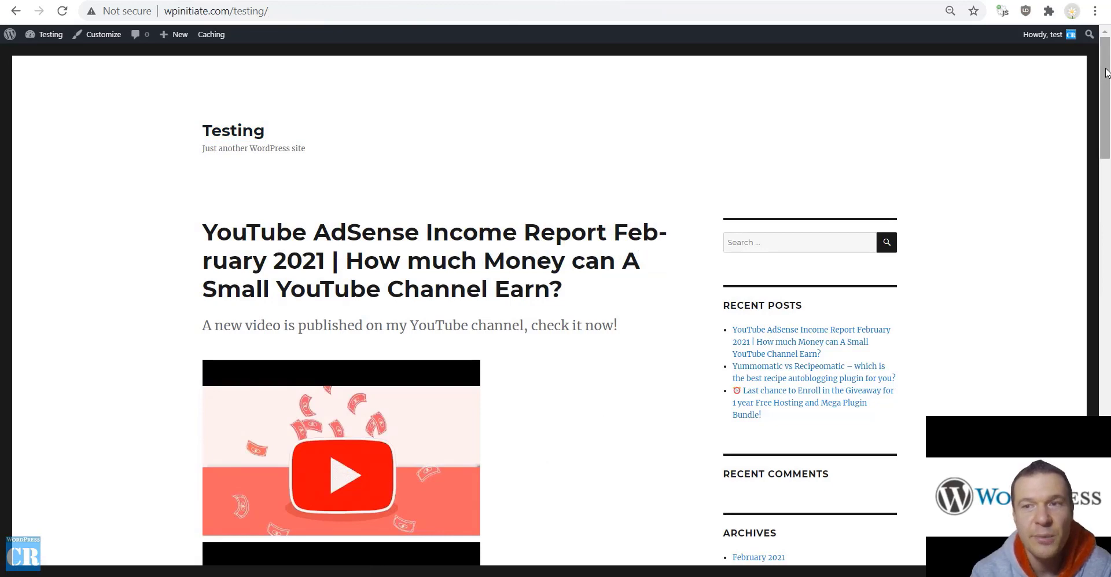
pyautogui.moveTo(1107, 72); pyautogui.dragTo(993, 44)
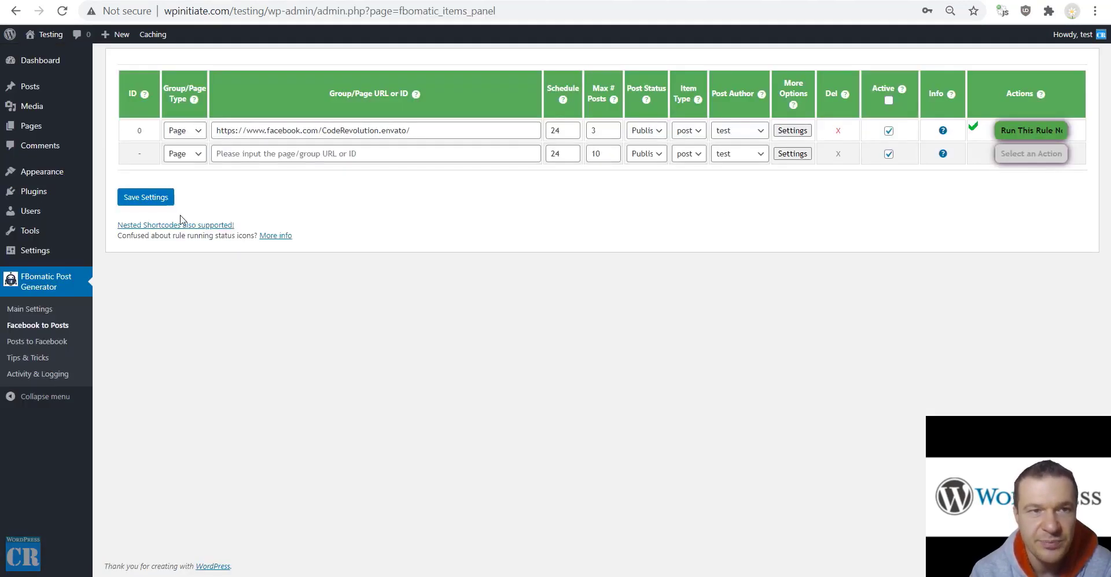
pyautogui.click(793, 130)
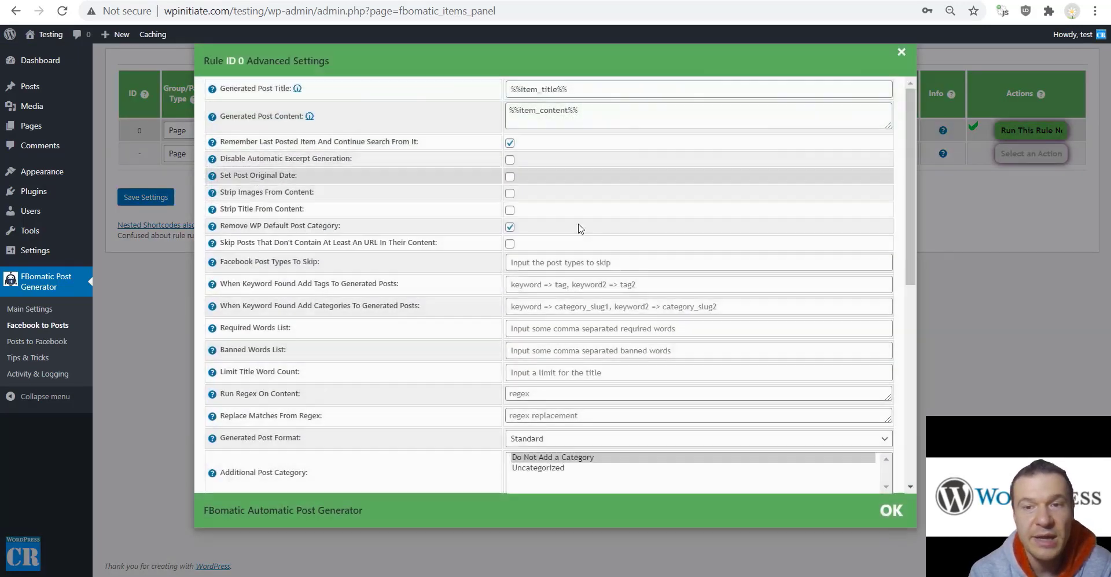
pyautogui.scroll(-8, 521, 278)
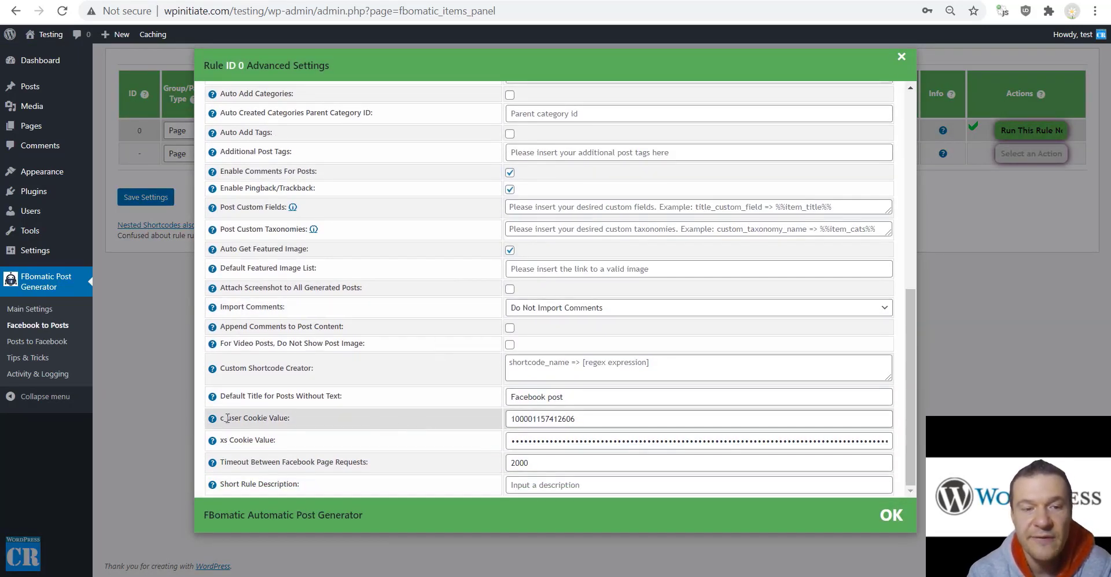
pyautogui.moveTo(245, 416); pyautogui.dragTo(290, 417)
pyautogui.moveTo(230, 441); pyautogui.dragTo(270, 441)
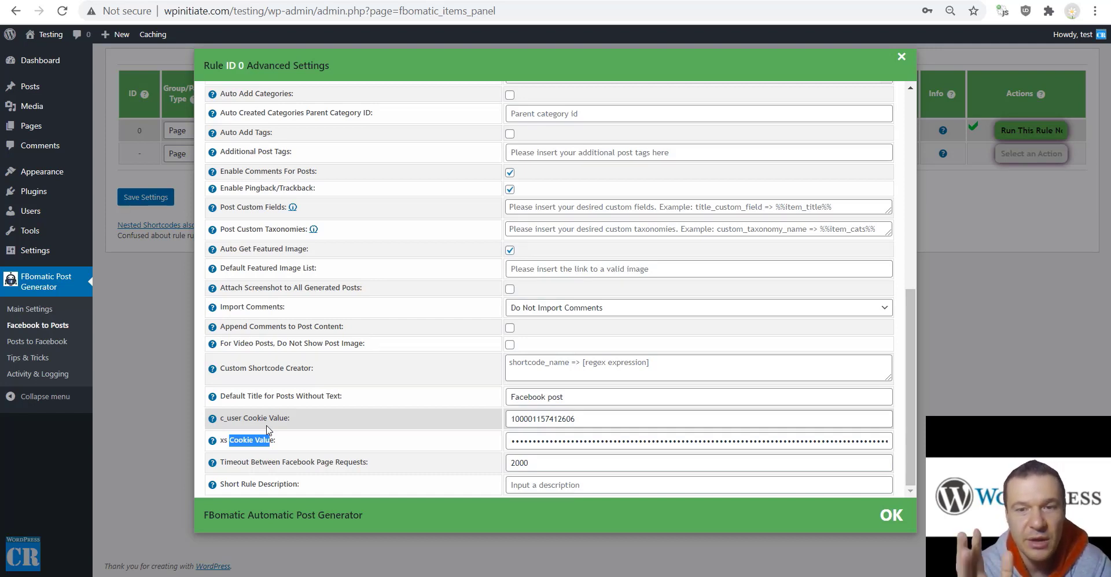
pyautogui.click(157, 318)
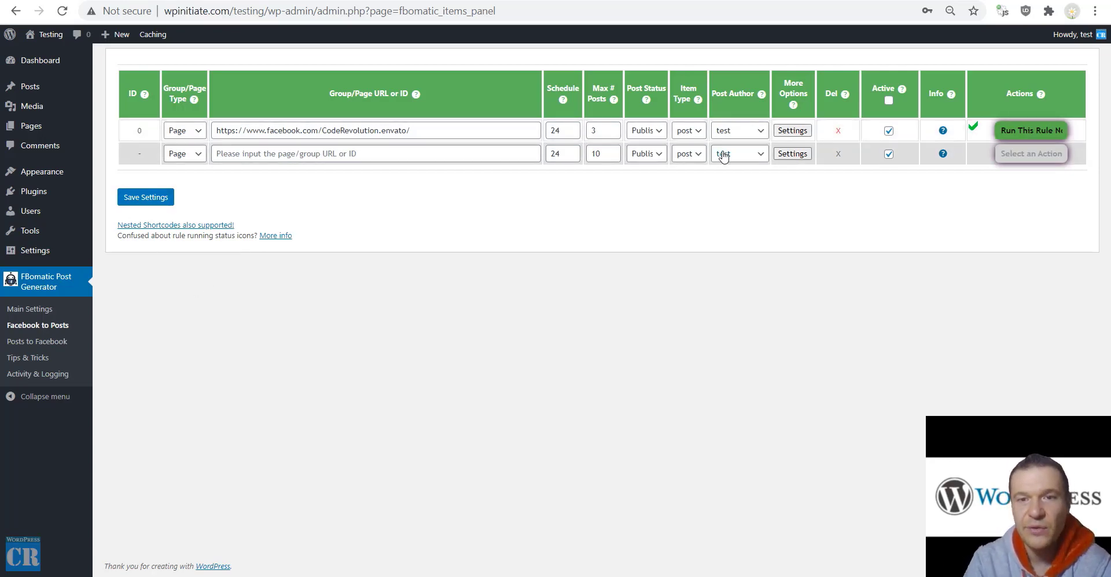
# Prefix rule 0's generated post title template with 'Facebook post:' before %%item_title%%
pyautogui.click(791, 131)
pyautogui.scroll(15, 407, 246)
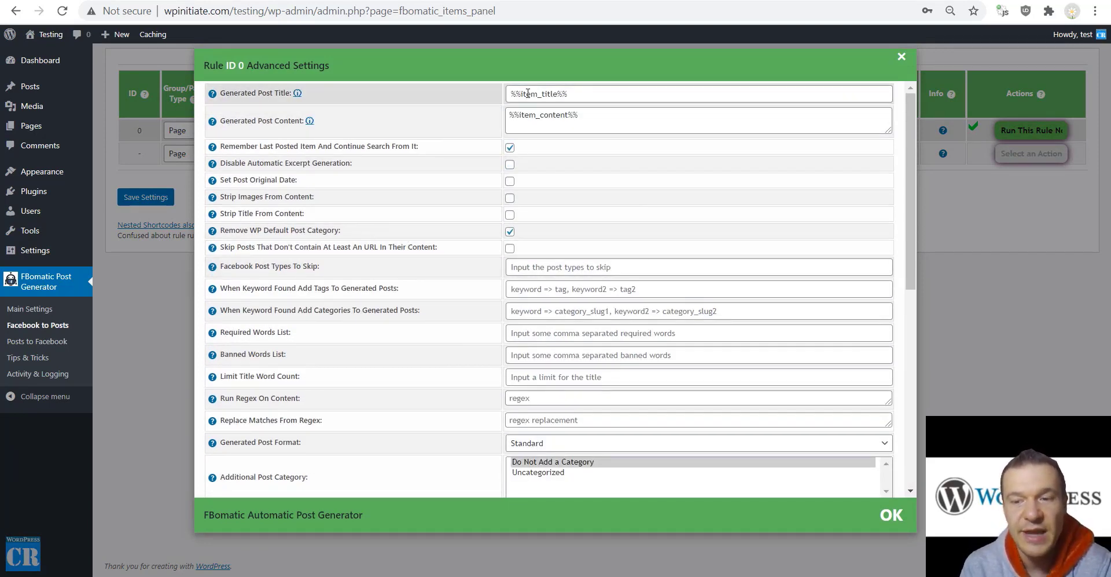
pyautogui.click(554, 92)
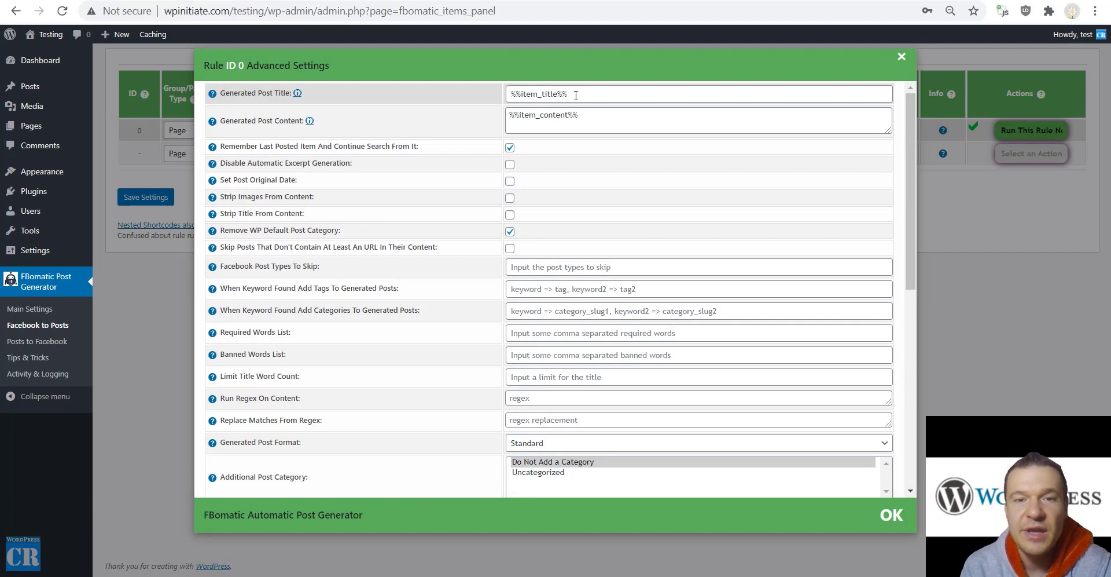
pyautogui.click(501, 102)
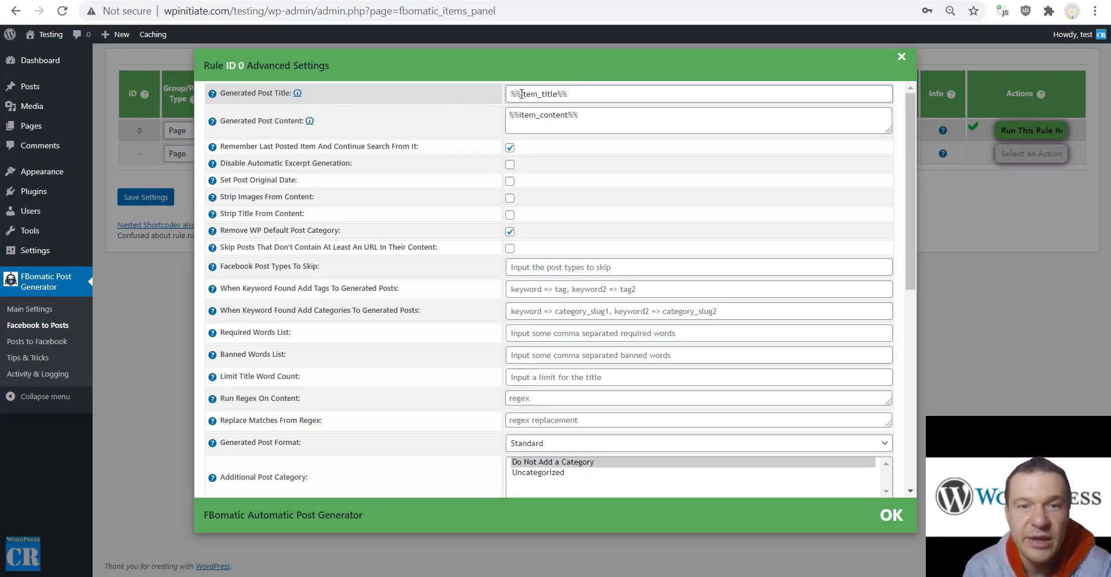
pyautogui.click(512, 95)
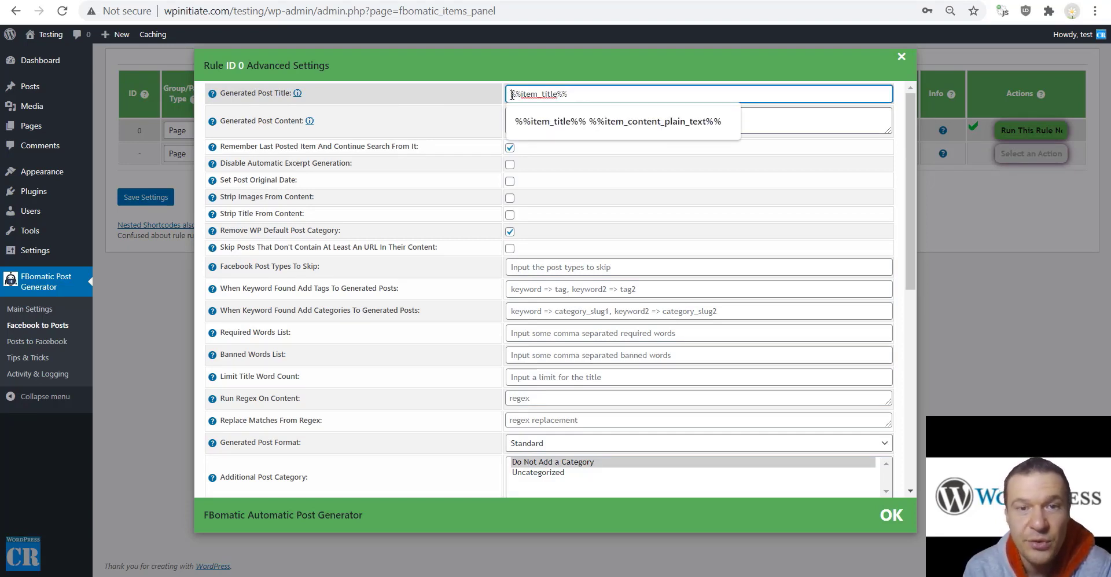
pyautogui.write('Fac')
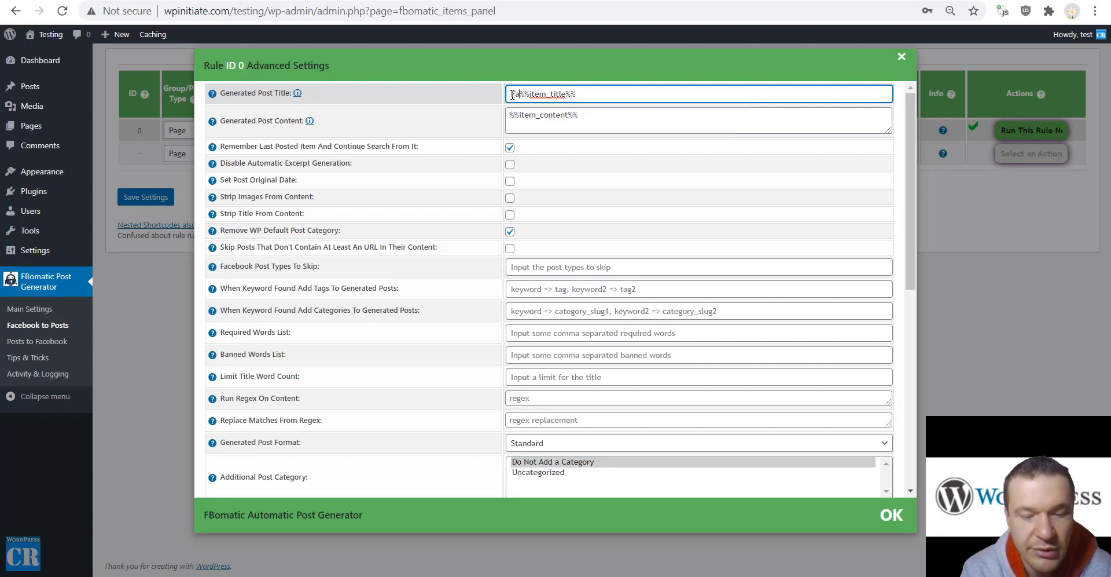
pyautogui.write('ebook post')
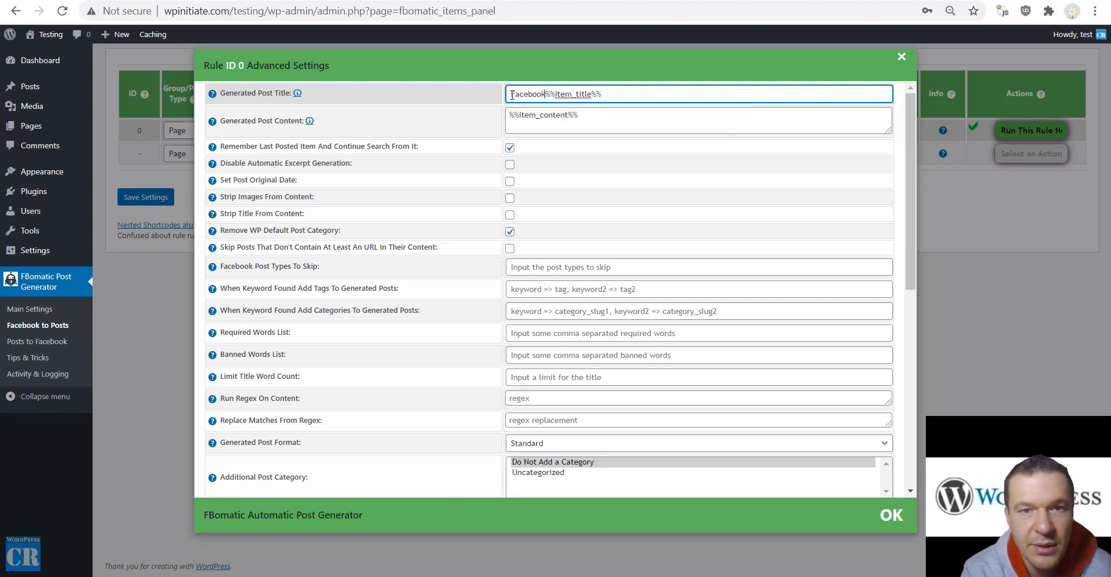
pyautogui.write(':')
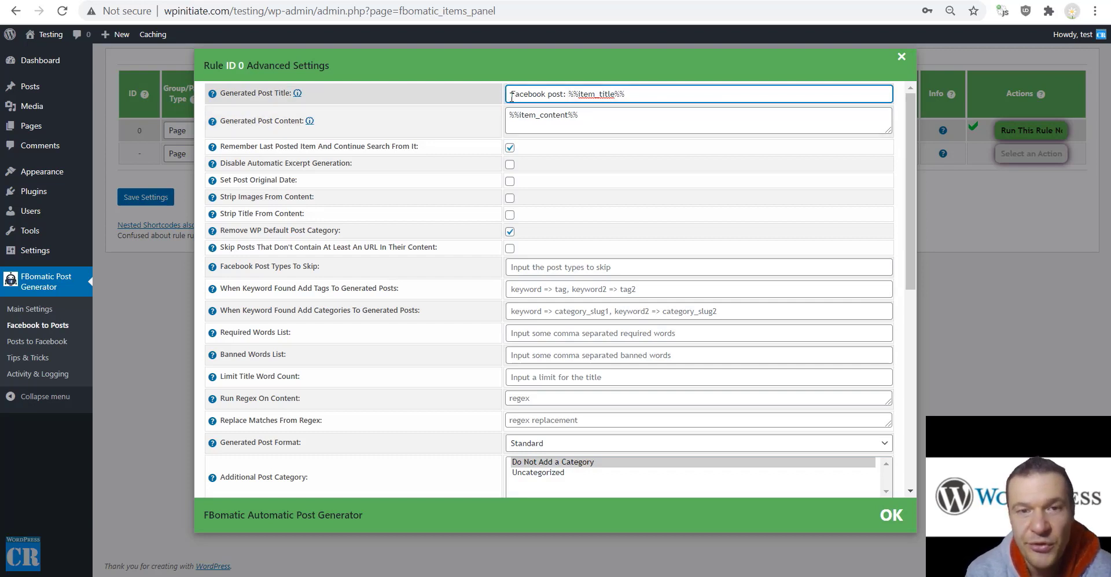
pyautogui.moveTo(512, 94); pyautogui.dragTo(634, 93)
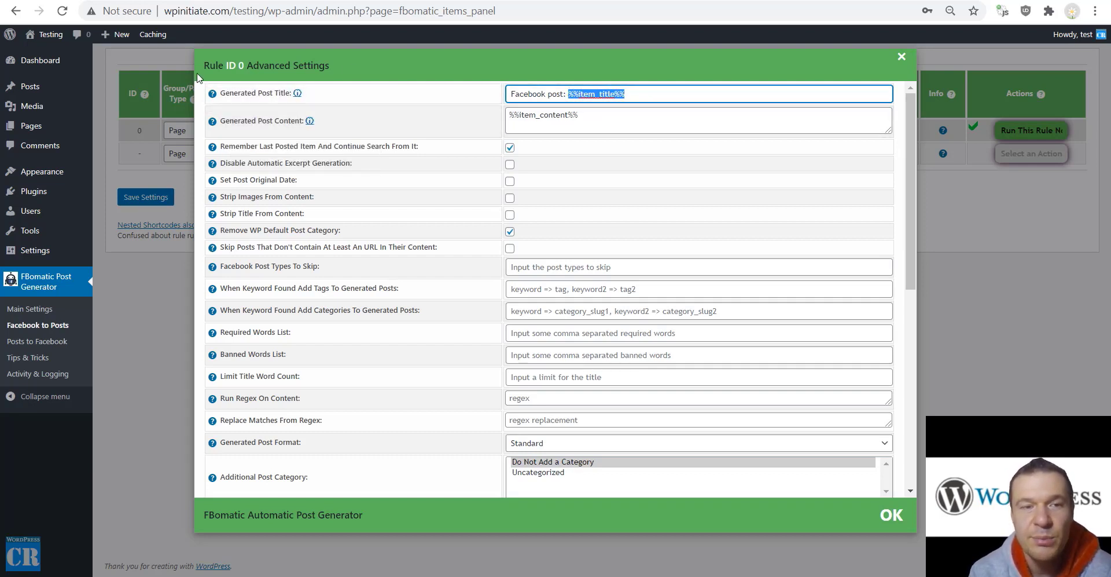
# Review the title and content shortcodes plus the remember-last-item, original date and strip-images options
pyautogui.moveTo(212, 93)
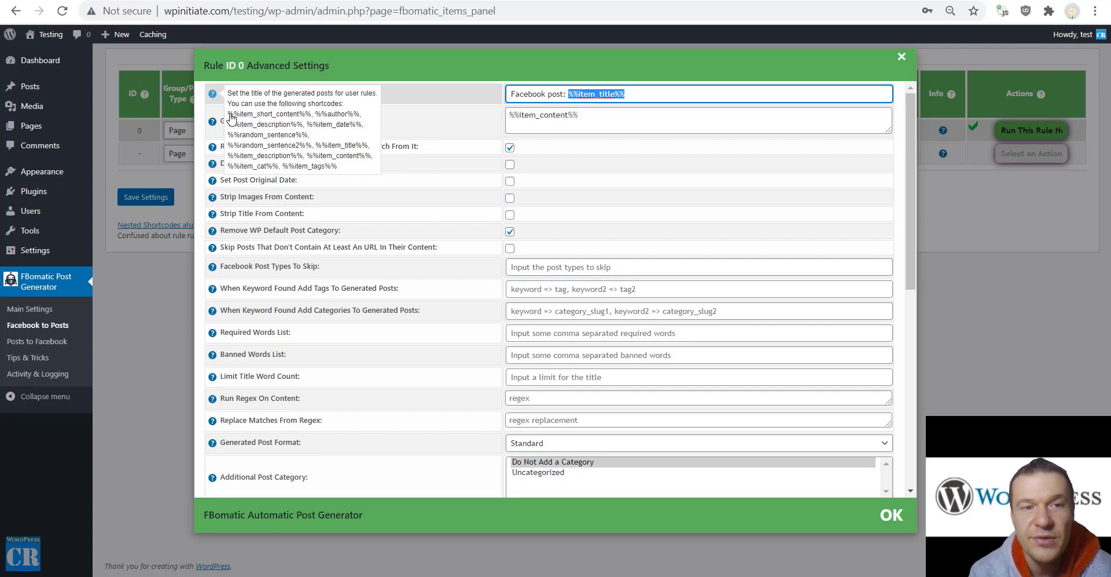
pyautogui.moveTo(227, 114); pyautogui.dragTo(346, 180)
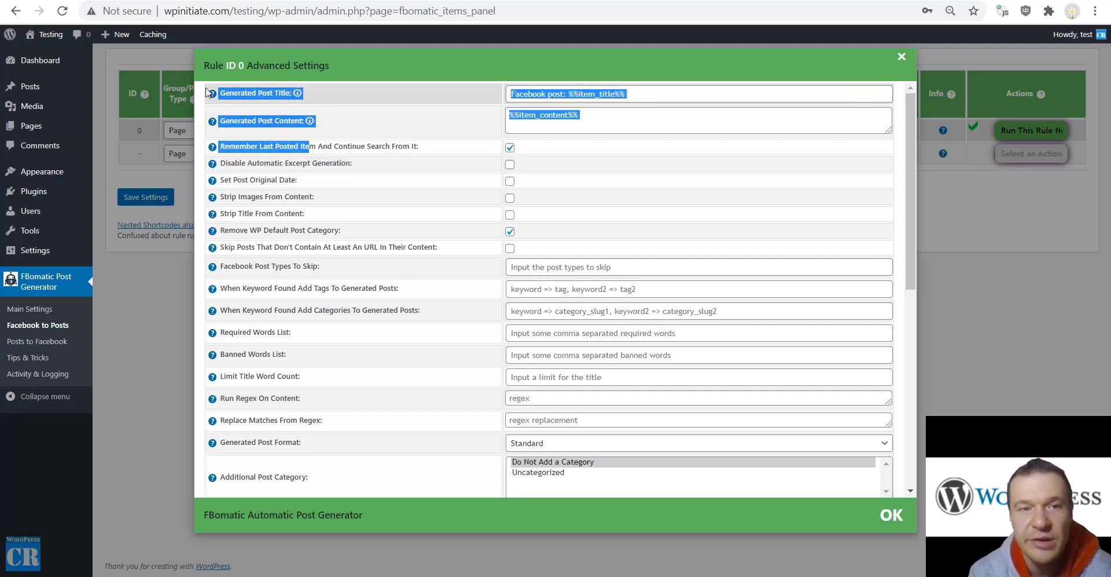
pyautogui.click(261, 112)
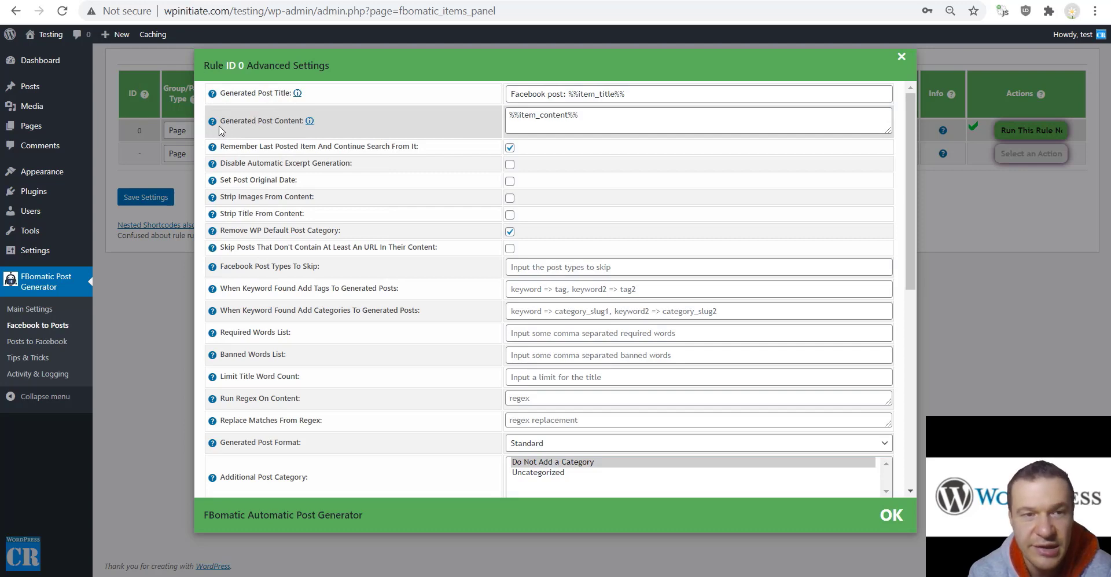
pyautogui.moveTo(213, 123)
pyautogui.moveTo(232, 149); pyautogui.dragTo(323, 300)
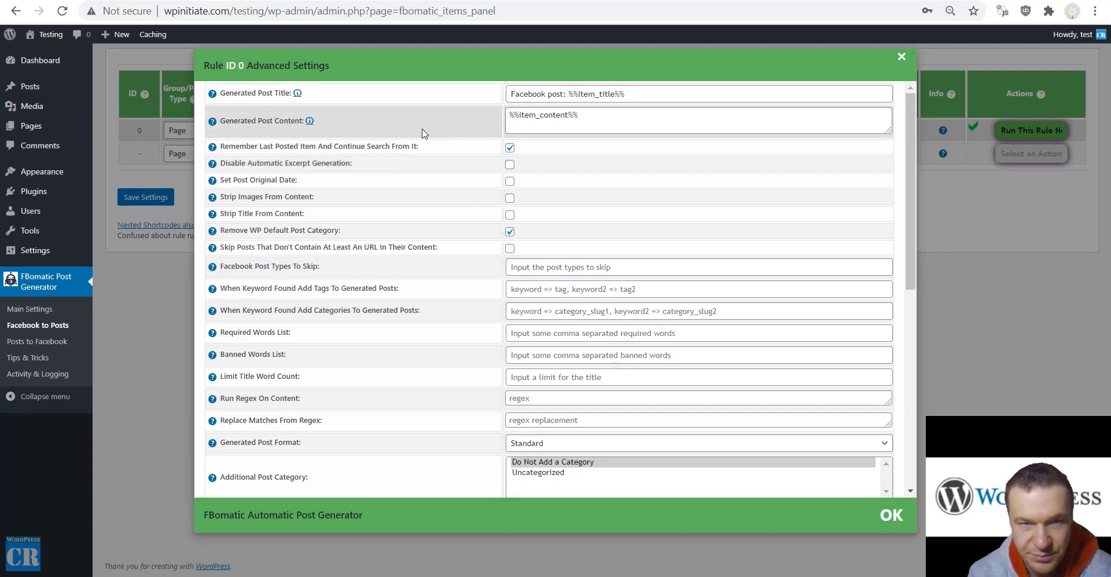
pyautogui.moveTo(225, 146); pyautogui.dragTo(421, 149)
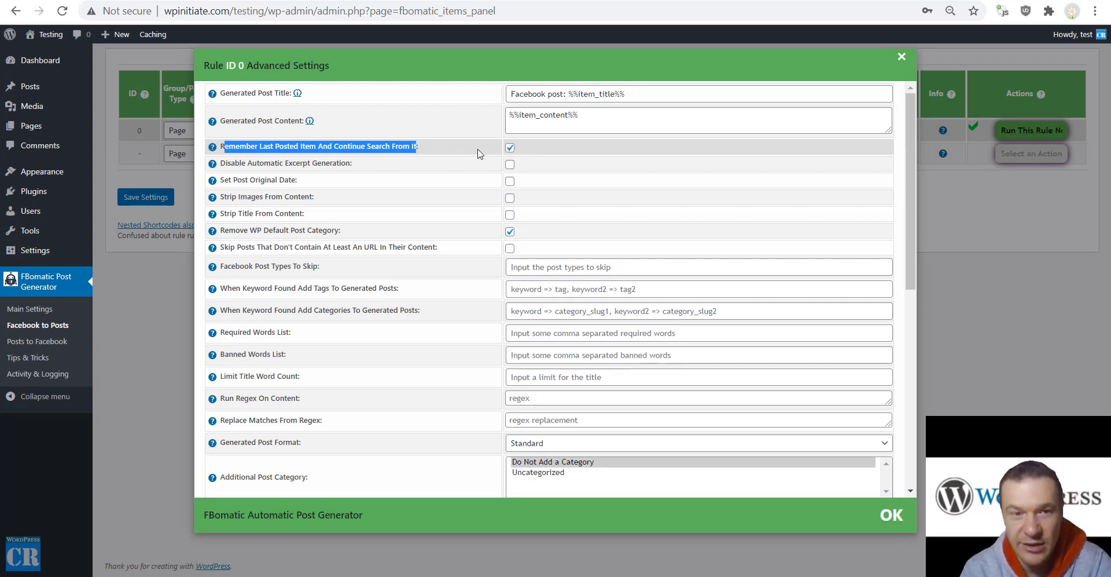
pyautogui.click(422, 168)
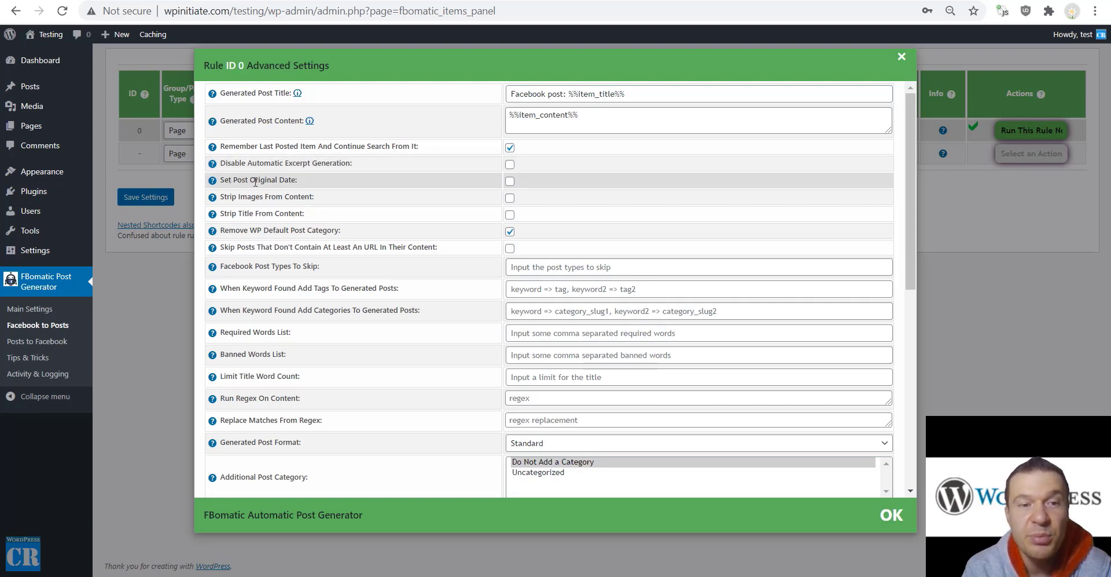
pyautogui.moveTo(297, 180); pyautogui.dragTo(221, 180)
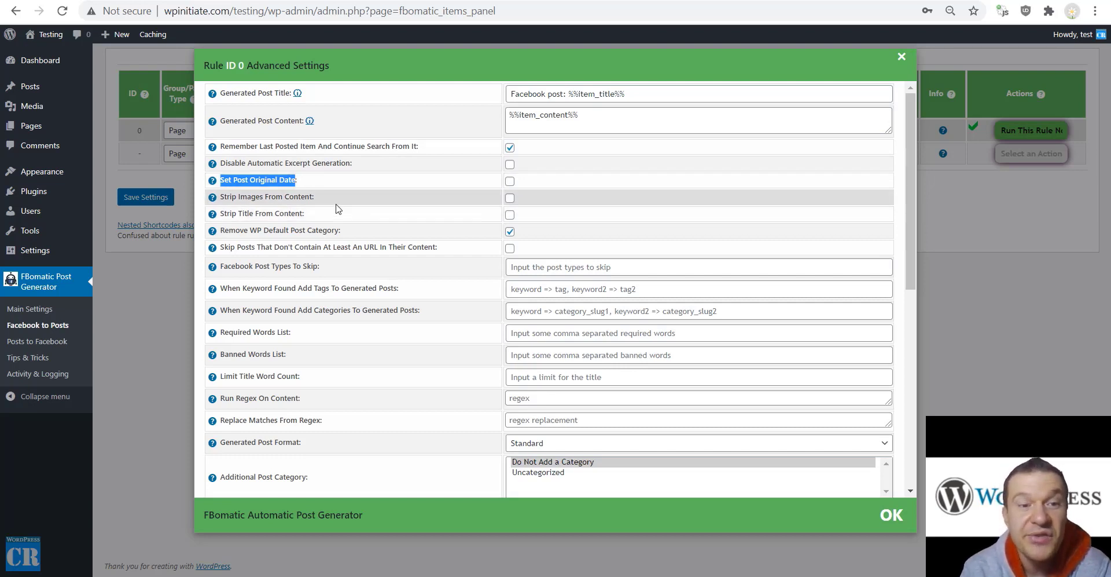
pyautogui.moveTo(313, 197); pyautogui.dragTo(226, 195)
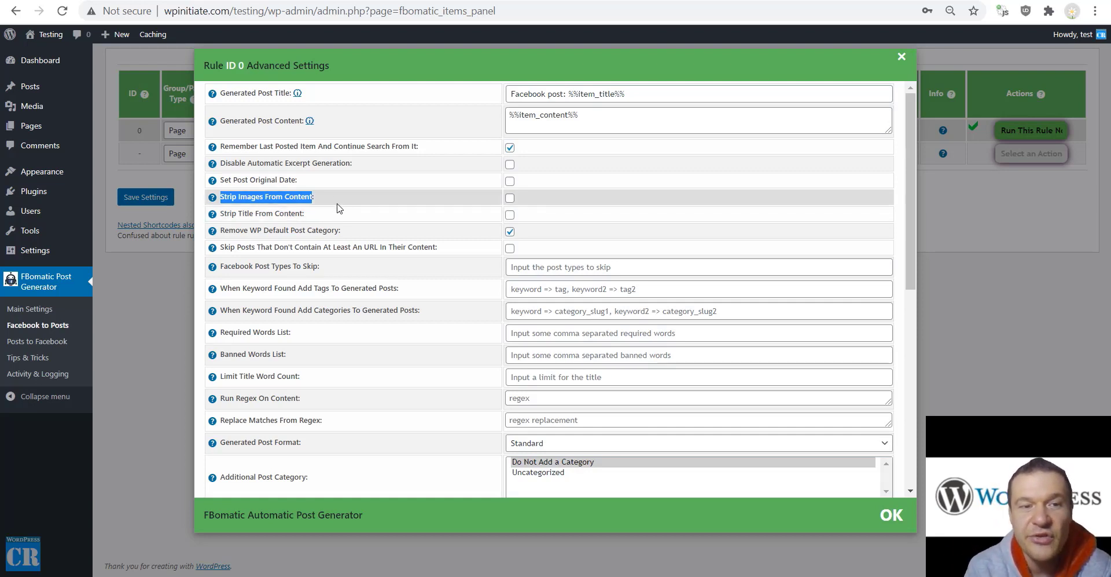
# Enable 'Skip Posts That Don't Contain At Least An URL' after reviewing the strip-title and category options
pyautogui.click(484, 203)
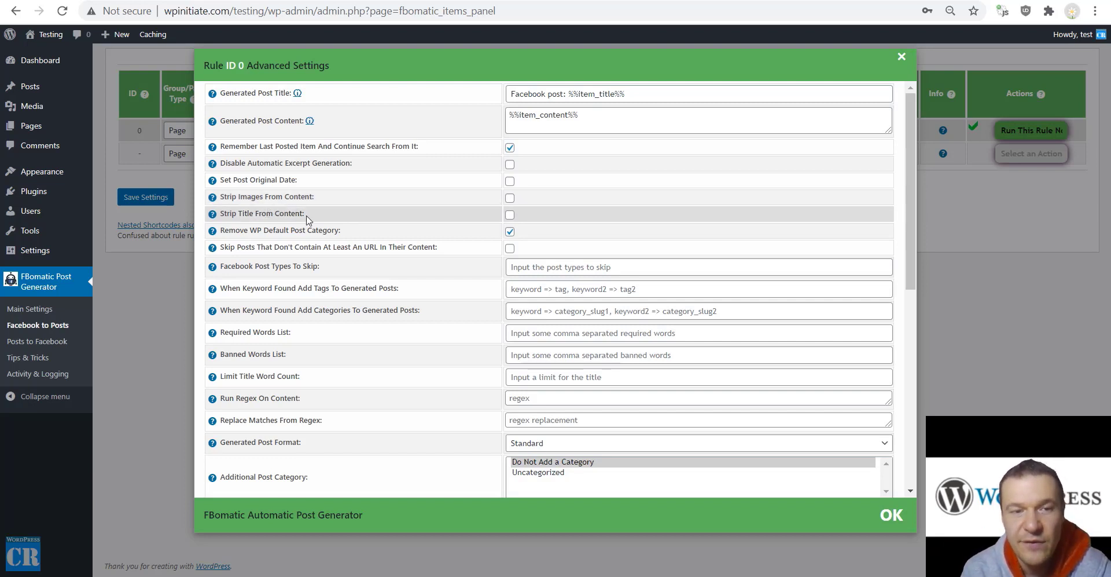
pyautogui.moveTo(302, 214); pyautogui.dragTo(222, 213)
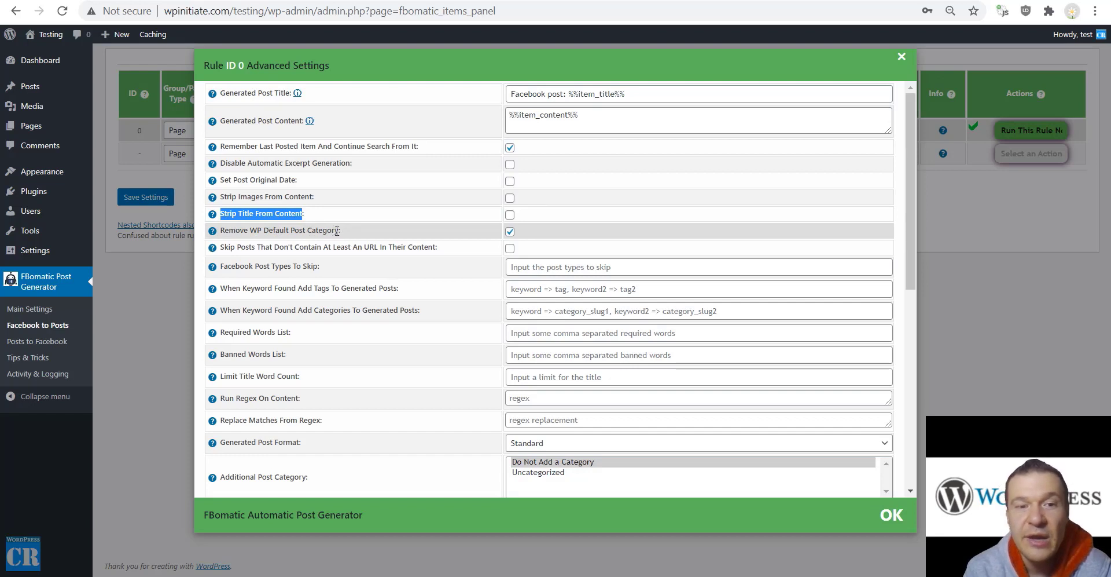
pyautogui.moveTo(339, 231); pyautogui.dragTo(387, 248)
pyautogui.moveTo(411, 248); pyautogui.dragTo(437, 248)
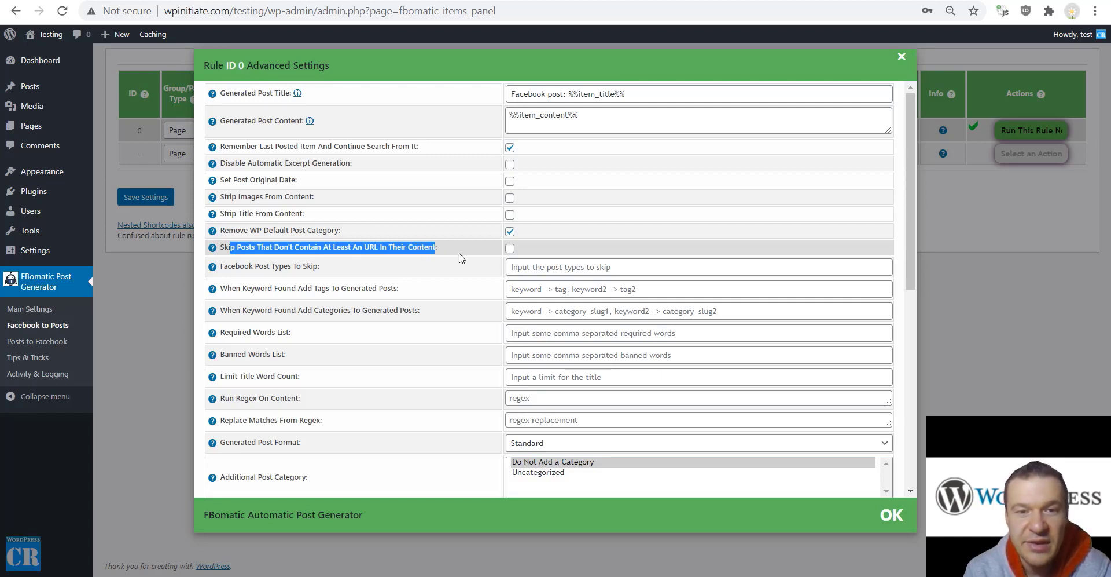
pyautogui.click(507, 249)
pyautogui.click(478, 251)
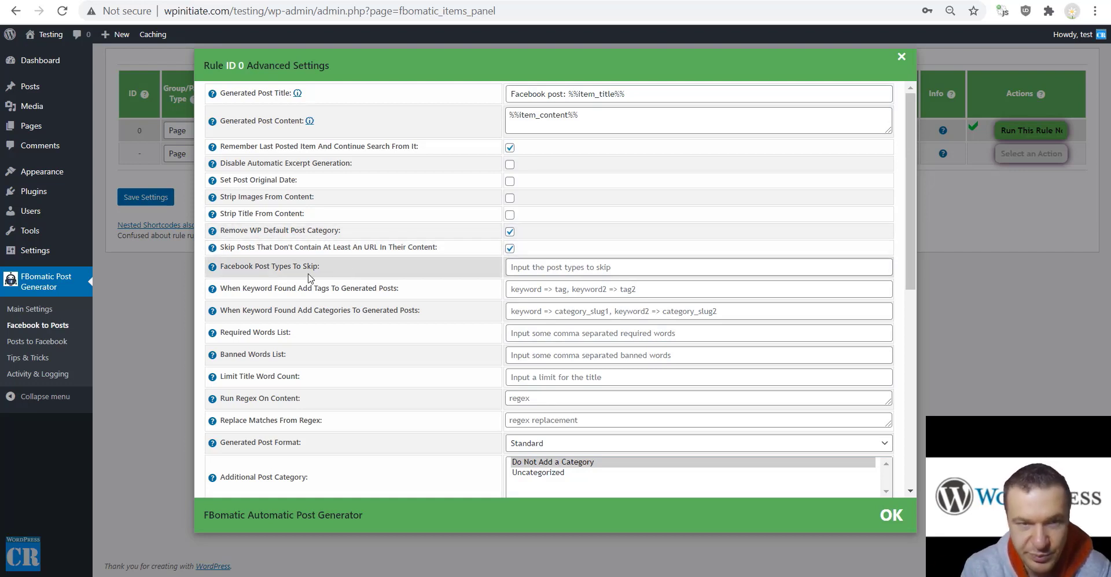
pyautogui.moveTo(211, 268)
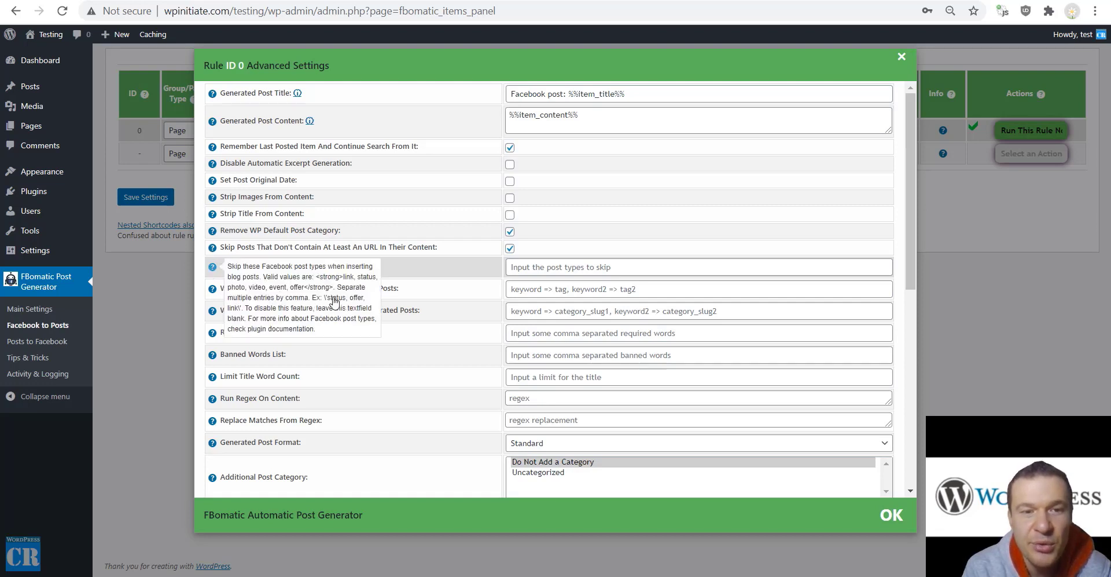
pyautogui.moveTo(325, 297); pyautogui.dragTo(388, 288)
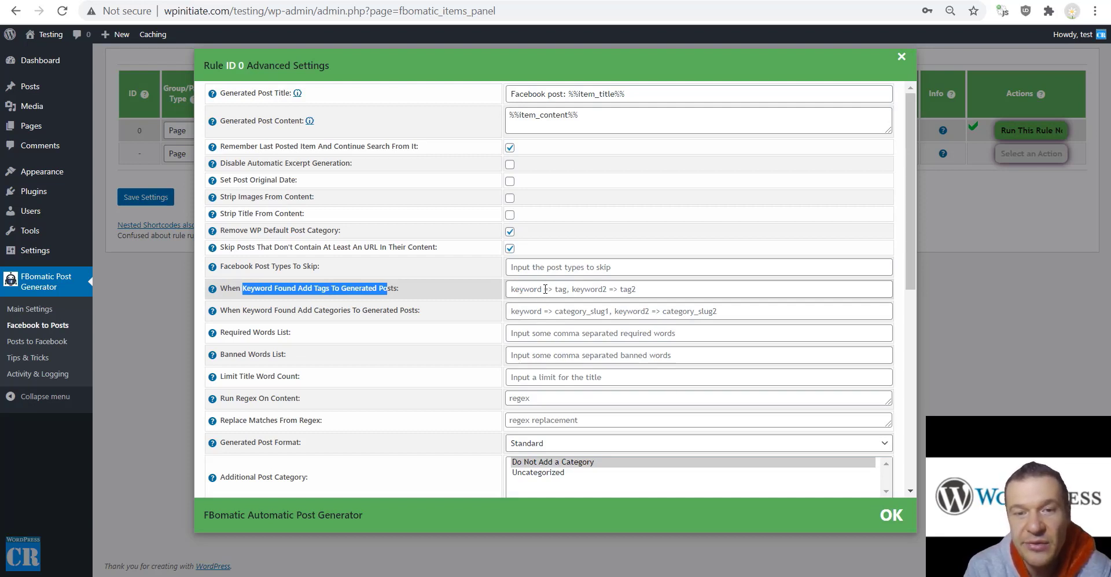
# Type an 'election => election' keyword-to-tag mapping, then delete it to leave the field empty
pyautogui.click(545, 288)
pyautogui.write('el')
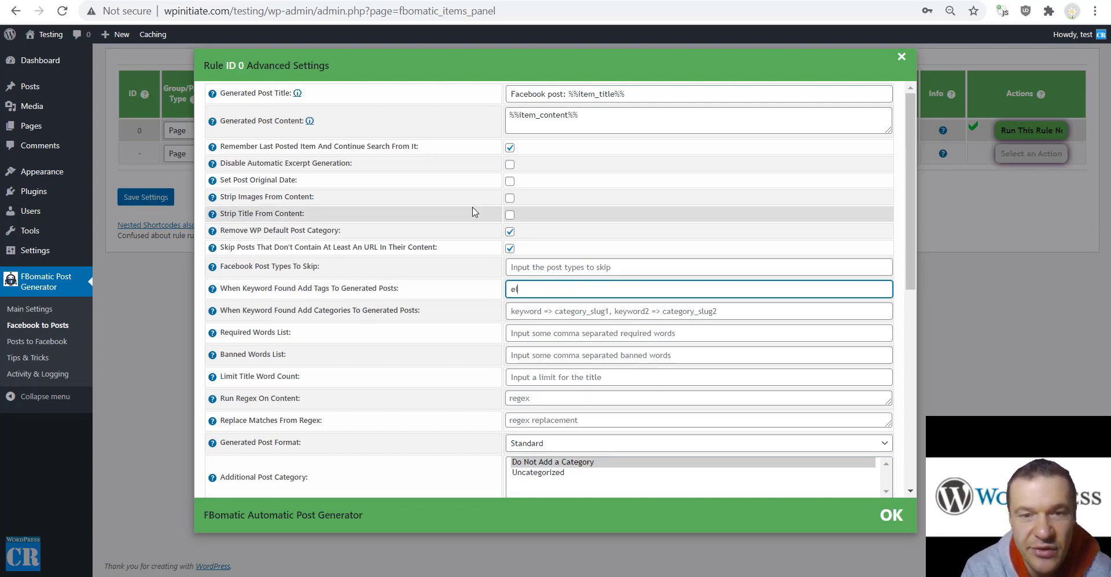
pyautogui.write('ection')
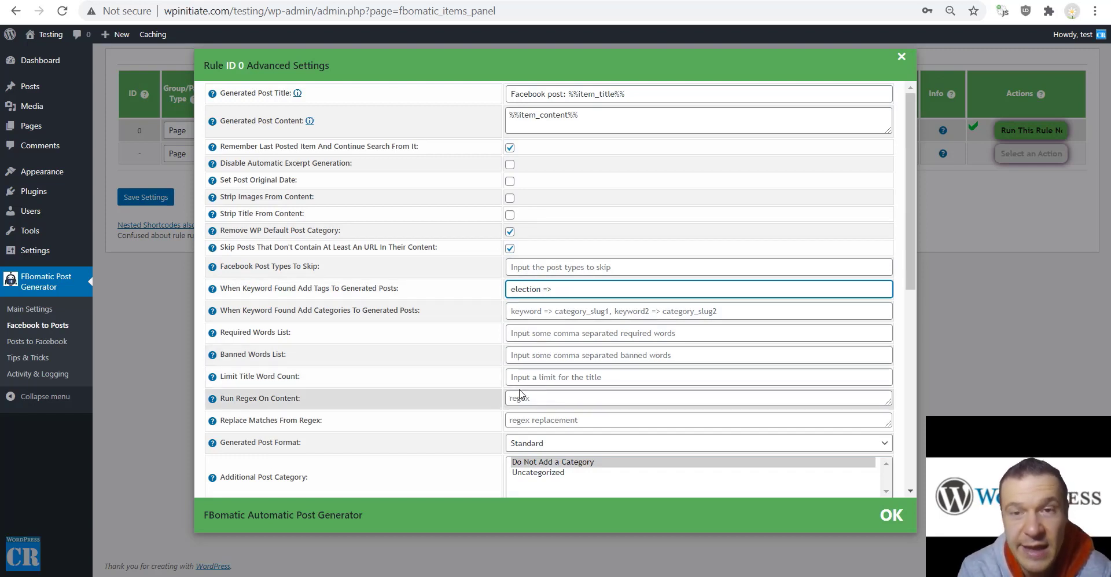
pyautogui.write('=> election')
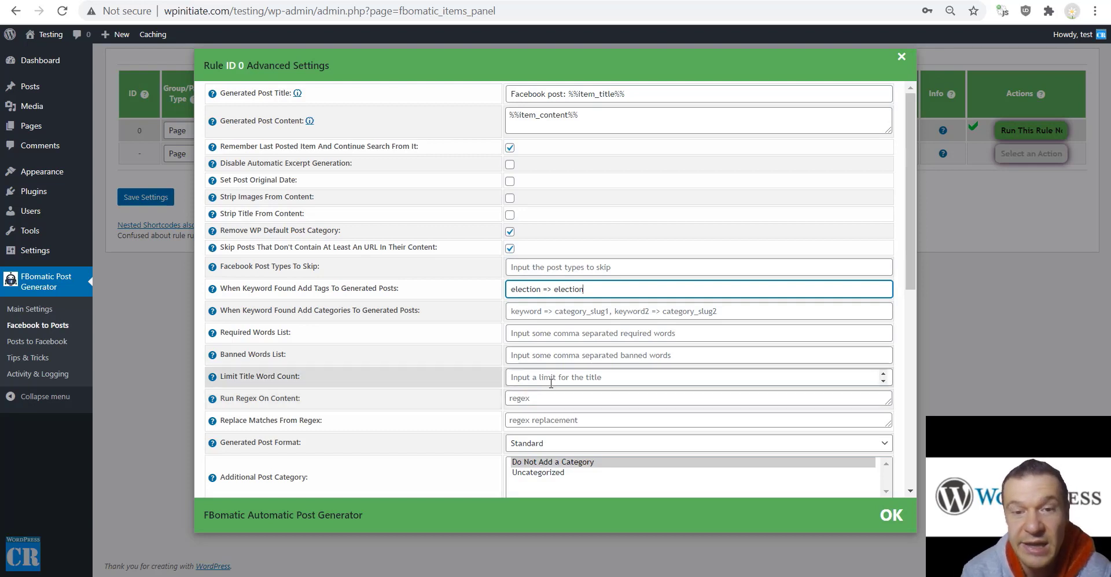
pyautogui.doubleClick(558, 288)
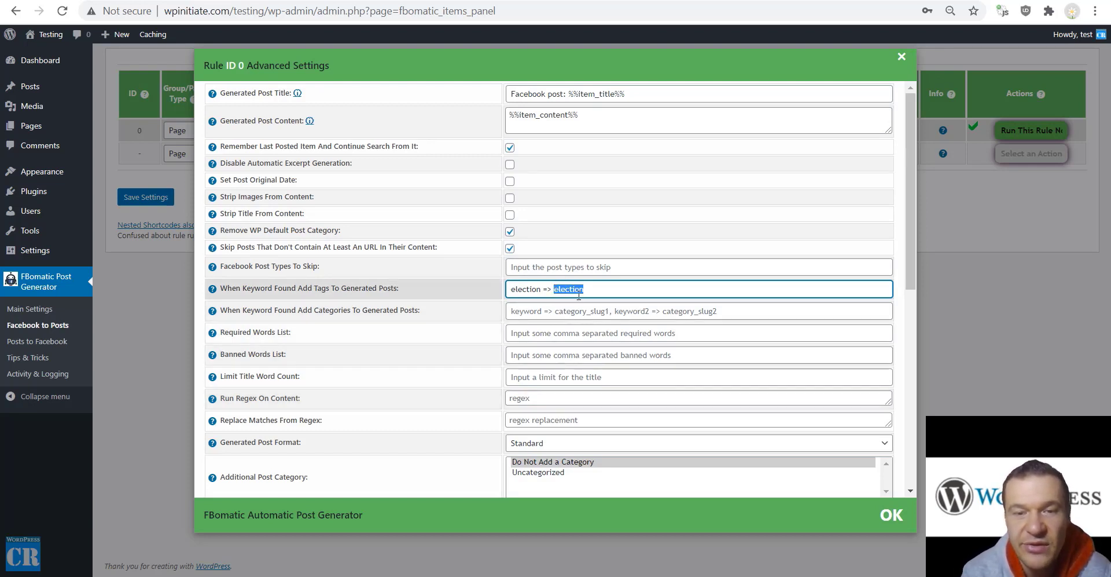
pyautogui.hotkey('ctrl', 'a')
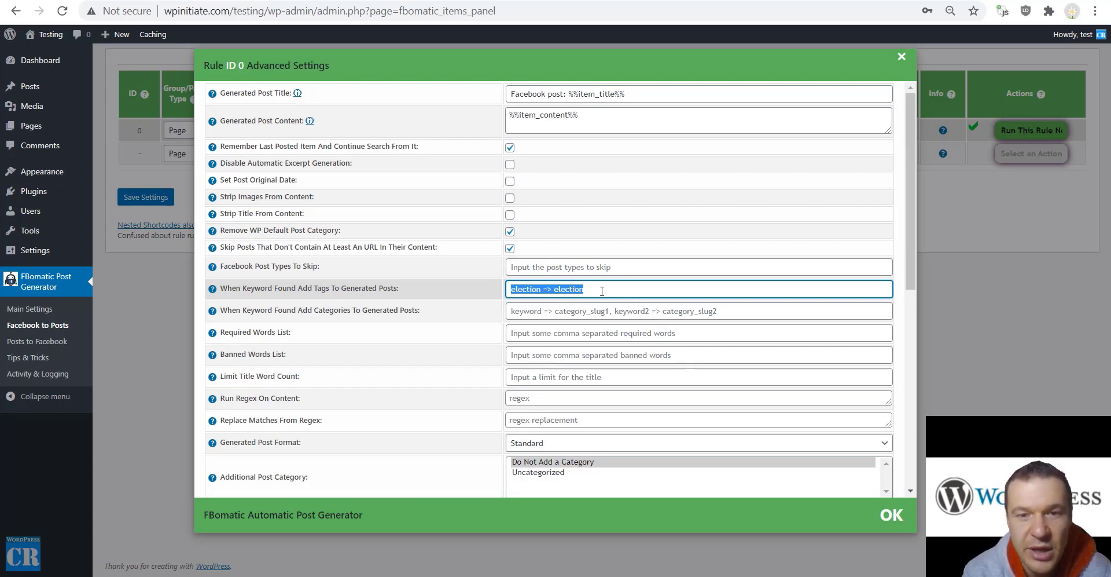
pyautogui.click(602, 291)
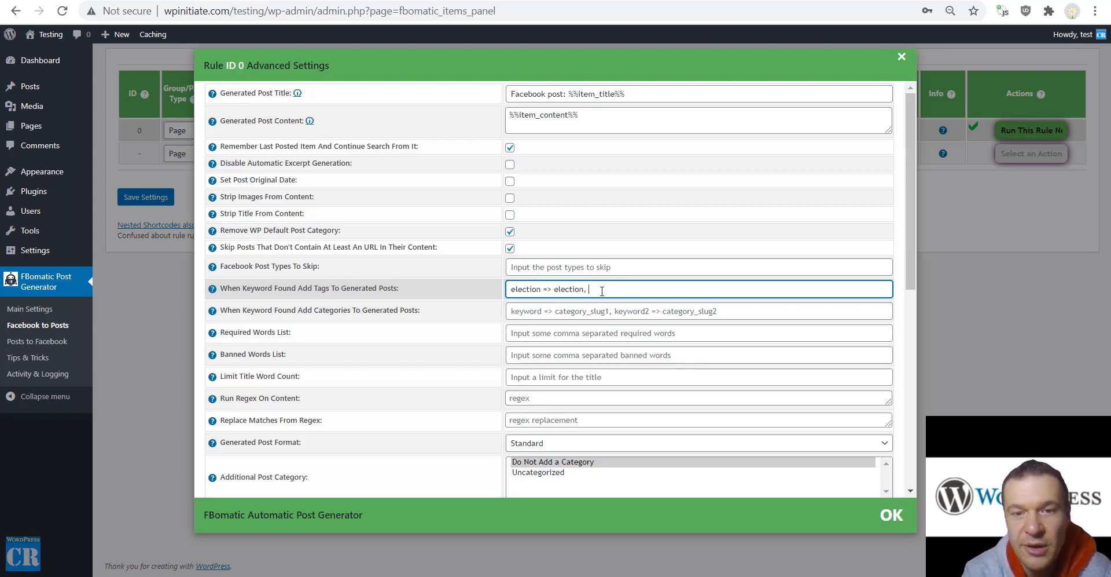
pyautogui.write(',')
pyautogui.hotkey('ctrl', 'a')
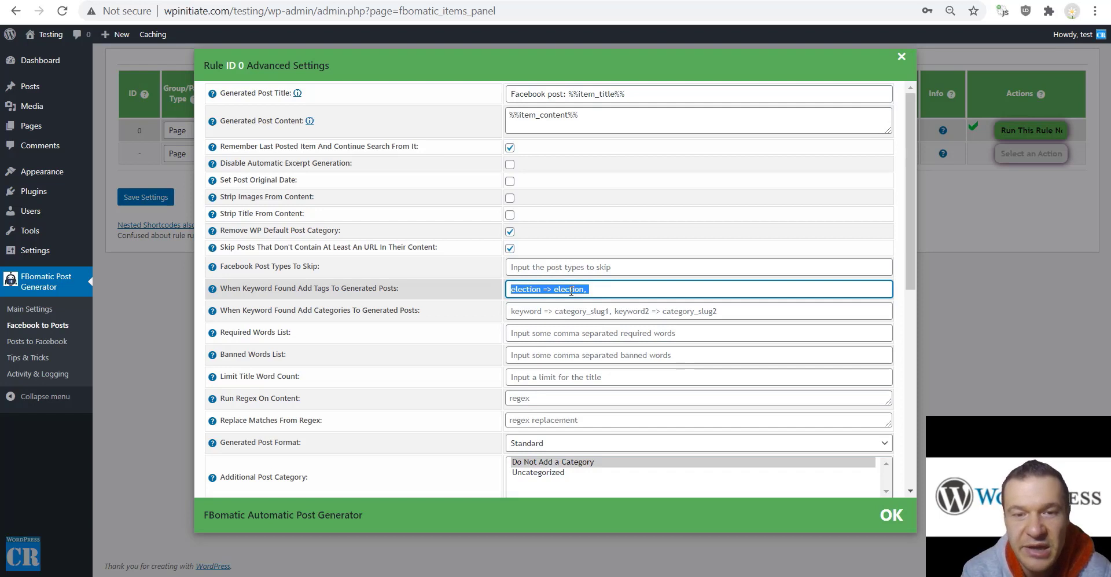
pyautogui.press('BackSpace')
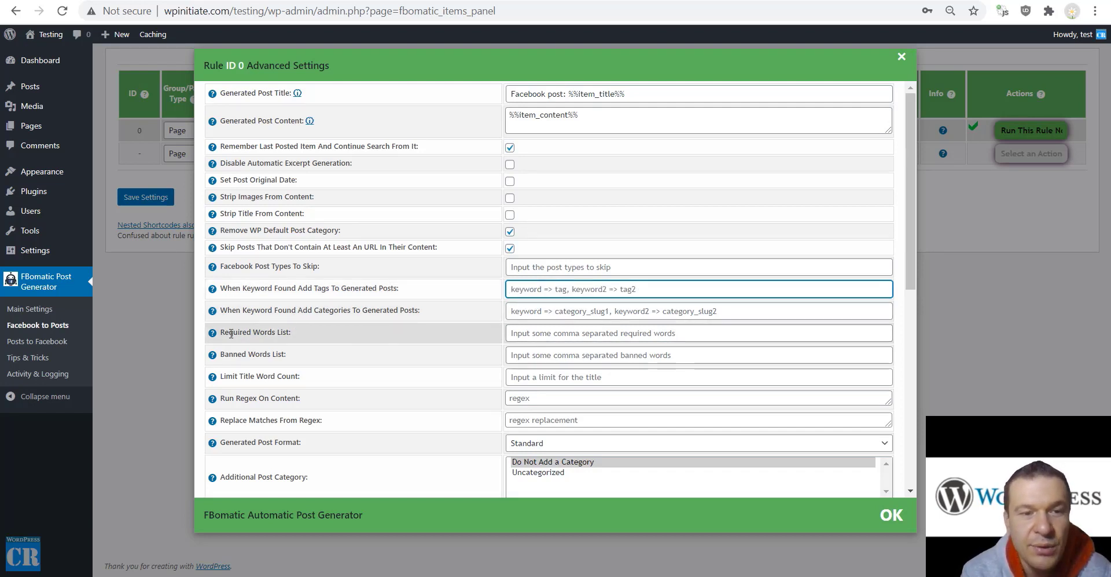
pyautogui.moveTo(233, 376); pyautogui.dragTo(286, 378)
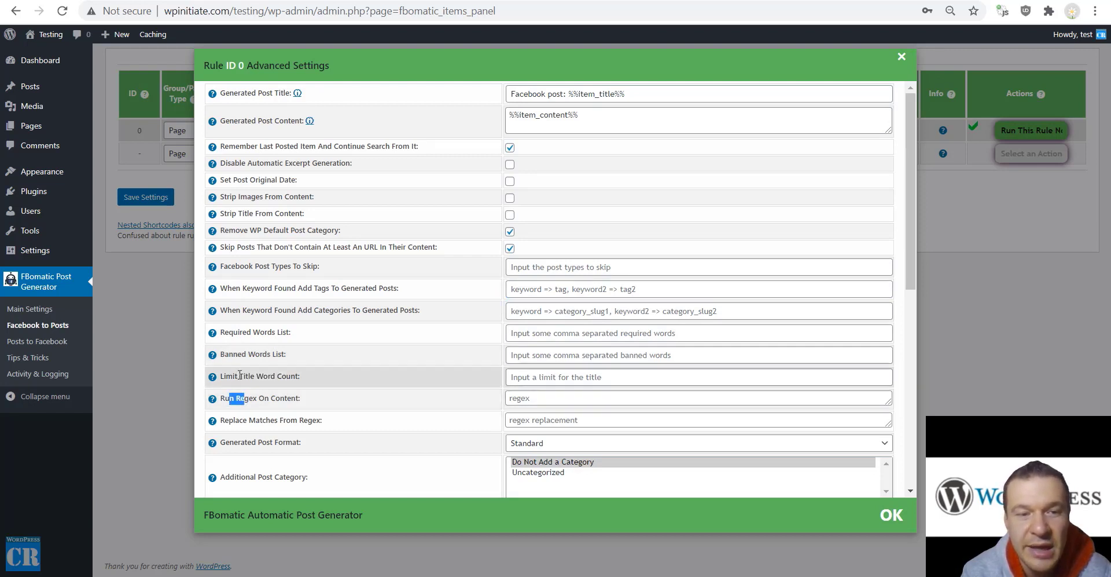
pyautogui.moveTo(229, 333); pyautogui.dragTo(255, 375)
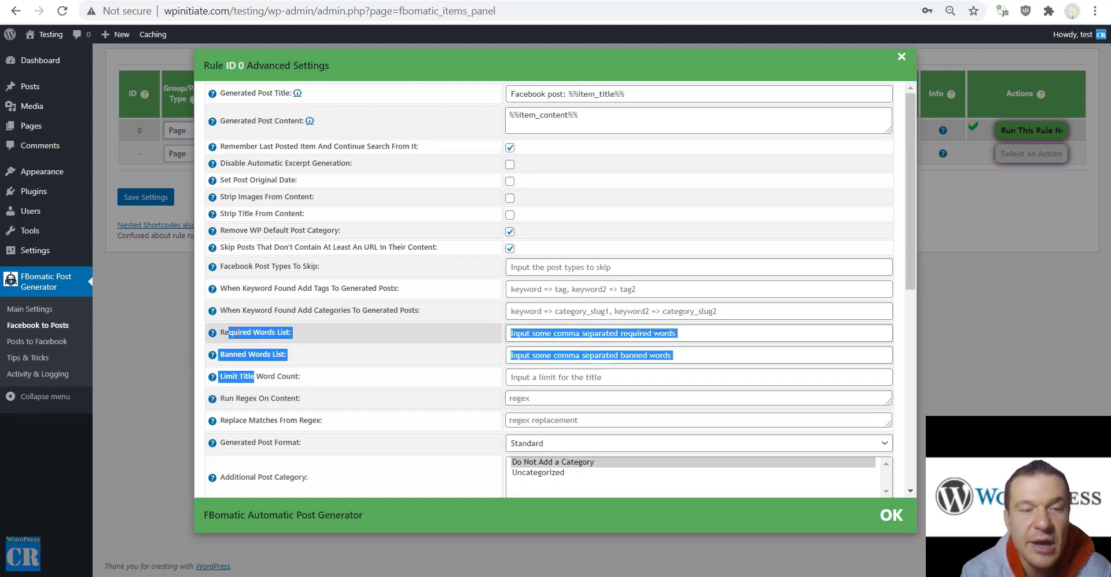
pyautogui.click(253, 328)
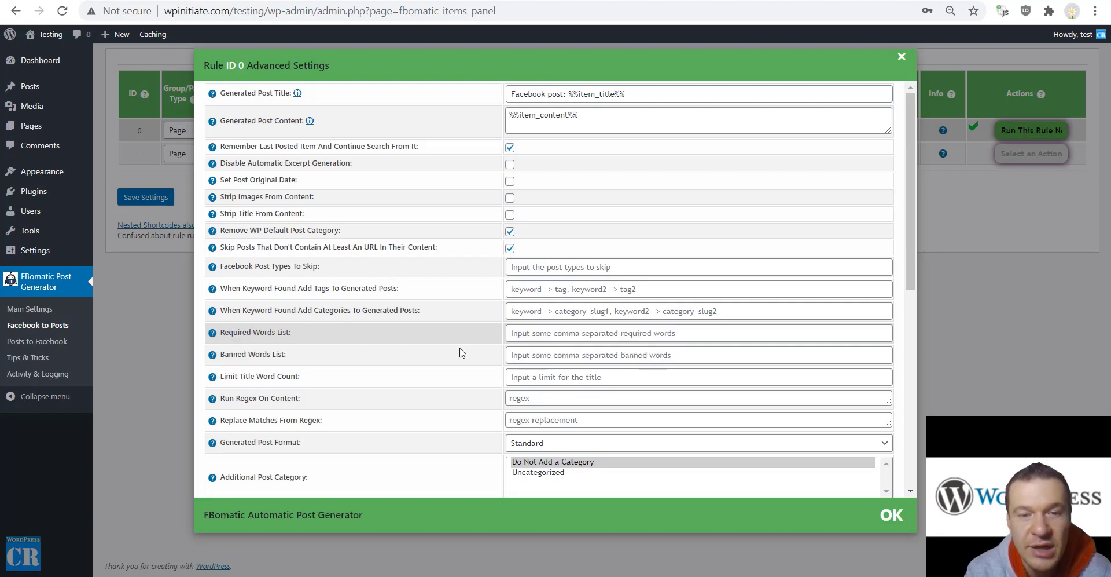
pyautogui.click(516, 333)
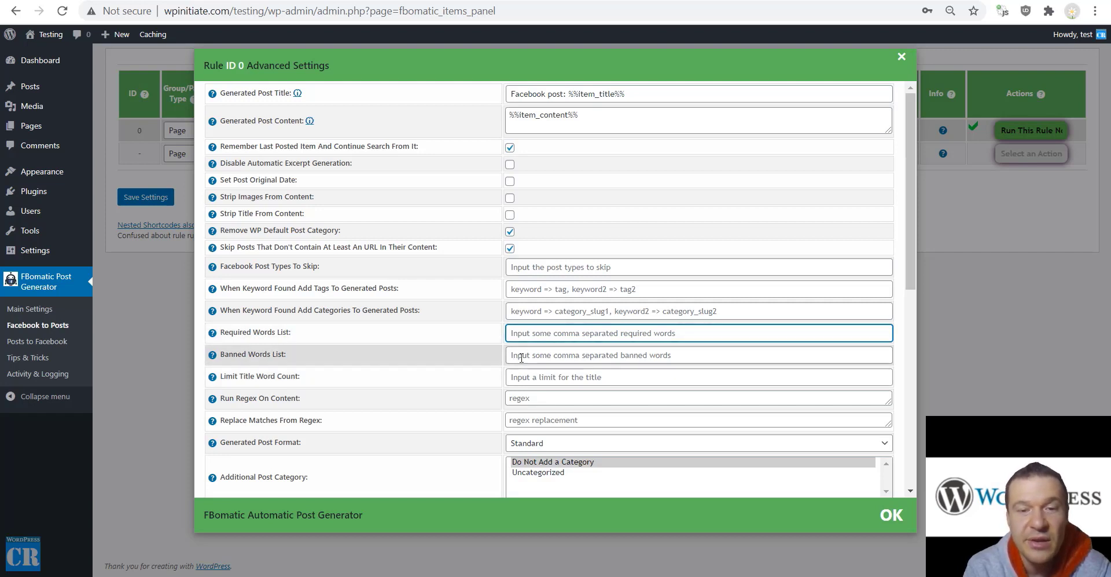
pyautogui.click(522, 357)
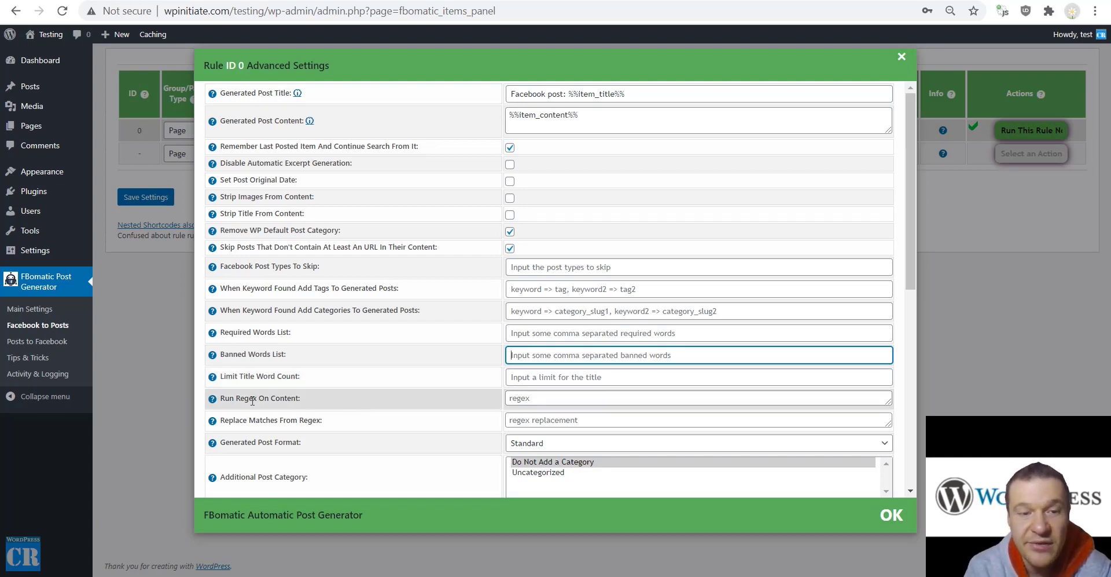
pyautogui.moveTo(230, 399); pyautogui.dragTo(299, 398)
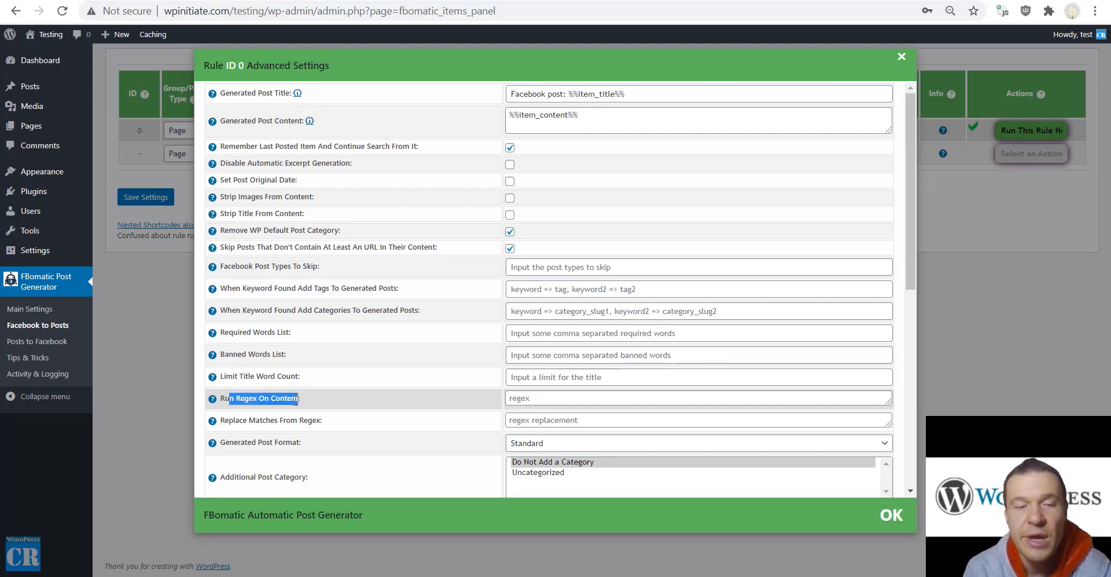
pyautogui.scroll(-3, 322, 267)
pyautogui.click(320, 269)
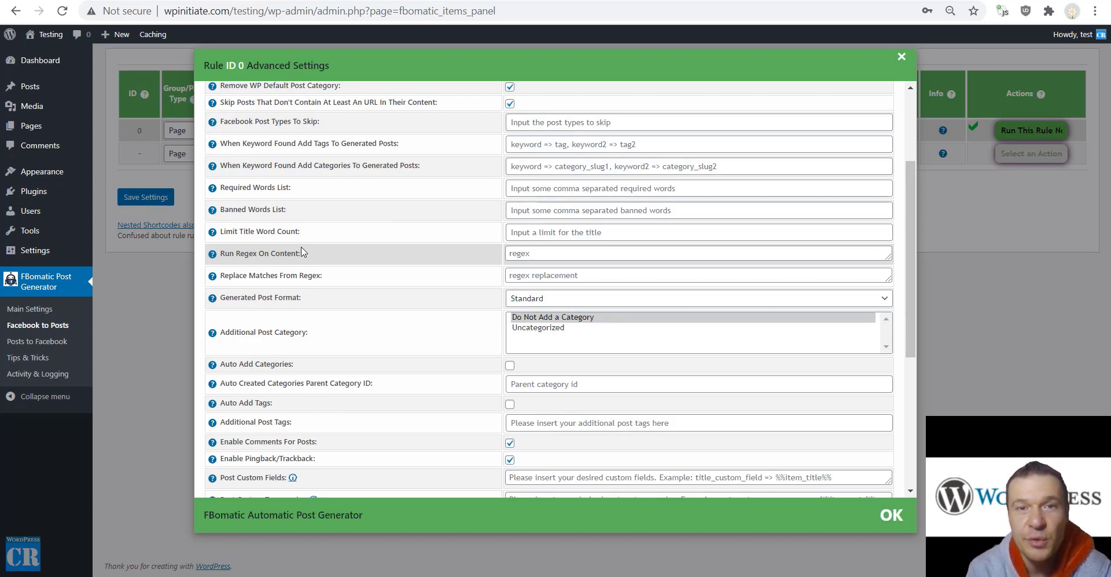
pyautogui.moveTo(224, 274); pyautogui.dragTo(323, 276)
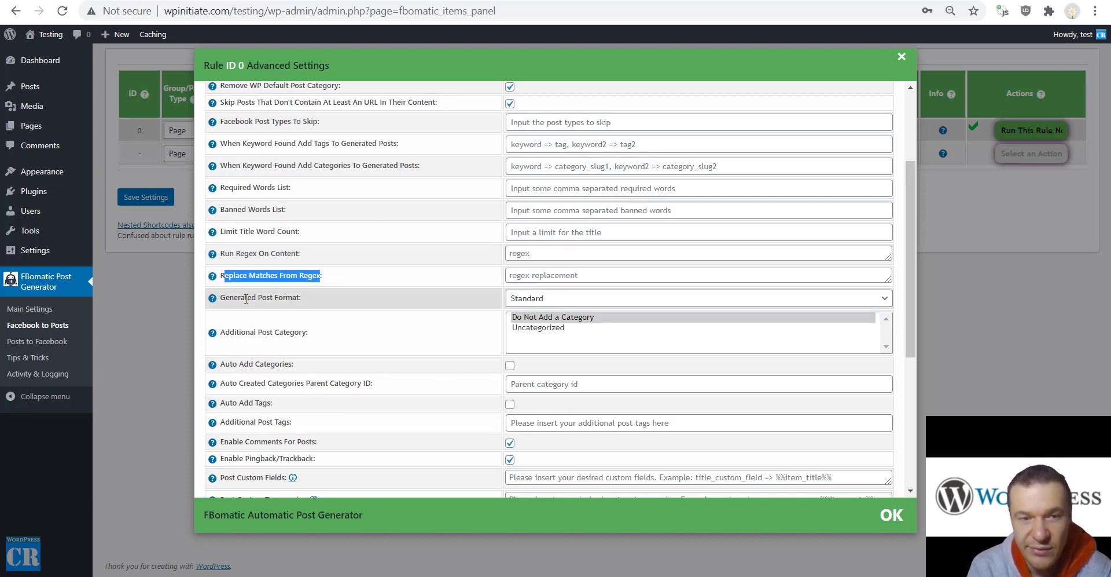
pyautogui.moveTo(230, 297); pyautogui.dragTo(408, 293)
pyautogui.click(518, 298)
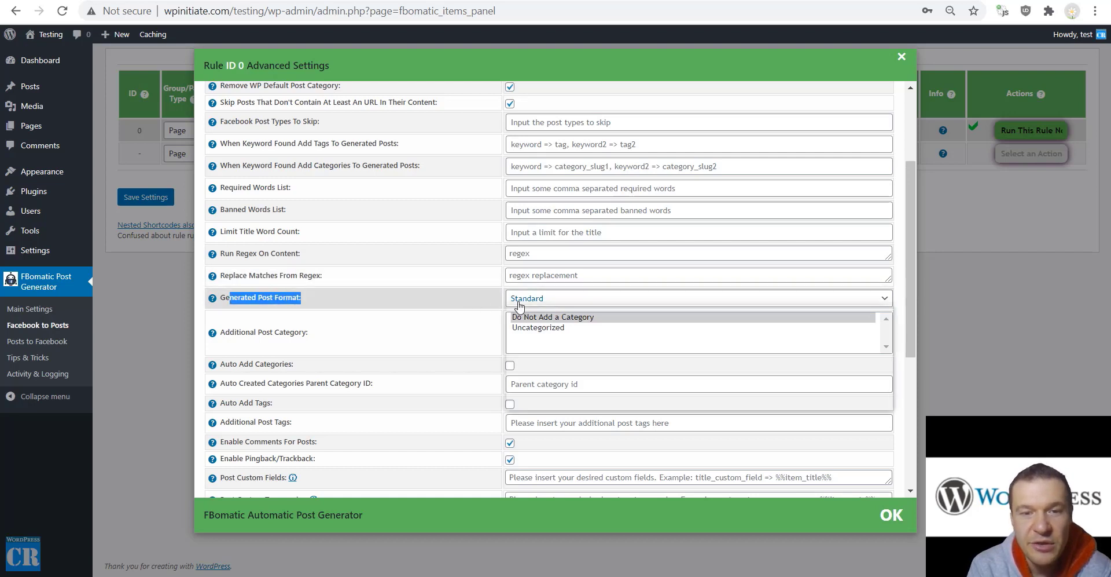
pyautogui.click(413, 328)
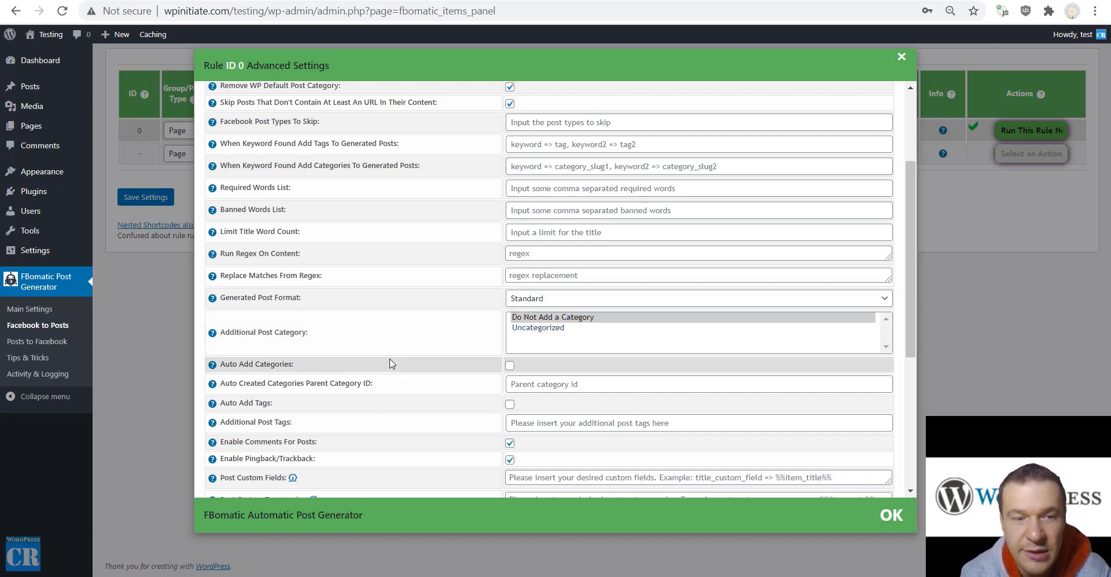
pyautogui.scroll(-3, 382, 340)
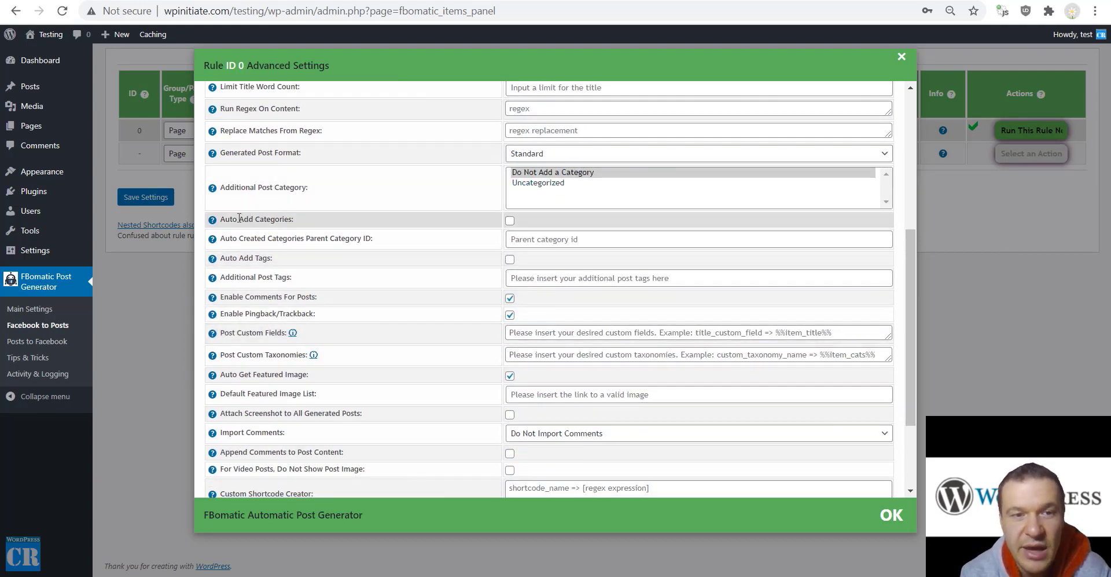
pyautogui.moveTo(239, 218); pyautogui.dragTo(289, 219)
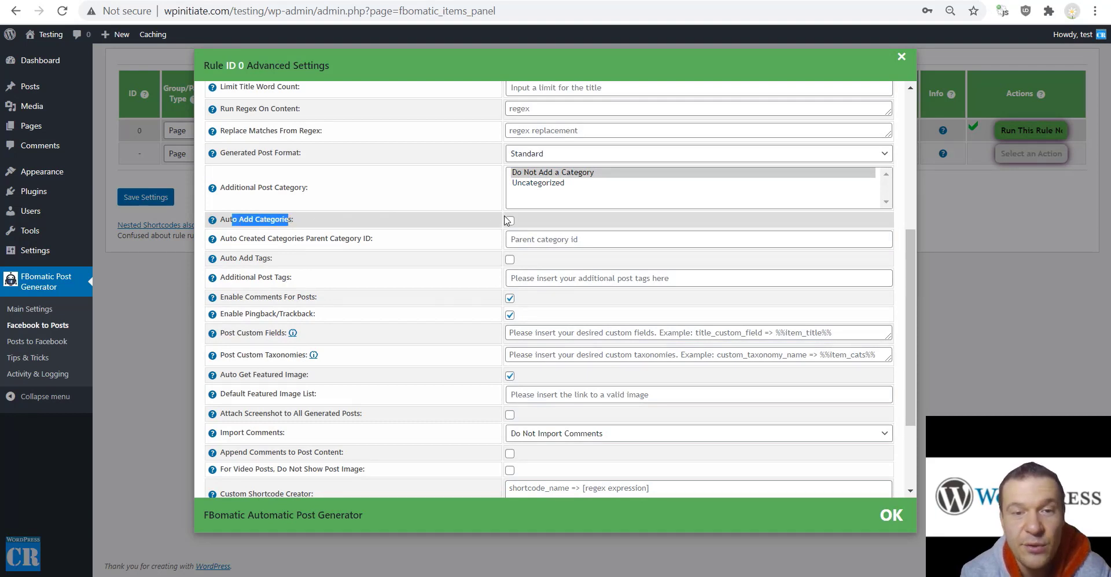
pyautogui.click(475, 227)
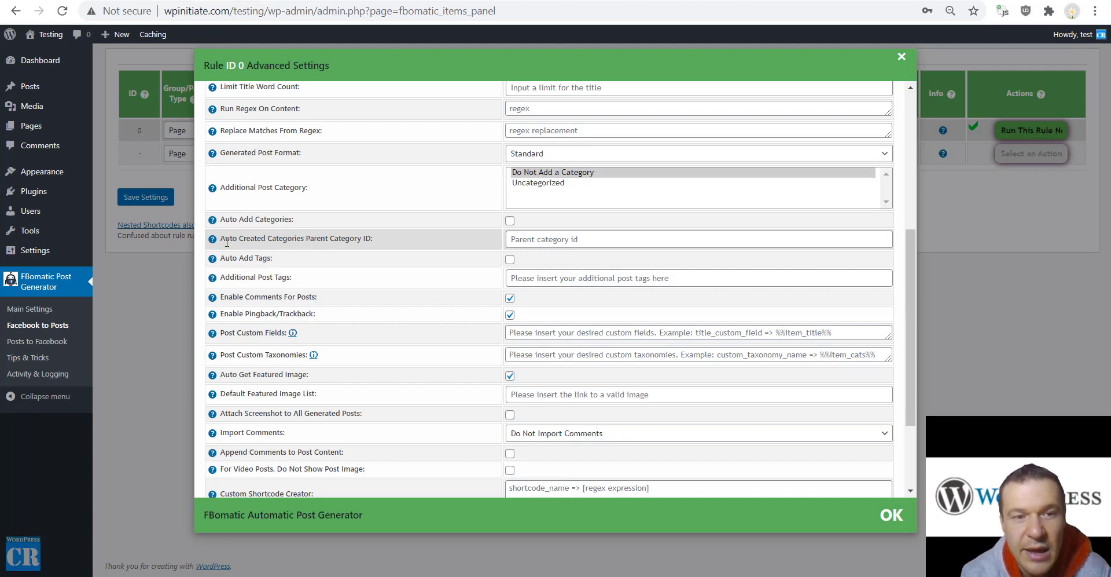
pyautogui.moveTo(262, 239); pyautogui.dragTo(373, 239)
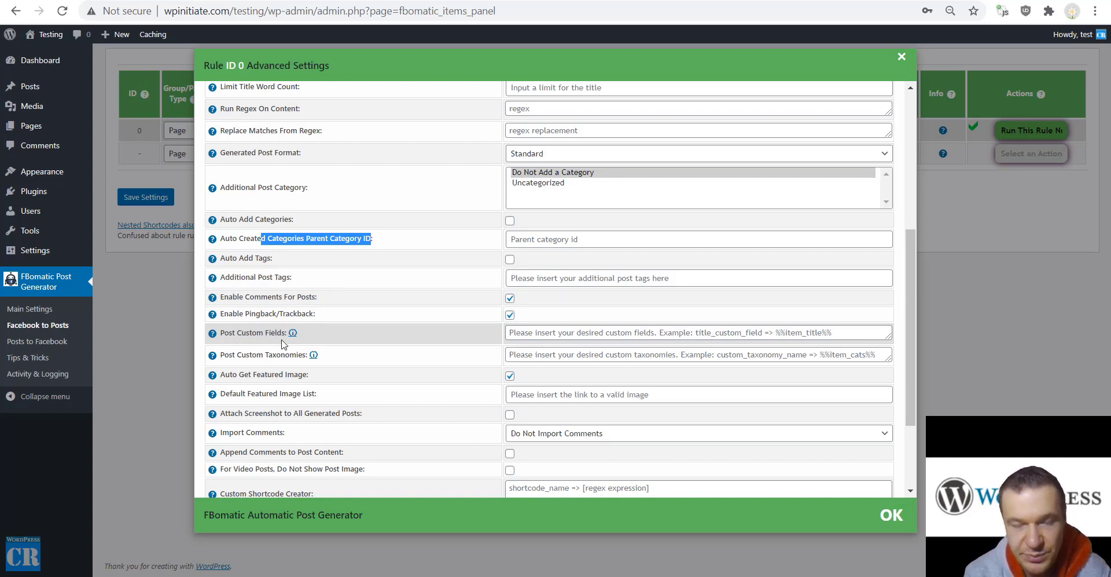
pyautogui.moveTo(212, 334)
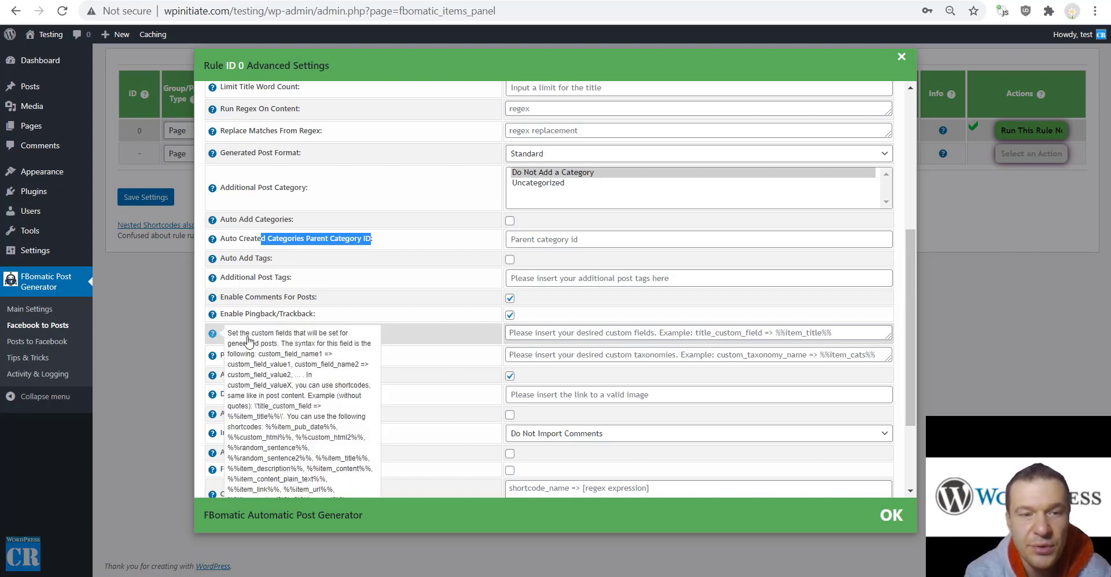
pyautogui.moveTo(228, 365); pyautogui.dragTo(327, 359)
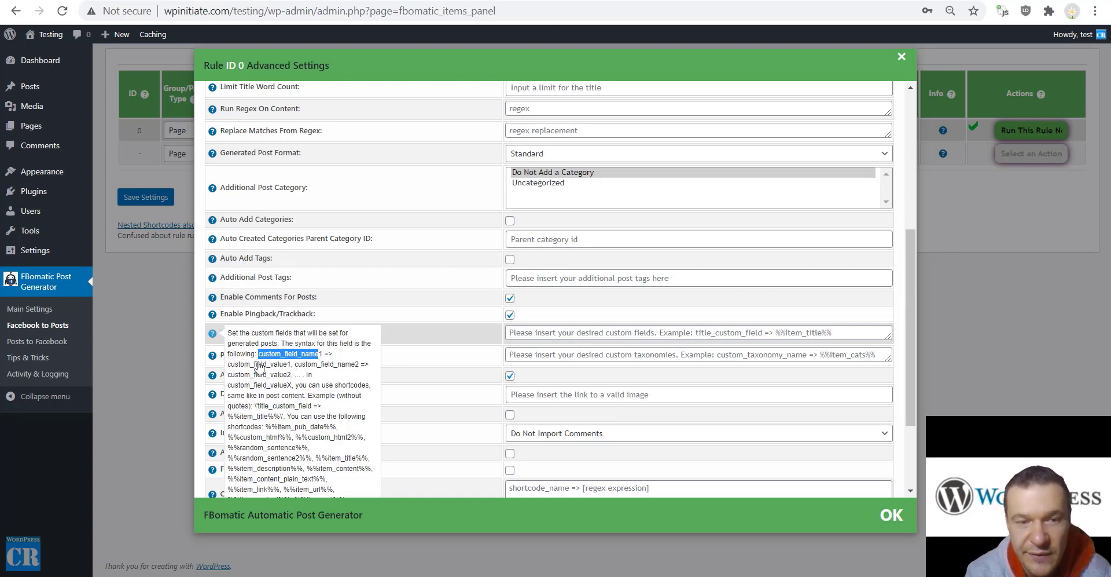
pyautogui.scroll(-2, 263, 383)
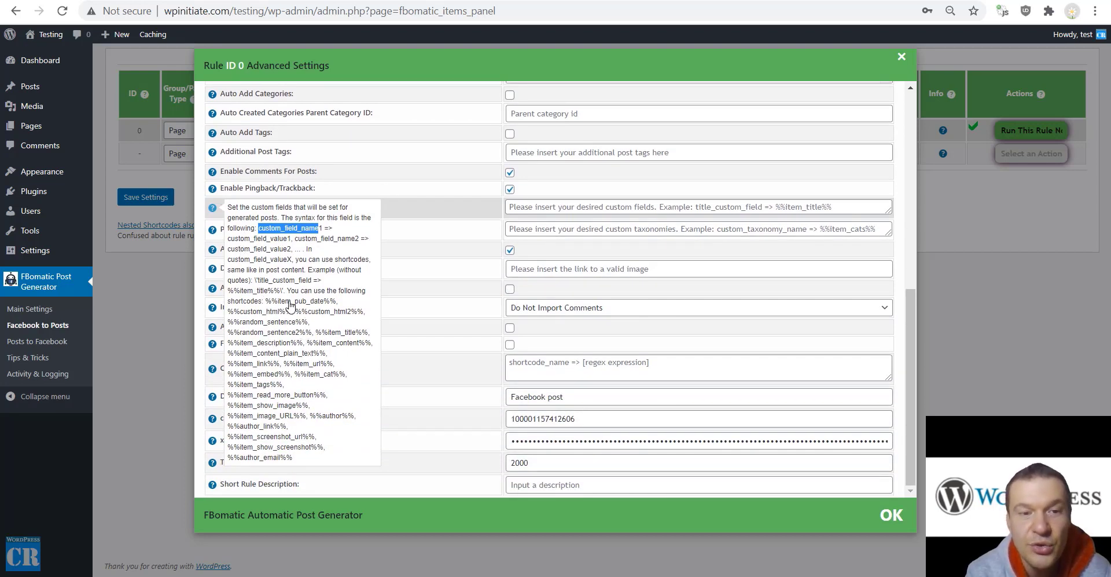
pyautogui.moveTo(266, 300); pyautogui.dragTo(306, 462)
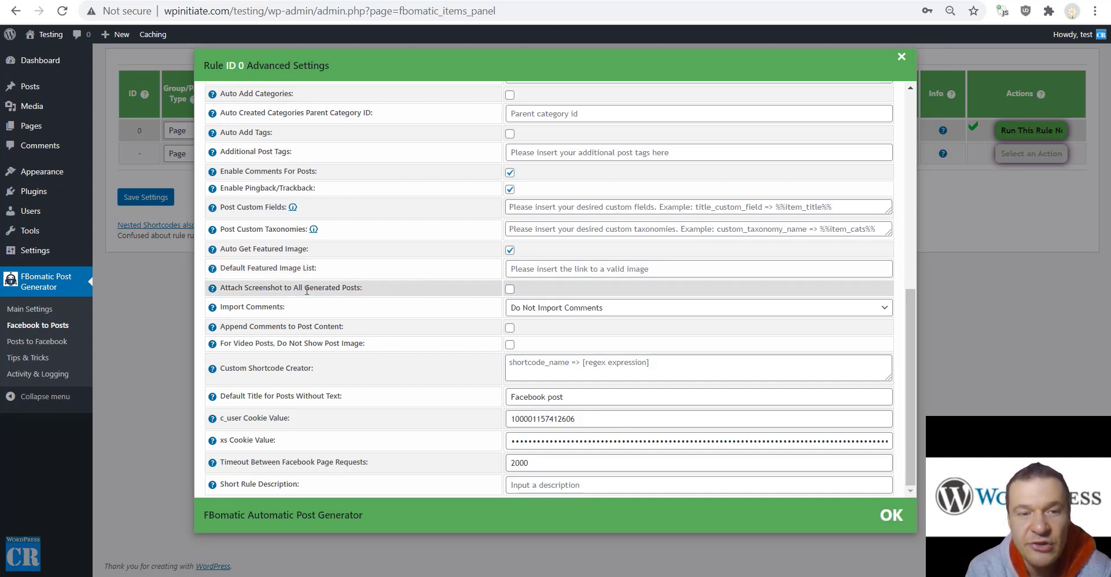
# Leave comment import at Do Not Import Comments after reading the screenshot help
pyautogui.moveTo(212, 292)
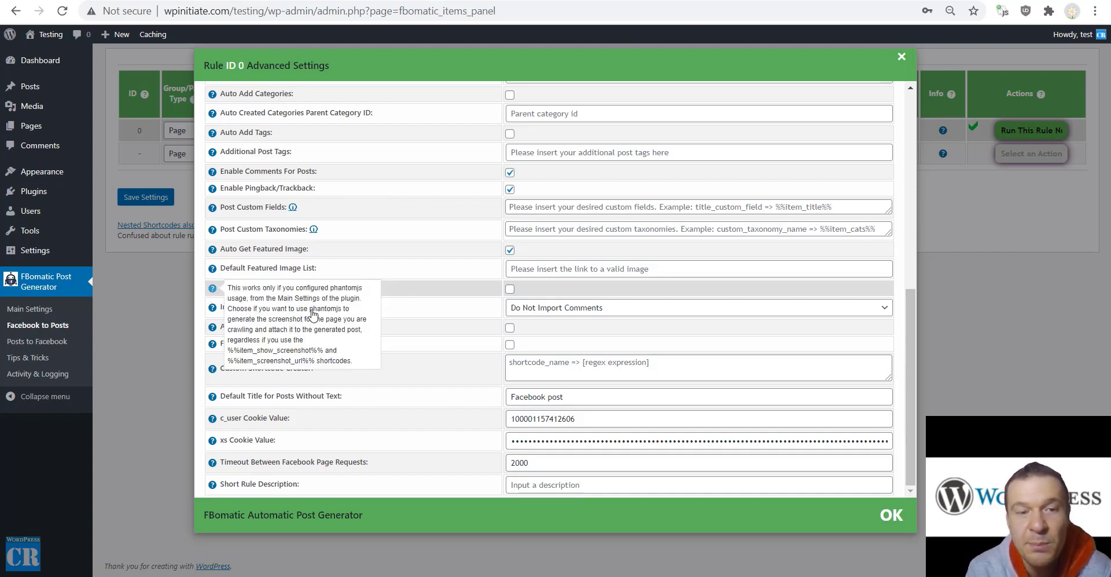
pyautogui.moveTo(313, 309); pyautogui.dragTo(341, 313)
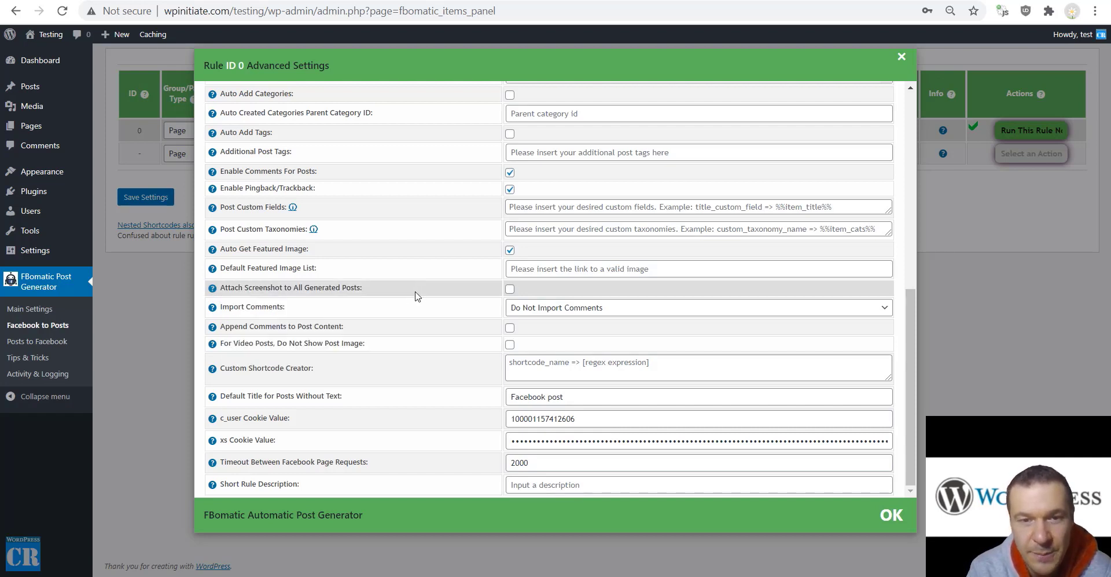
pyautogui.click(515, 308)
pyautogui.click(430, 301)
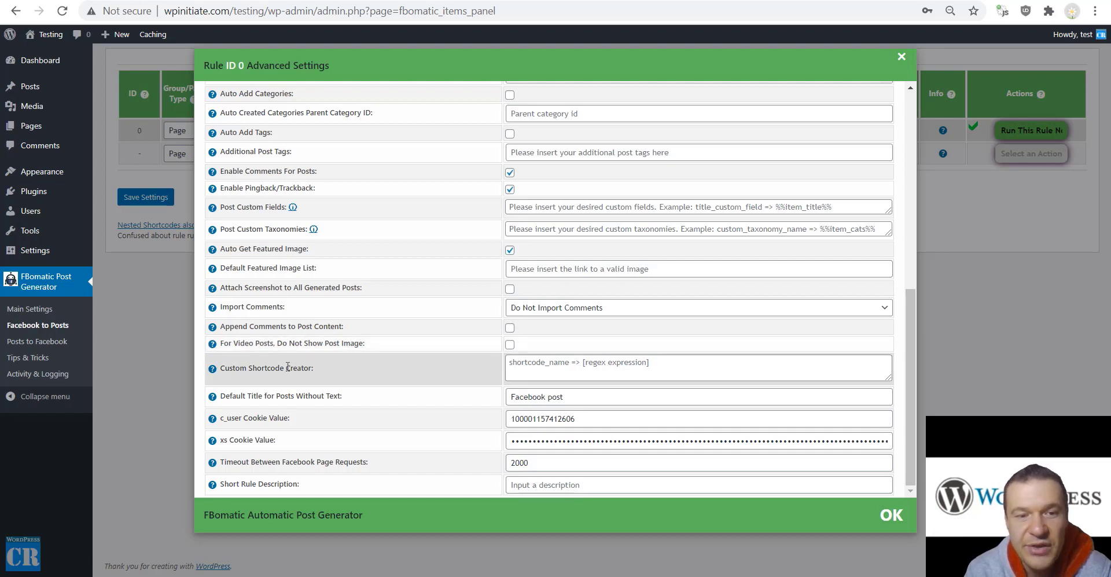
# Review the shortcode creator, default title and 2000 timeout settings without changing them
pyautogui.click(512, 363)
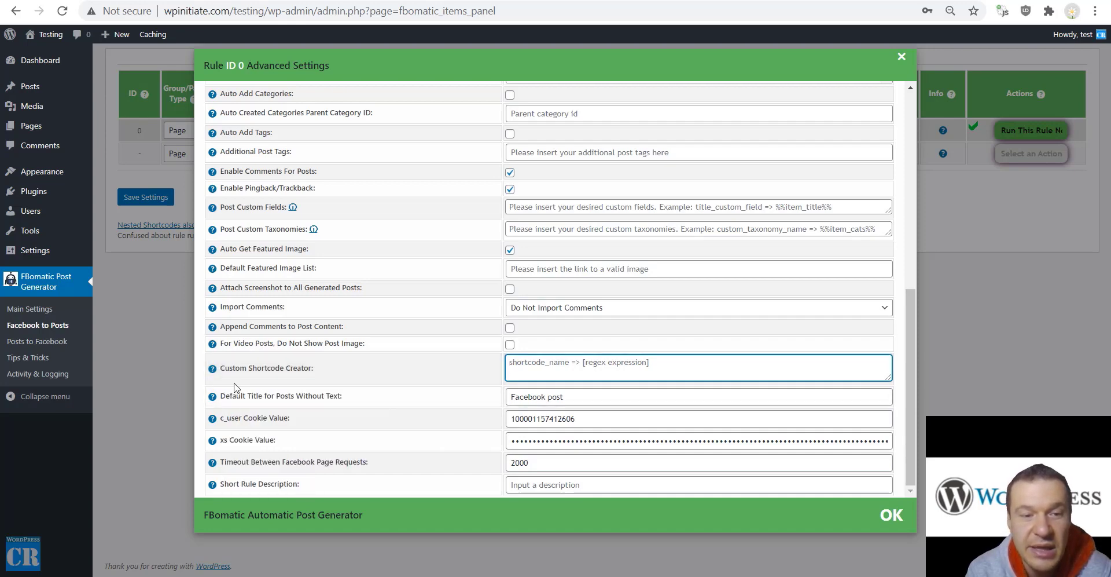
pyautogui.moveTo(221, 368)
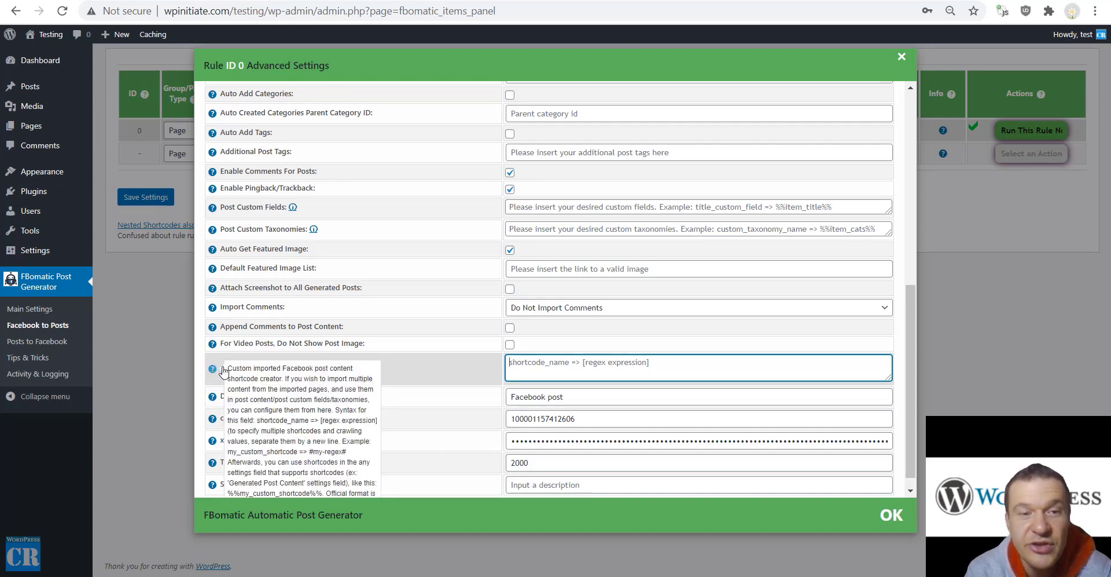
pyautogui.scroll(-1, 260, 379)
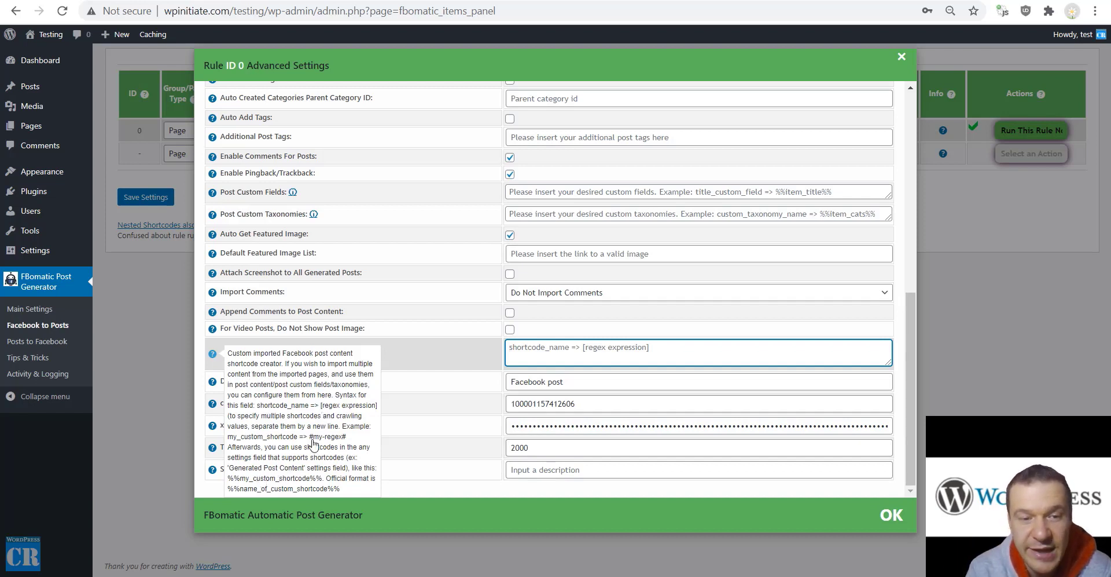
pyautogui.scroll(1, 349, 372)
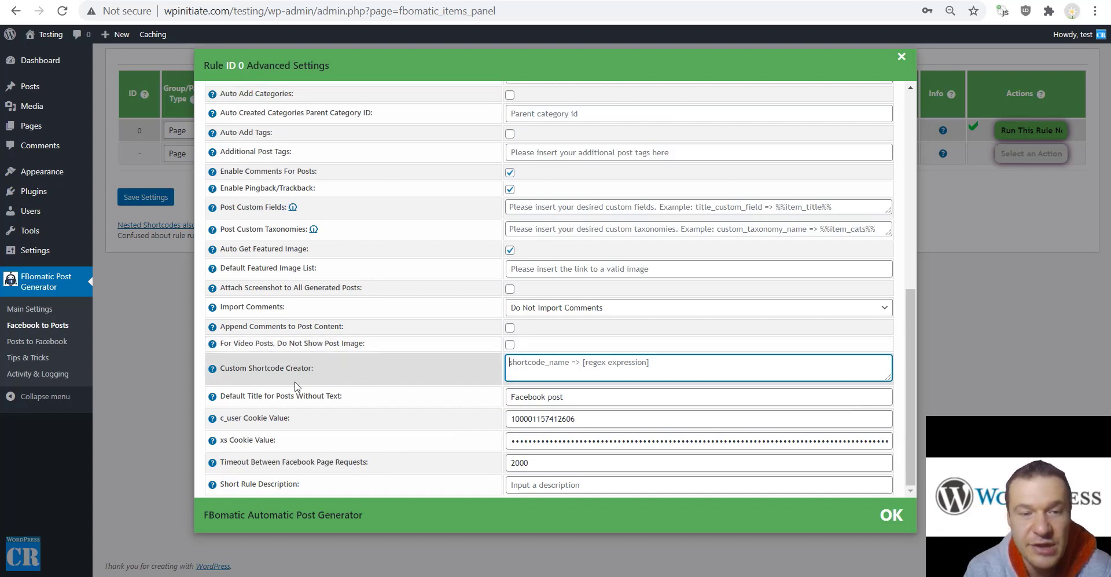
pyautogui.moveTo(231, 395); pyautogui.dragTo(341, 397)
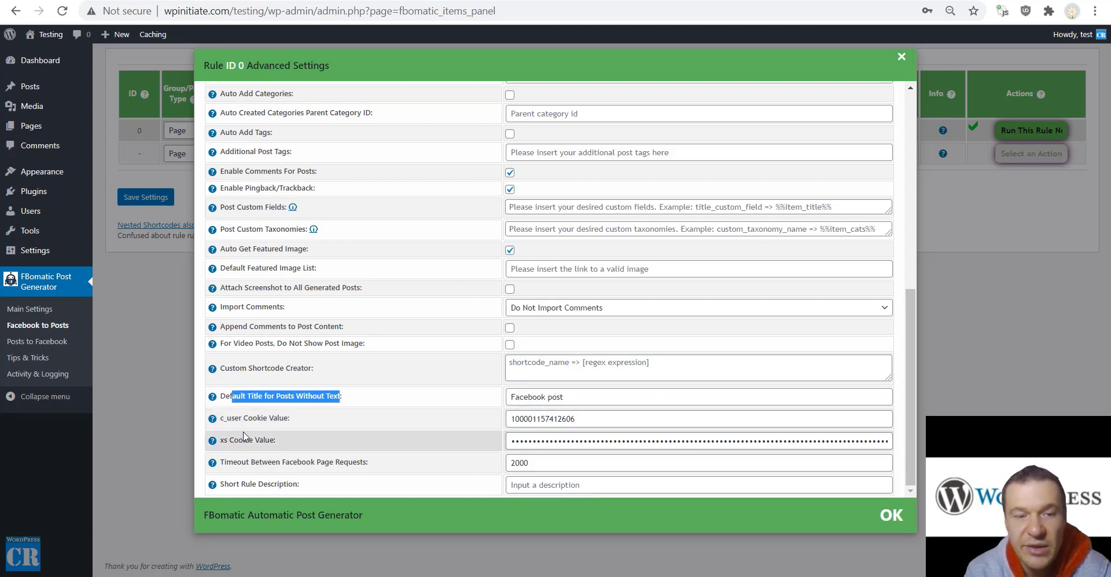
pyautogui.moveTo(233, 463); pyautogui.dragTo(367, 465)
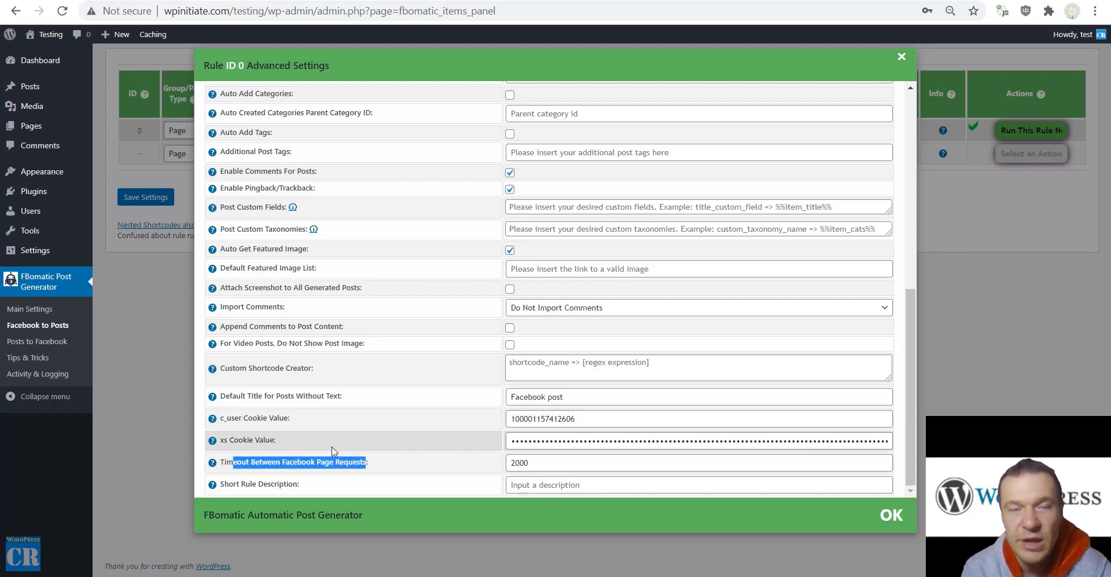
pyautogui.doubleClick(511, 463)
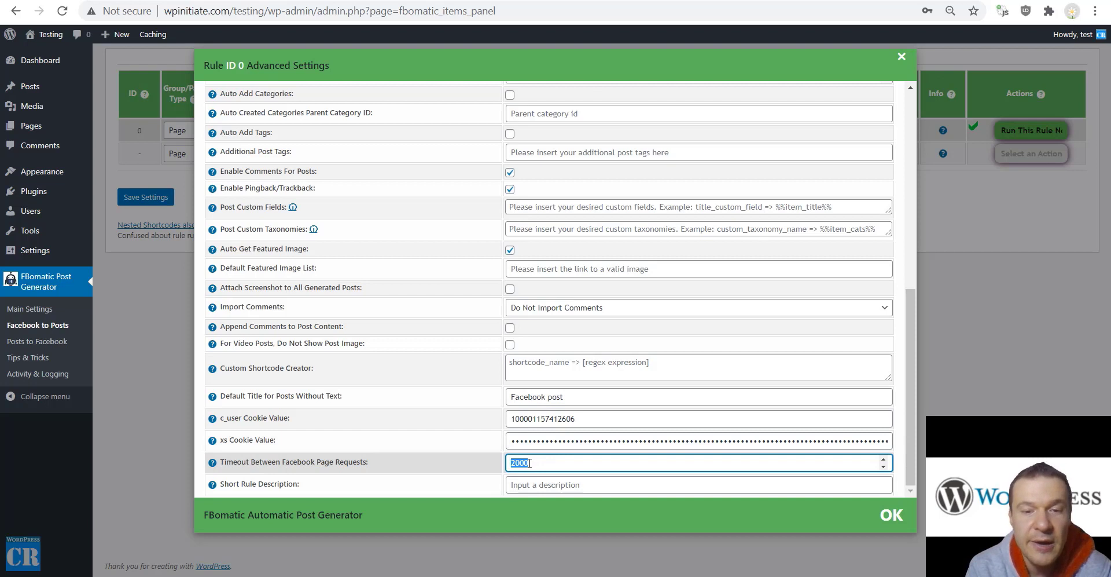
pyautogui.click(463, 470)
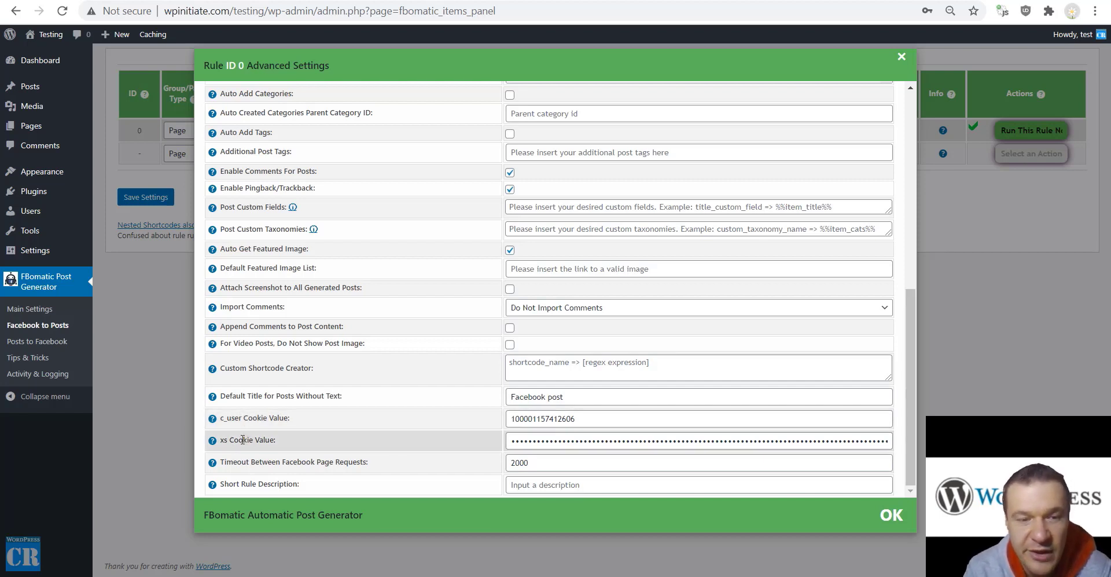
# Enter 'TeST' as the short rule description, save the rule, then go to Main Settings
pyautogui.moveTo(221, 484); pyautogui.dragTo(299, 483)
pyautogui.click(446, 493)
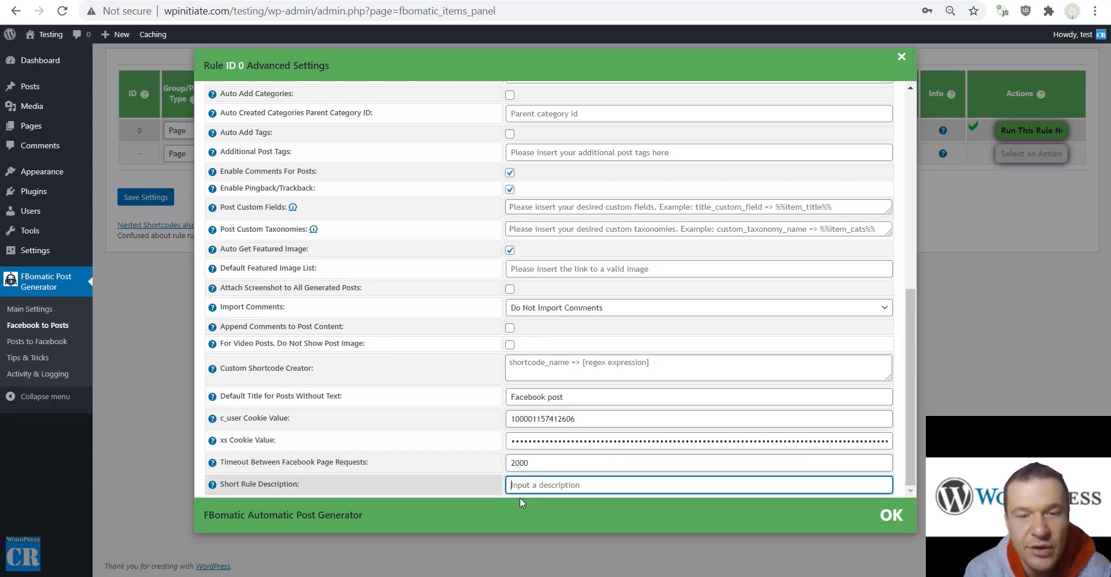
pyautogui.write('T')
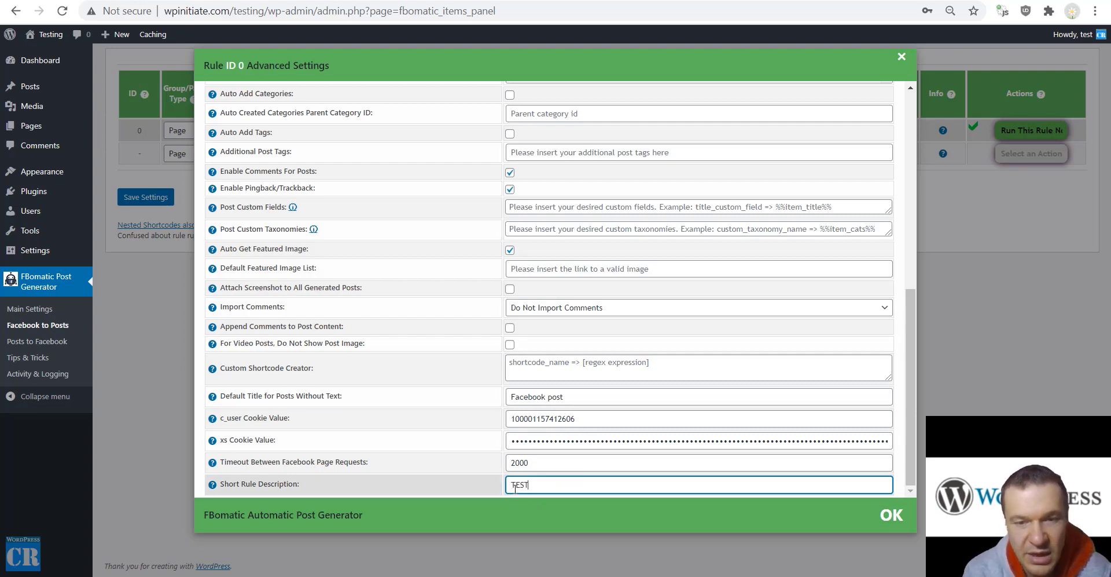
pyautogui.write('eST')
pyautogui.click(150, 198)
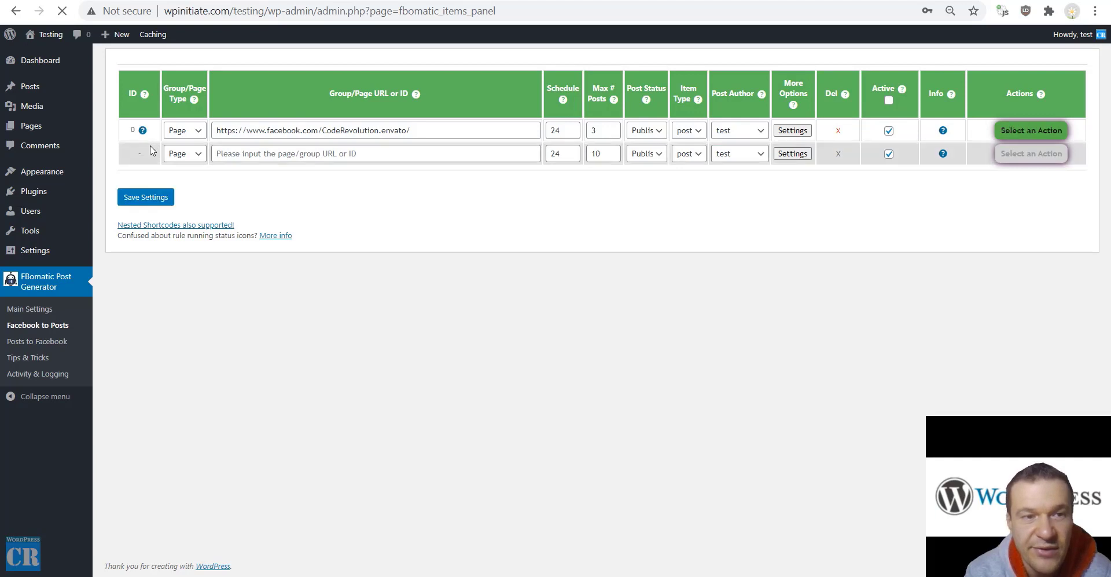
pyautogui.moveTo(143, 131)
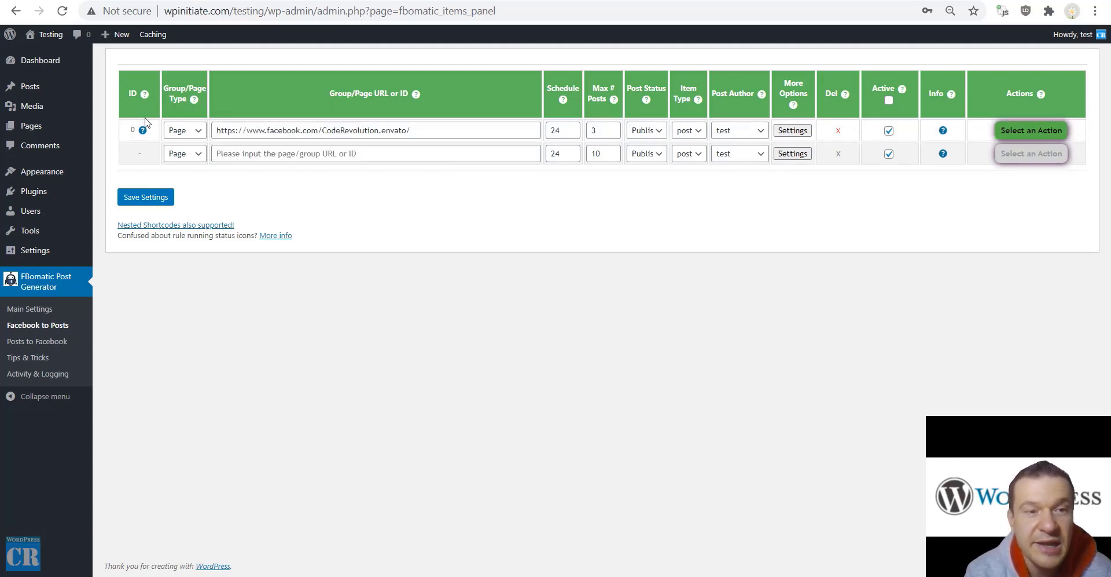
pyautogui.click(793, 131)
pyautogui.click(176, 333)
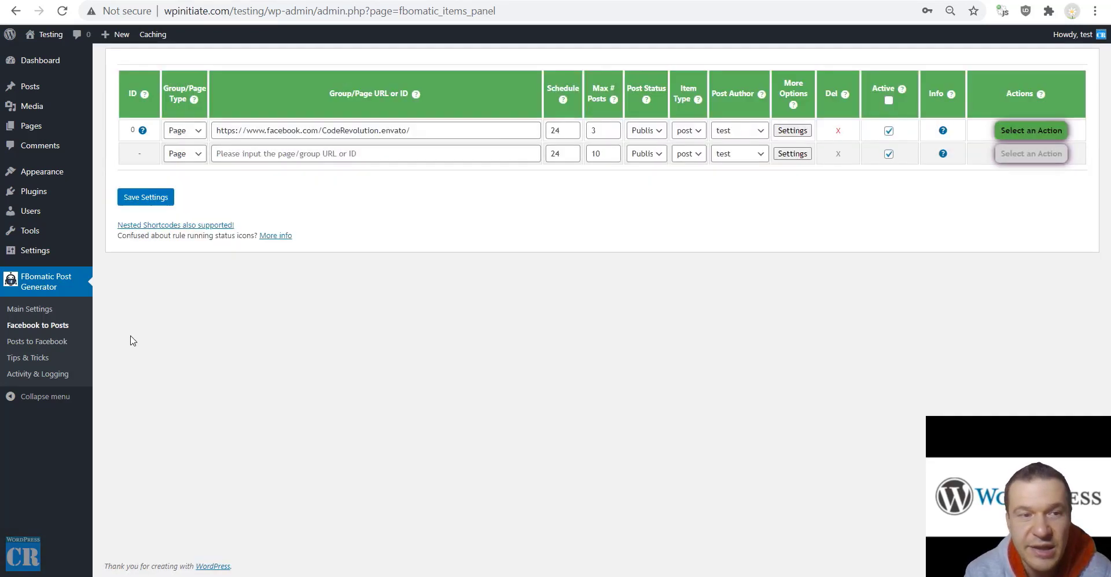
pyautogui.click(30, 310)
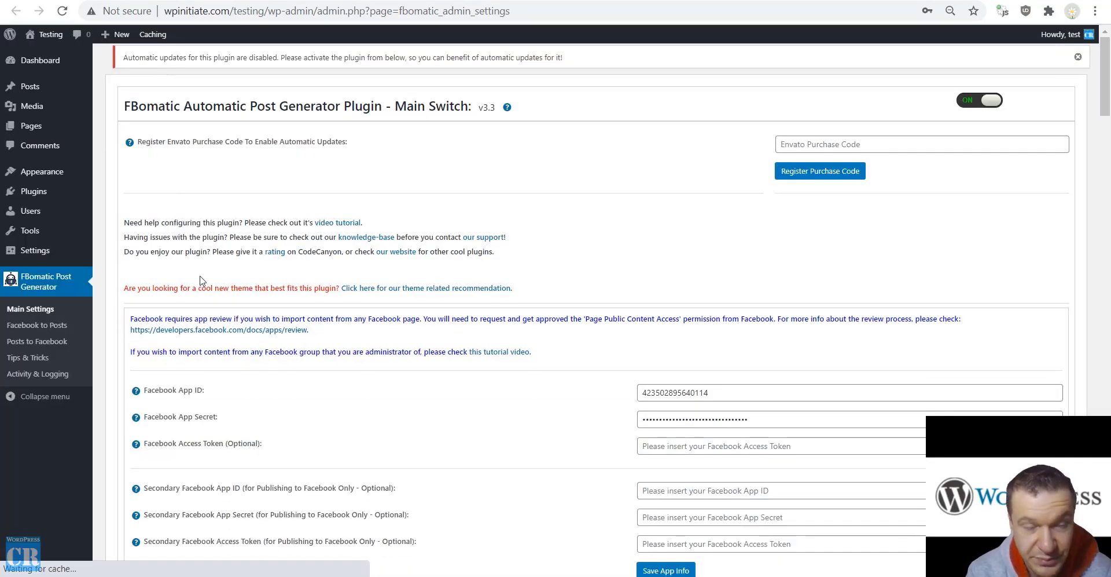
# Review the Facebook App ID, Secret, optional Access Token and secondary app credential fields
pyautogui.scroll(-4, 212, 290)
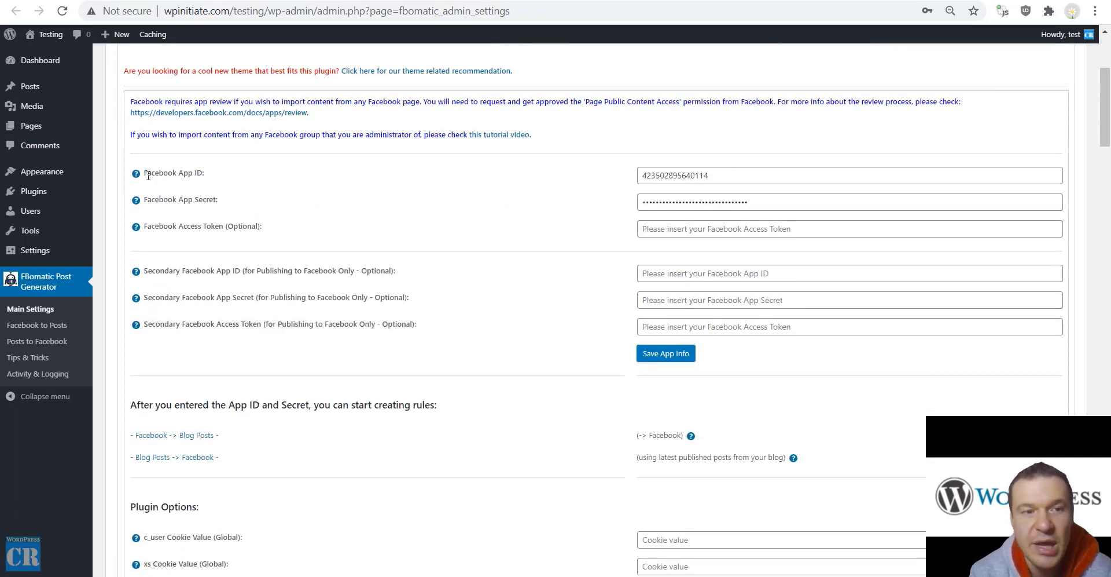
pyautogui.moveTo(143, 173); pyautogui.dragTo(284, 232)
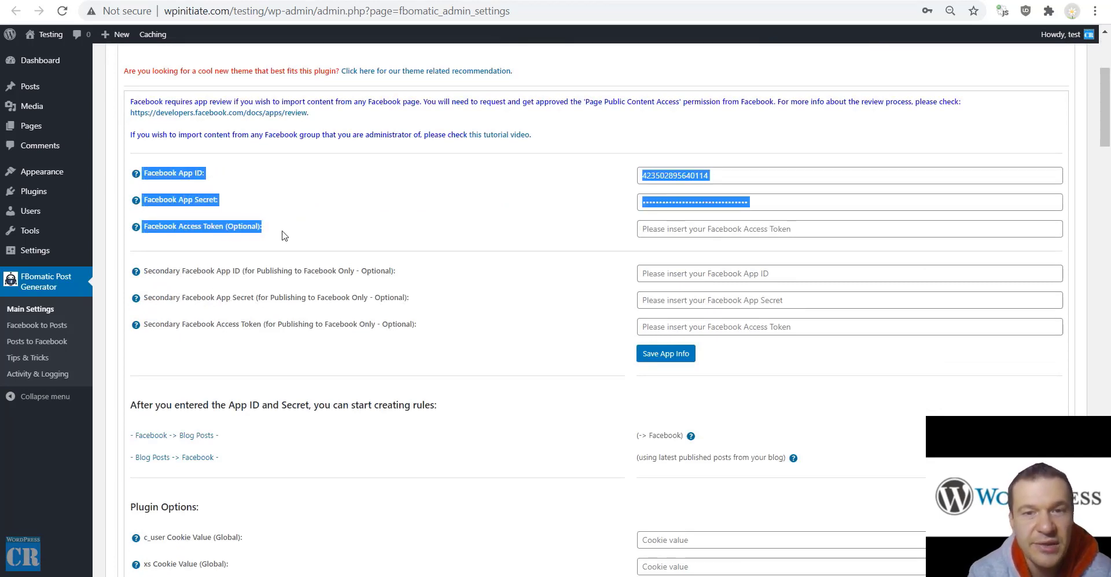
pyautogui.click(389, 193)
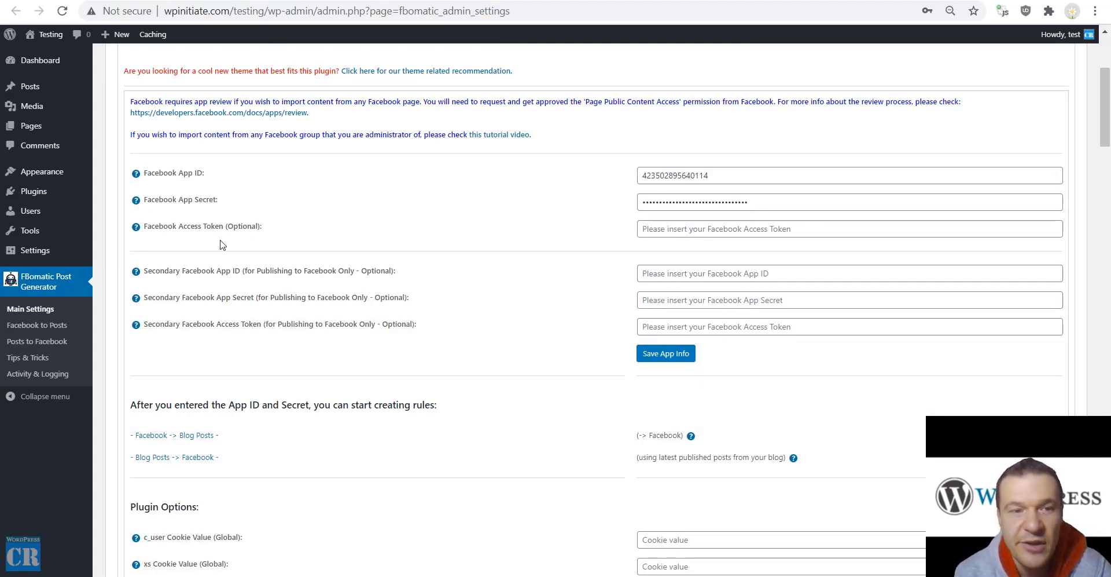
pyautogui.moveTo(179, 225); pyautogui.dragTo(224, 228)
pyautogui.click(254, 212)
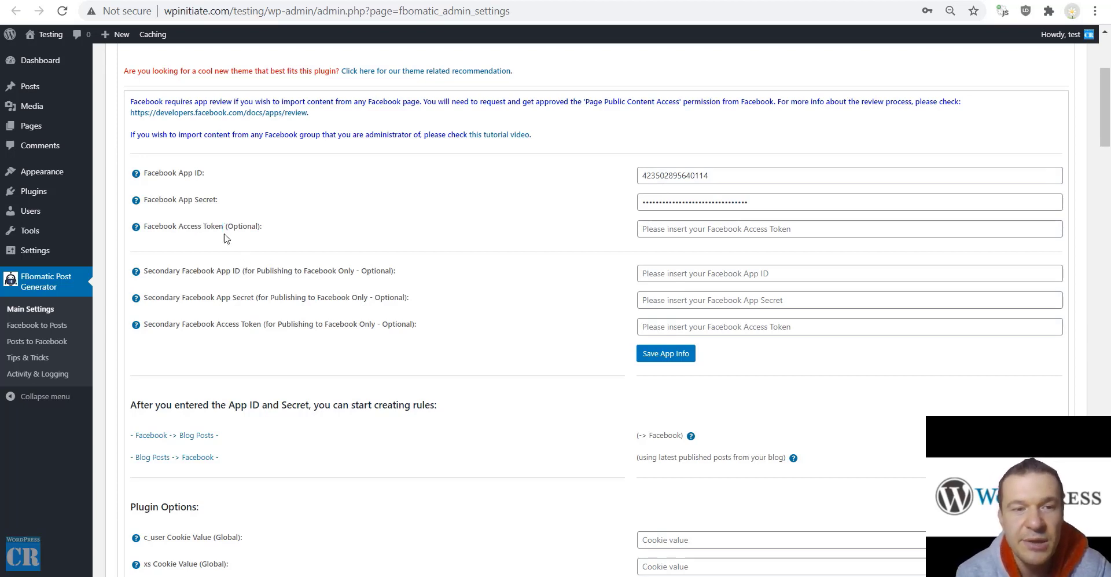
pyautogui.doubleClick(238, 226)
pyautogui.click(220, 284)
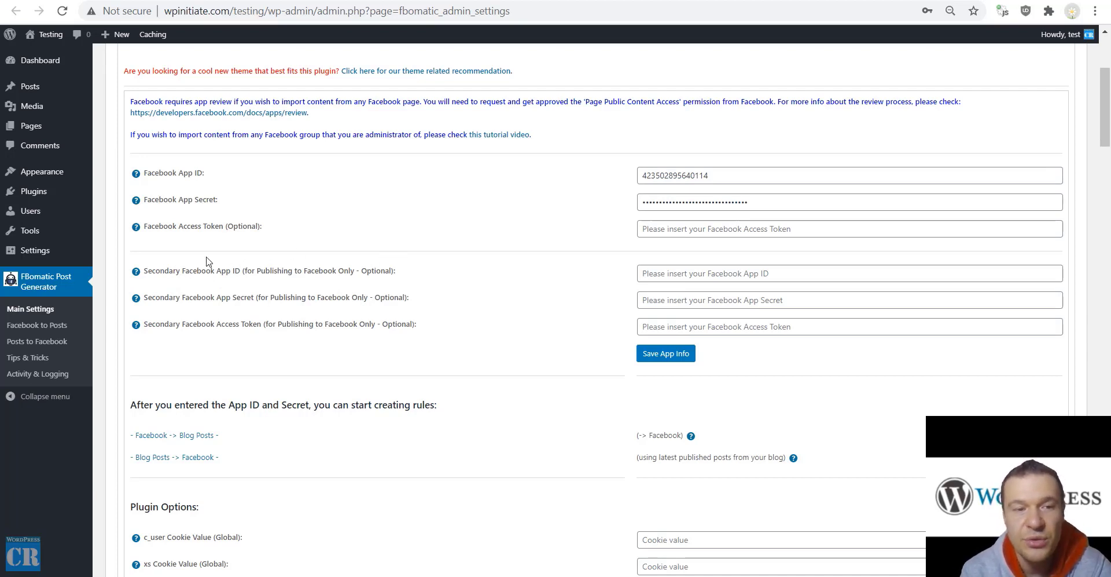
pyautogui.moveTo(181, 270); pyautogui.dragTo(255, 323)
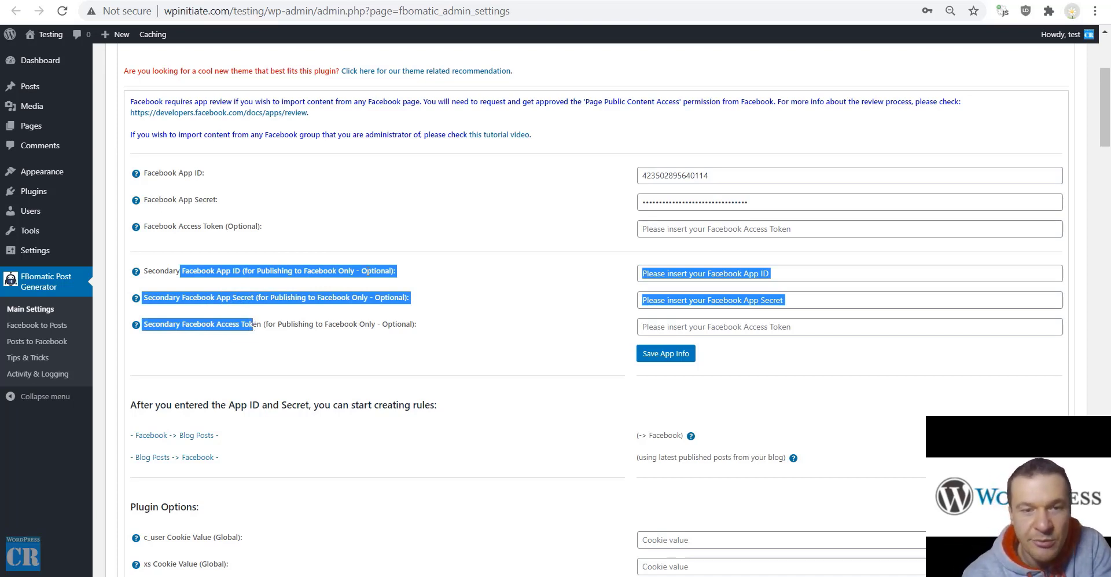
pyautogui.moveTo(392, 271); pyautogui.dragTo(361, 271)
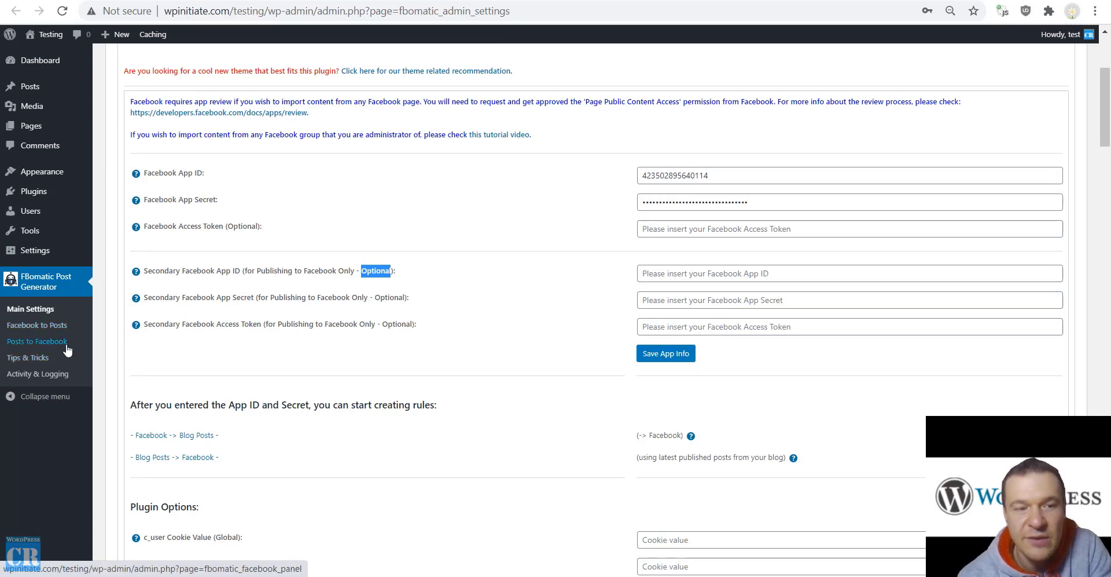
pyautogui.scroll(-5, 345, 238)
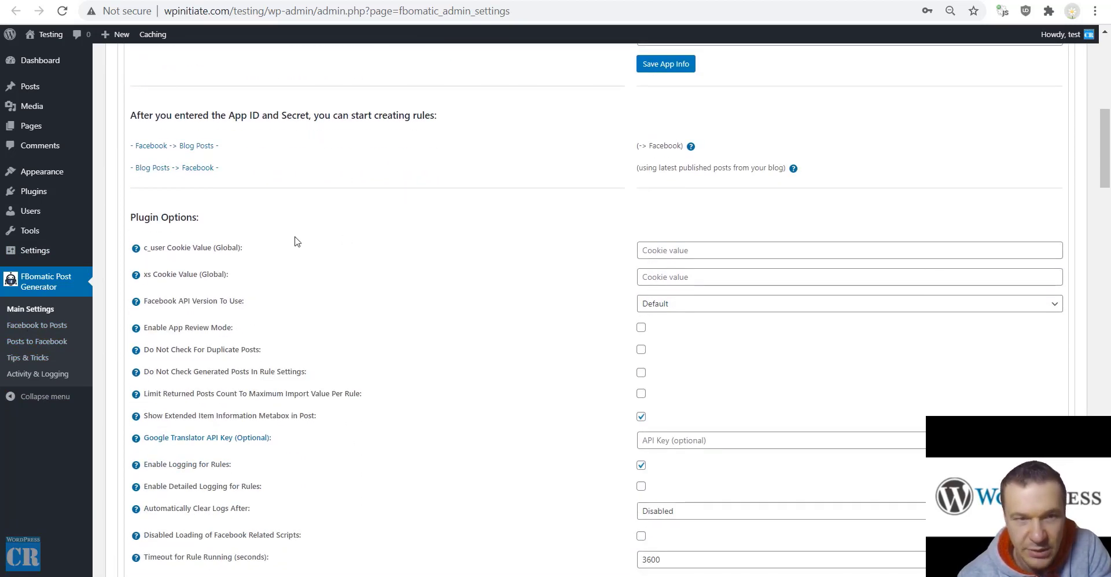
pyautogui.moveTo(147, 246); pyautogui.dragTo(146, 276)
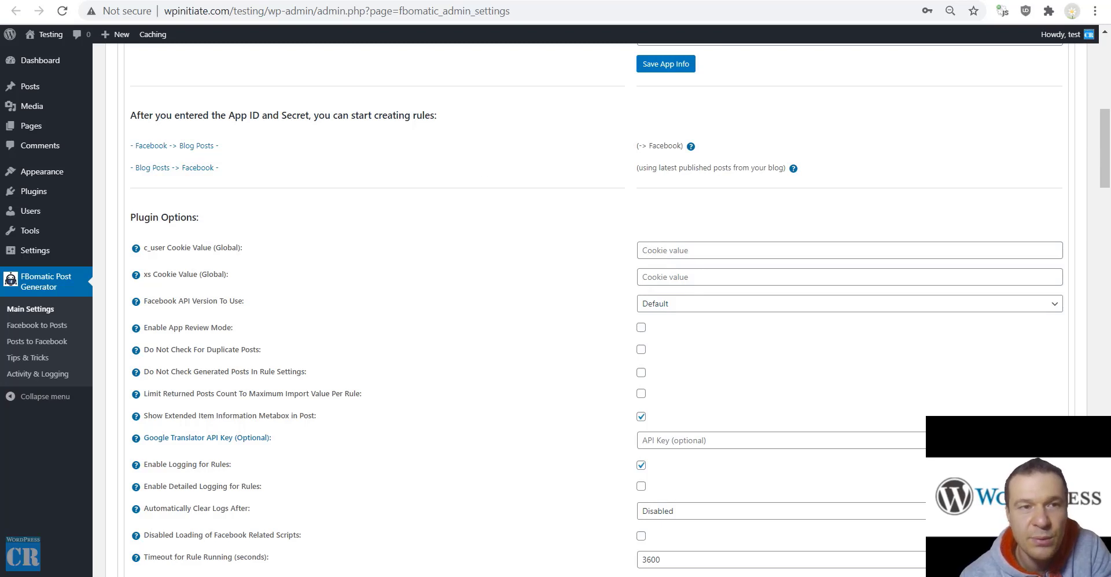
pyautogui.scroll(10, 648, 241)
pyautogui.scroll(-9, 590, 306)
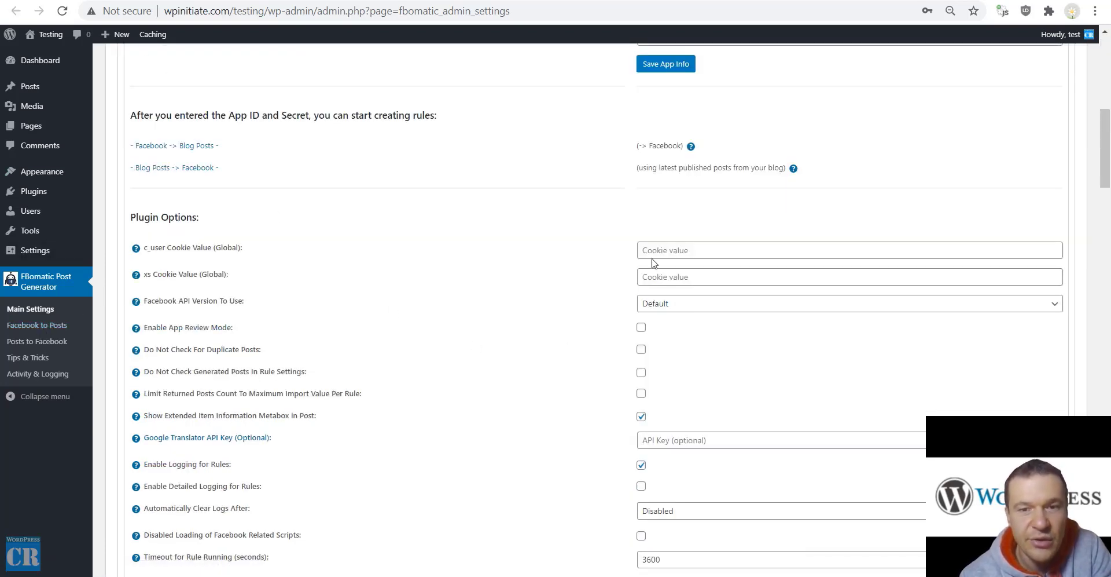
pyautogui.scroll(-1, 554, 301)
pyautogui.scroll(-2, 554, 301)
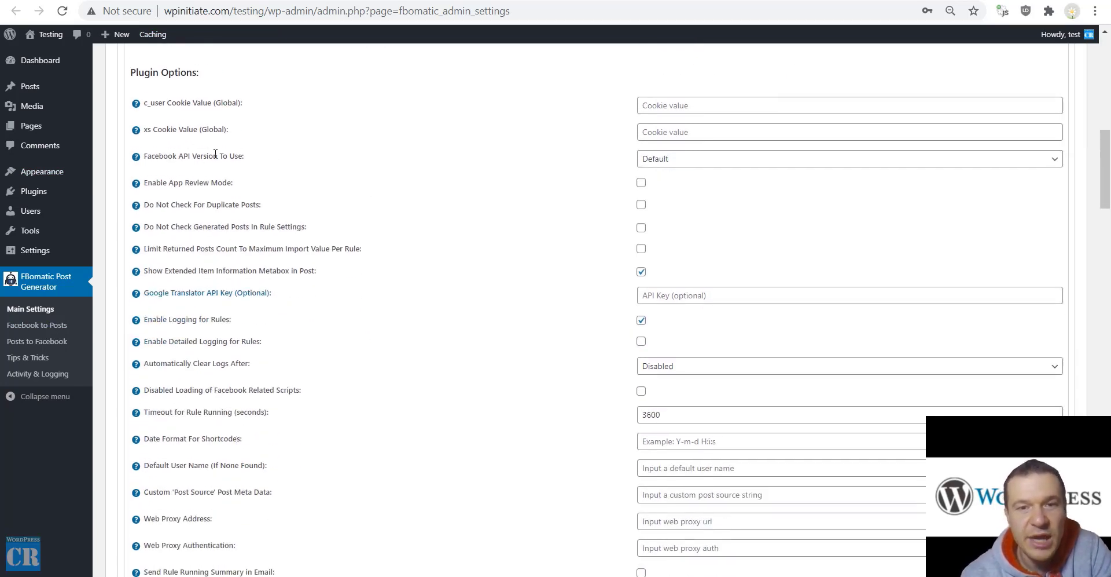
pyautogui.click(669, 158)
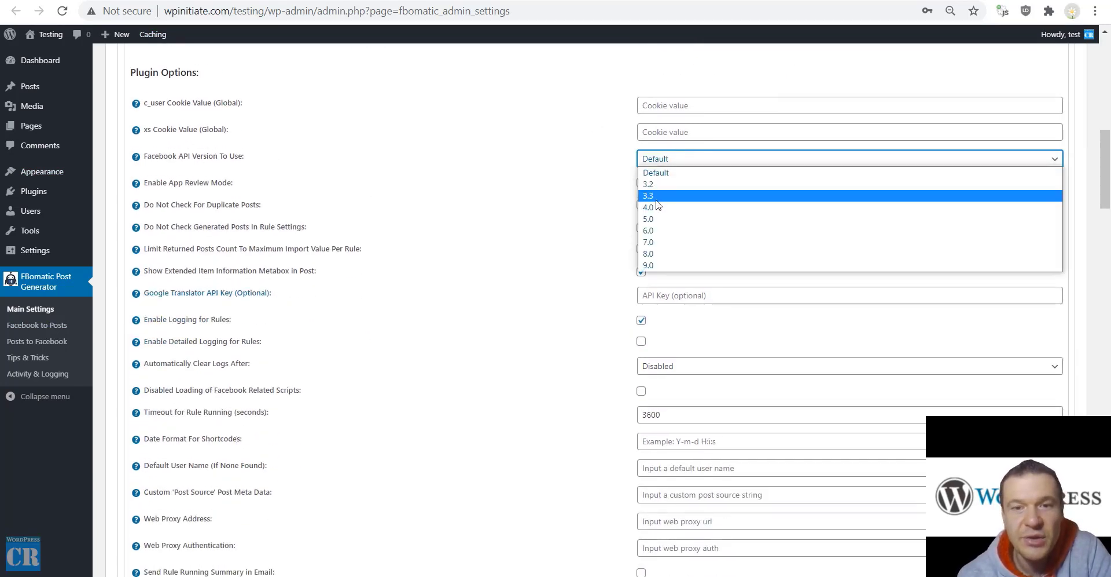
pyautogui.click(627, 169)
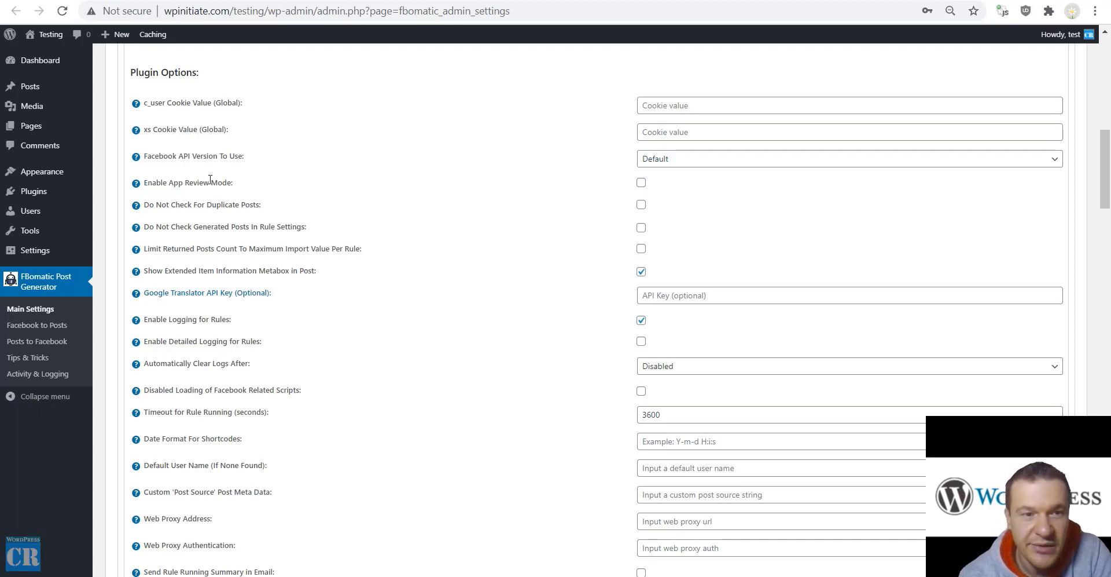
pyautogui.moveTo(162, 183); pyautogui.dragTo(224, 180)
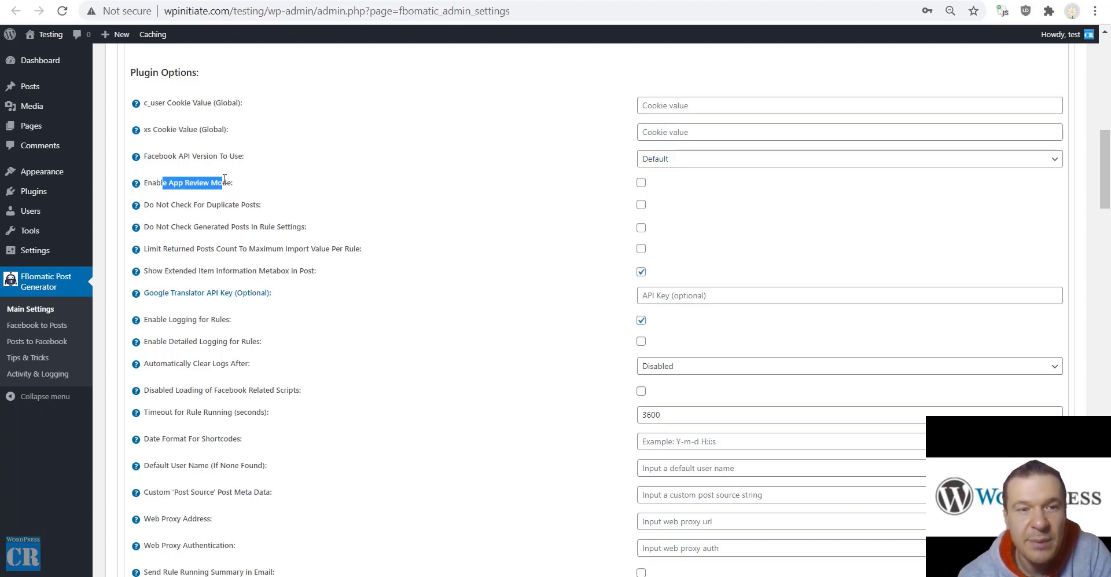
pyautogui.click(641, 182)
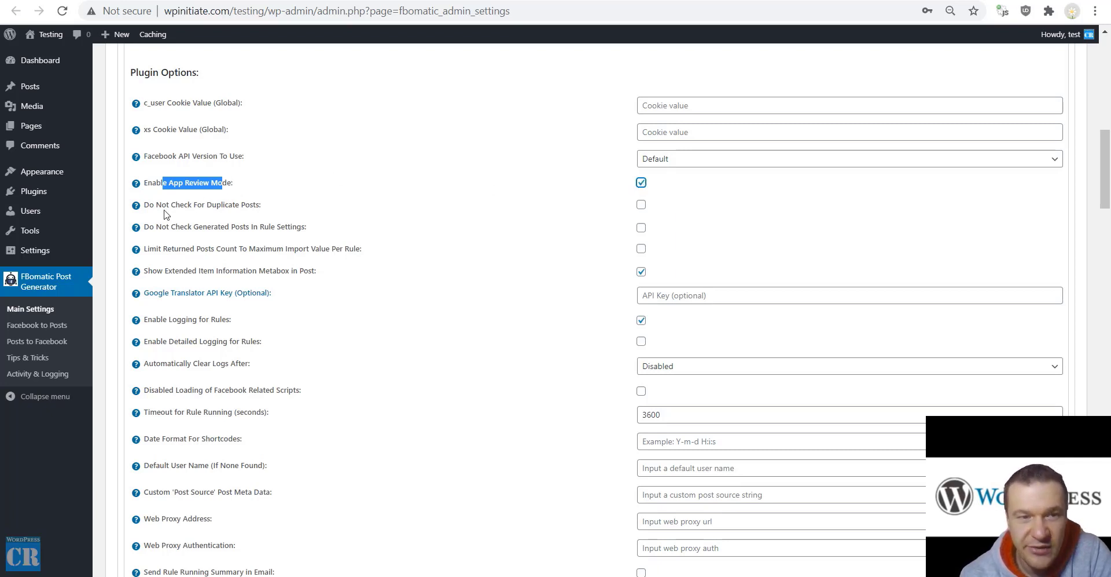
pyautogui.moveTo(156, 204); pyautogui.dragTo(259, 206)
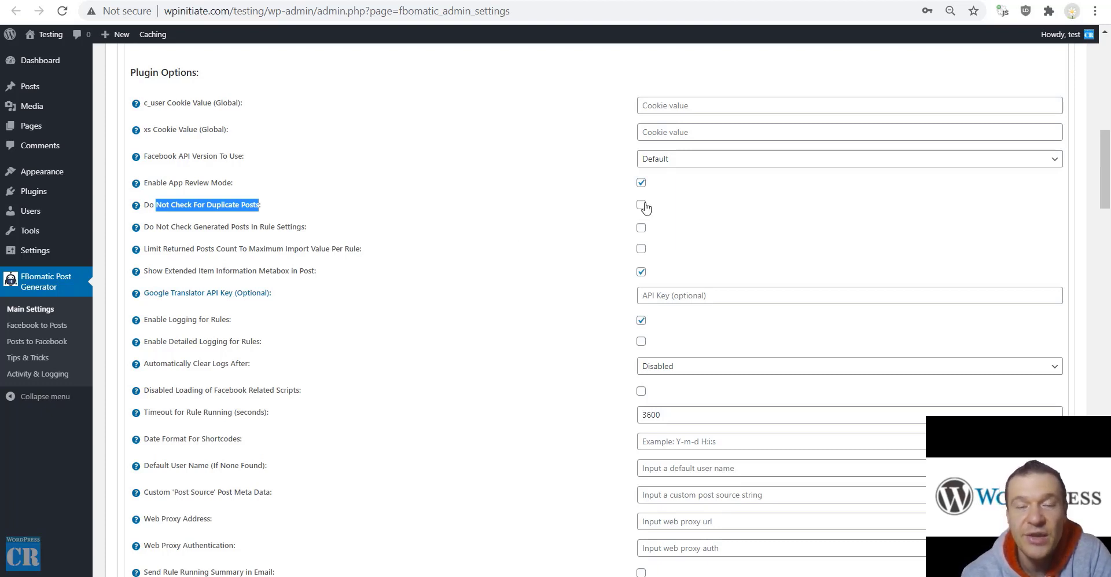
pyautogui.click(641, 183)
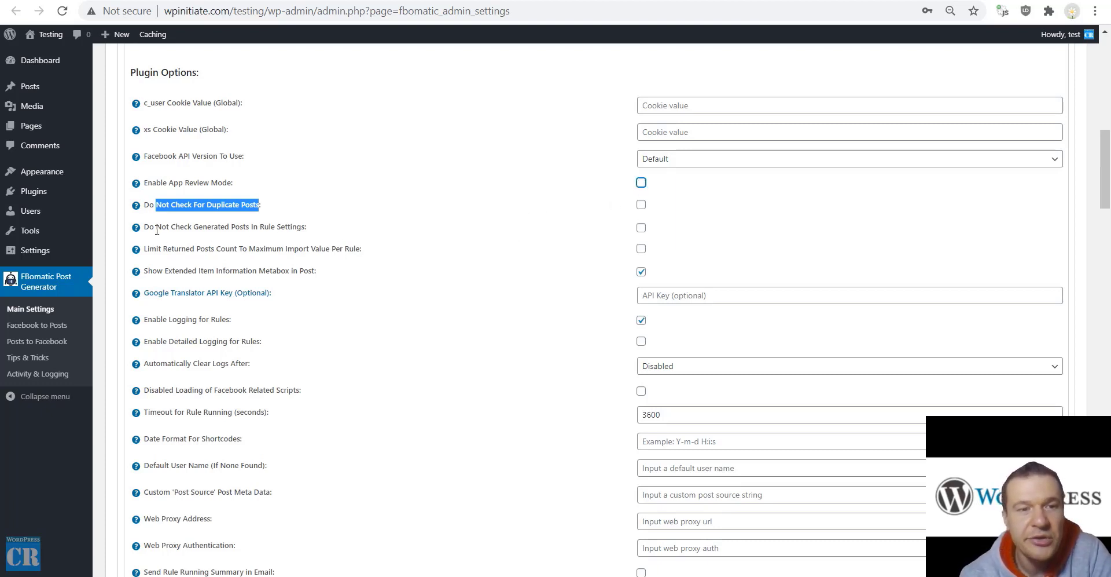
pyautogui.moveTo(156, 227); pyautogui.dragTo(305, 227)
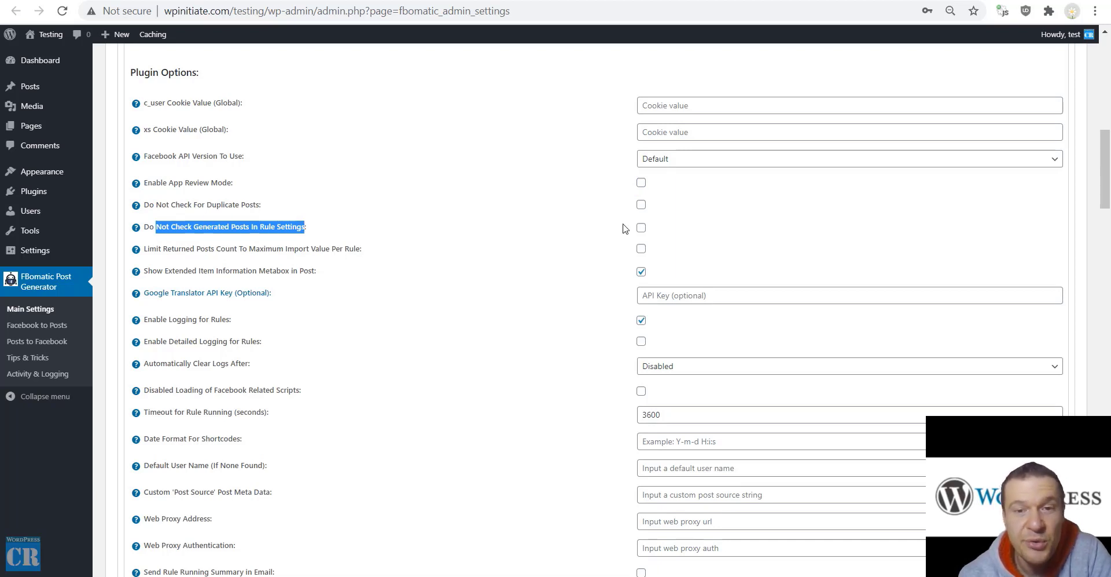
pyautogui.click(37, 325)
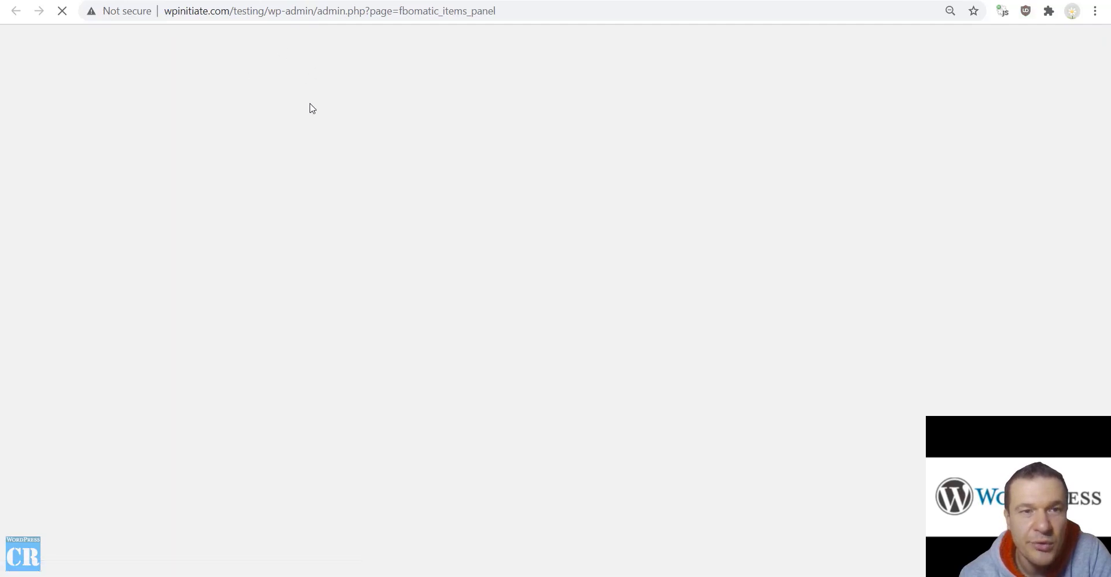
pyautogui.hotkey('alt', 'Left')
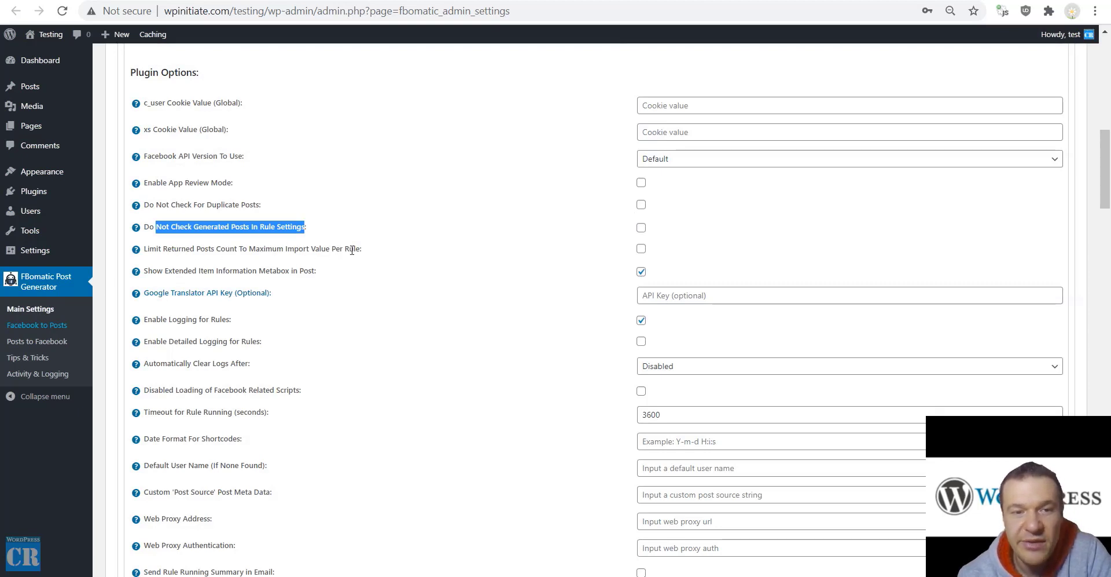
pyautogui.moveTo(362, 250); pyautogui.dragTo(136, 250)
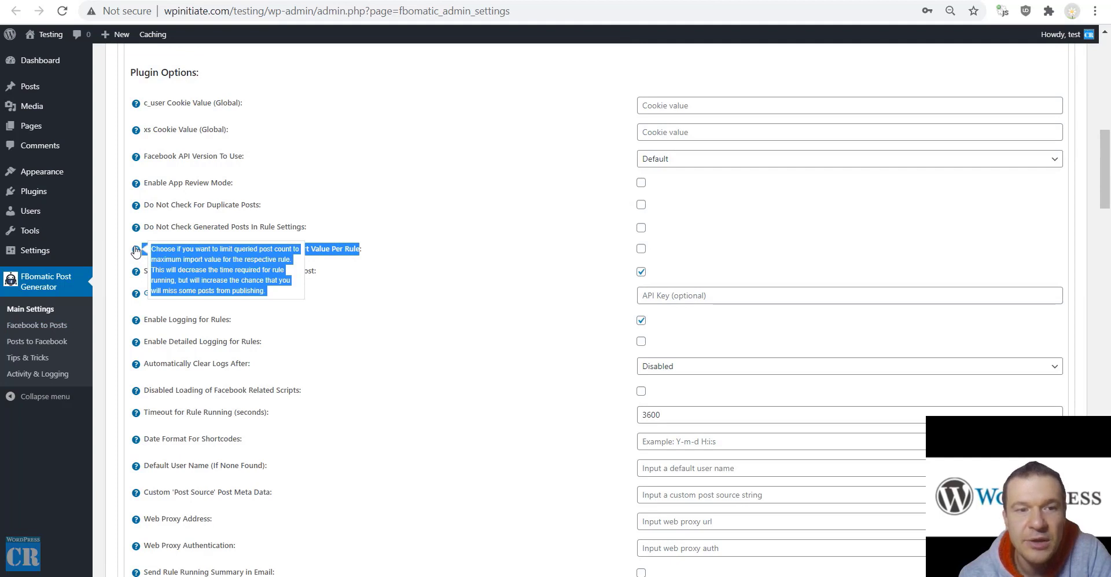
# Read the Limit Returned Posts tip and the metabox and logging options, then visit Activity & Logging
pyautogui.click(136, 250)
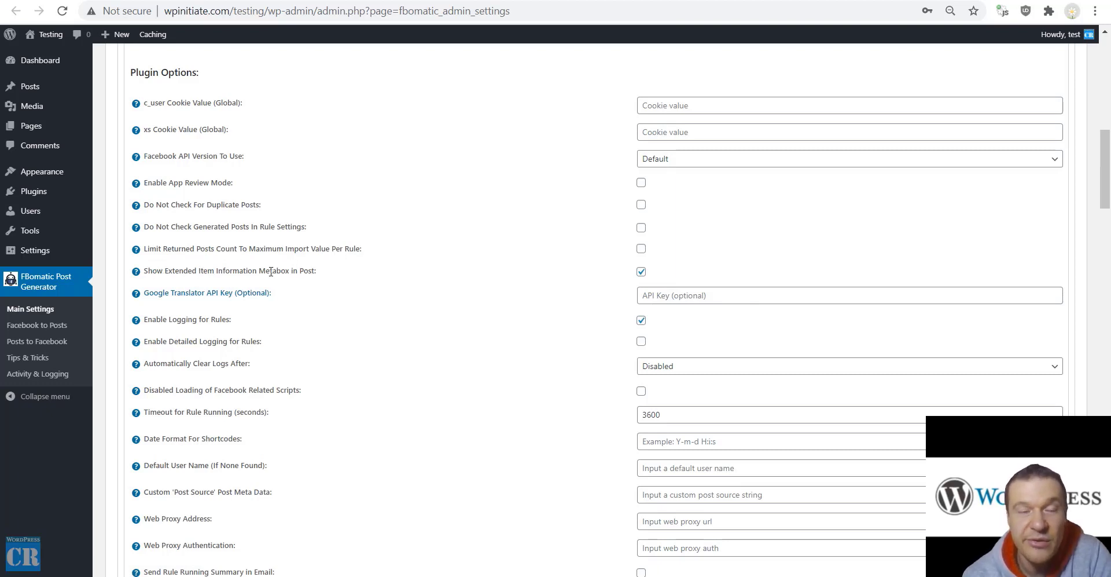
pyautogui.moveTo(168, 270); pyautogui.dragTo(312, 270)
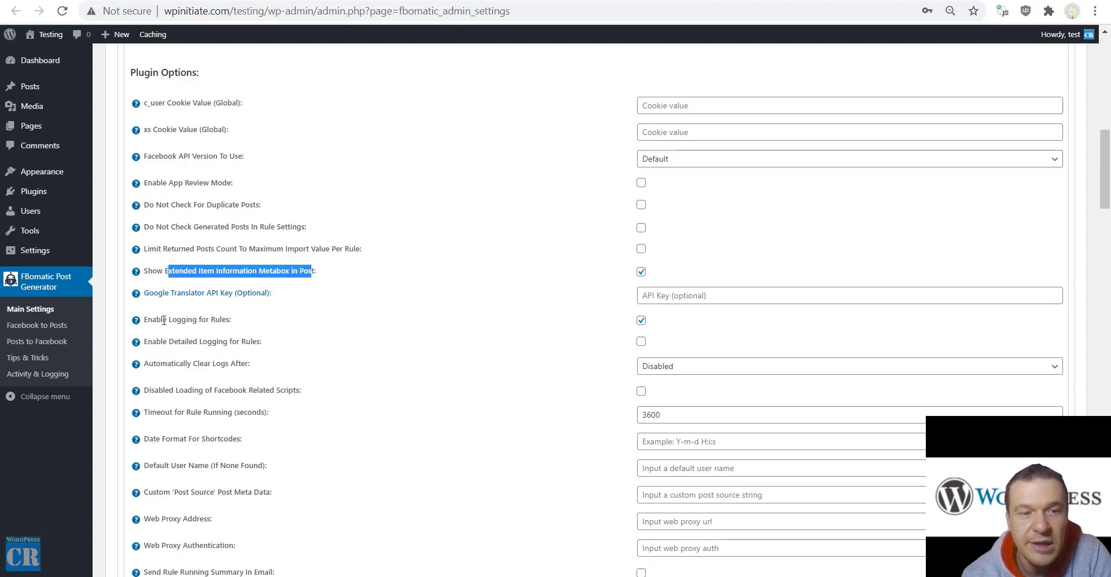
pyautogui.moveTo(148, 319); pyautogui.dragTo(231, 320)
pyautogui.moveTo(157, 344); pyautogui.dragTo(261, 344)
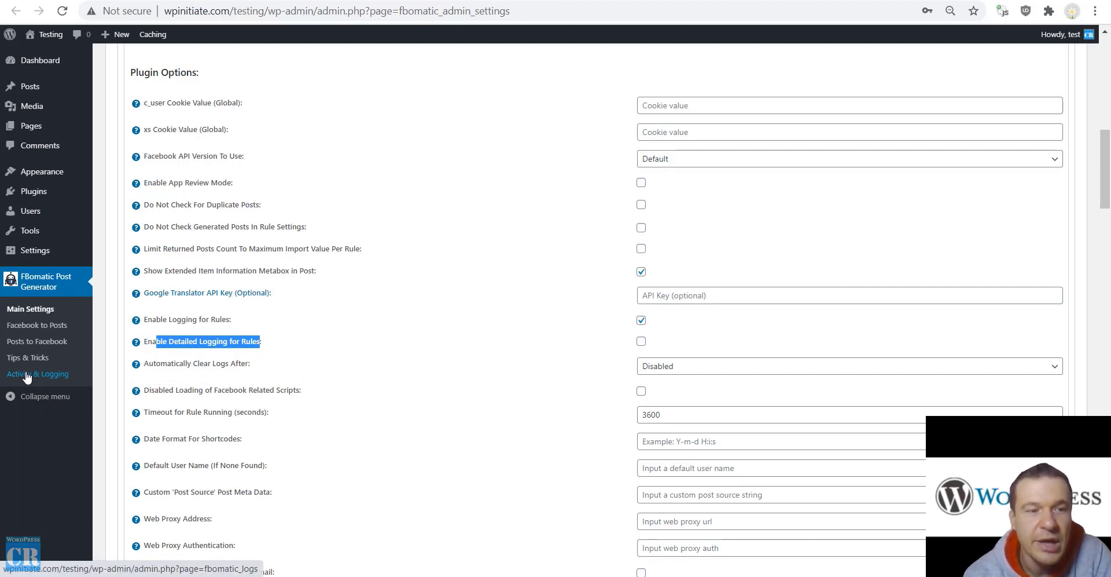
pyautogui.click(65, 382)
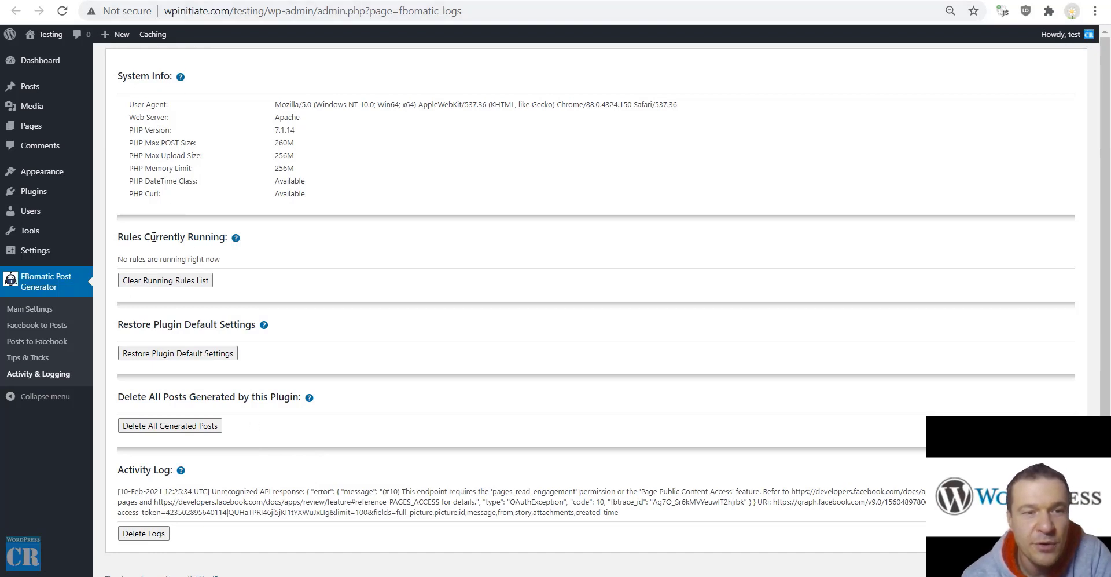
pyautogui.moveTo(136, 326); pyautogui.dragTo(234, 326)
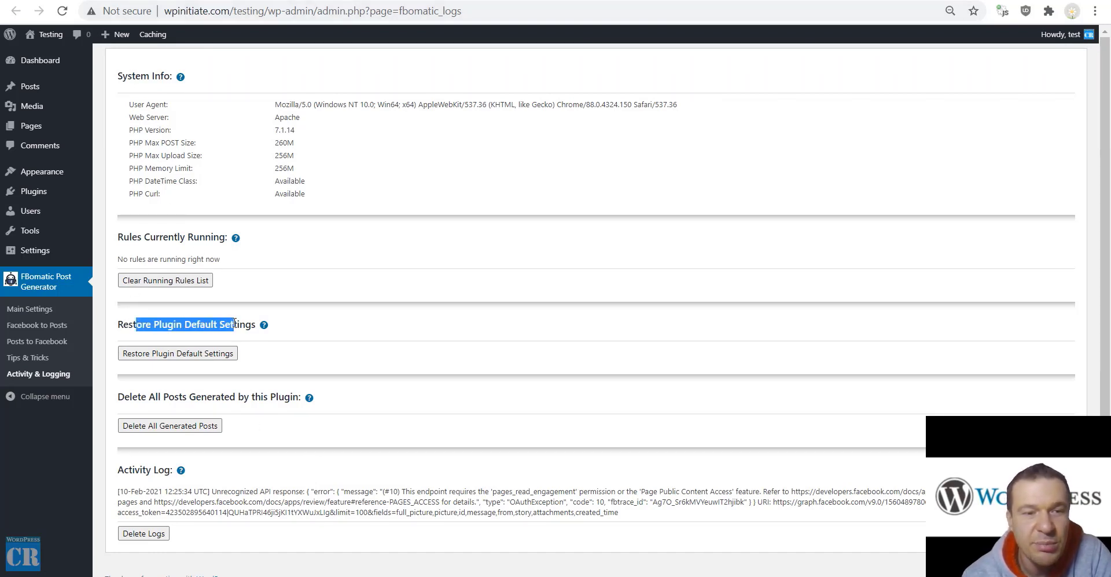
pyautogui.moveTo(142, 398); pyautogui.dragTo(280, 399)
pyautogui.click(276, 401)
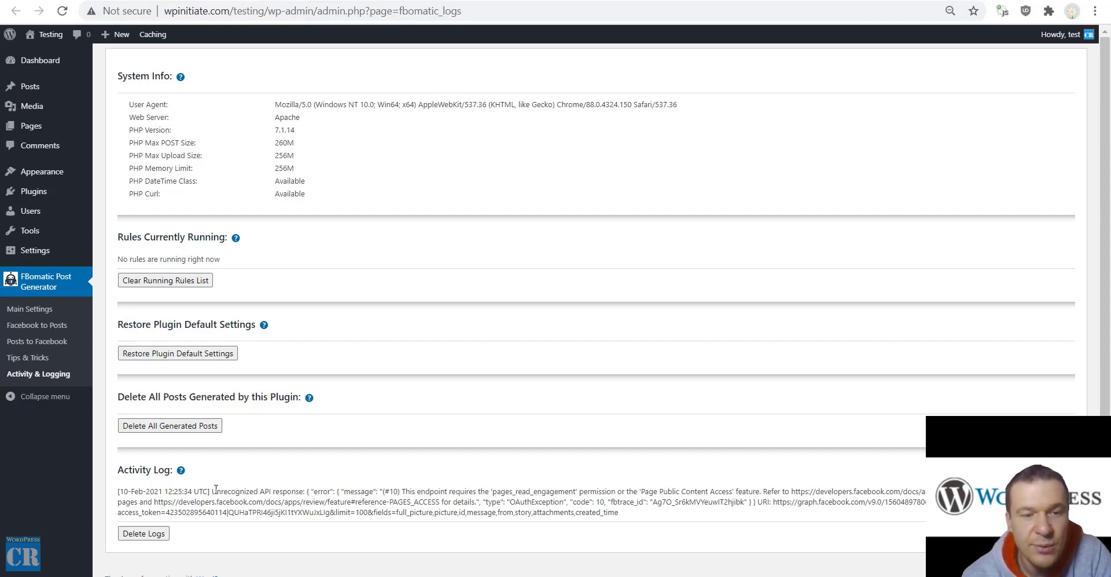
pyautogui.moveTo(213, 490); pyautogui.dragTo(304, 496)
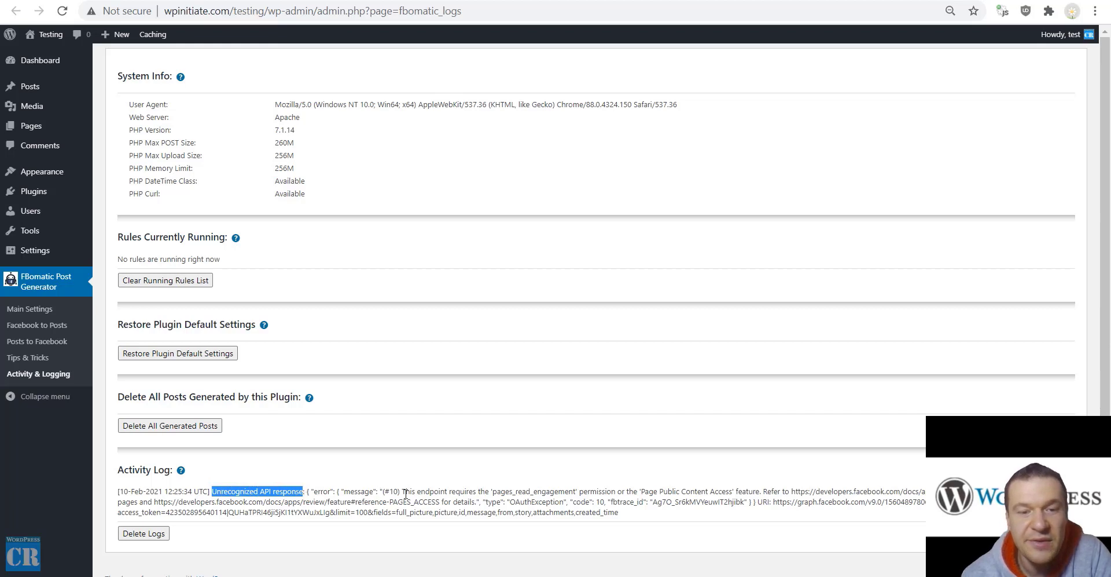
pyautogui.moveTo(405, 492); pyautogui.dragTo(450, 493)
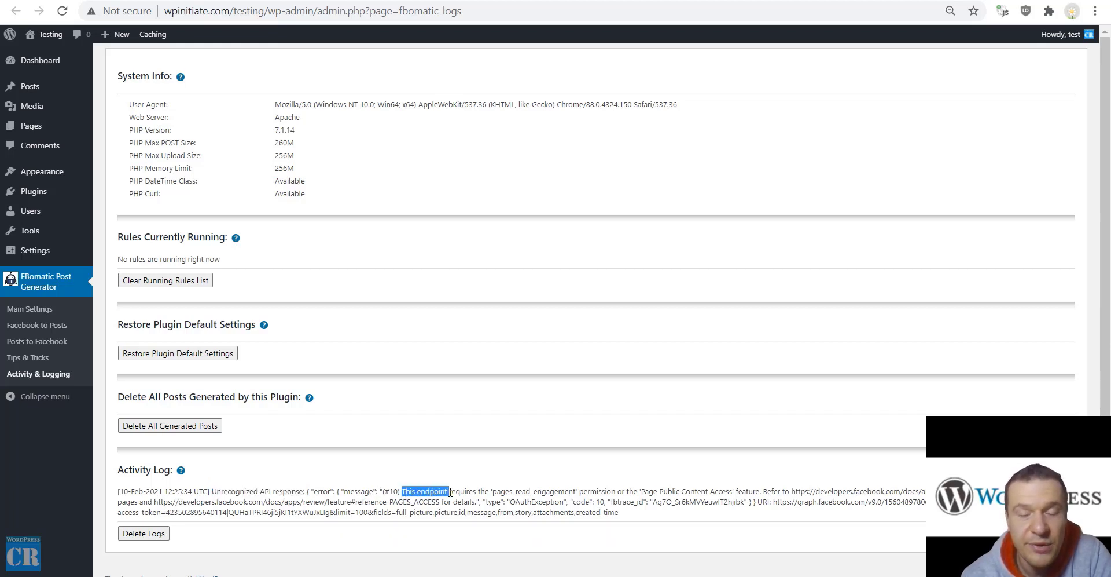
pyautogui.doubleClick(507, 490)
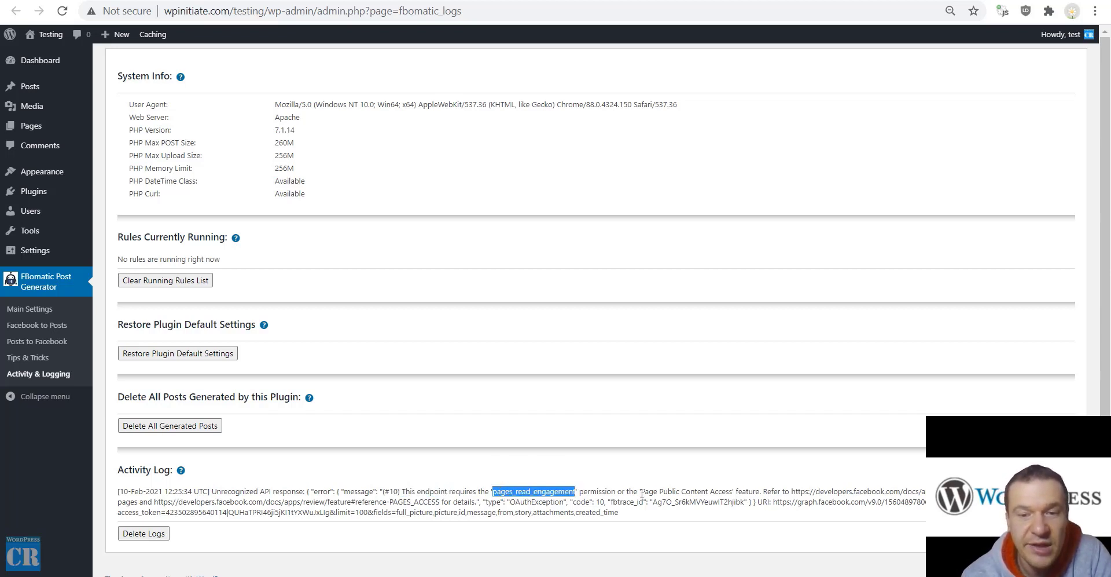
pyautogui.moveTo(641, 492); pyautogui.dragTo(733, 491)
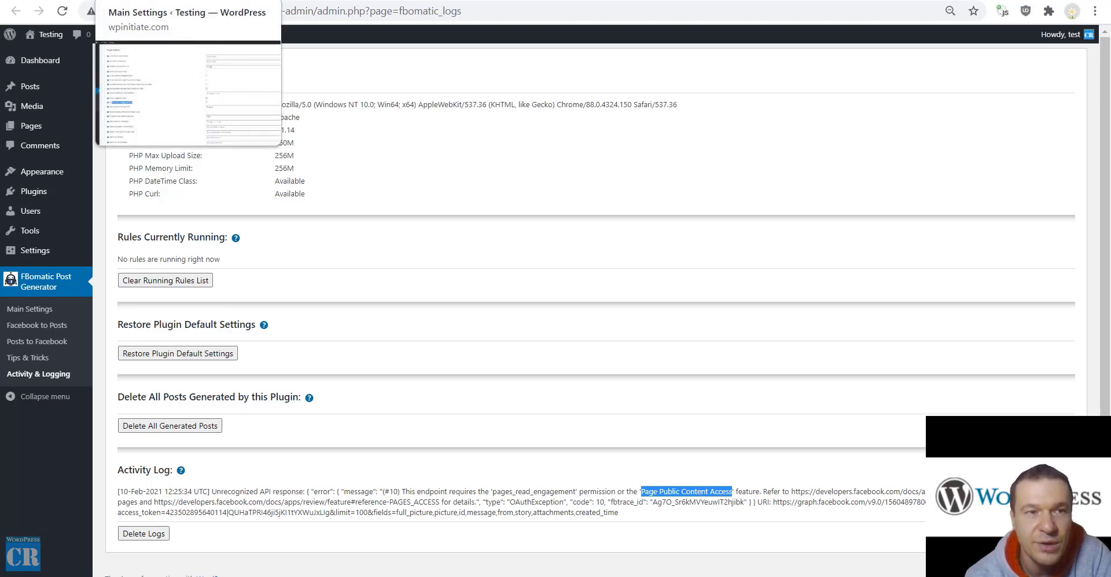
# Back on Main Settings, keep automatic log clearing Disabled and review the Facebook scripts option
pyautogui.hotkey('ctrl', 'shift', 'Tab')
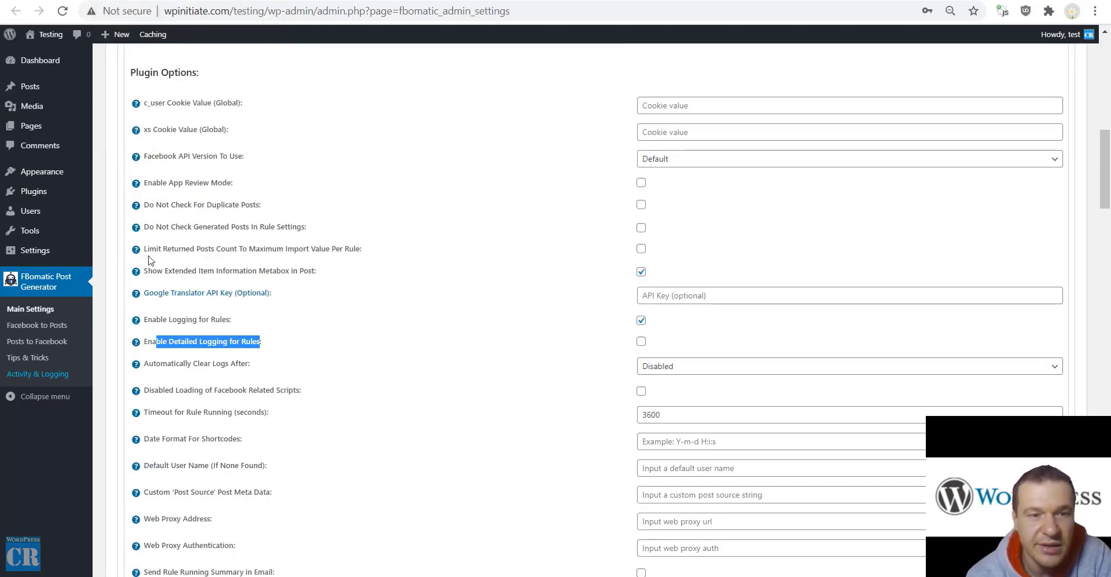
pyautogui.moveTo(161, 365); pyautogui.dragTo(250, 365)
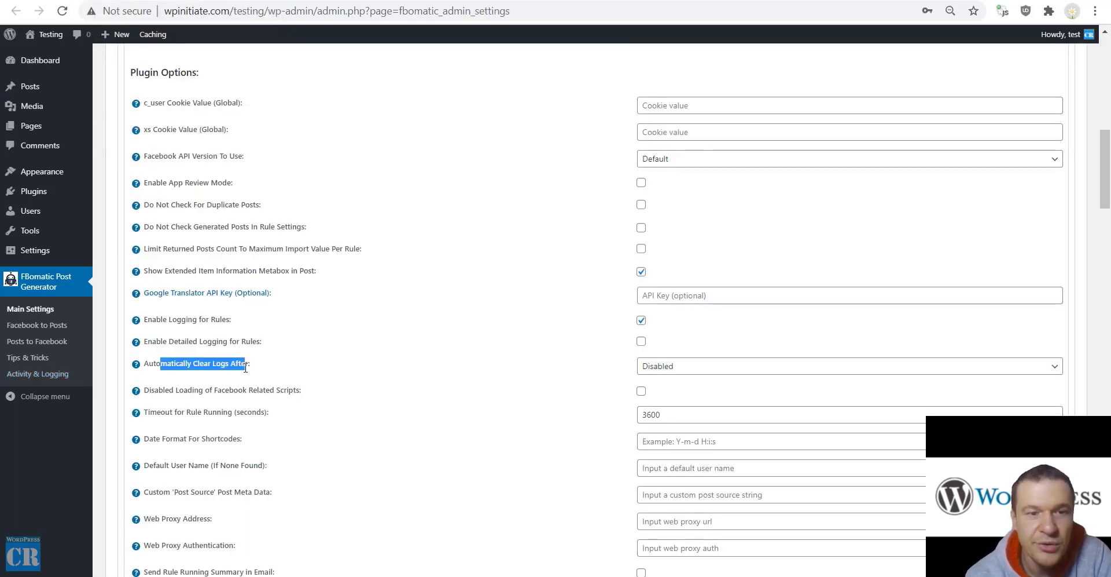
pyautogui.click(656, 367)
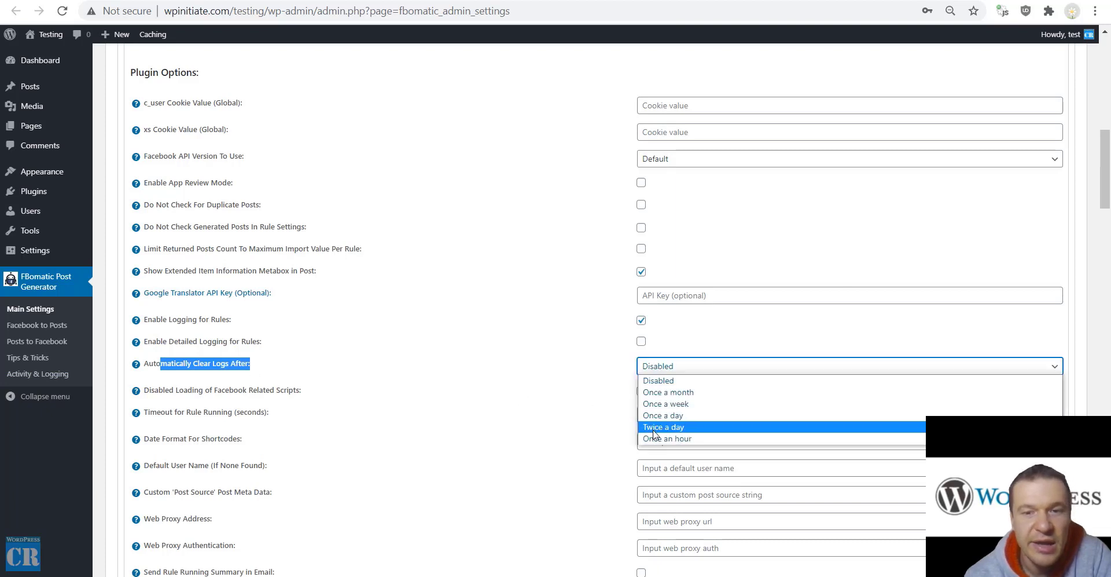
pyautogui.click(166, 391)
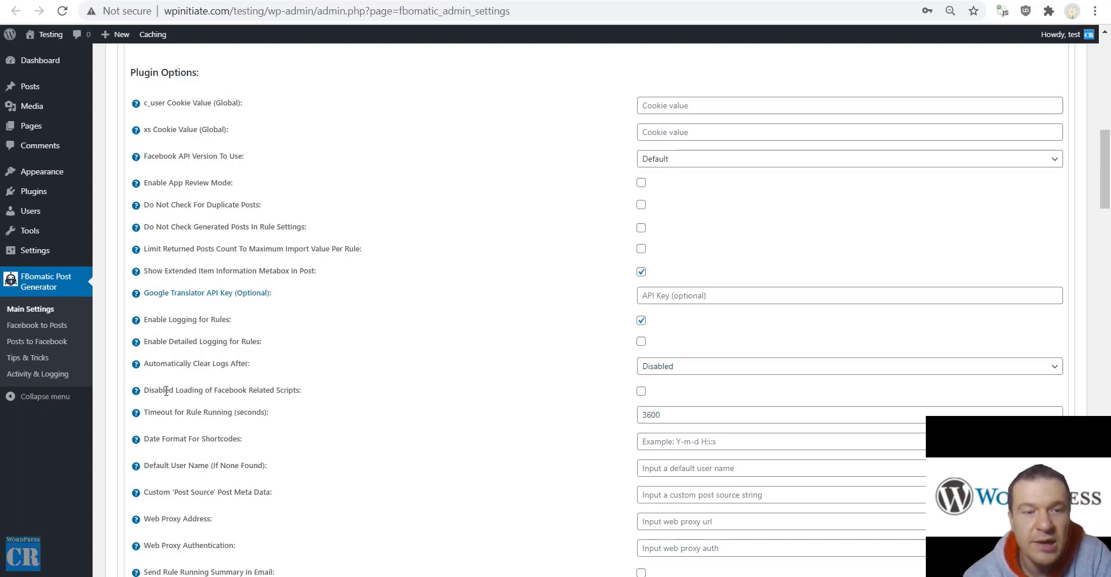
pyautogui.moveTo(166, 390); pyautogui.dragTo(278, 390)
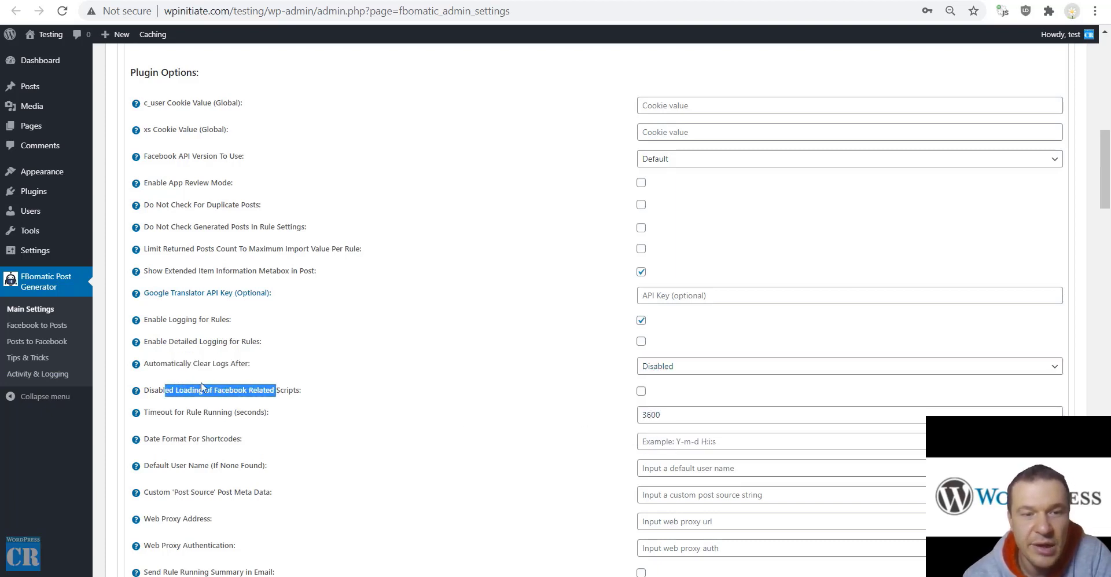
pyautogui.click(251, 388)
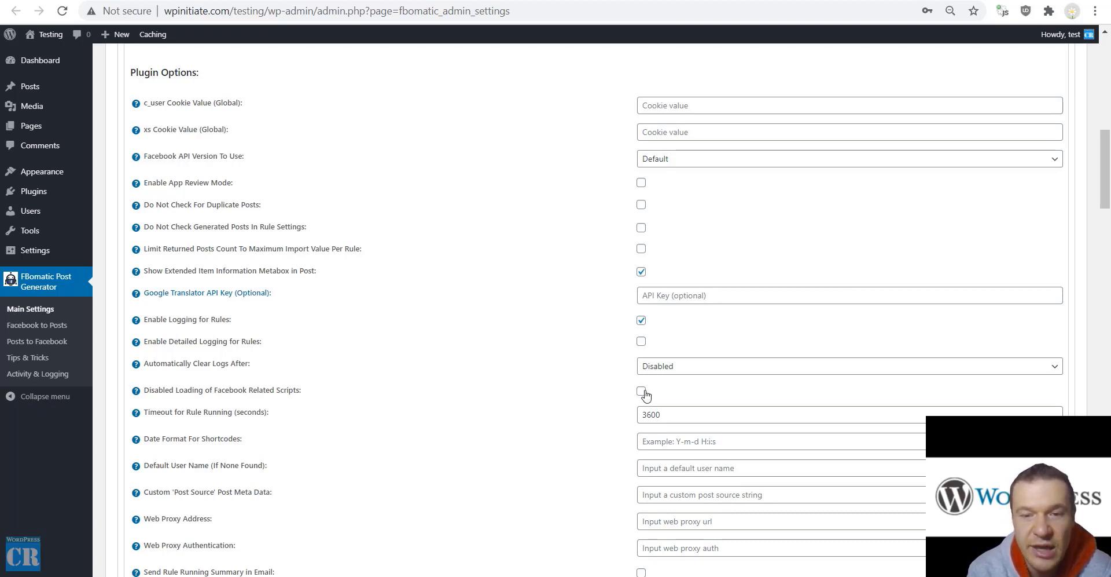
# Review the date format, Default User Name, custom meta and web proxy options
pyautogui.scroll(-3, 286, 405)
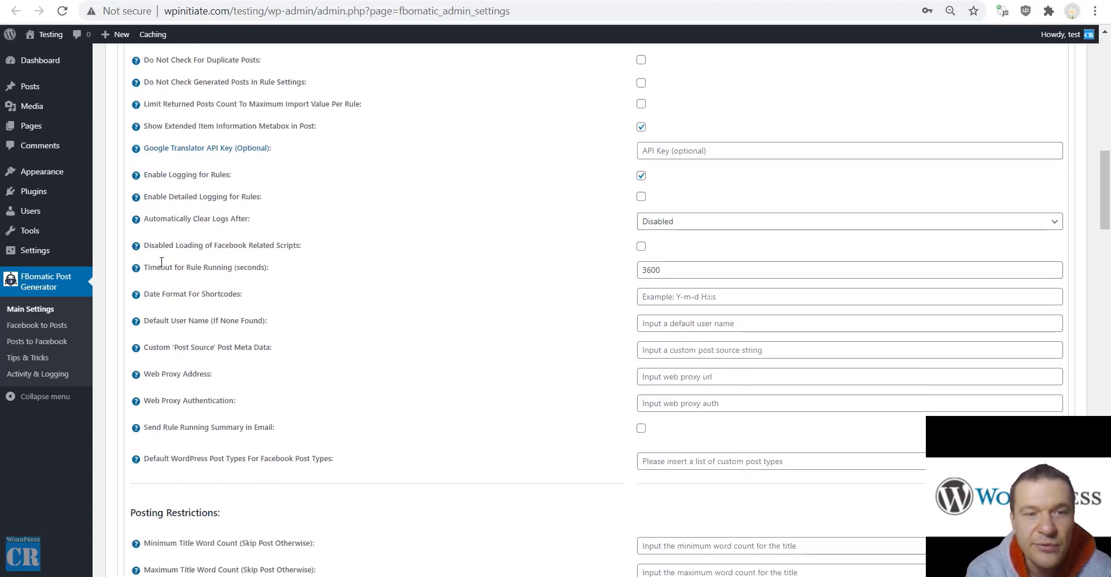
pyautogui.moveTo(165, 267); pyautogui.dragTo(571, 263)
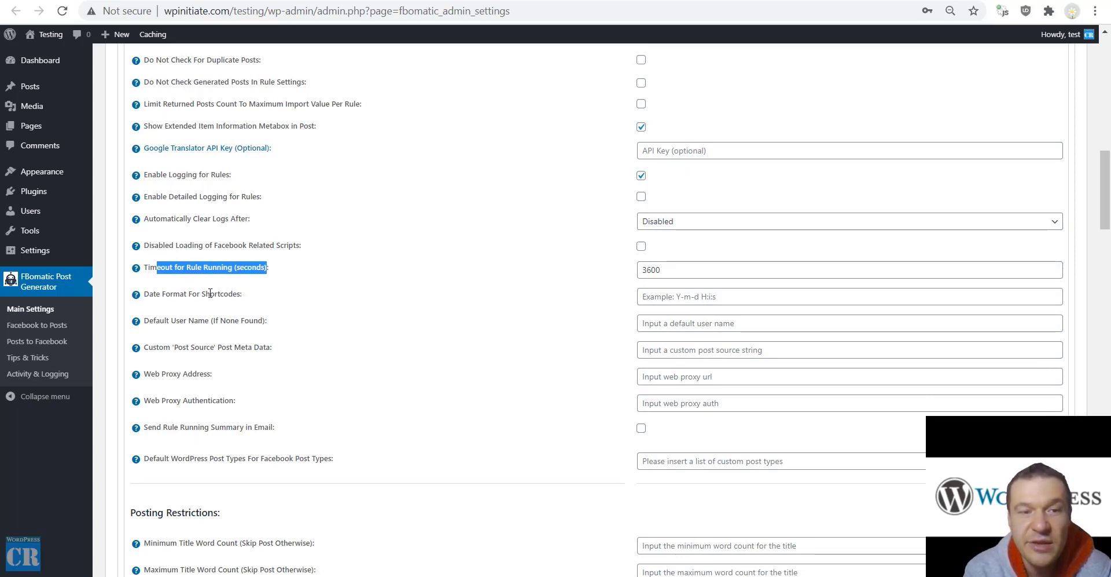
pyautogui.moveTo(205, 293); pyautogui.dragTo(242, 294)
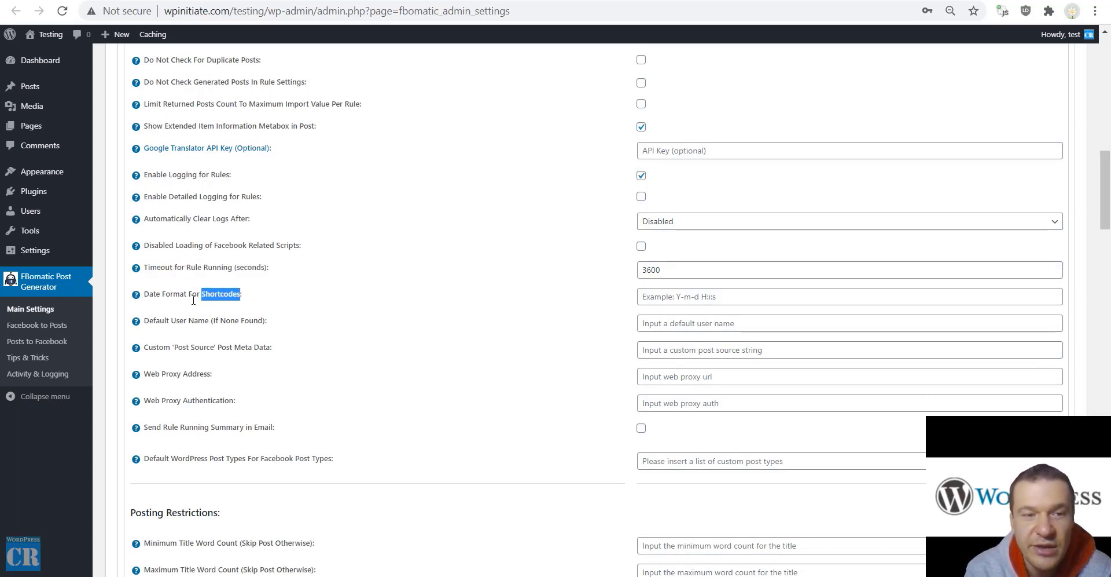
pyautogui.moveTo(138, 298)
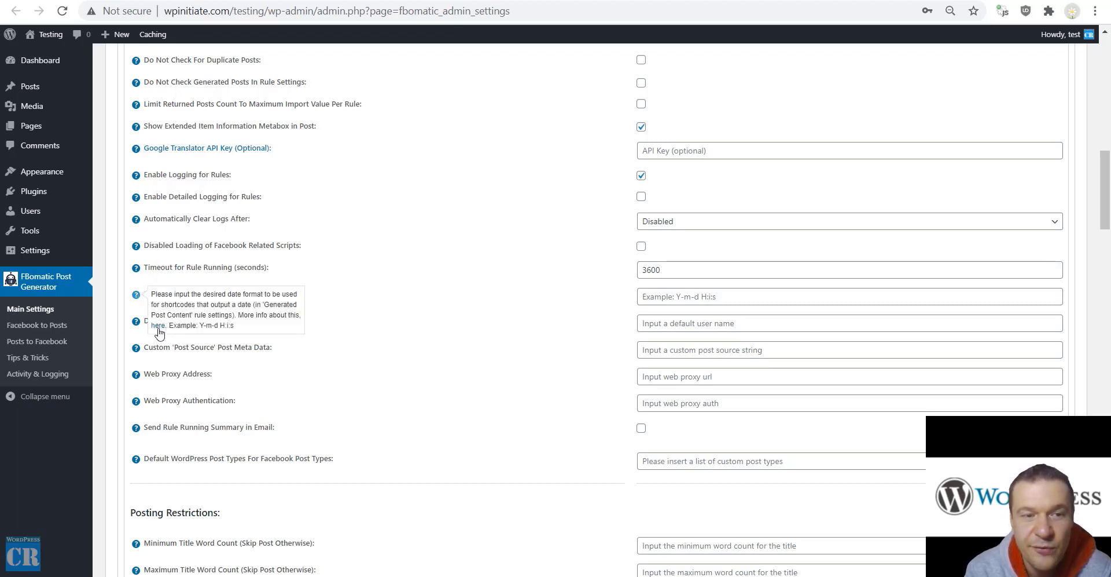
pyautogui.moveTo(154, 320); pyautogui.dragTo(273, 321)
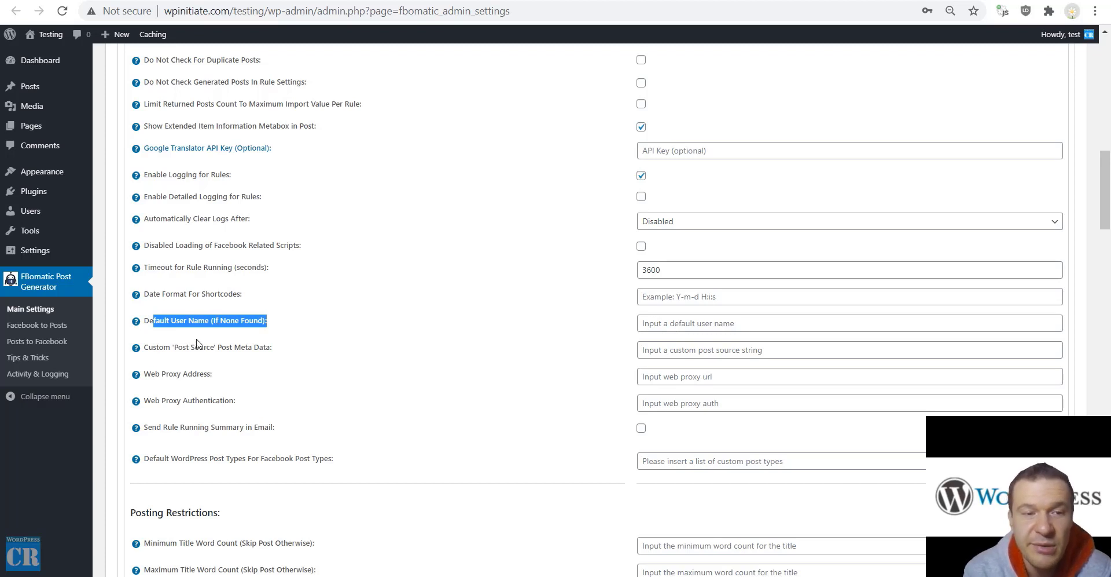
pyautogui.moveTo(173, 347); pyautogui.dragTo(218, 350)
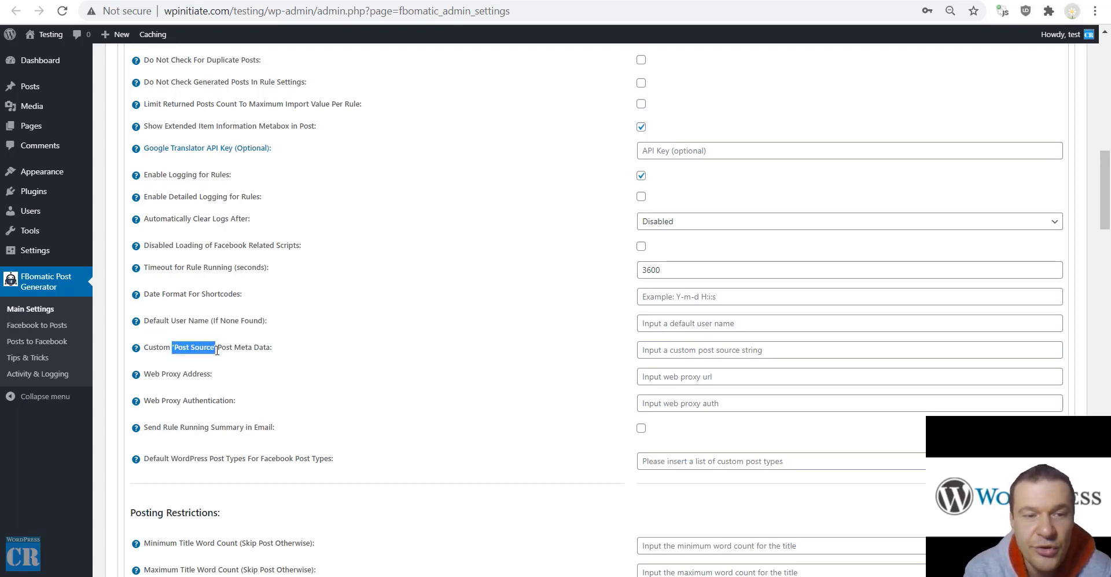
pyautogui.moveTo(135, 350)
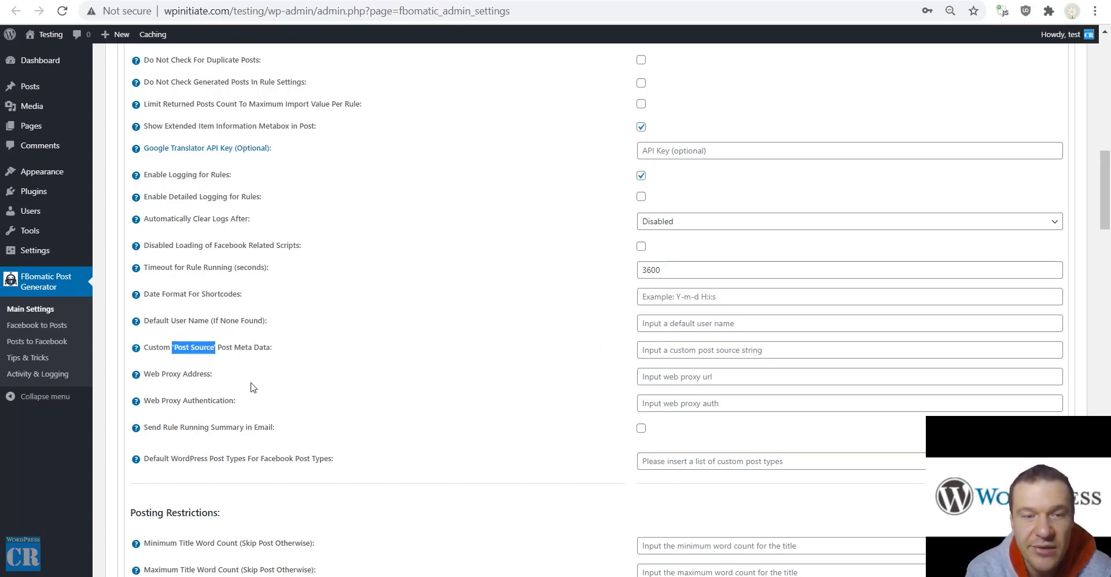
pyautogui.moveTo(144, 373); pyautogui.dragTo(212, 374)
pyautogui.moveTo(144, 400); pyautogui.dragTo(234, 400)
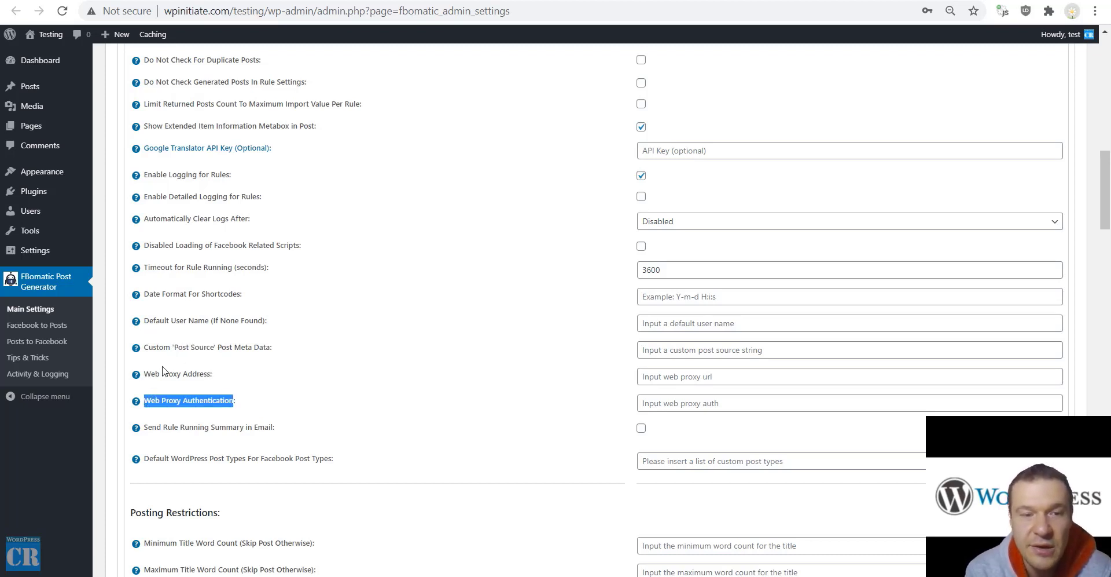
# Leave both proxy fields blank and enable Send Rule Running Summary in Email
pyautogui.click(601, 380)
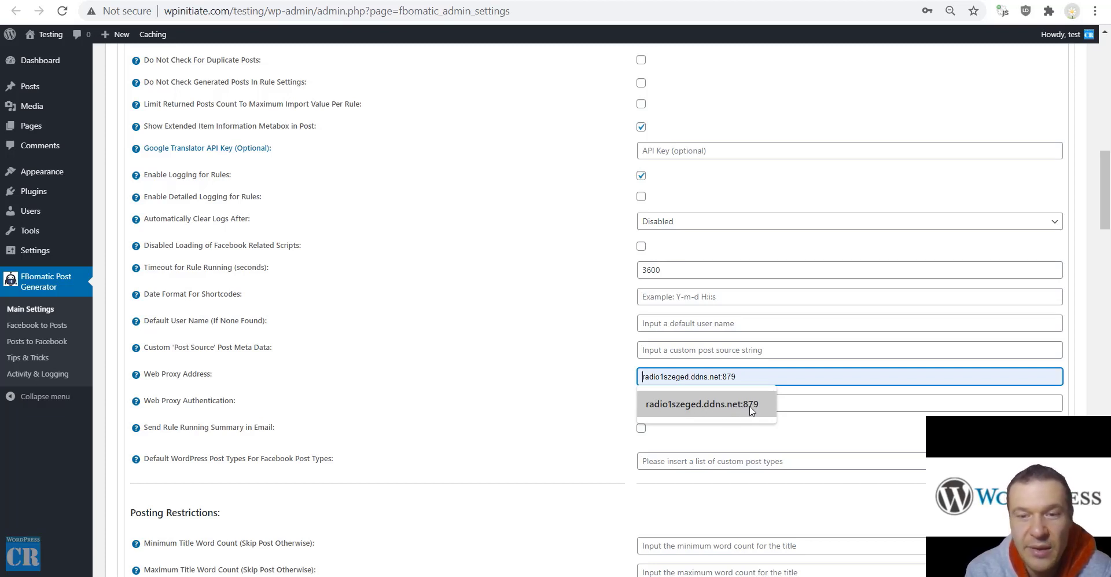
pyautogui.click(452, 394)
pyautogui.click(658, 405)
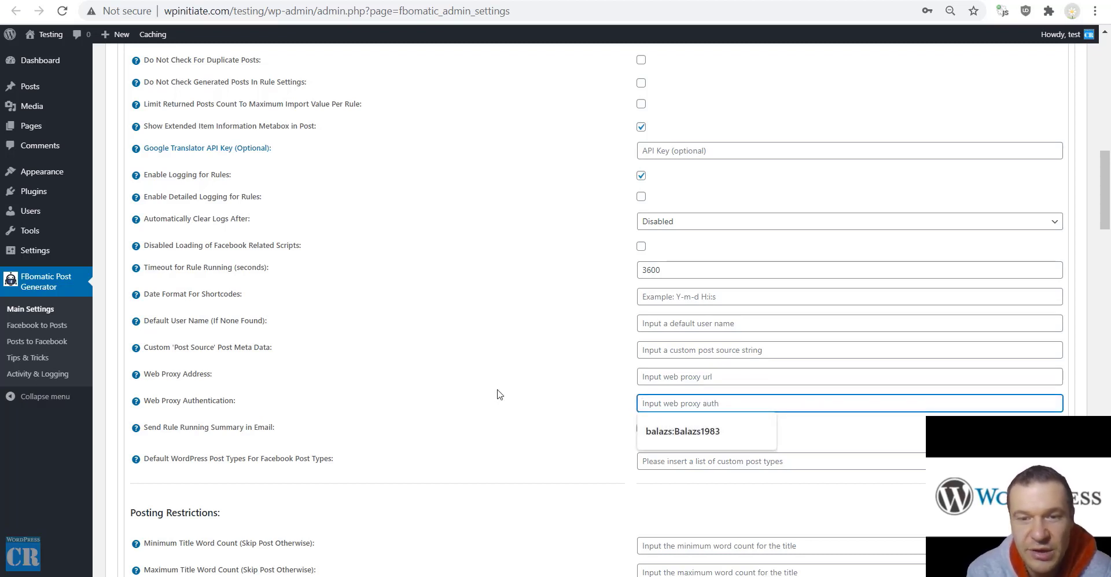
pyautogui.click(481, 400)
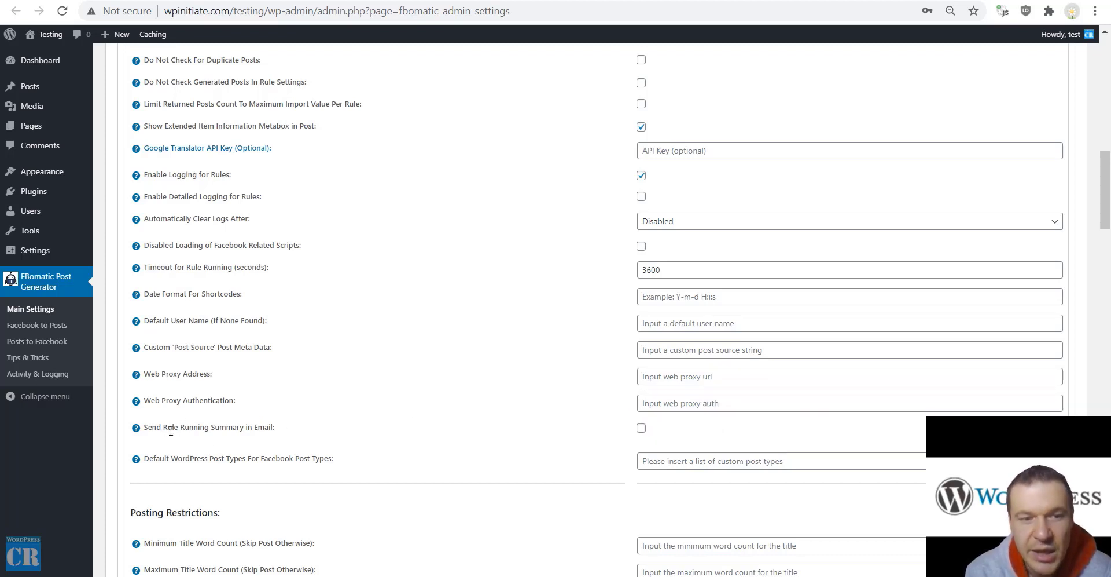
pyautogui.click(642, 427)
pyautogui.scroll(-3, 368, 304)
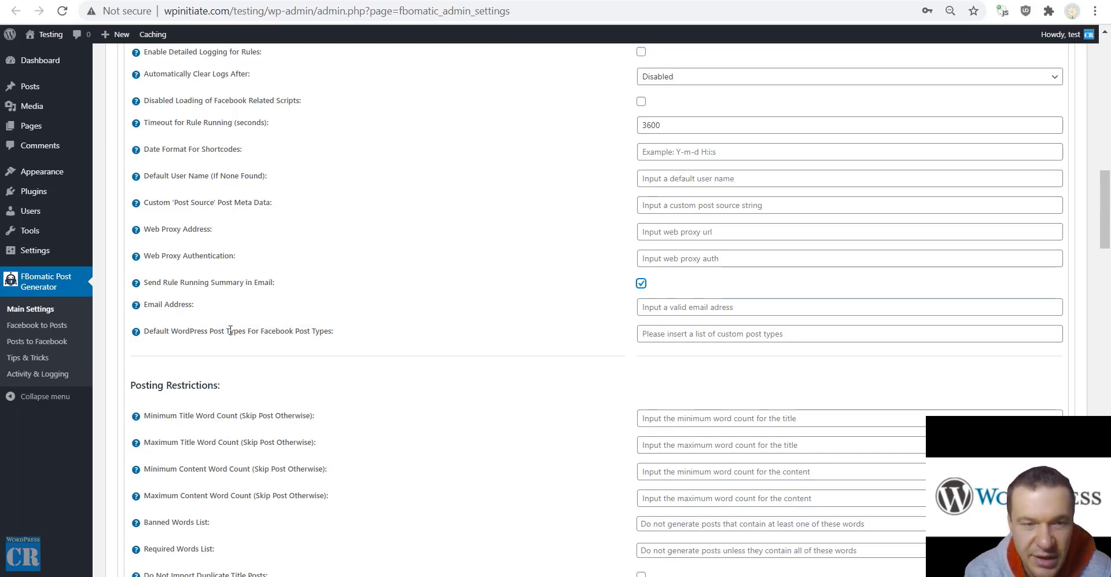
pyautogui.scroll(-2, 218, 331)
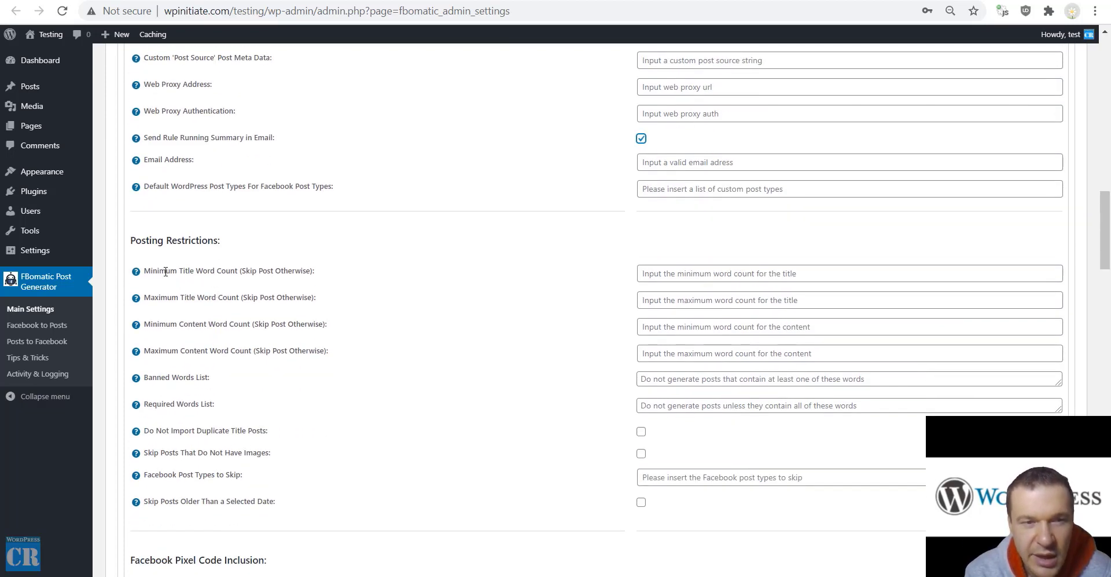
pyautogui.scroll(-3, 192, 285)
pyautogui.scroll(2, 168, 273)
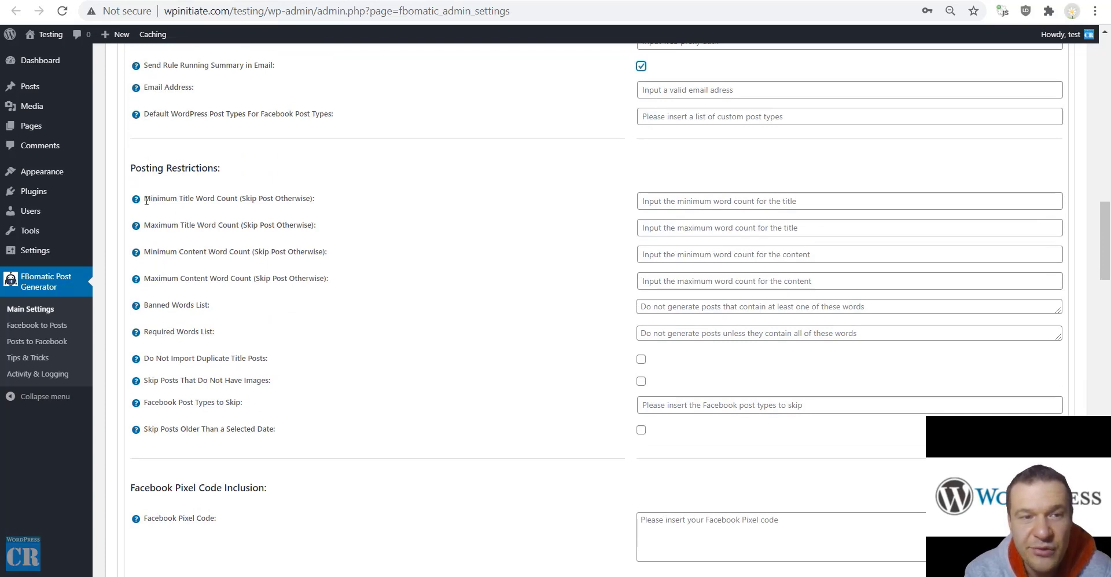
pyautogui.moveTo(143, 198); pyautogui.dragTo(247, 201)
pyautogui.moveTo(152, 227); pyautogui.dragTo(220, 226)
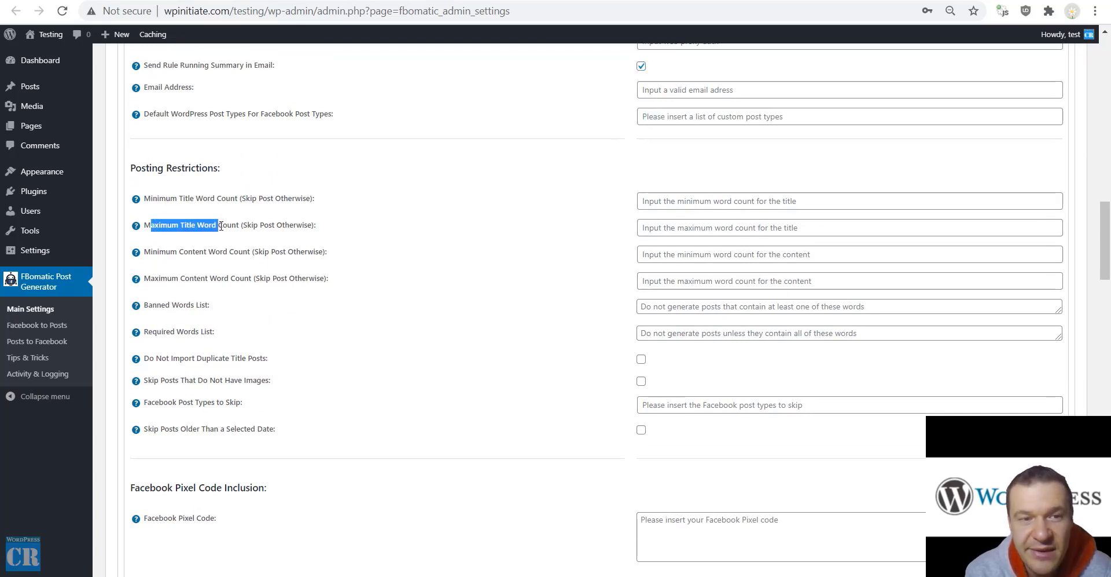
pyautogui.moveTo(153, 255); pyautogui.dragTo(224, 256)
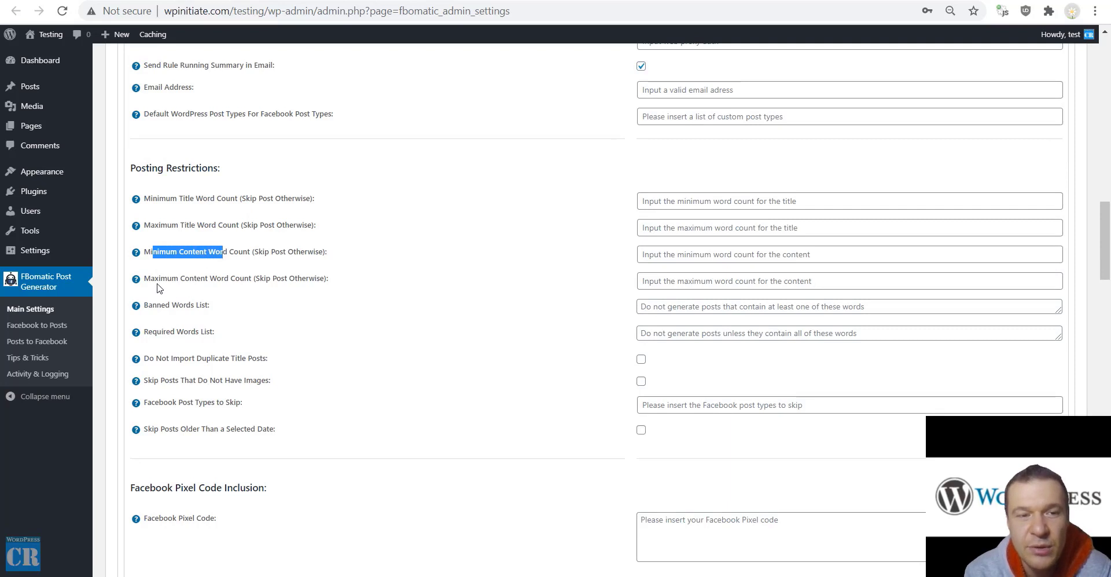
pyautogui.moveTo(156, 280); pyautogui.dragTo(234, 272)
pyautogui.moveTo(148, 303); pyautogui.dragTo(266, 362)
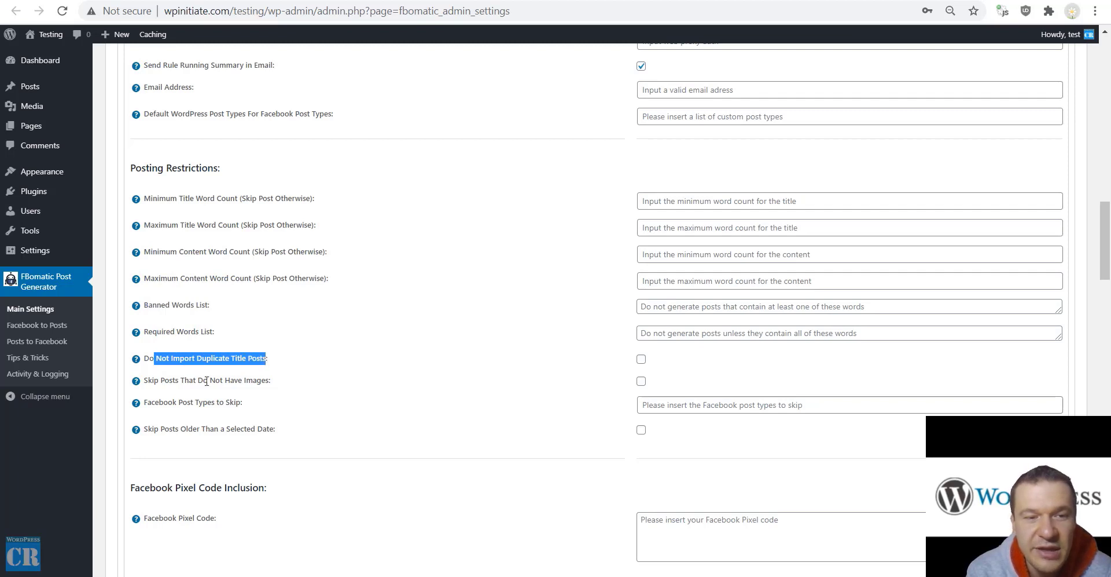
pyautogui.moveTo(156, 383); pyautogui.dragTo(272, 382)
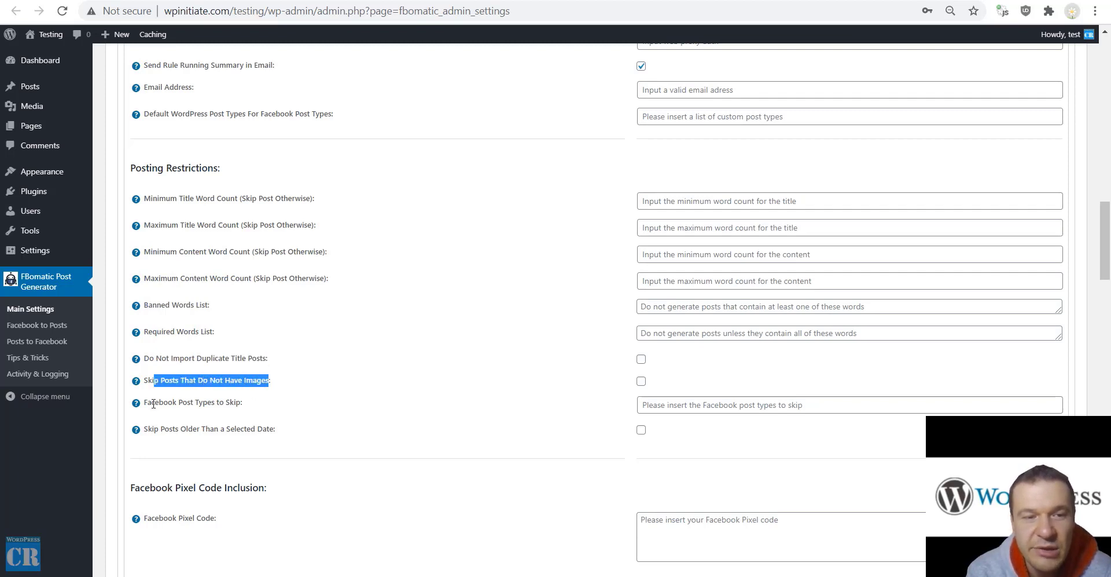
pyautogui.moveTo(150, 403); pyautogui.dragTo(243, 403)
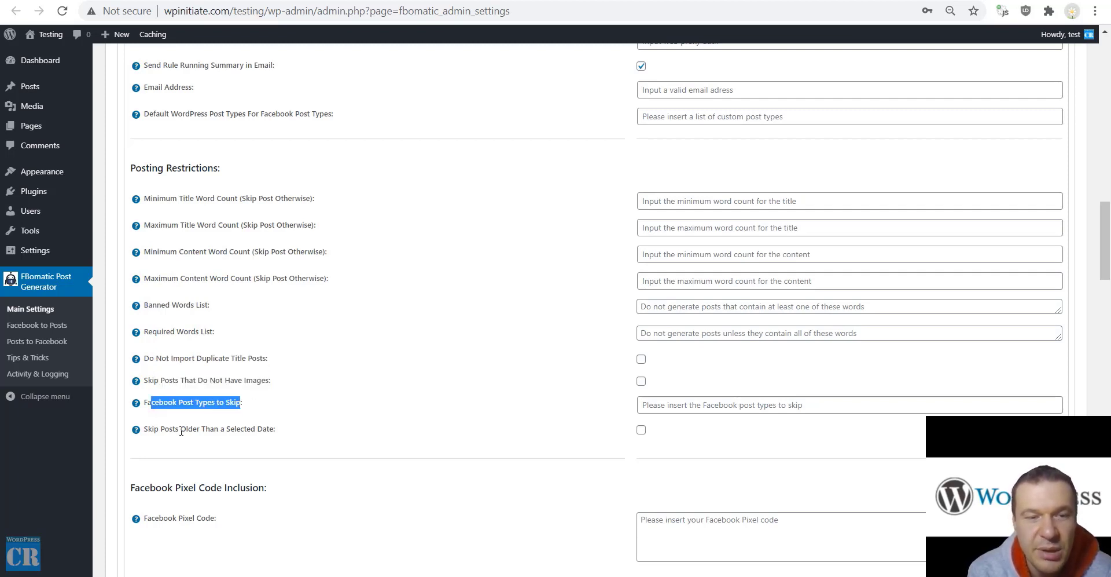
pyautogui.moveTo(149, 429); pyautogui.dragTo(292, 435)
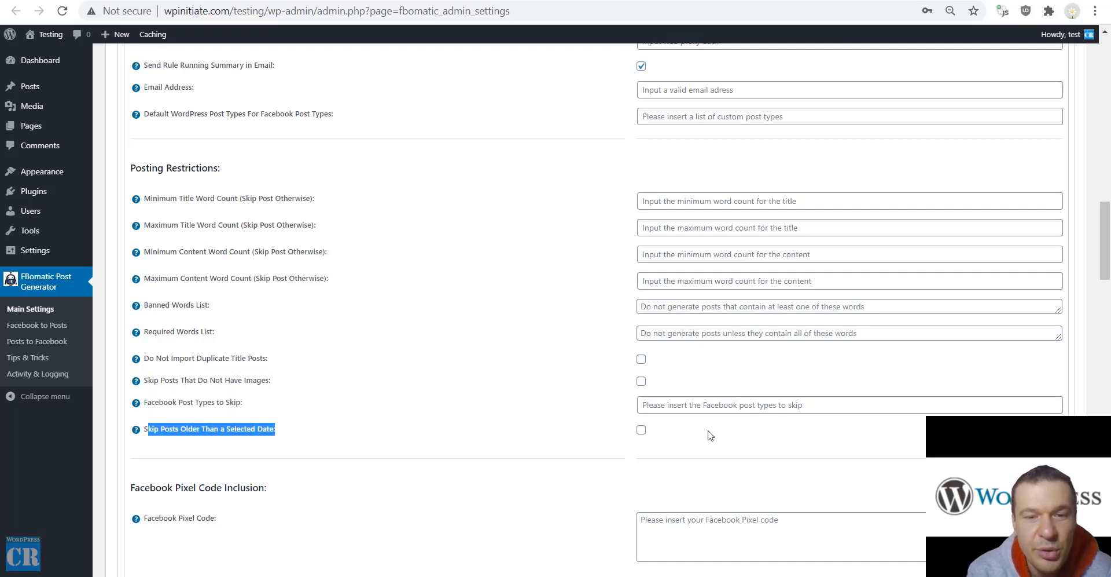
pyautogui.click(640, 432)
pyautogui.click(644, 433)
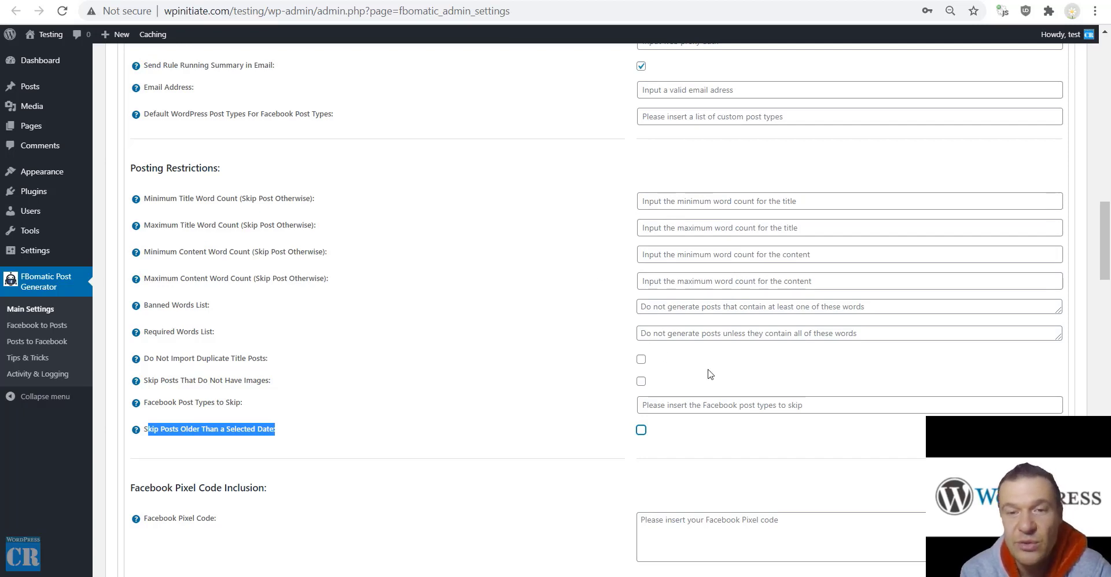
# Review the Facebook Pixel Code Inclusion and the Copy Images From Content Locally options
pyautogui.scroll(-6, 551, 368)
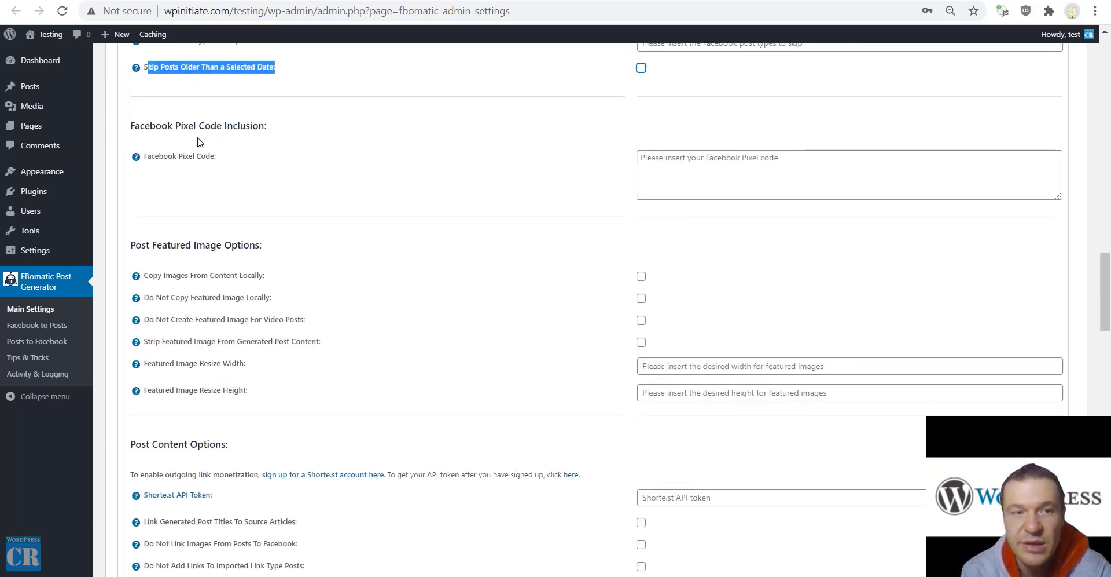
pyautogui.moveTo(146, 125); pyautogui.dragTo(259, 126)
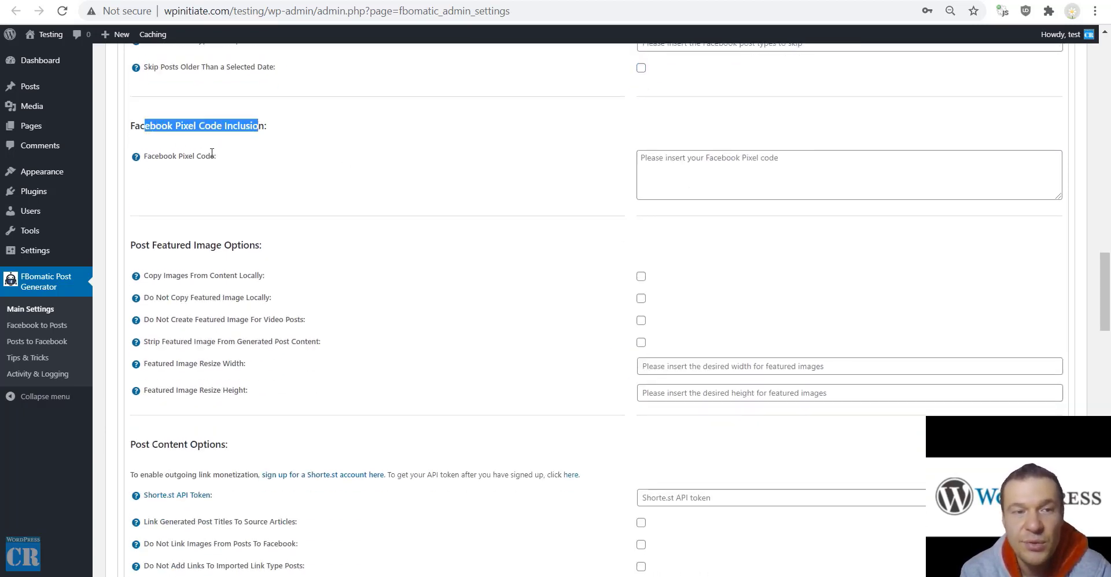
pyautogui.click(638, 170)
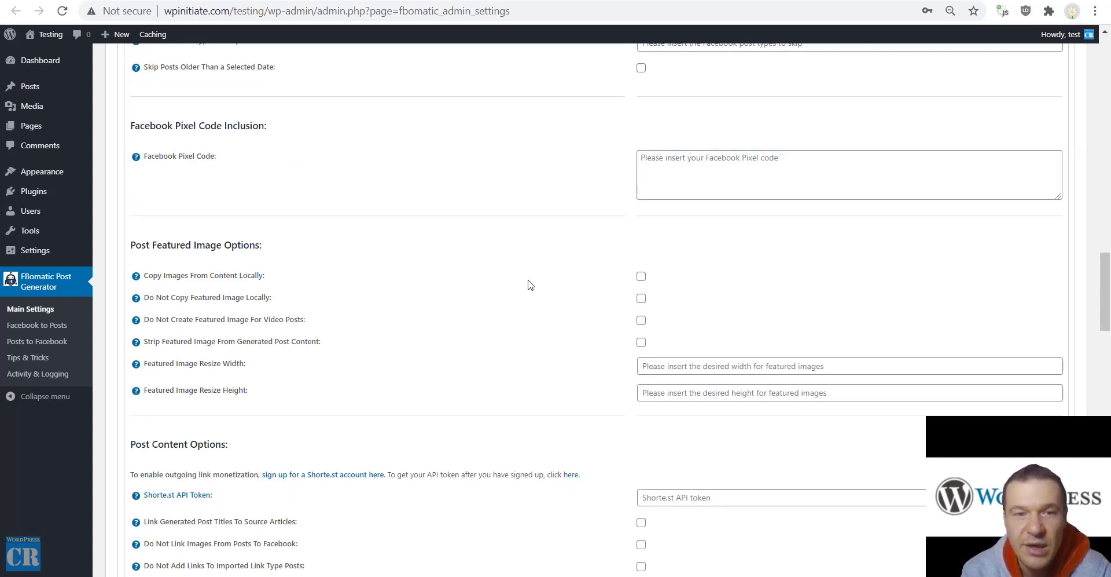
pyautogui.moveTo(149, 272); pyautogui.dragTo(261, 276)
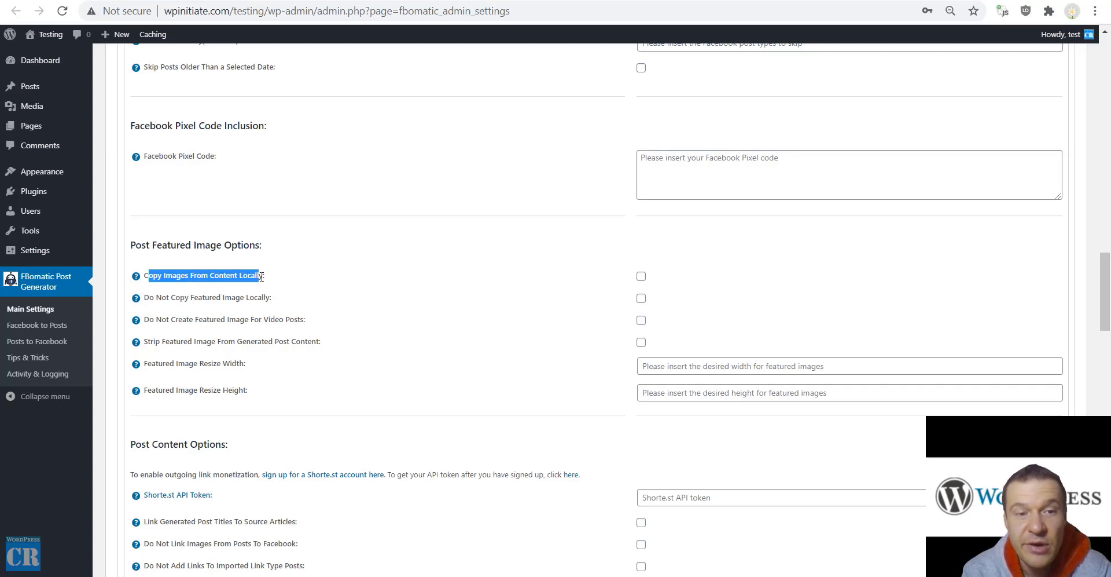
pyautogui.moveTo(154, 297); pyautogui.dragTo(264, 299)
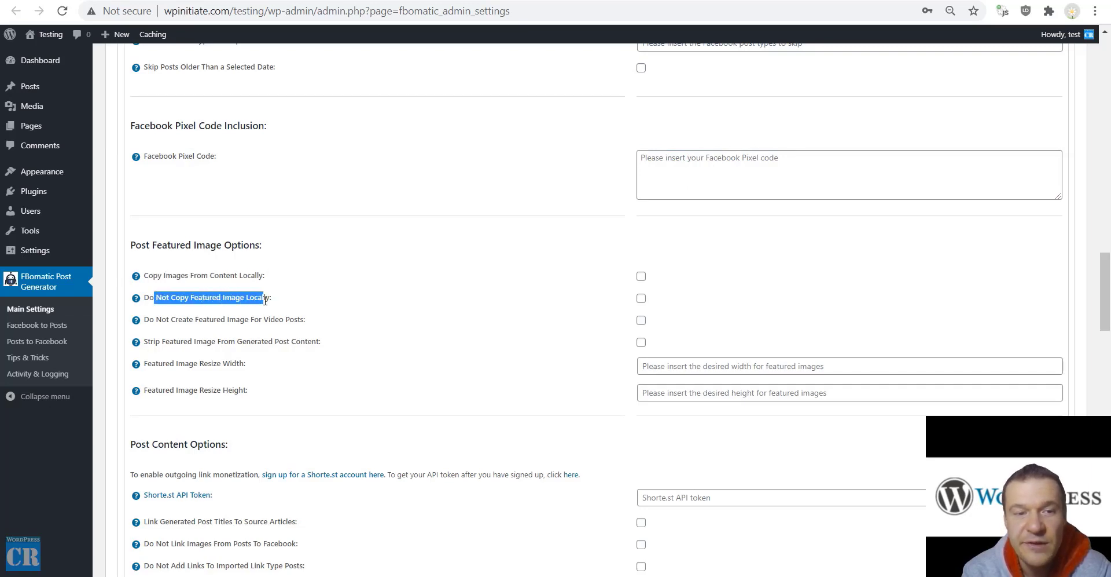
pyautogui.click(164, 275)
pyautogui.moveTo(163, 276); pyautogui.dragTo(264, 276)
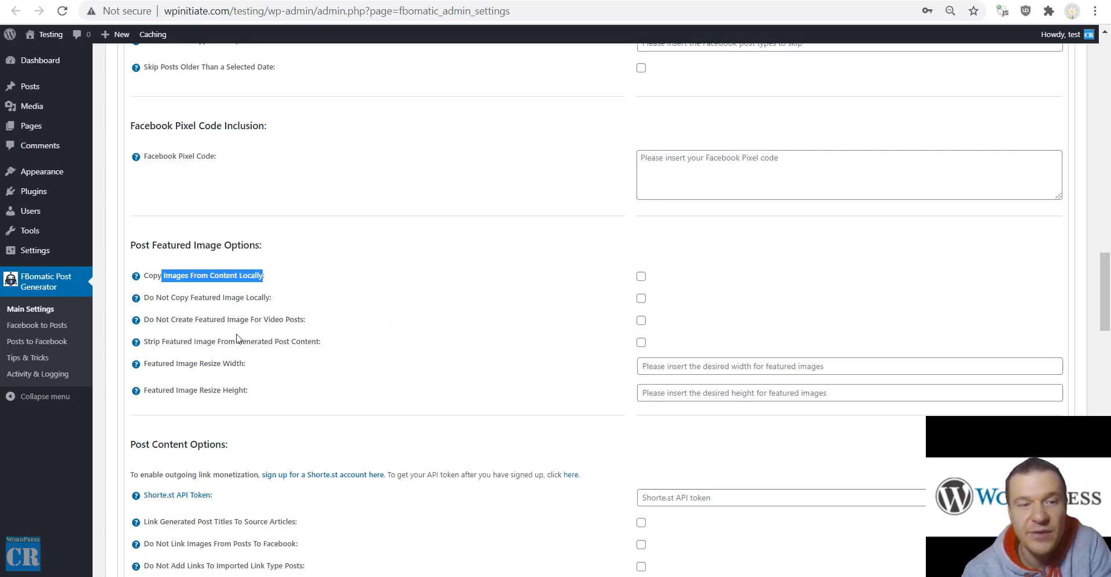
# Enable Strip Featured Image From Generated Post Content, leaving Featured Image Resize Width empty
pyautogui.moveTo(162, 342); pyautogui.dragTo(322, 342)
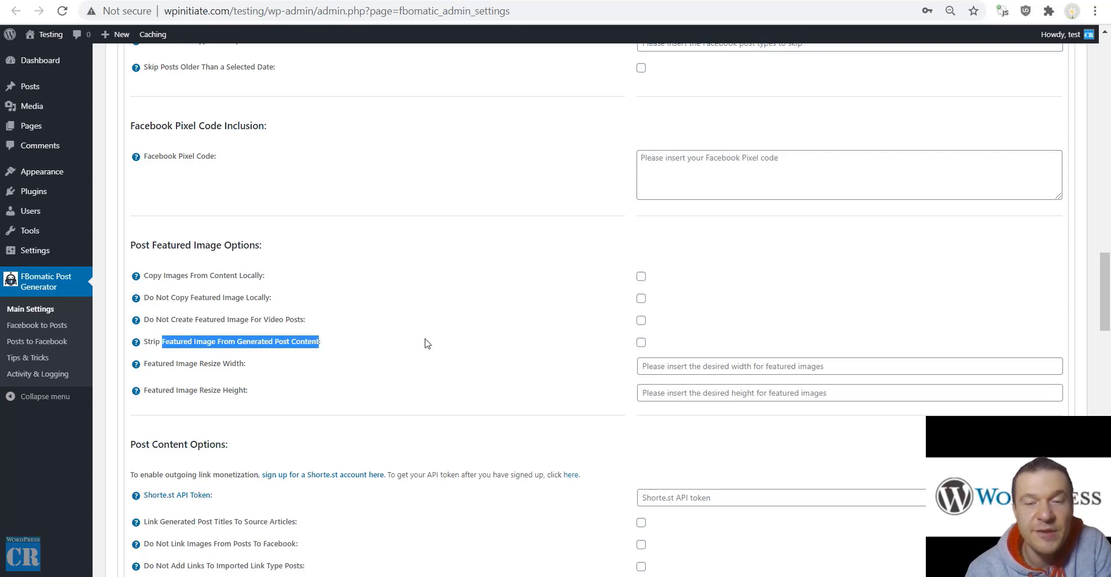
pyautogui.click(641, 342)
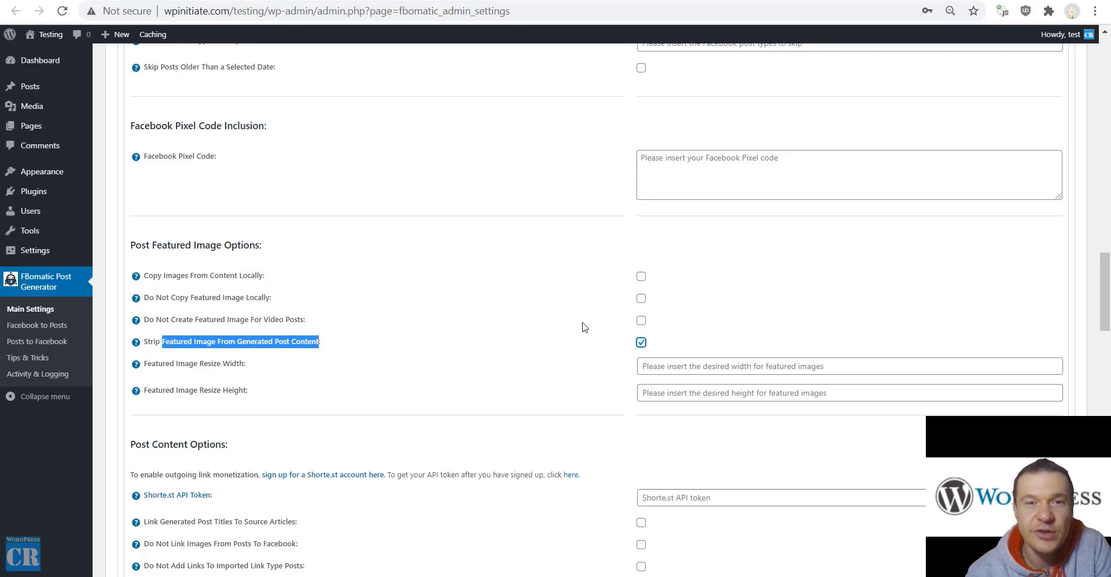
pyautogui.moveTo(321, 342); pyautogui.dragTo(142, 342)
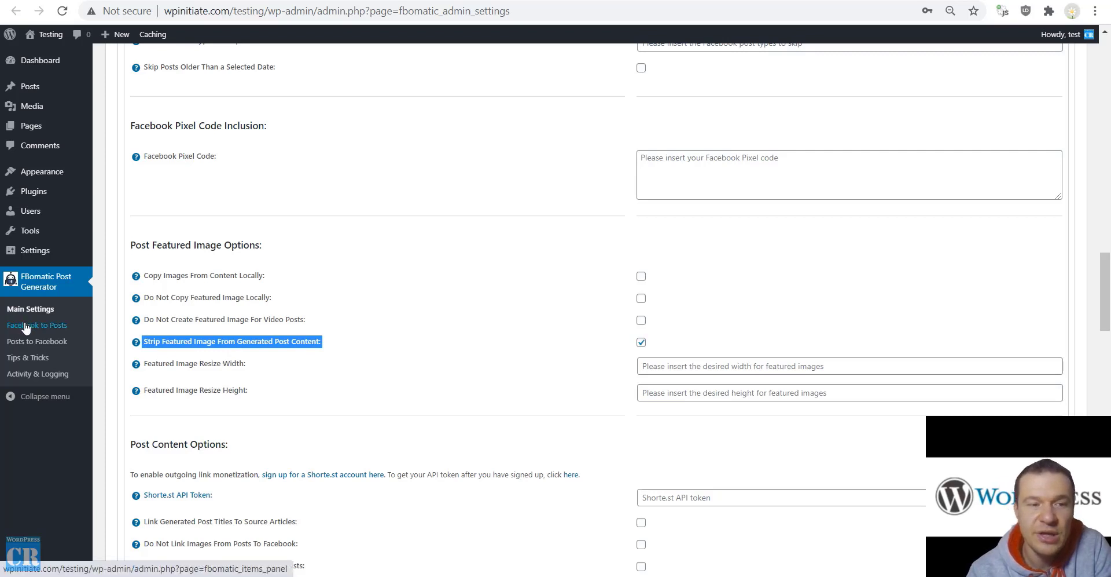
pyautogui.doubleClick(158, 362)
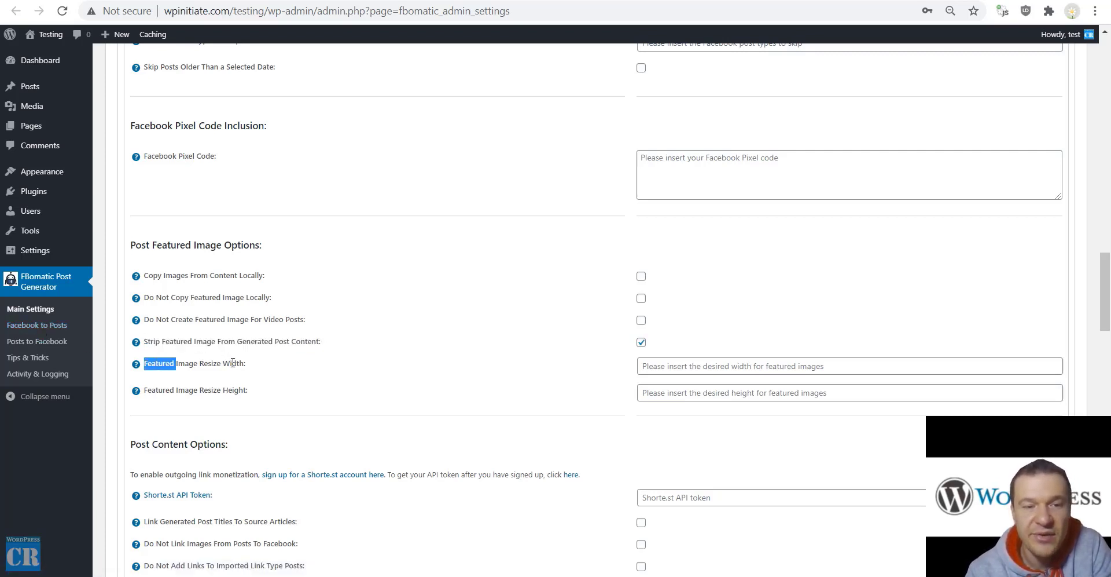
pyautogui.scroll(-5, 232, 382)
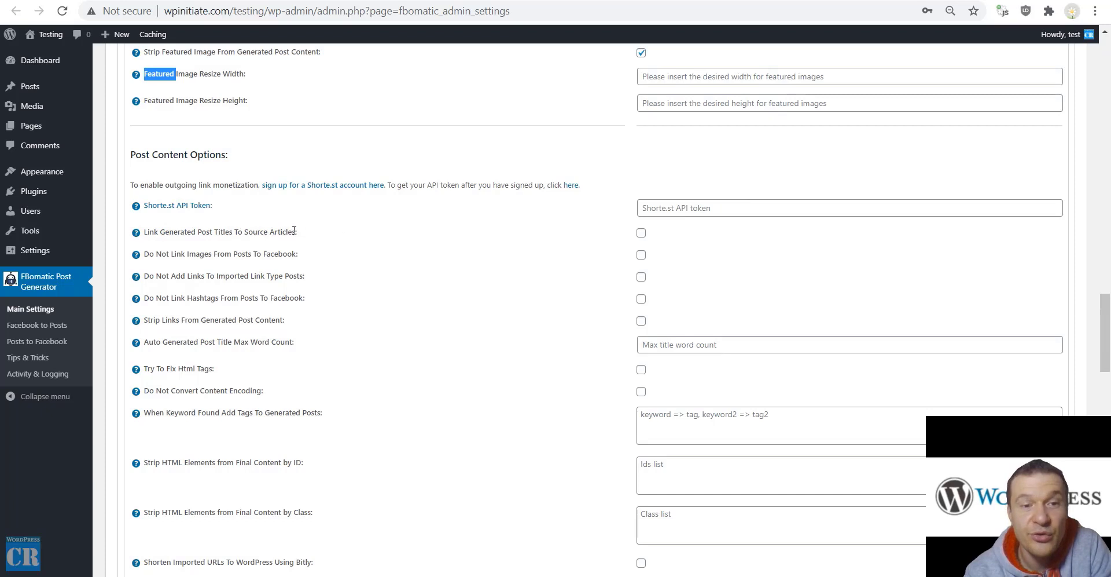
pyautogui.moveTo(294, 231); pyautogui.dragTo(145, 235)
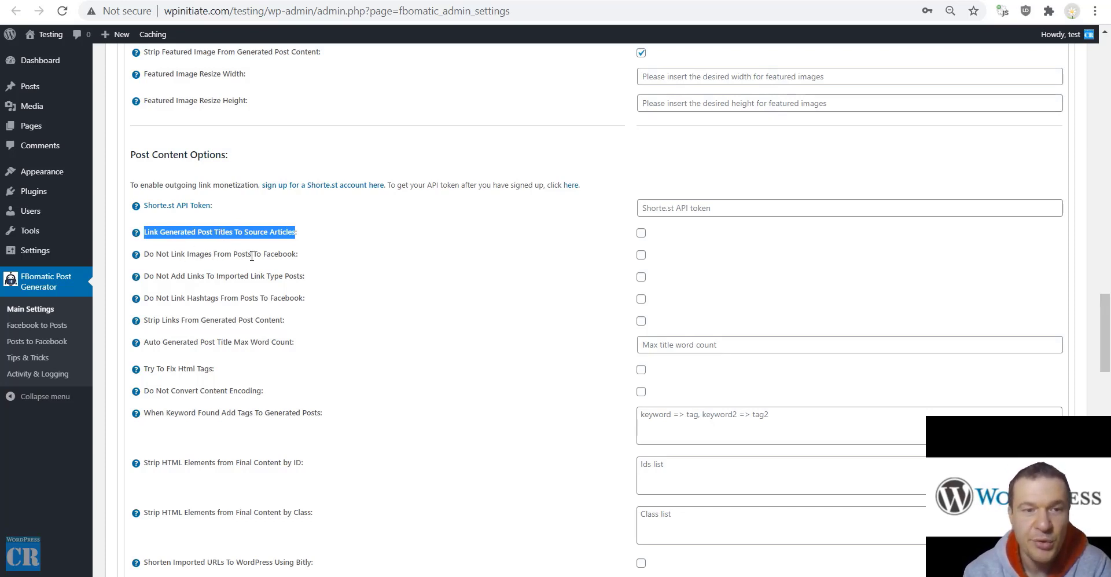
pyautogui.moveTo(297, 255); pyautogui.dragTo(145, 262)
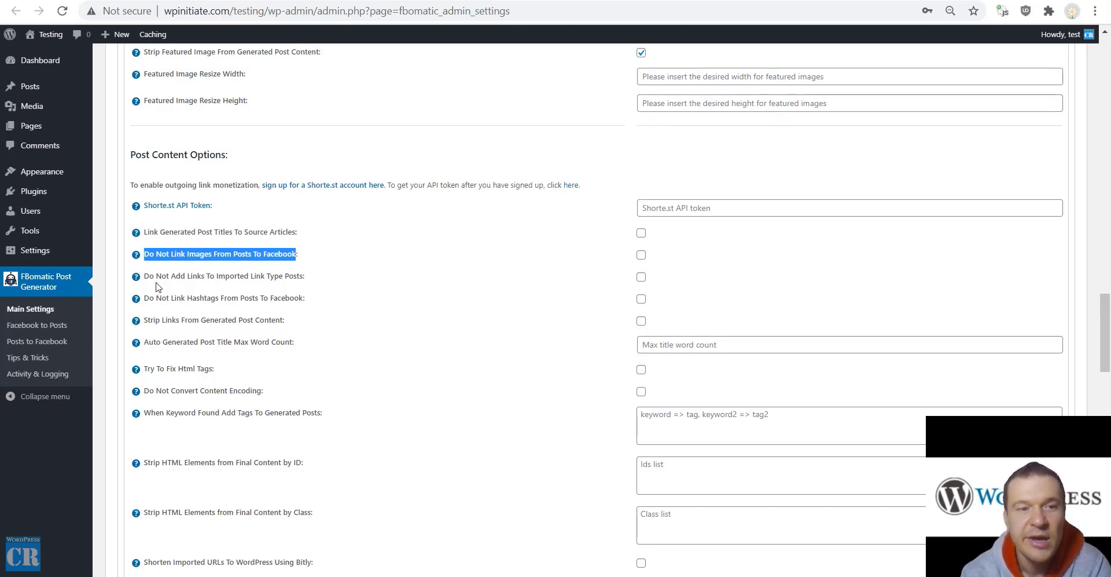
pyautogui.moveTo(154, 276); pyautogui.dragTo(304, 279)
pyautogui.doubleClick(258, 278)
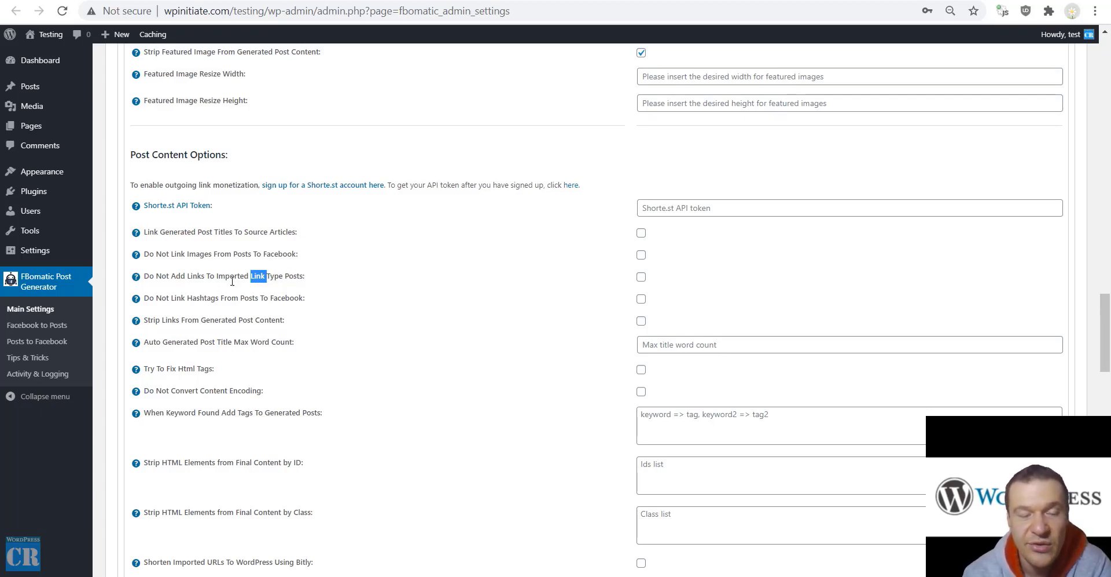
pyautogui.moveTo(151, 297); pyautogui.dragTo(305, 298)
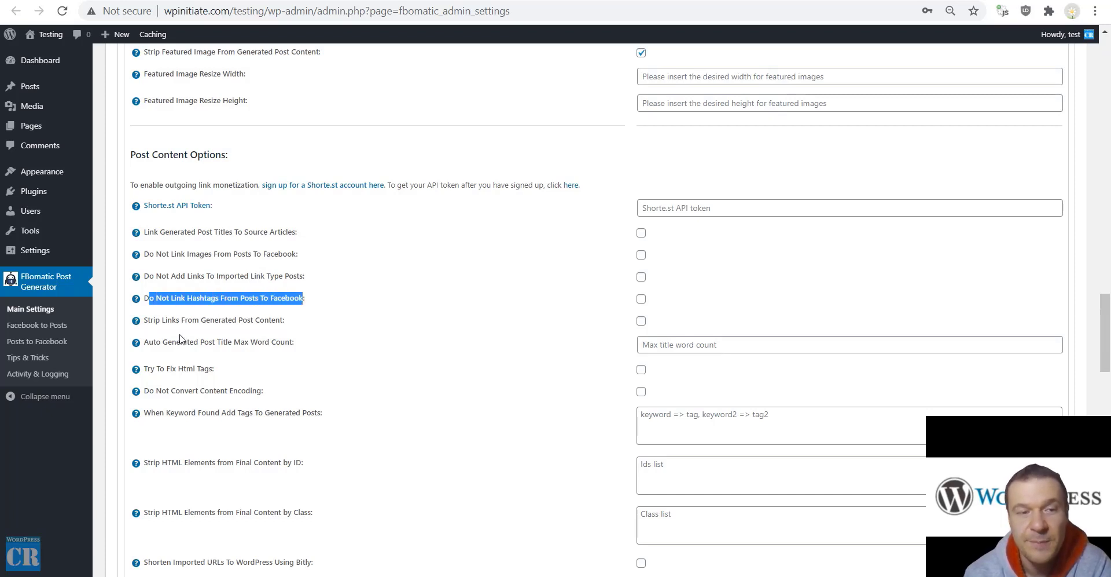
pyautogui.moveTo(154, 320); pyautogui.dragTo(284, 318)
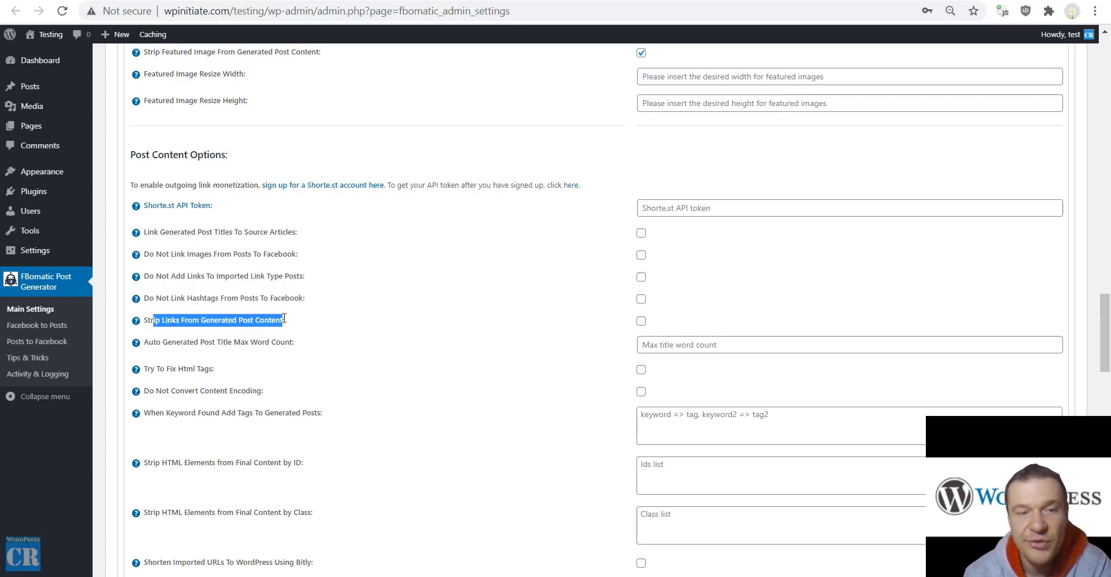
pyautogui.moveTo(153, 342); pyautogui.dragTo(290, 343)
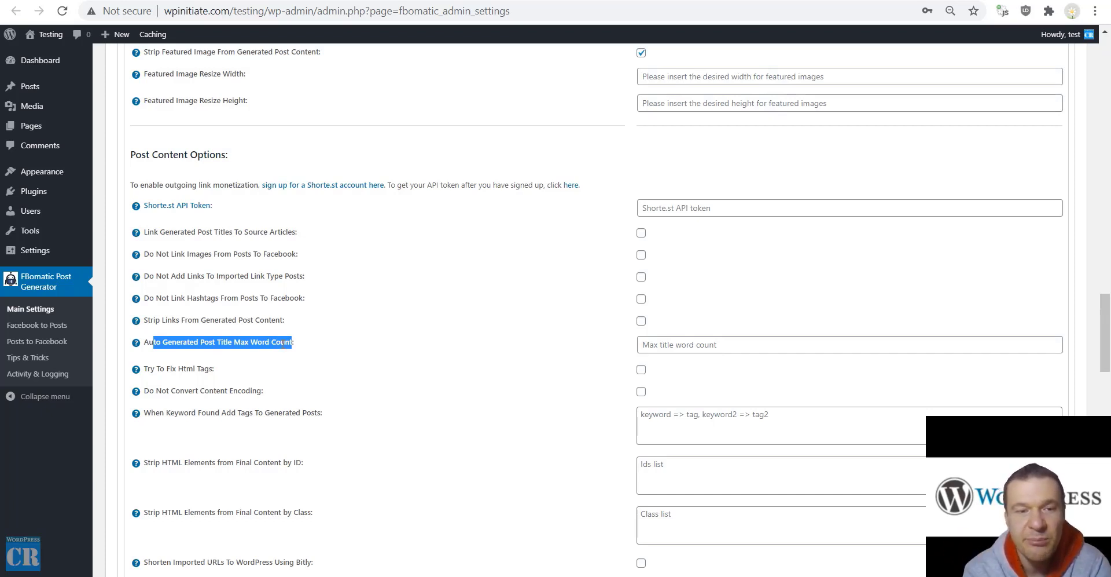
pyautogui.scroll(-2, 272, 364)
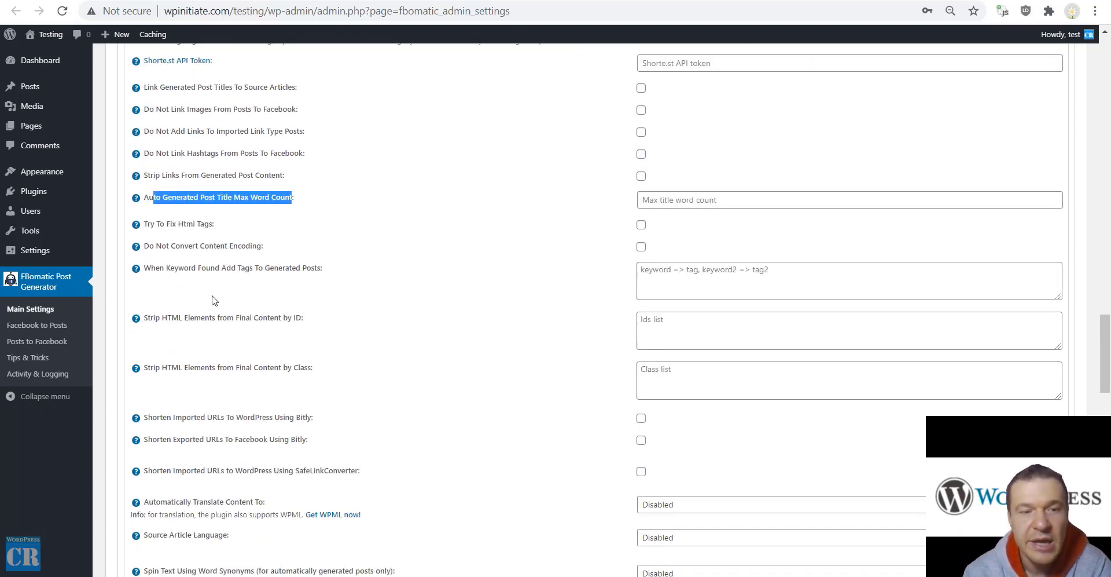
pyautogui.moveTo(145, 222); pyautogui.dragTo(211, 223)
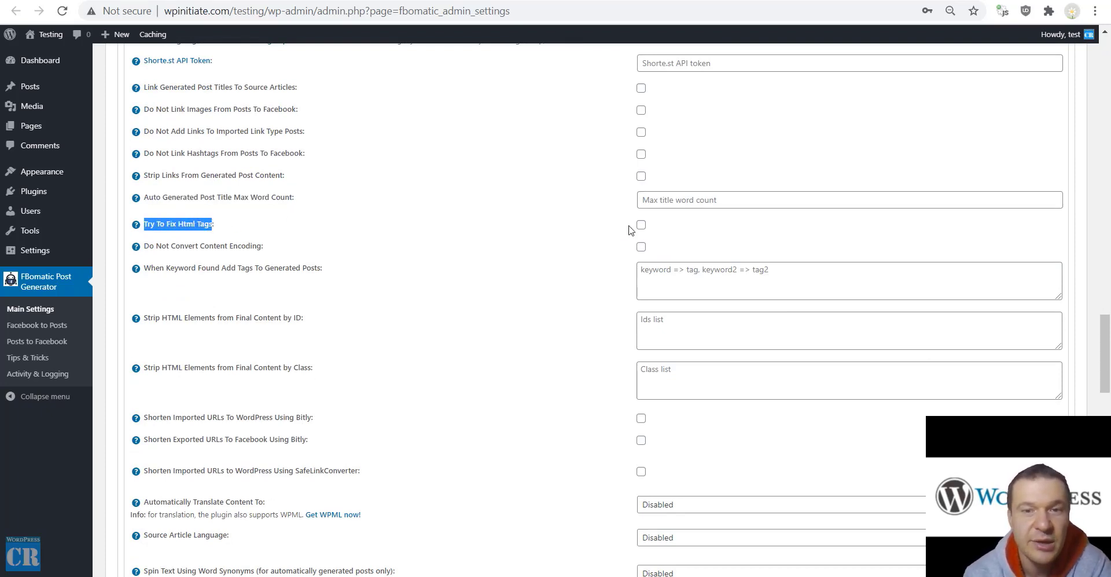
pyautogui.doubleClick(162, 246)
pyautogui.moveTo(185, 249); pyautogui.dragTo(263, 249)
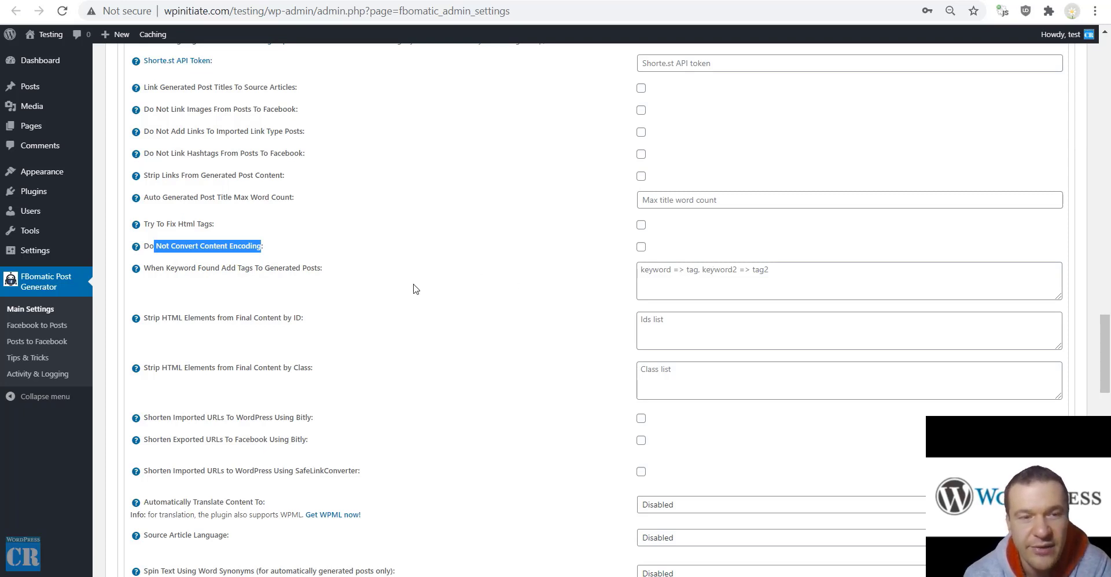
pyautogui.moveTo(153, 319); pyautogui.dragTo(273, 316)
pyautogui.doubleClick(297, 317)
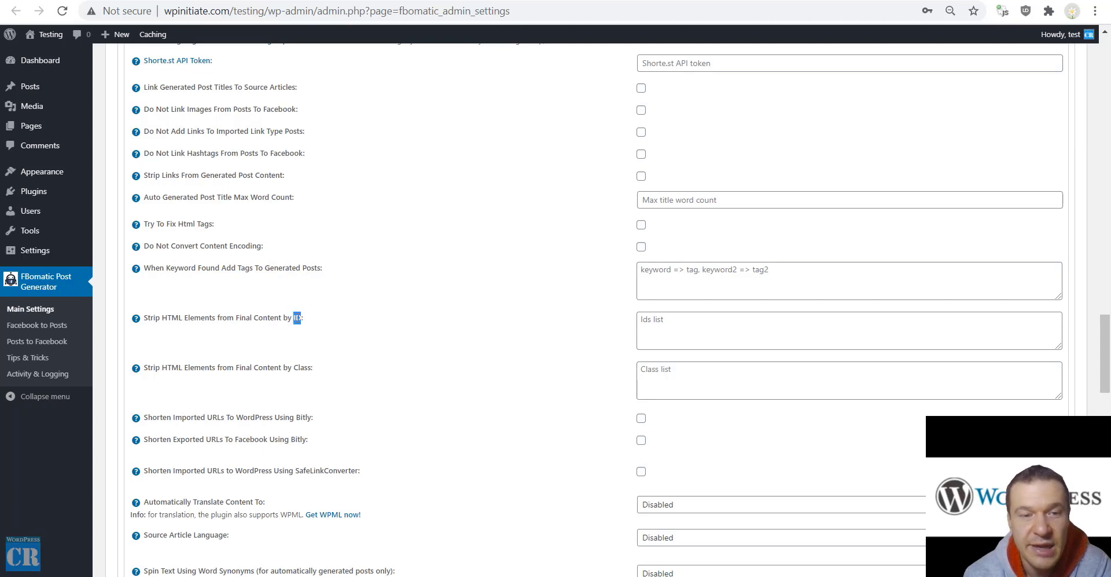
pyautogui.doubleClick(301, 368)
pyautogui.scroll(-3, 269, 421)
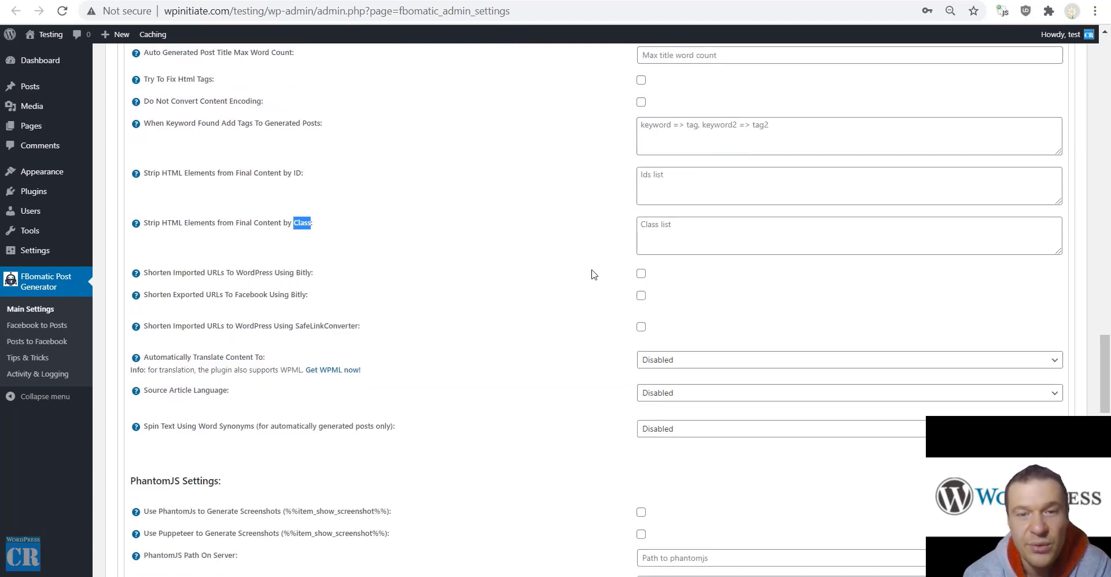
pyautogui.click(641, 273)
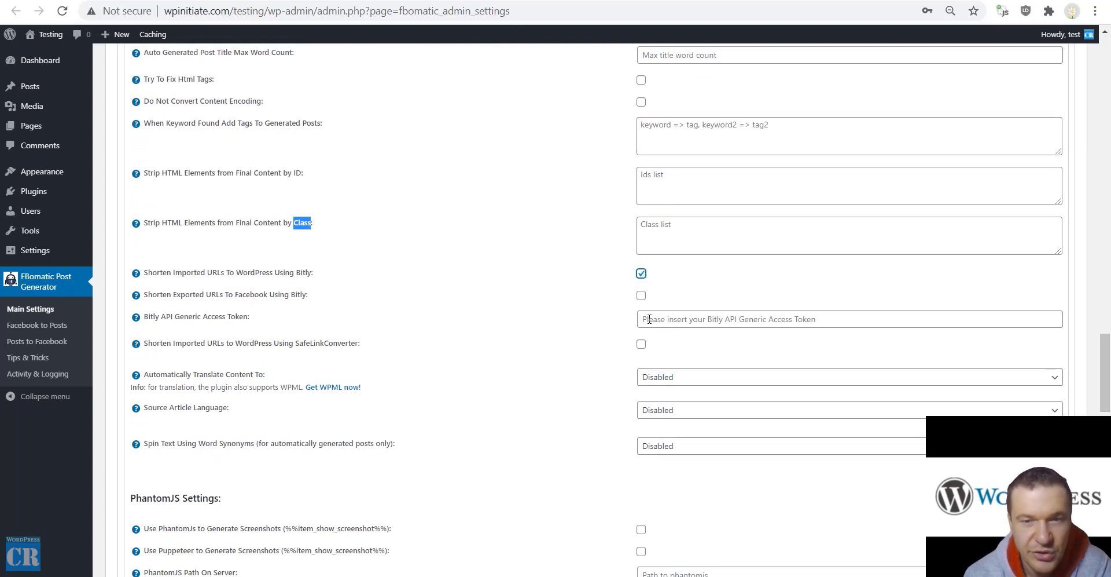
pyautogui.click(642, 296)
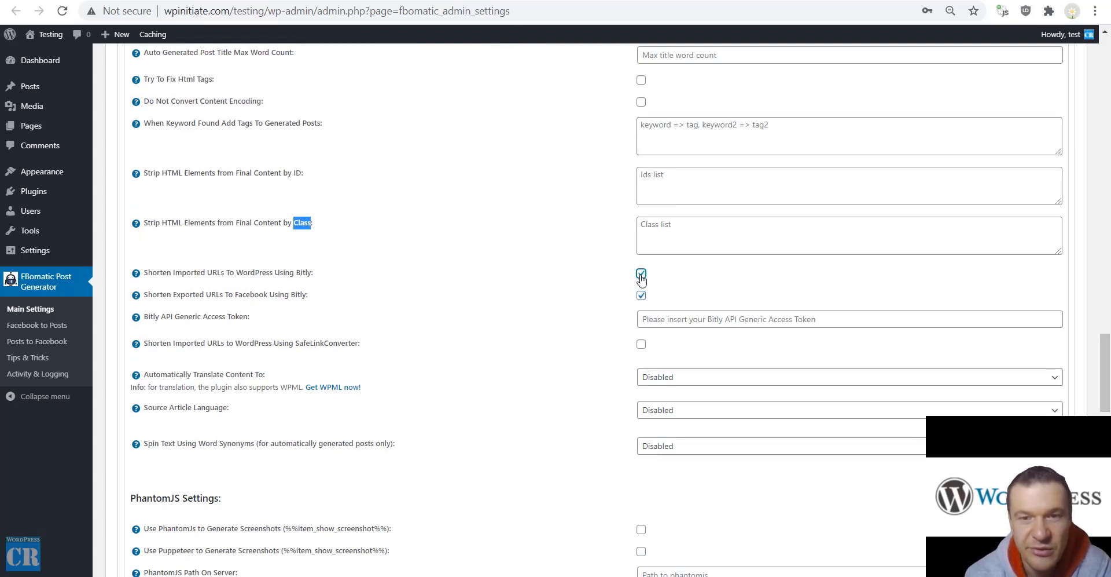
pyautogui.click(641, 273)
pyautogui.click(642, 295)
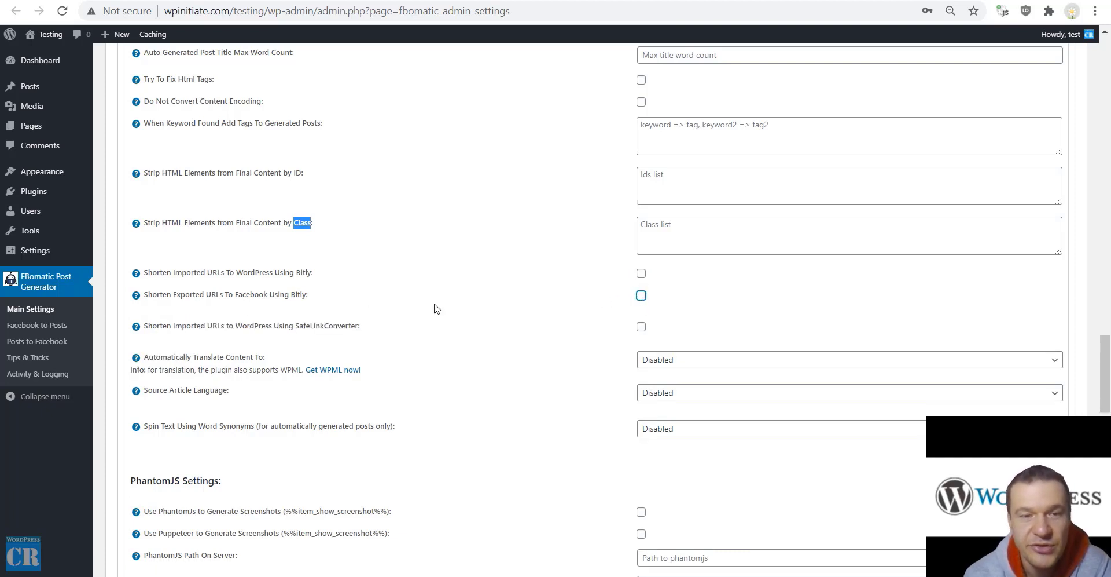
pyautogui.moveTo(160, 328); pyautogui.dragTo(296, 328)
pyautogui.doubleClick(323, 328)
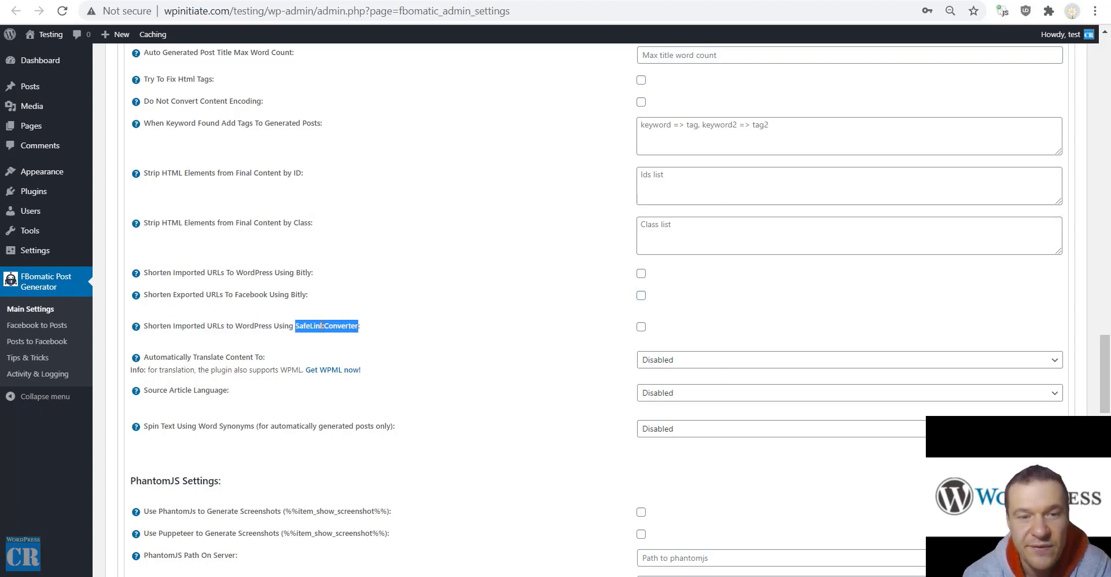
pyautogui.moveTo(155, 357); pyautogui.dragTo(258, 357)
pyautogui.click(680, 360)
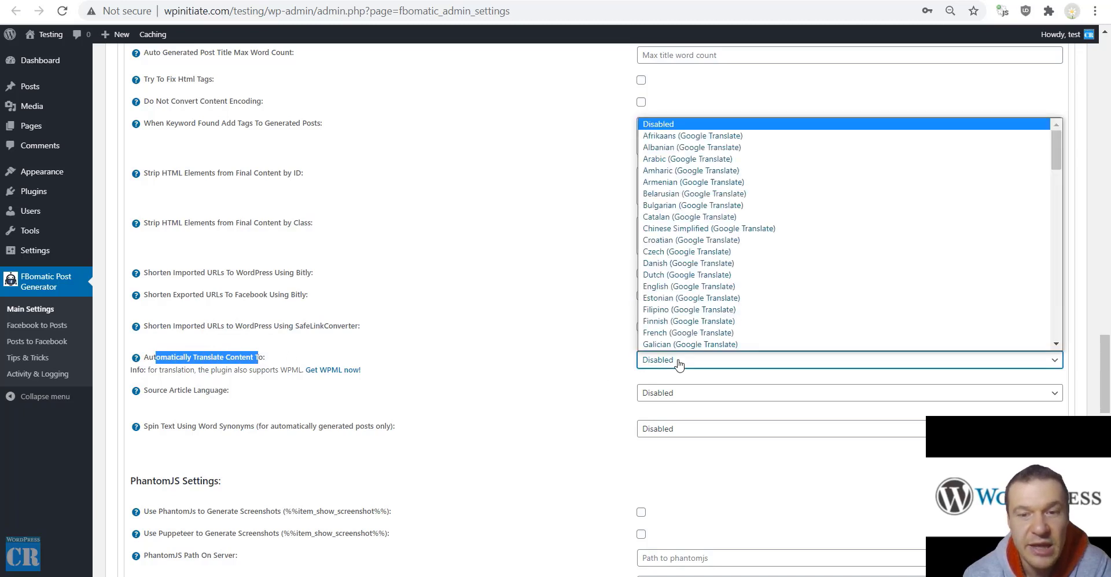
pyautogui.scroll(-15, 706, 237)
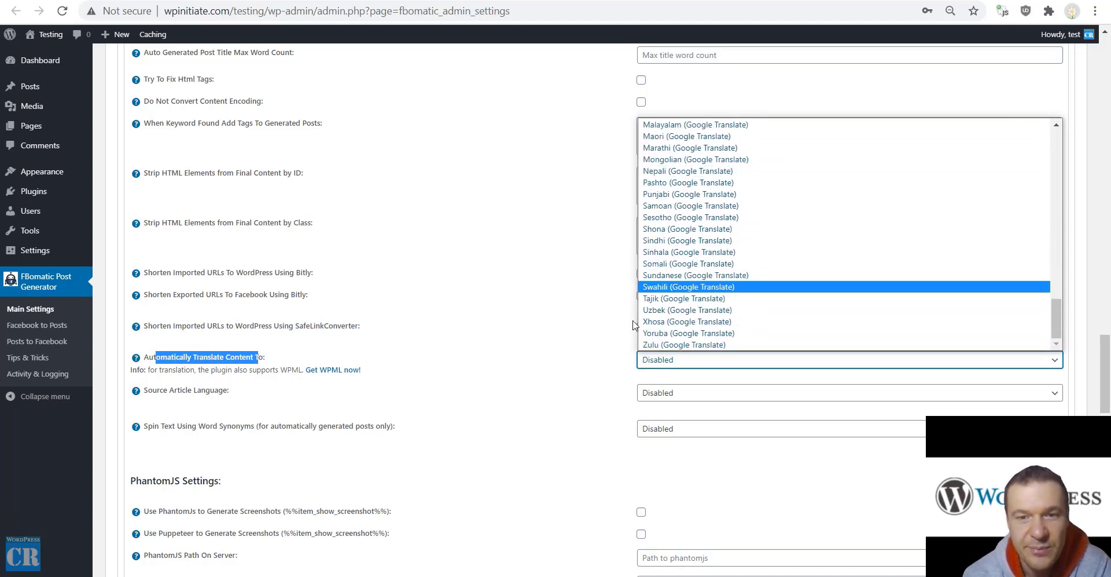
pyautogui.click(585, 347)
pyautogui.scroll(-3, 492, 365)
pyautogui.click(688, 249)
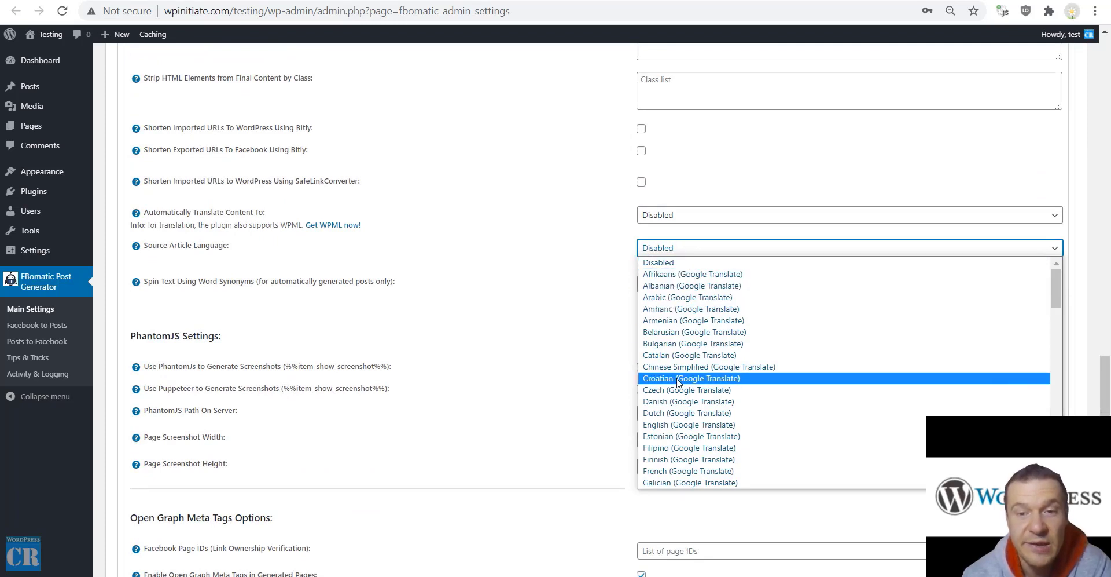
pyautogui.scroll(-5, 686, 379)
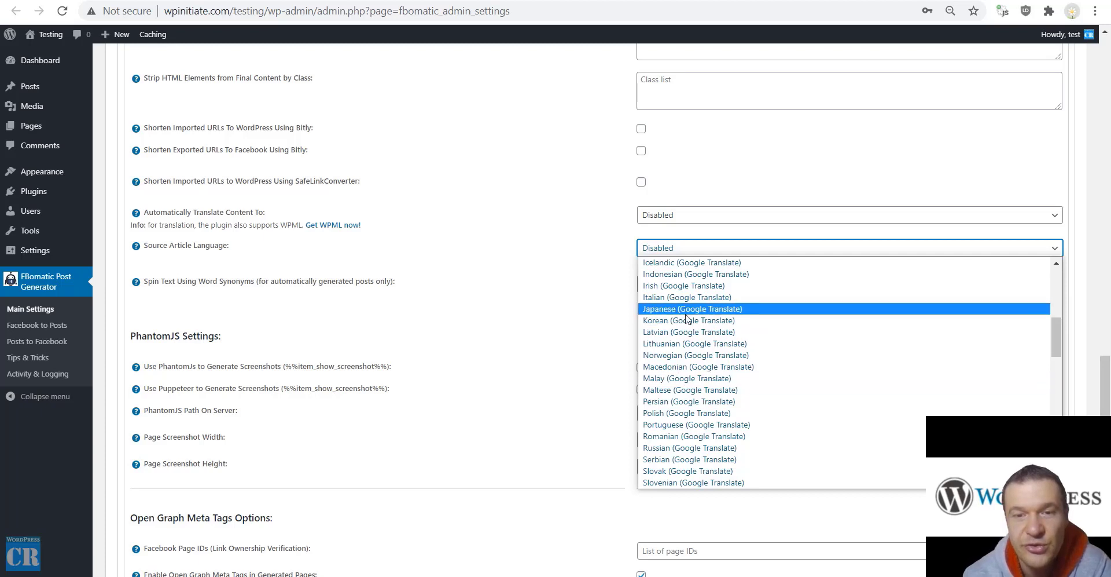
pyautogui.scroll(3, 639, 338)
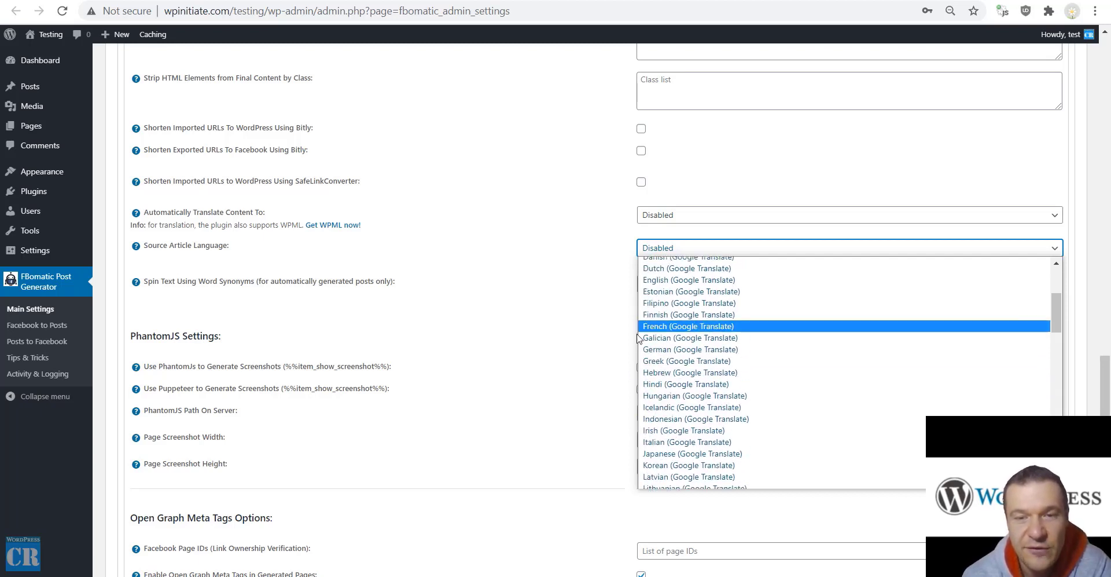
pyautogui.click(537, 239)
pyautogui.click(657, 216)
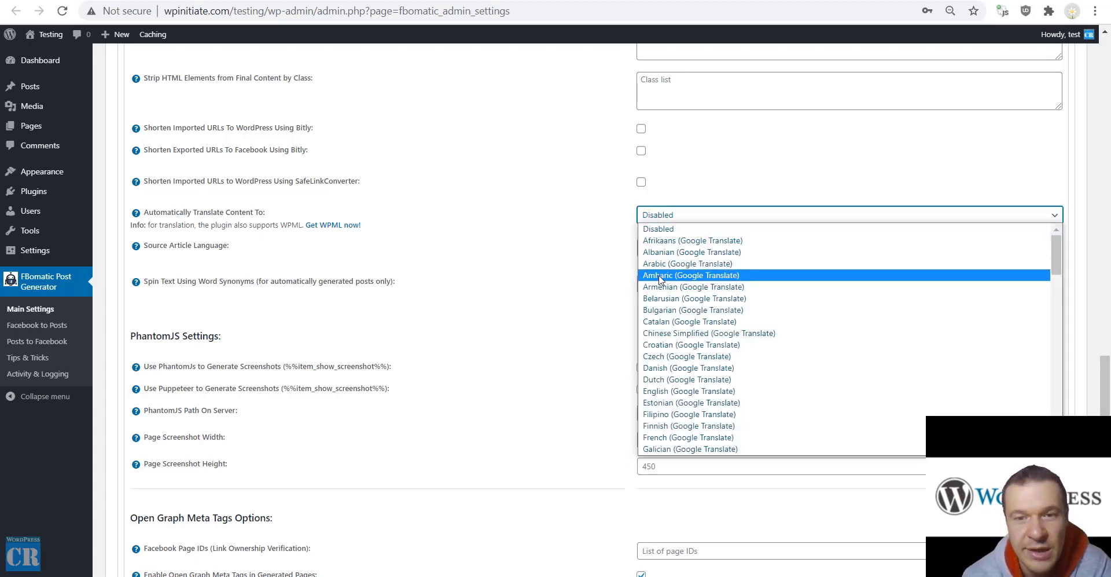
pyautogui.tripleClick(551, 238)
pyautogui.click(176, 278)
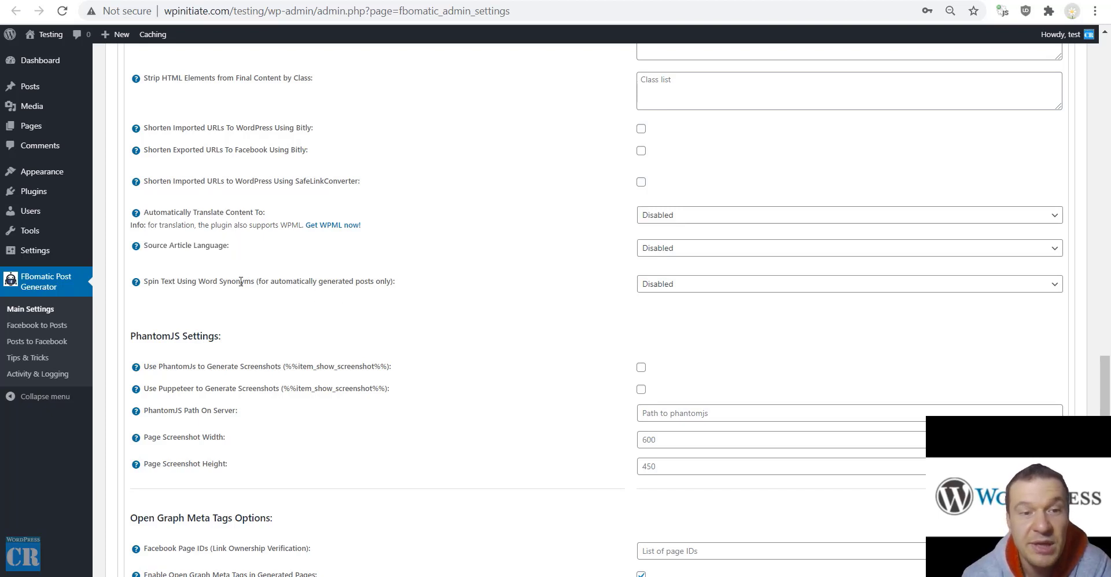
pyautogui.click(689, 290)
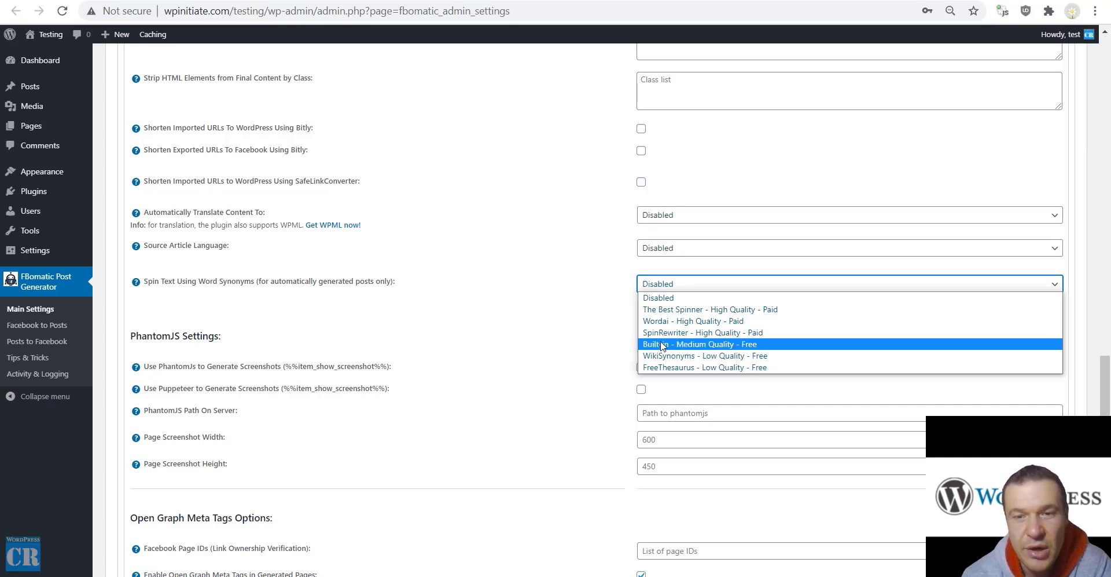
pyautogui.click(486, 283)
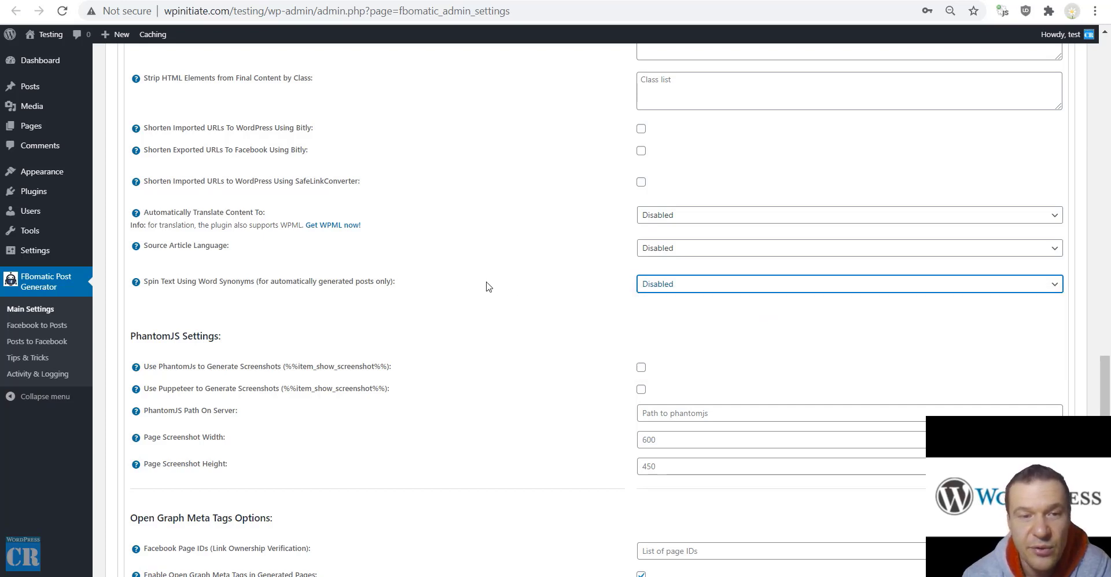
pyautogui.scroll(-3, 313, 313)
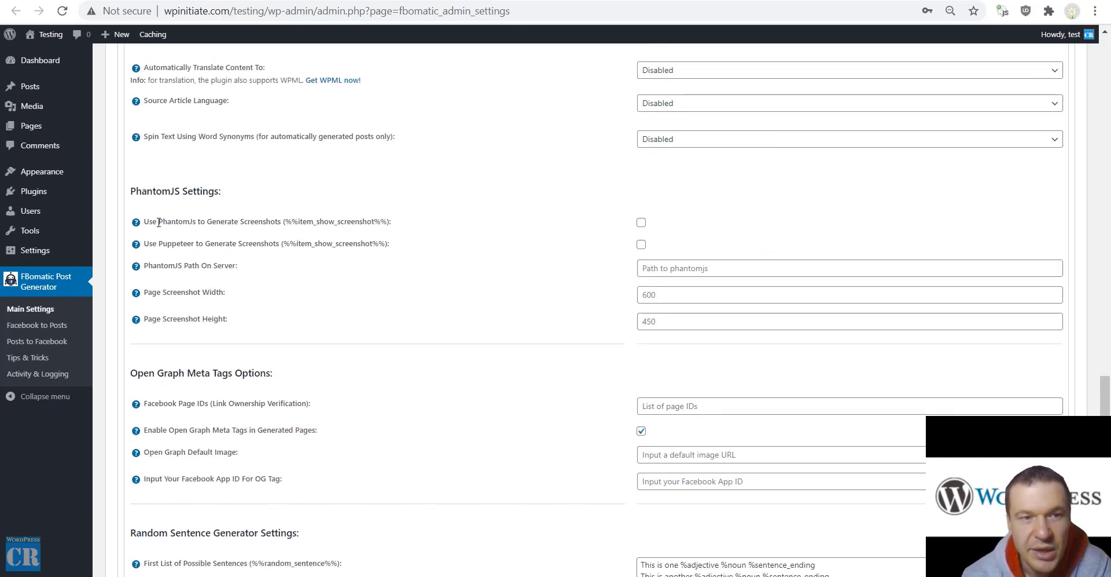
pyautogui.moveTo(158, 222); pyautogui.dragTo(279, 230)
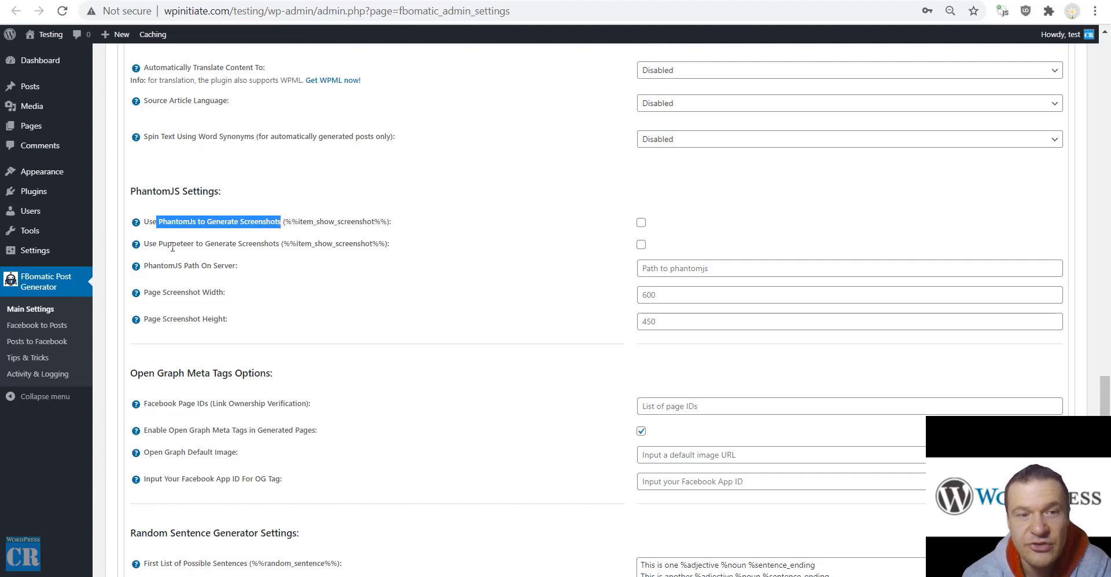
pyautogui.moveTo(159, 245); pyautogui.dragTo(273, 245)
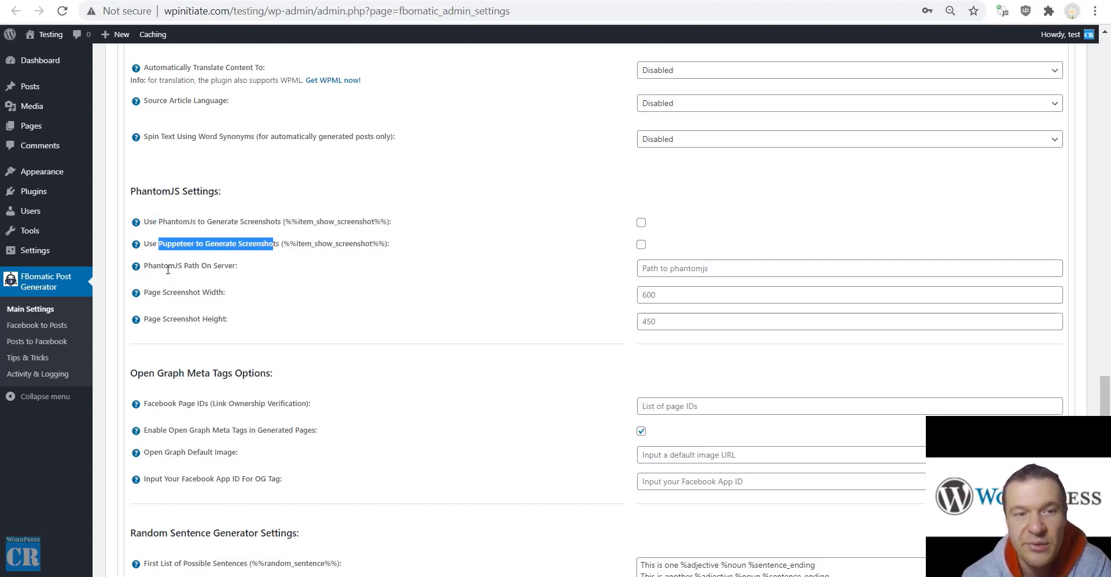
pyautogui.moveTo(157, 265); pyautogui.dragTo(233, 266)
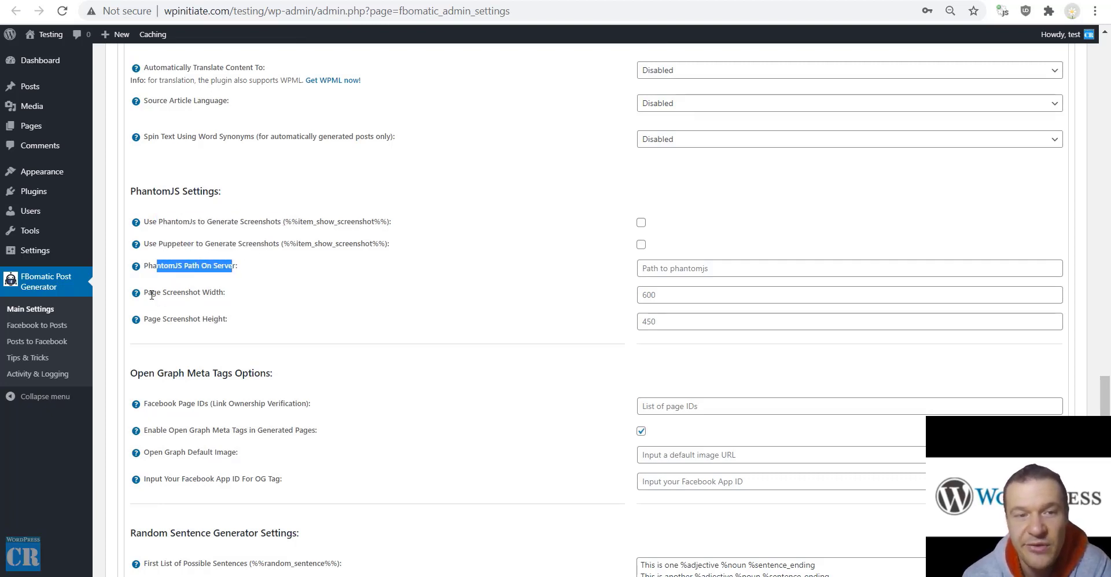
pyautogui.moveTo(151, 295); pyautogui.dragTo(213, 294)
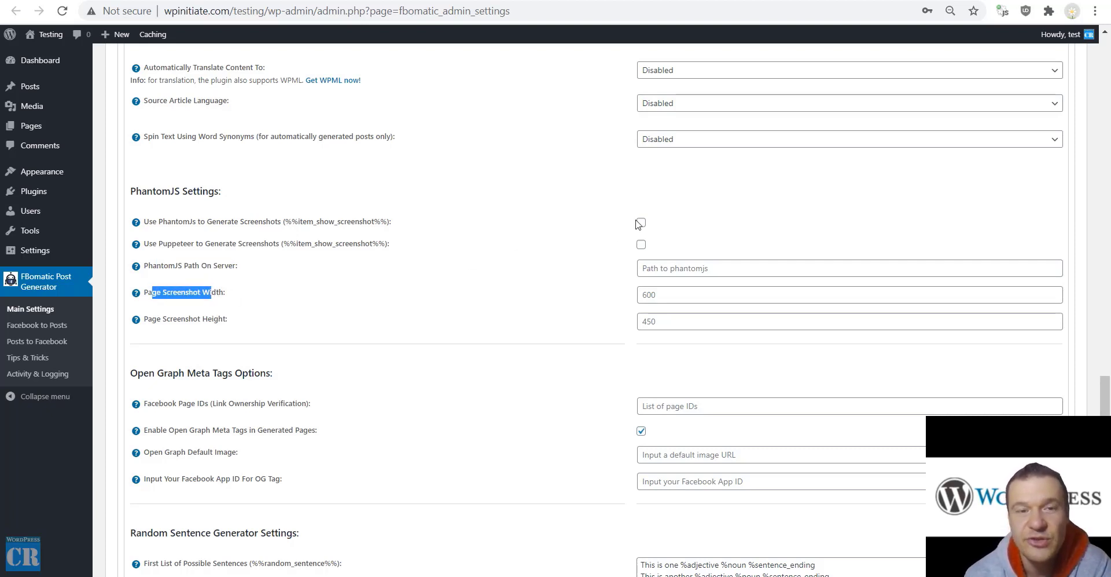
pyautogui.click(561, 221)
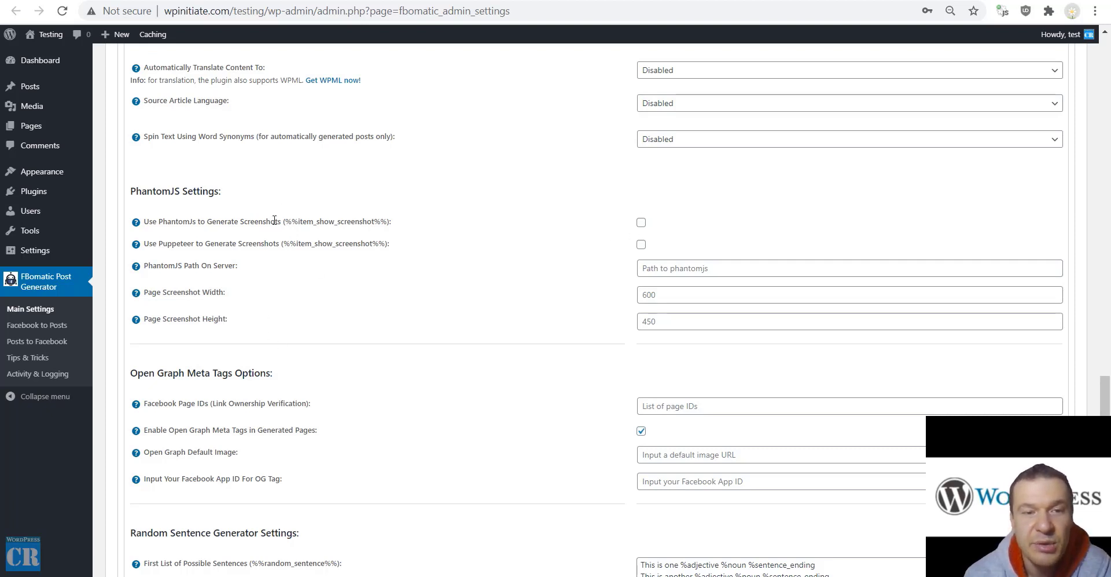
pyautogui.moveTo(289, 223); pyautogui.dragTo(388, 220)
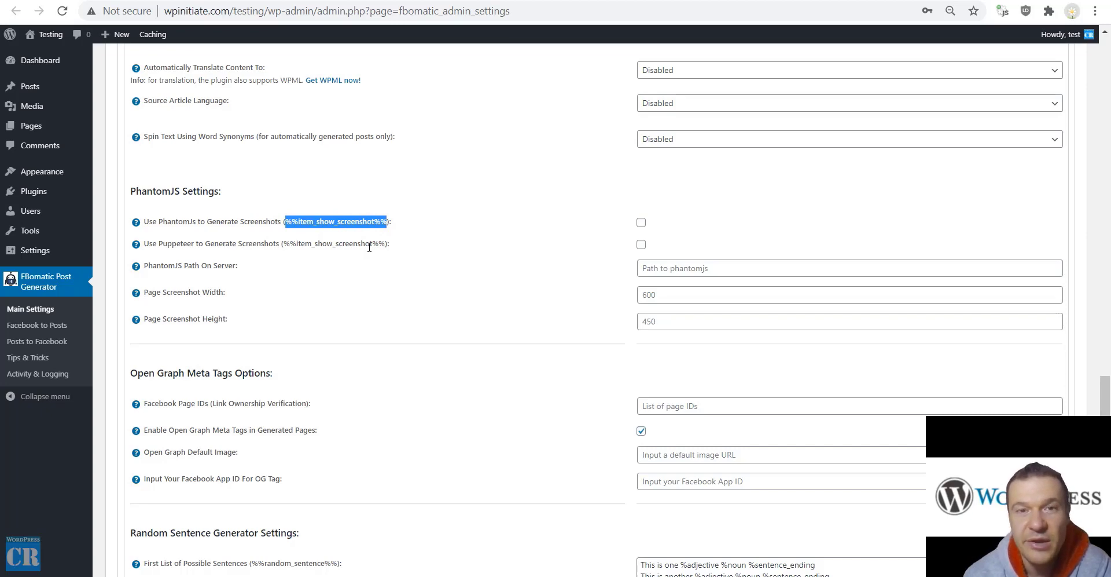
pyautogui.scroll(-4, 370, 247)
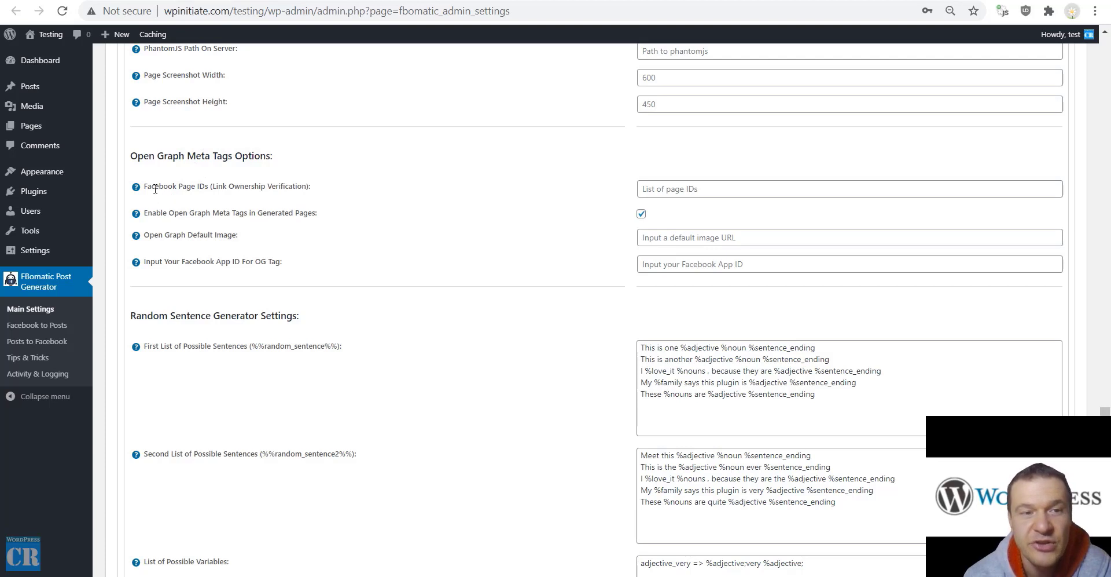
pyautogui.moveTo(155, 189); pyautogui.dragTo(210, 186)
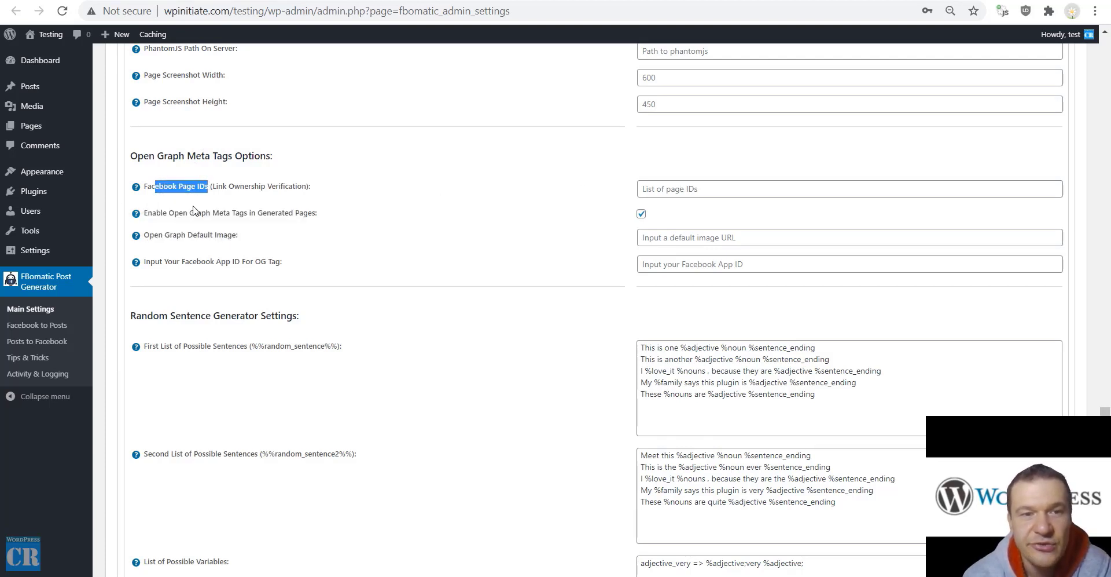
pyautogui.moveTo(174, 212); pyautogui.dragTo(278, 213)
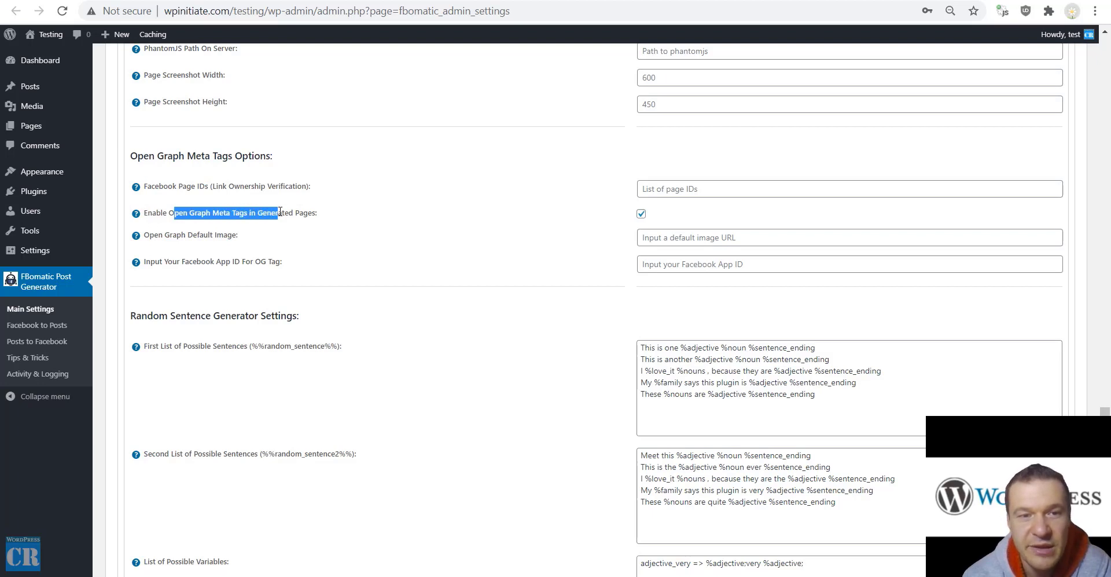
pyautogui.moveTo(158, 234); pyautogui.dragTo(238, 235)
pyautogui.moveTo(150, 261); pyautogui.dragTo(283, 261)
pyautogui.click(342, 261)
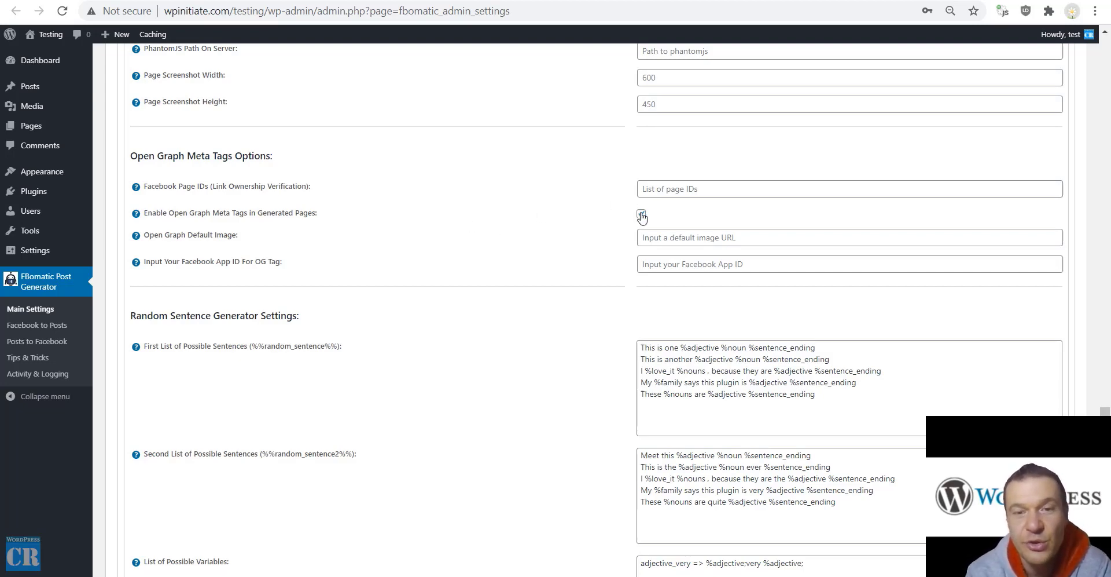
pyautogui.scroll(-3, 452, 280)
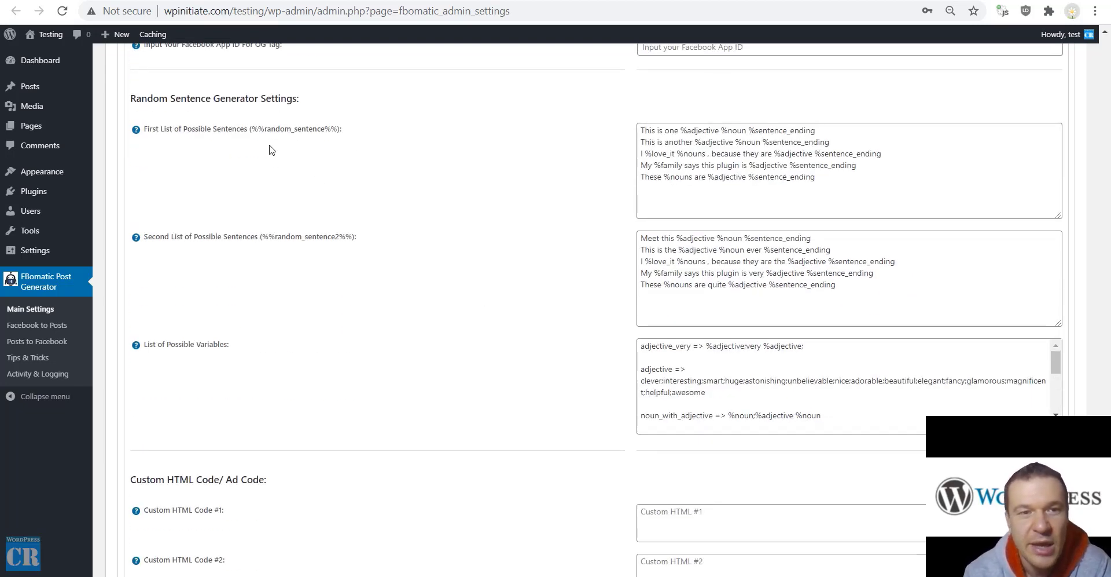
pyautogui.moveTo(252, 128); pyautogui.dragTo(341, 129)
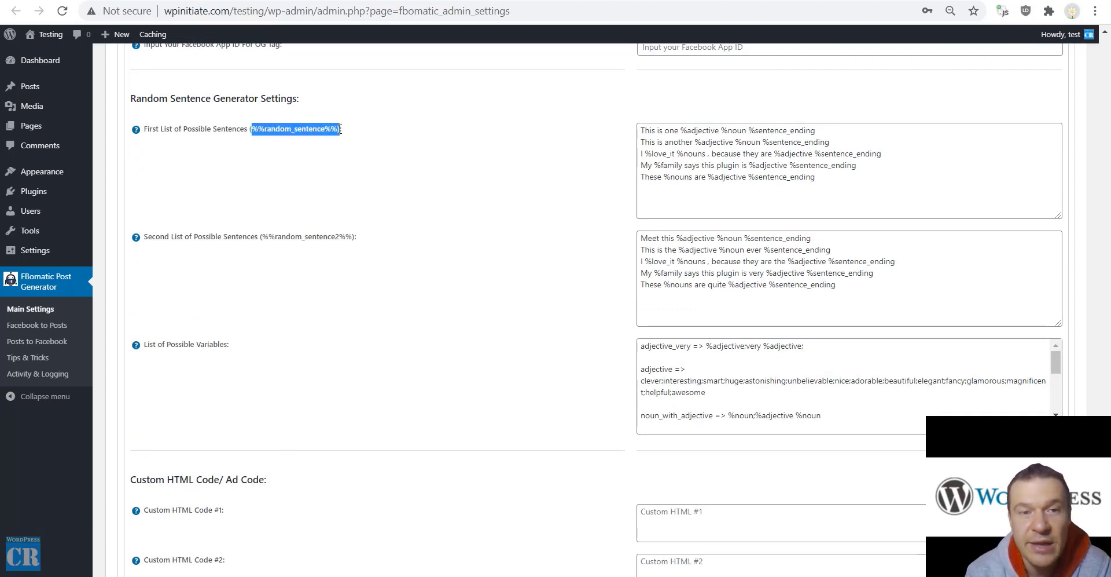
pyautogui.moveTo(262, 237); pyautogui.dragTo(352, 232)
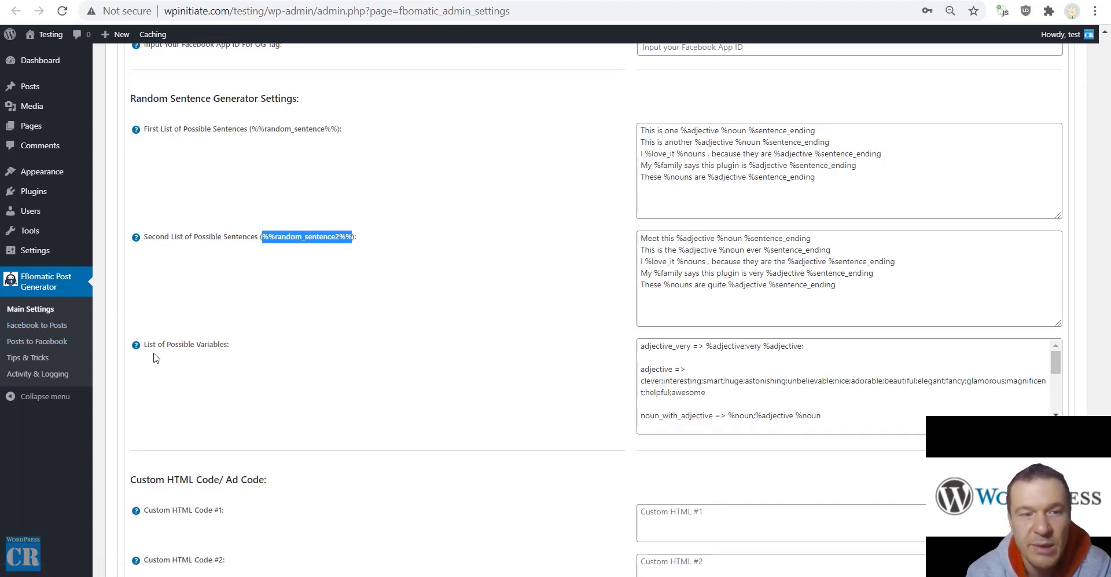
pyautogui.moveTo(644, 128); pyautogui.dragTo(830, 132)
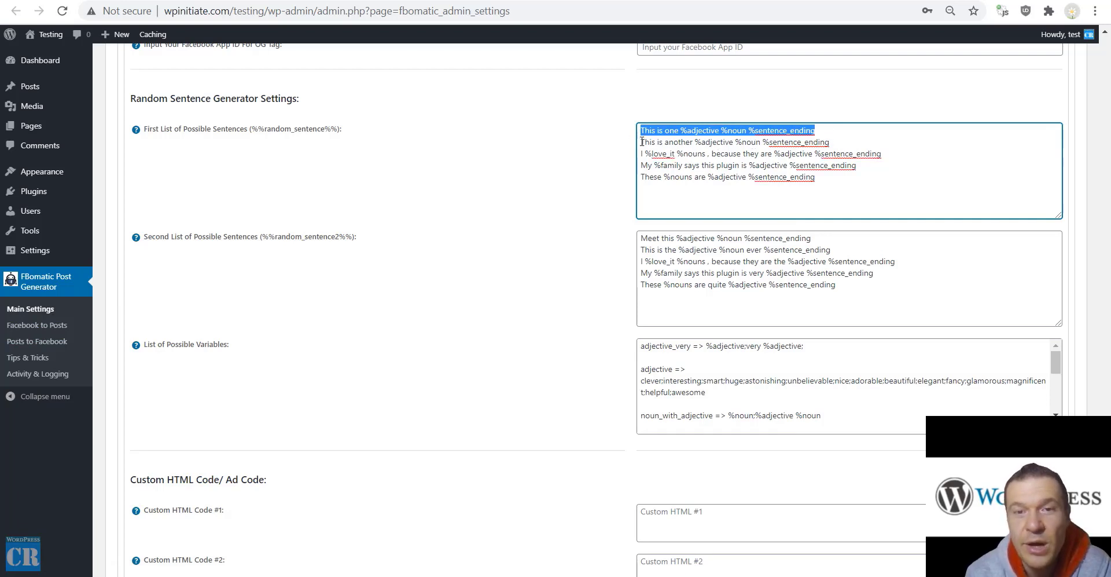
pyautogui.moveTo(642, 141); pyautogui.dragTo(820, 142)
pyautogui.click(751, 152)
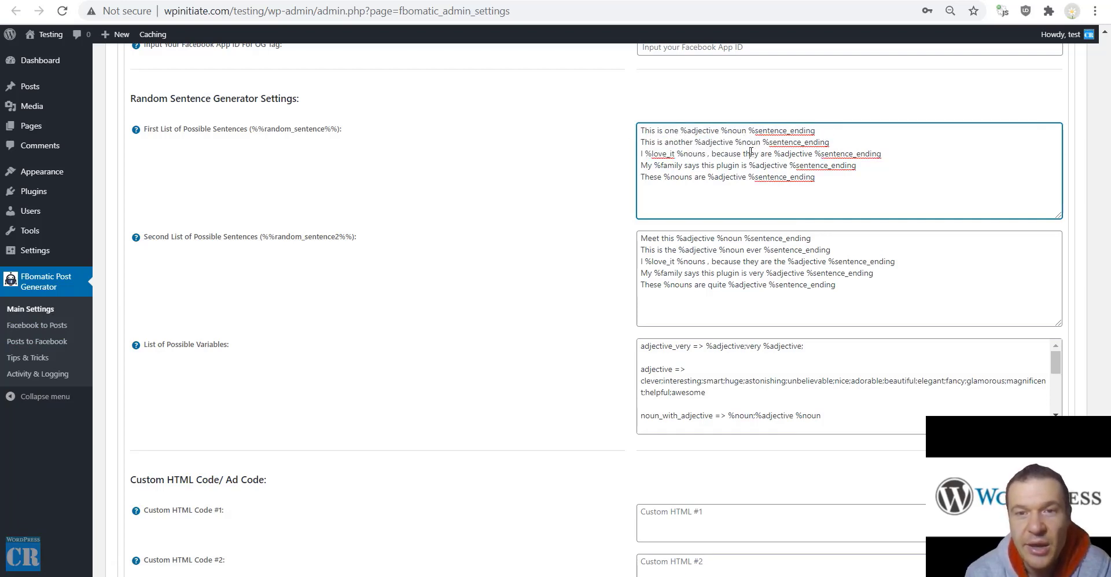
pyautogui.doubleClick(715, 144)
pyautogui.moveTo(696, 143); pyautogui.dragTo(737, 146)
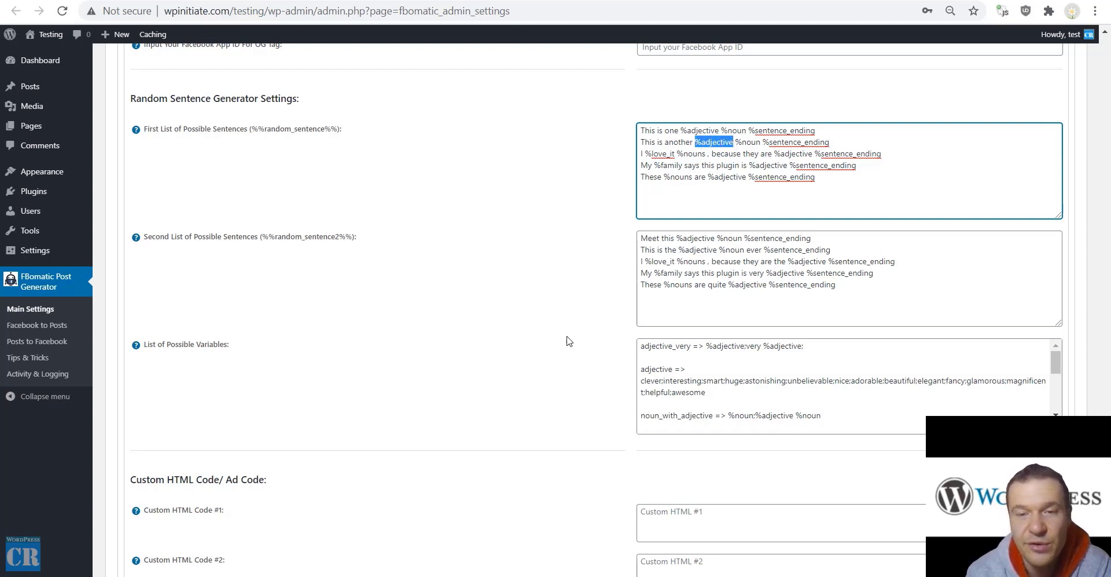
pyautogui.doubleClick(651, 370)
pyautogui.moveTo(643, 382); pyautogui.dragTo(662, 382)
pyautogui.press('Left')
pyautogui.write(';')
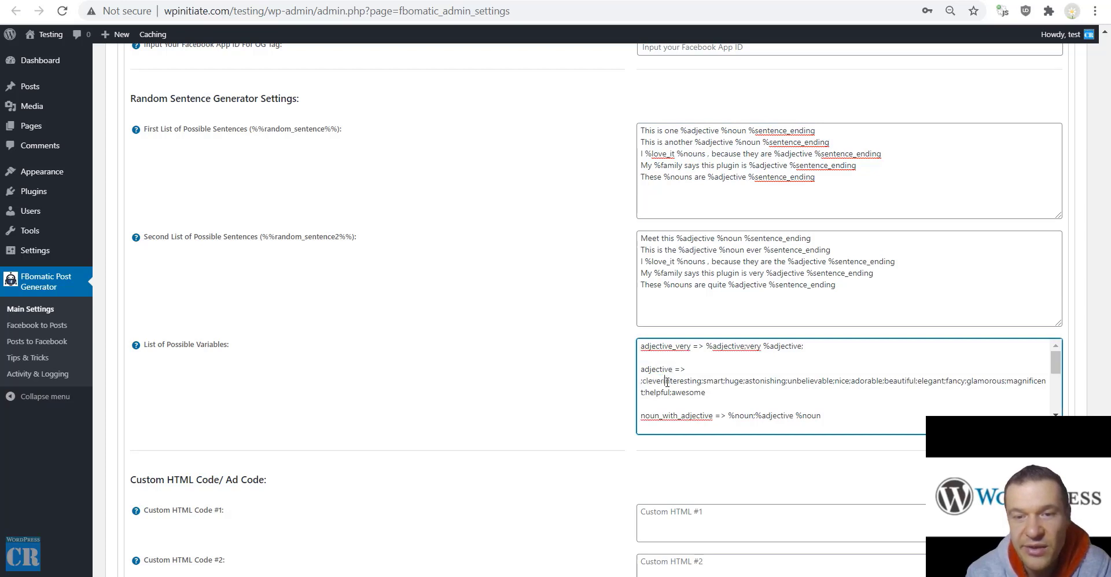
pyautogui.moveTo(666, 382); pyautogui.dragTo(640, 382)
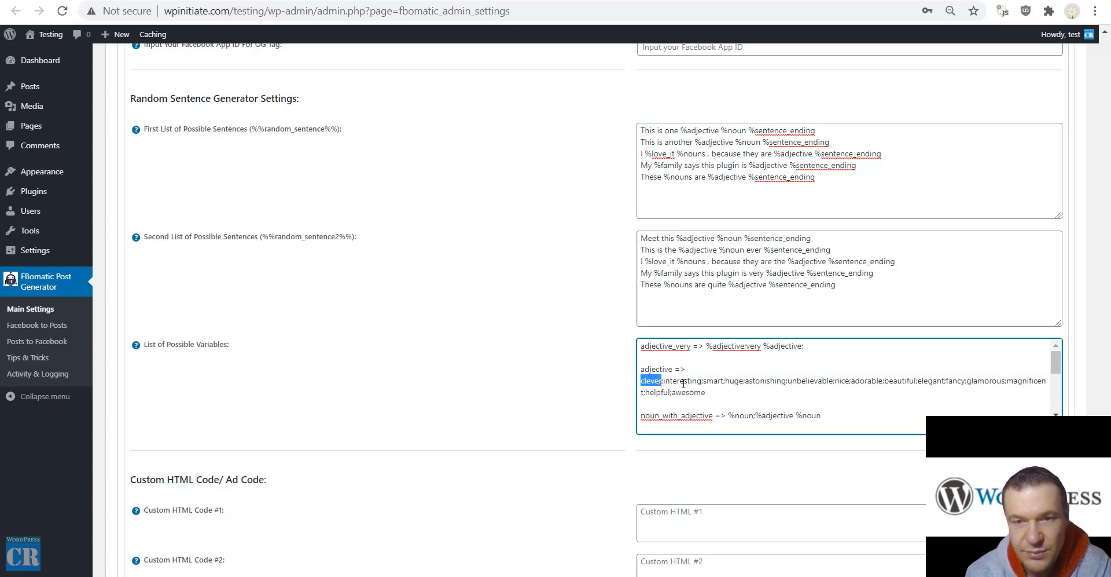
pyautogui.write('clever;')
pyautogui.doubleClick(677, 380)
pyautogui.doubleClick(649, 369)
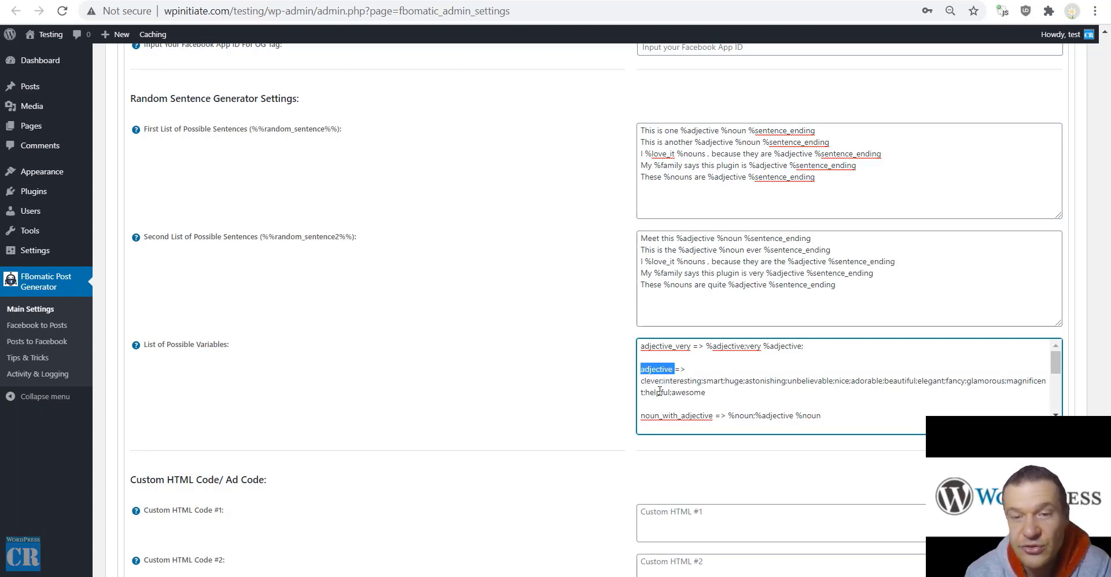
pyautogui.moveTo(666, 380); pyautogui.dragTo(703, 377)
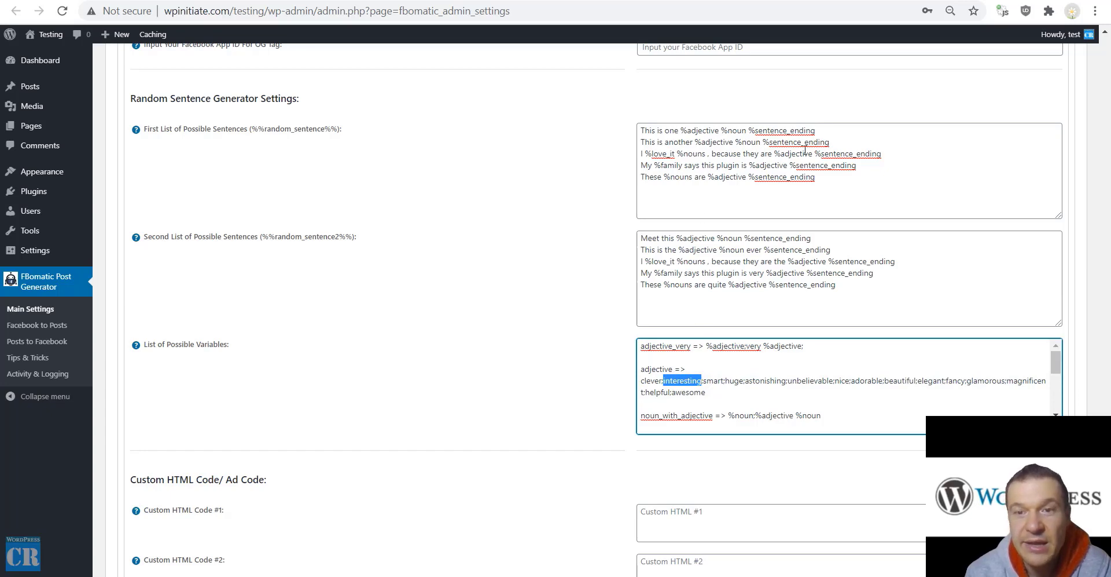
pyautogui.moveTo(817, 130); pyautogui.dragTo(849, 180)
pyautogui.click(550, 186)
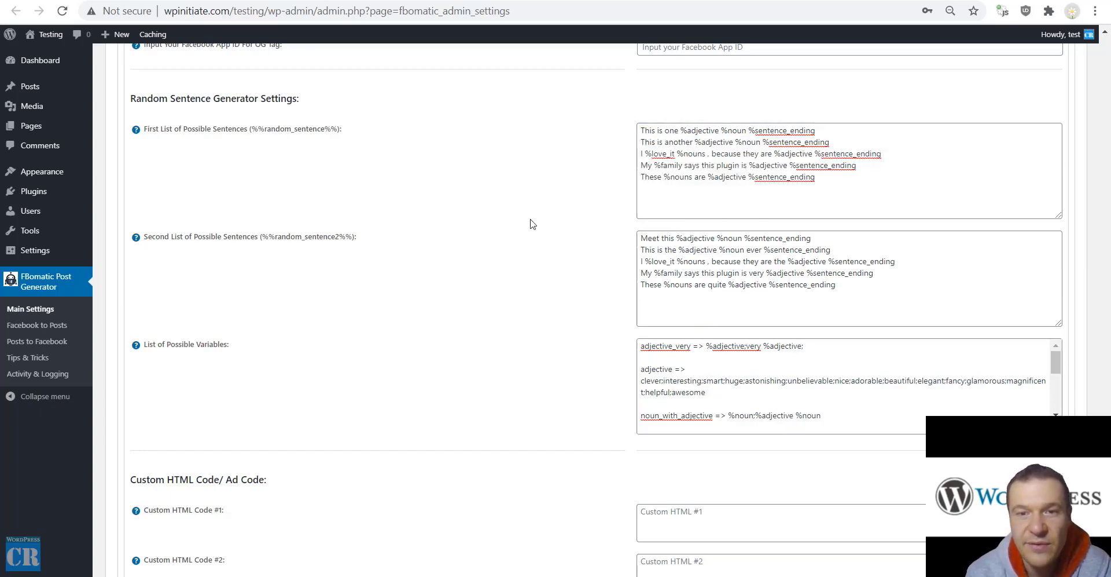
pyautogui.scroll(-6, 529, 221)
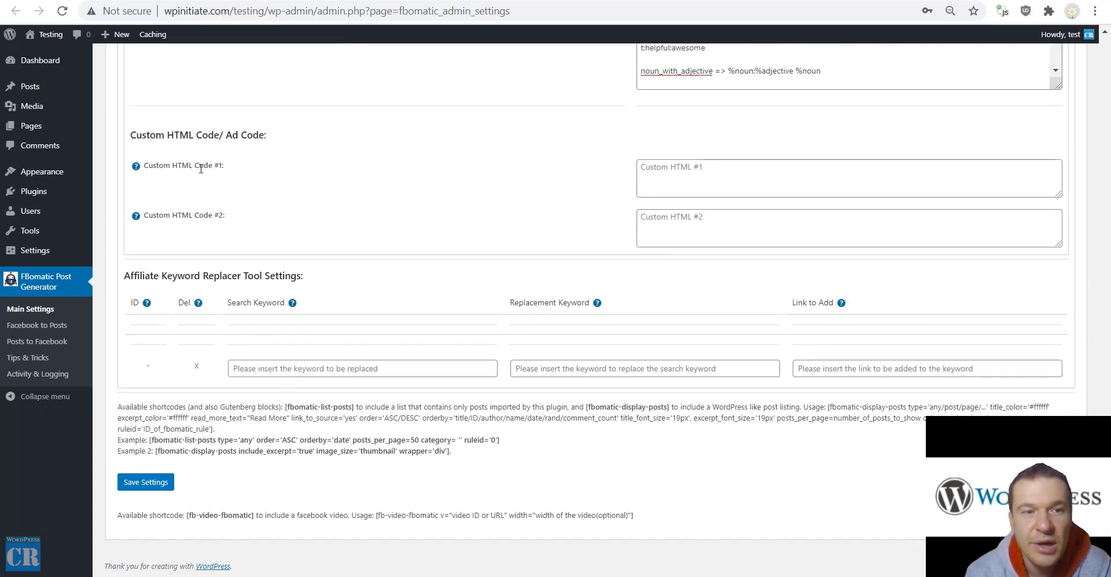
pyautogui.click(697, 176)
pyautogui.moveTo(135, 169)
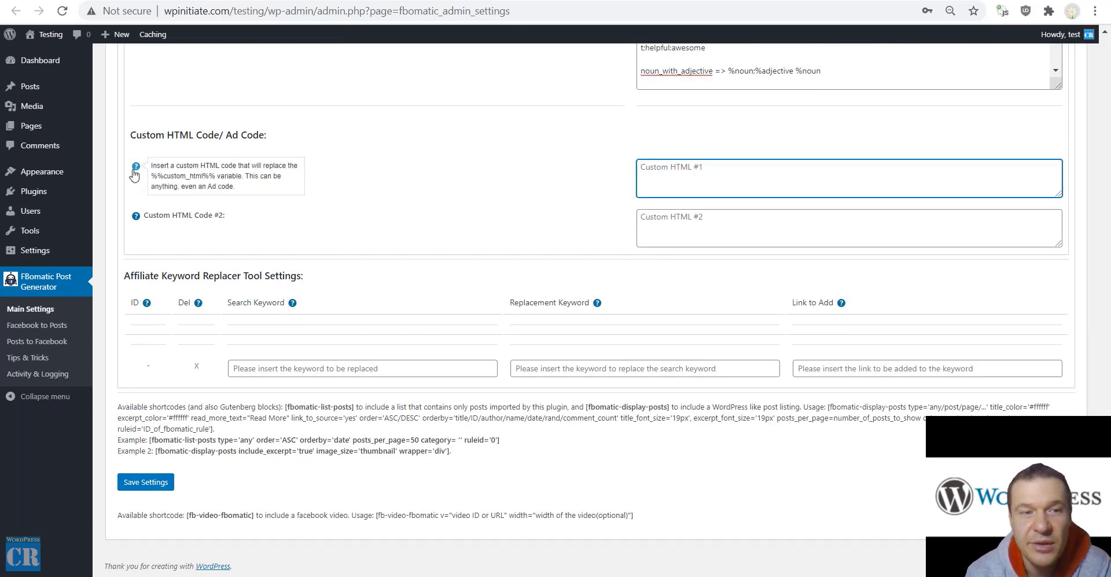
pyautogui.moveTo(151, 176); pyautogui.dragTo(213, 183)
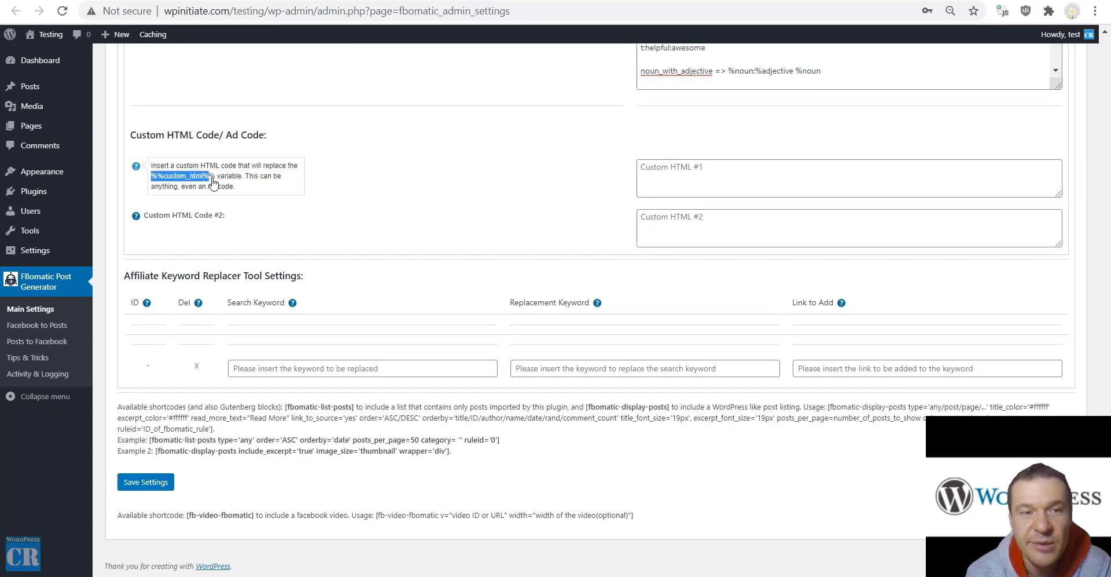
pyautogui.click(671, 184)
pyautogui.click(655, 218)
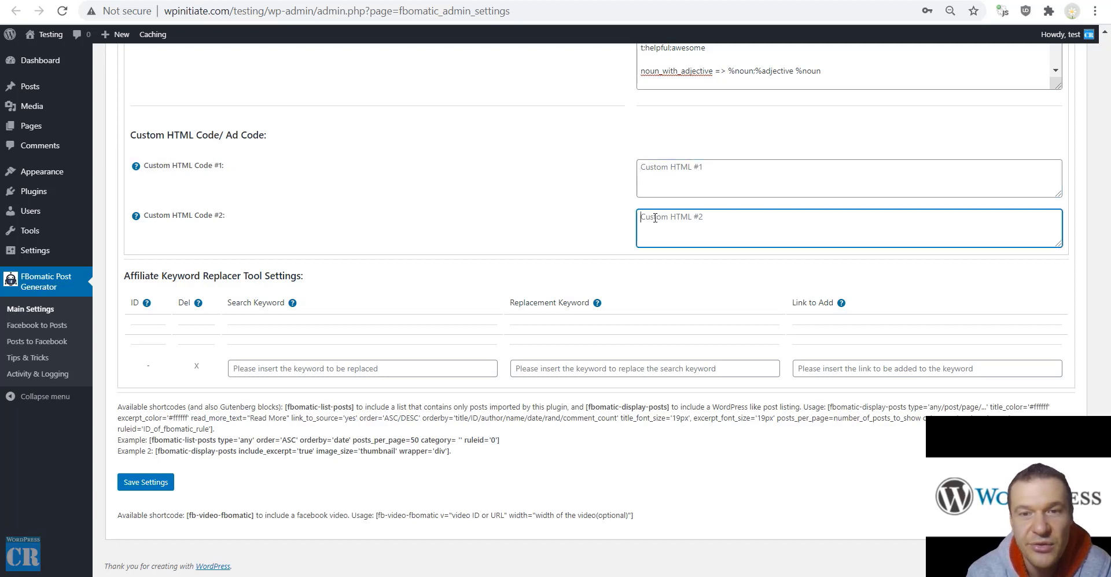
pyautogui.click(654, 176)
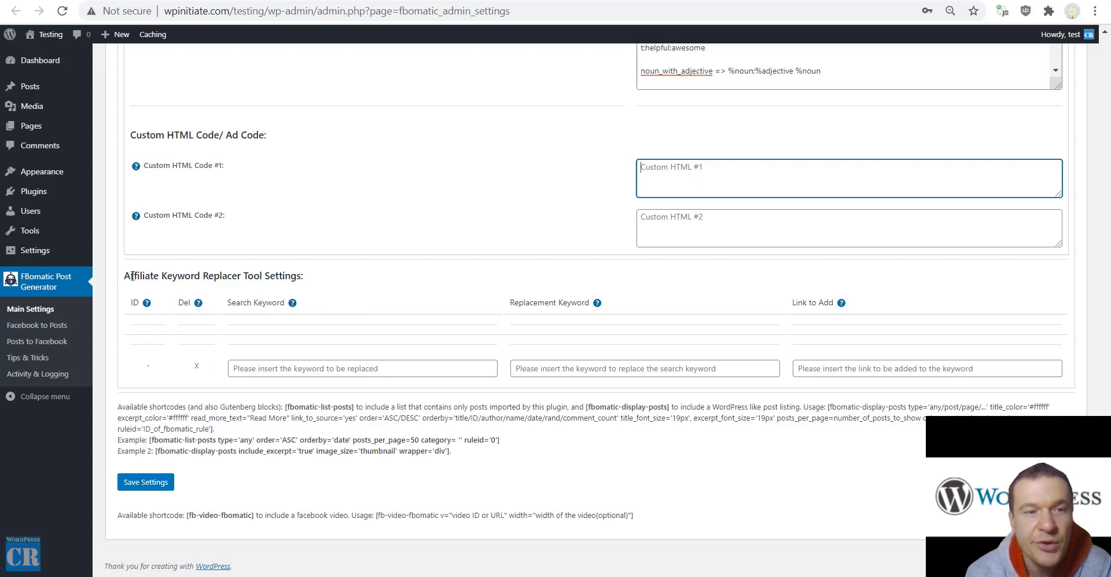
pyautogui.moveTo(125, 275); pyautogui.dragTo(222, 276)
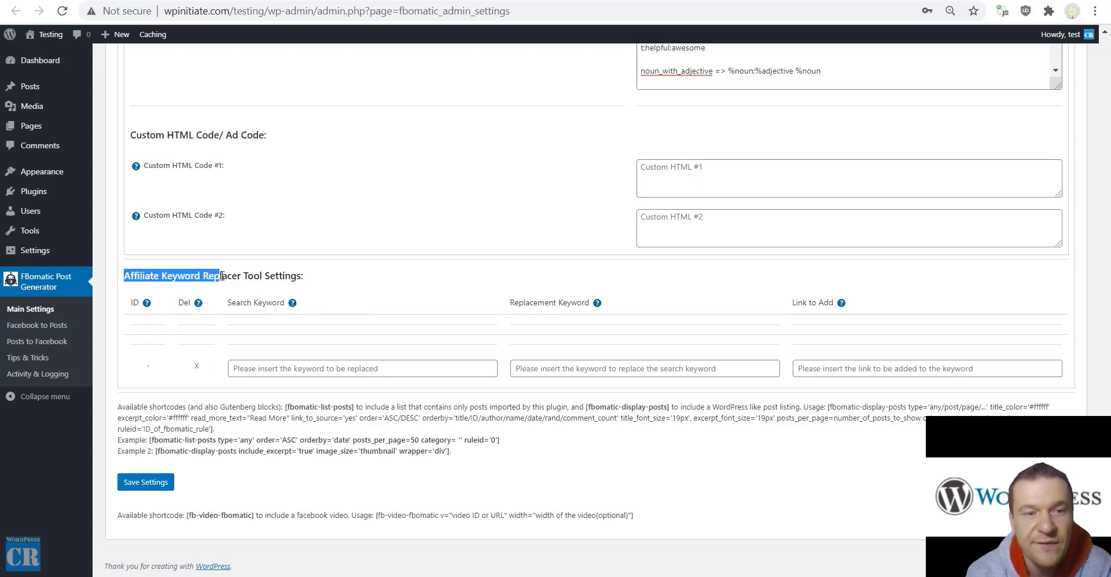
pyautogui.click(273, 369)
pyautogui.click(270, 342)
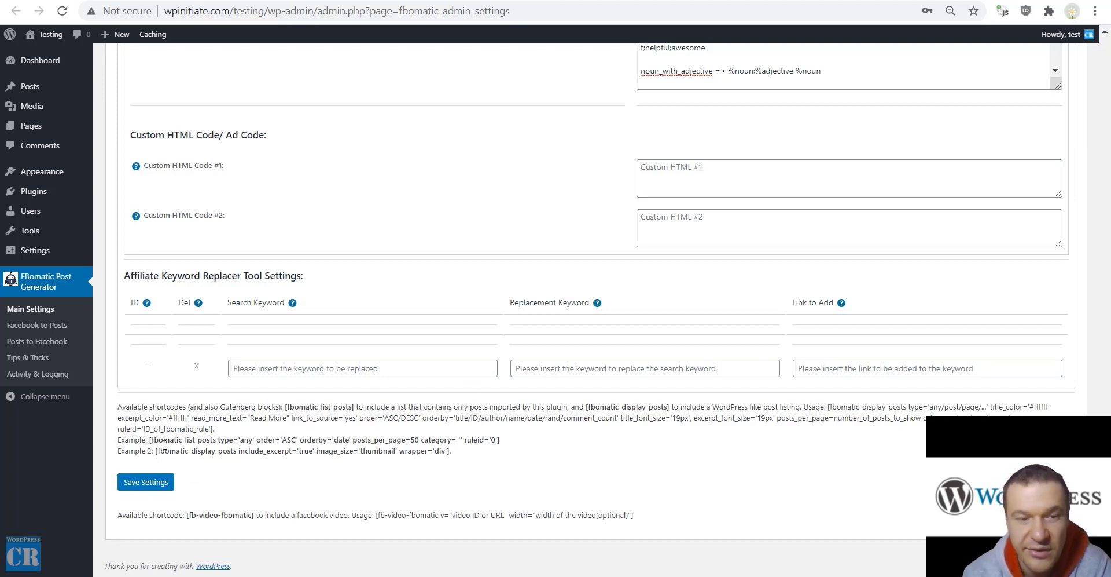
pyautogui.moveTo(148, 440); pyautogui.dragTo(512, 441)
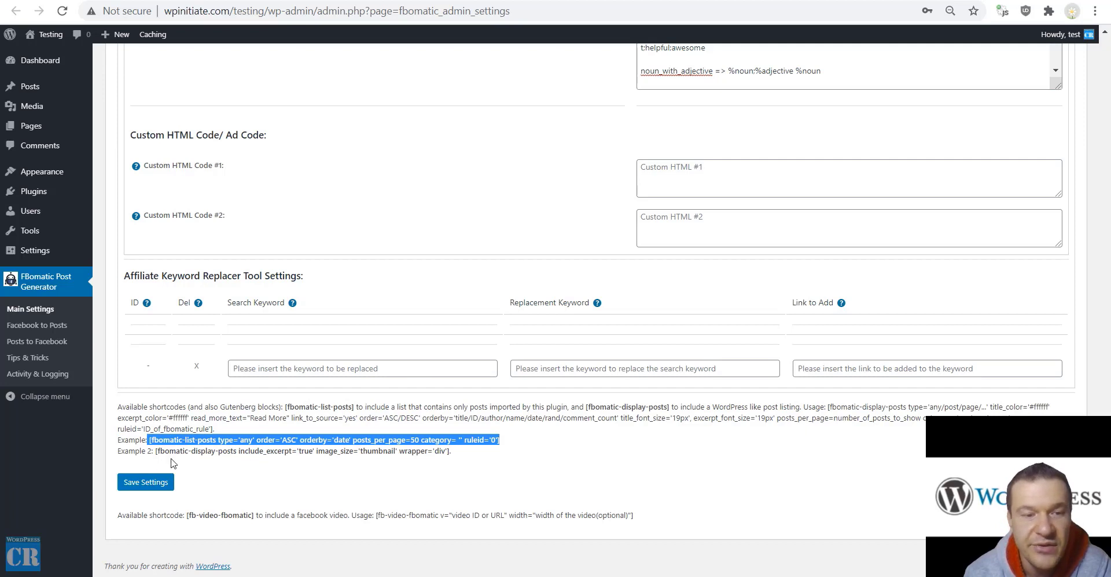
pyautogui.moveTo(157, 451); pyautogui.dragTo(239, 446)
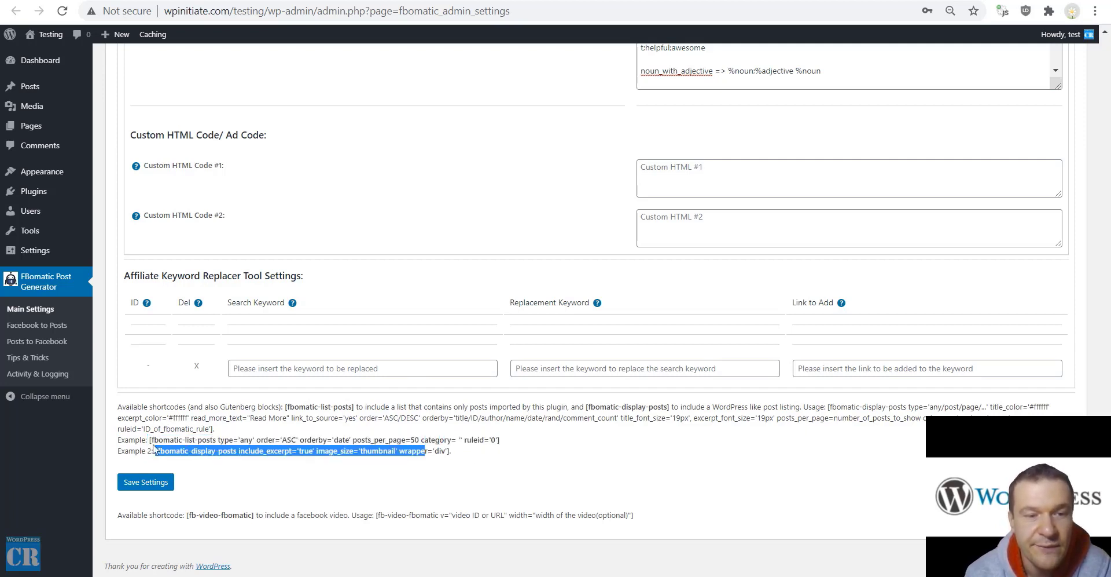
pyautogui.moveTo(155, 449); pyautogui.dragTo(154, 451)
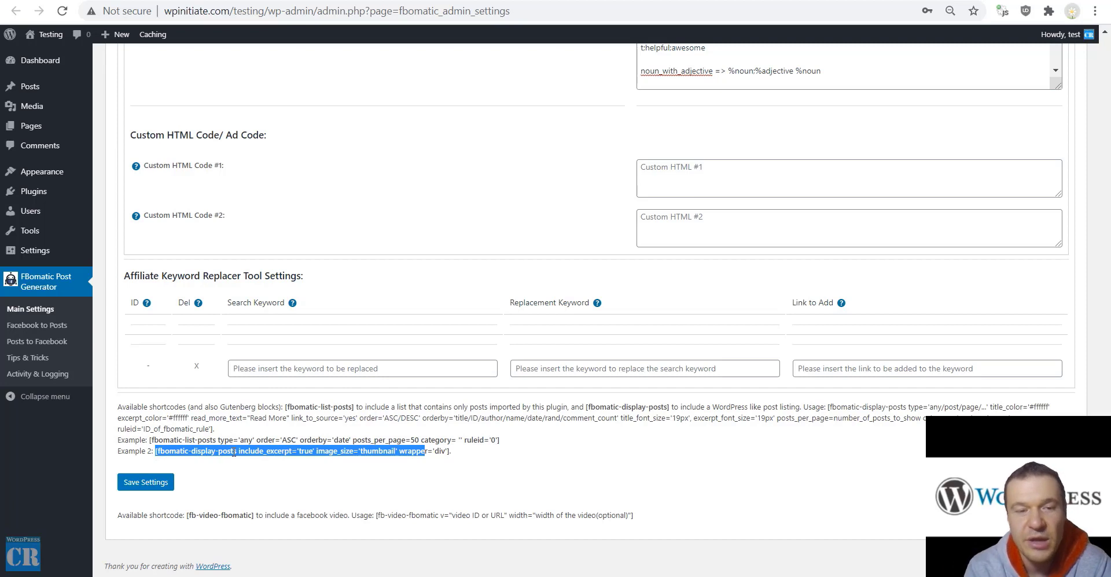
pyautogui.click(235, 451)
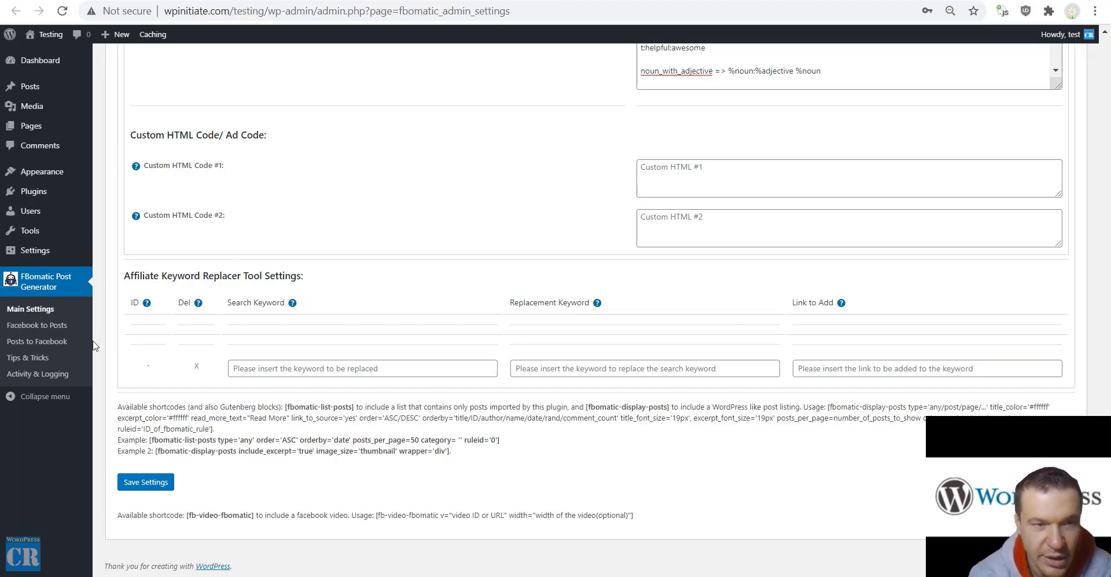
# Leave the settings page for FBomatic Tips & Tricks, then go to Posts to Facebook
pyautogui.click(33, 358)
pyautogui.press('Return')
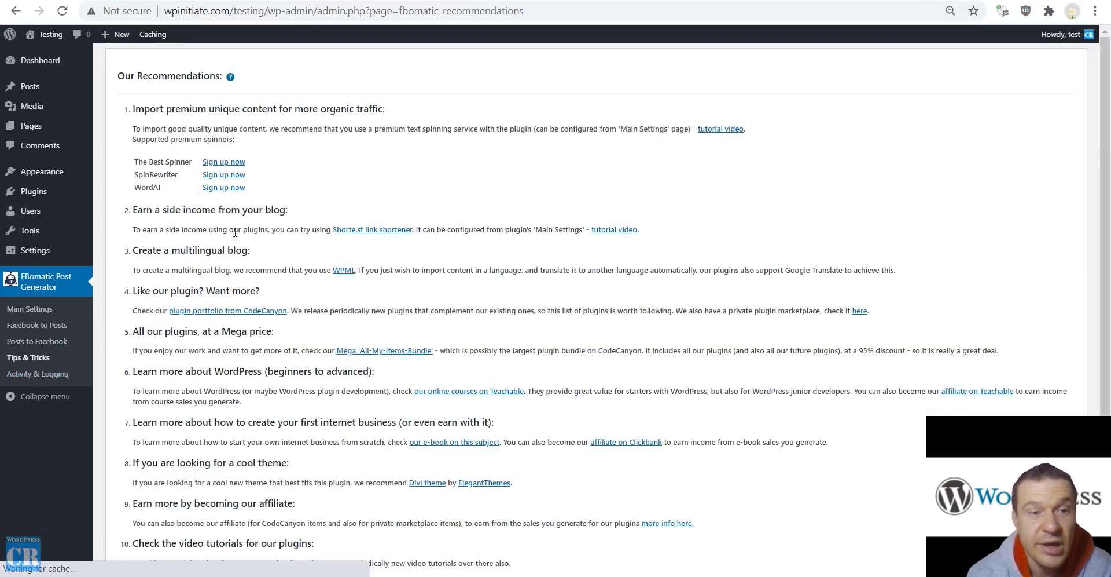
pyautogui.scroll(-3, 246, 324)
pyautogui.scroll(2, 427, 140)
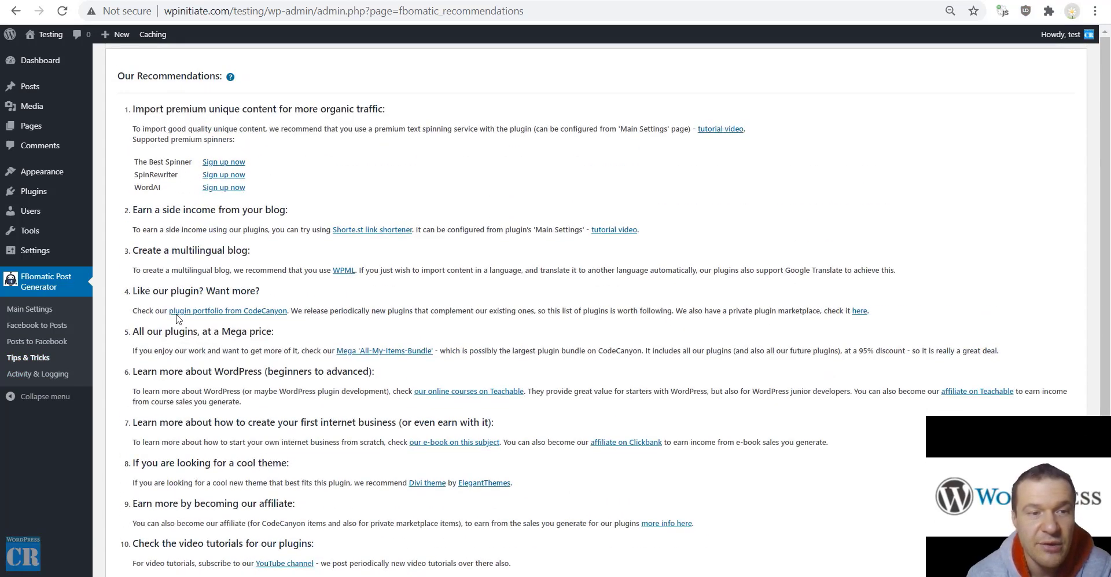
pyautogui.click(21, 355)
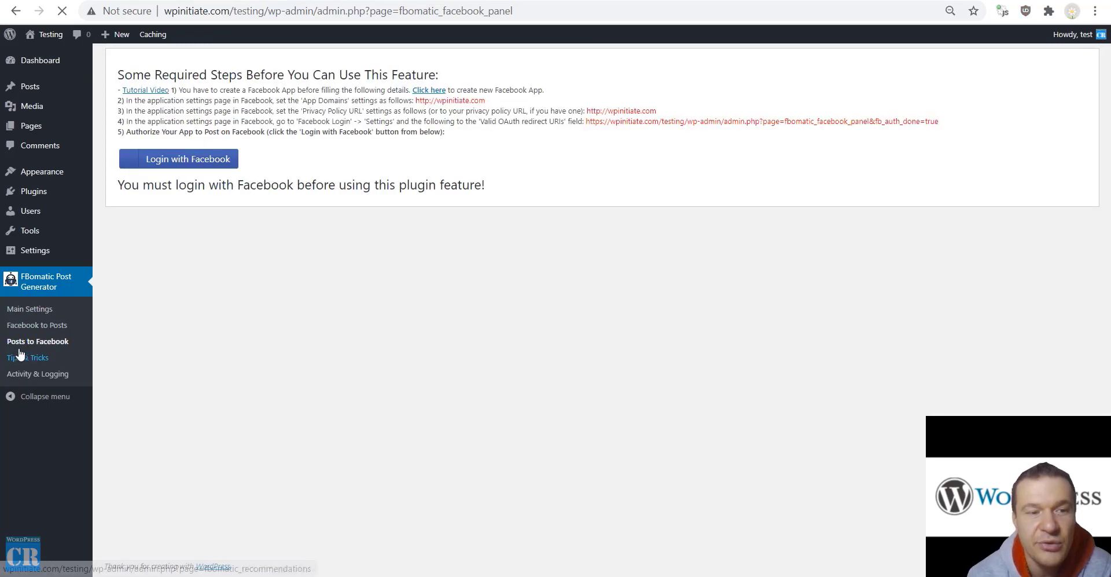
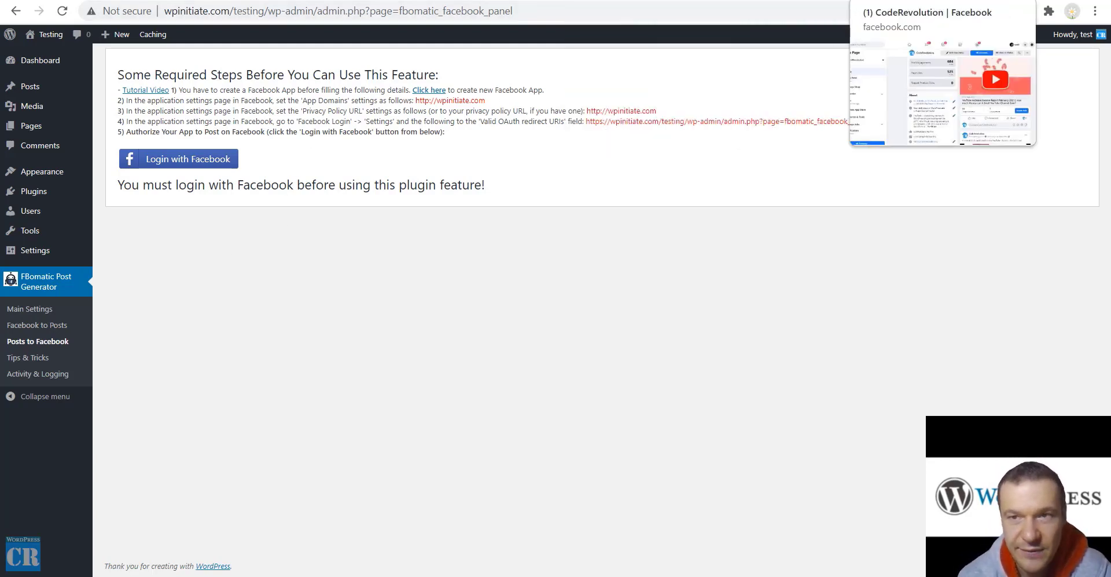
# Check the CodeRevolution page and Facebook app-creation link, then go to FBomatic Main Settings
pyautogui.click(903, 0)
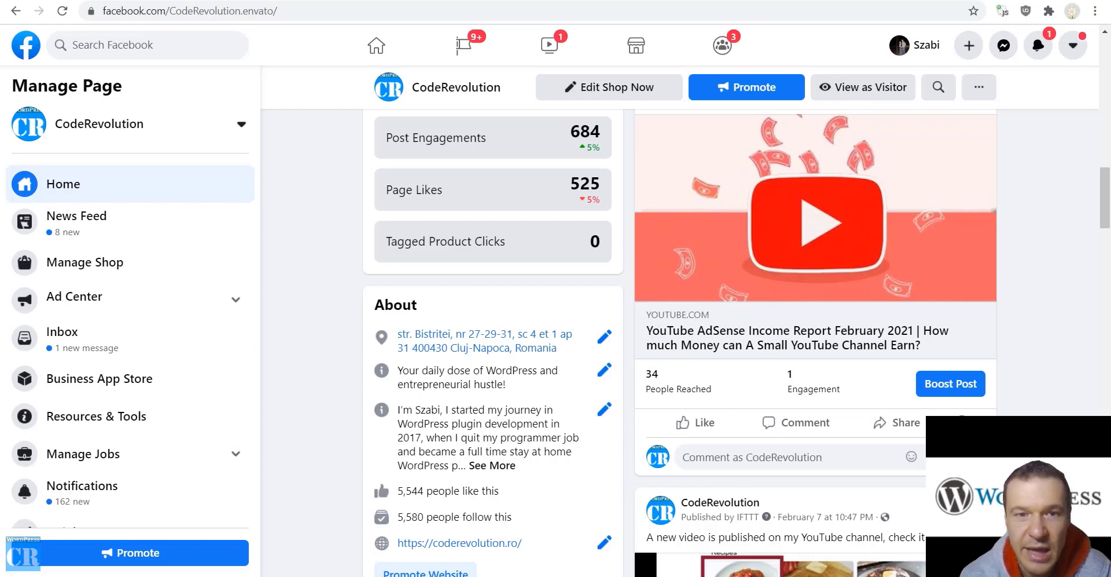
pyautogui.click(950, 0)
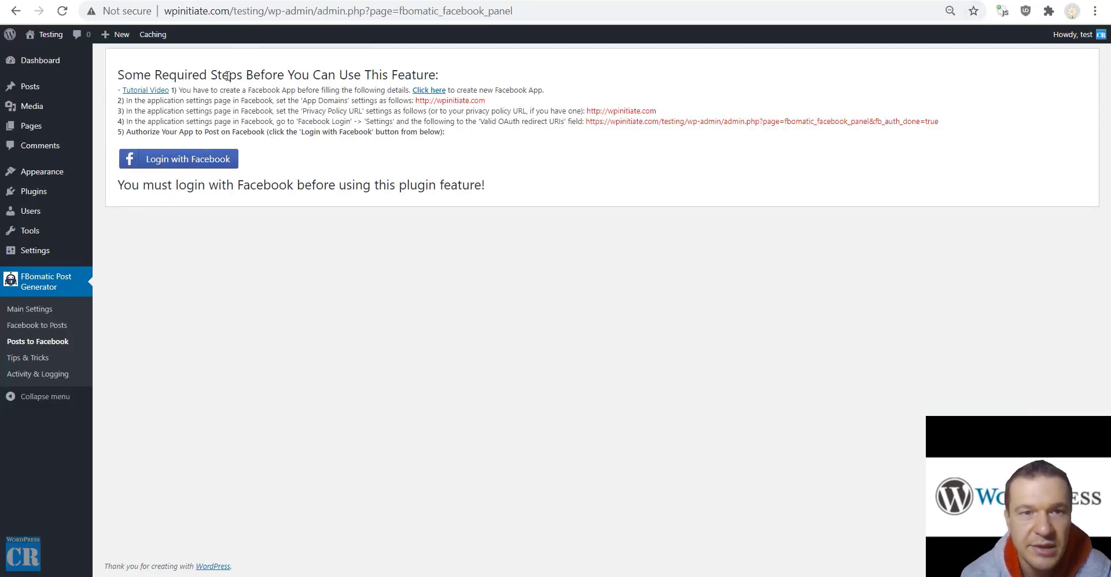
pyautogui.click(429, 90)
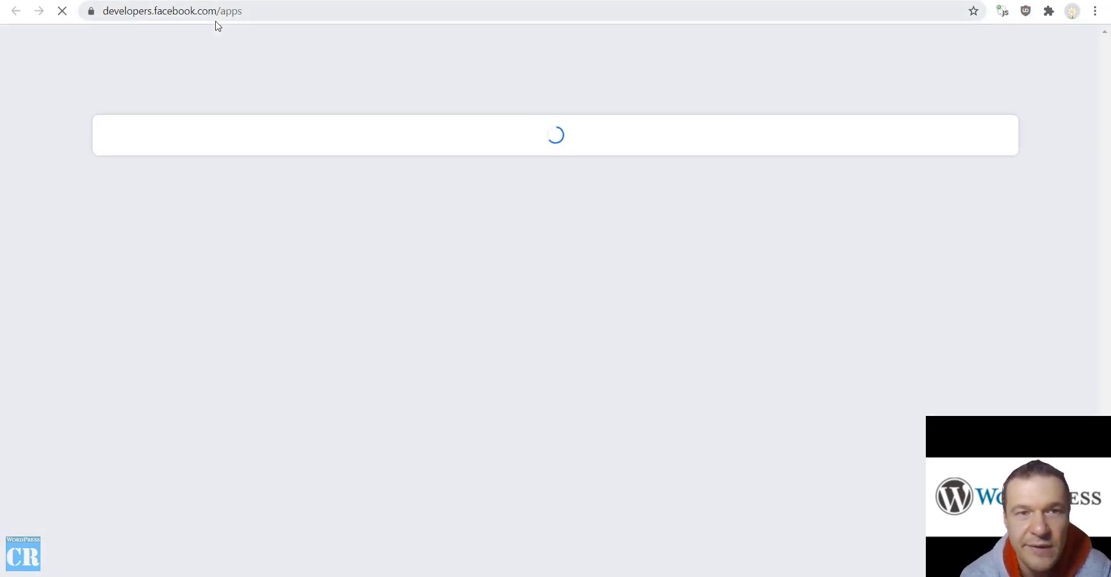
pyautogui.hotkey('ctrl', 'w')
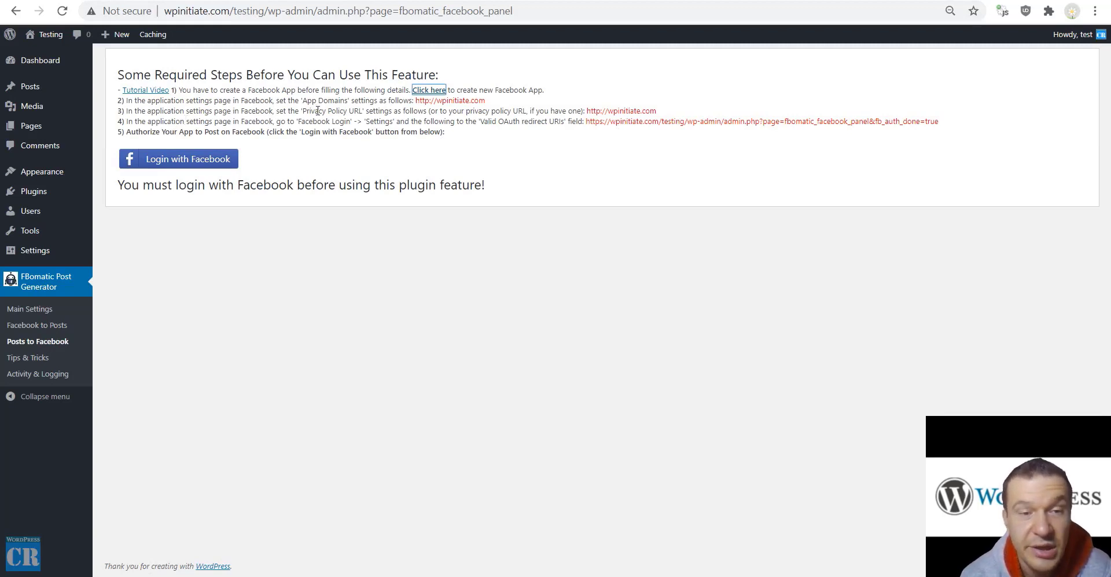
pyautogui.press('Return')
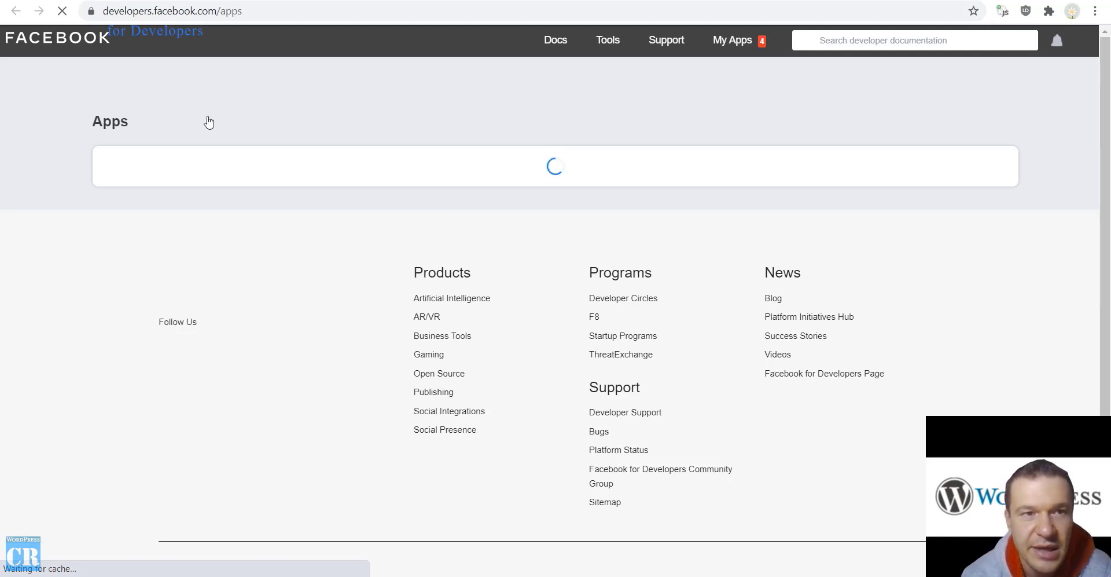
pyautogui.hotkey('ctrl', 'w')
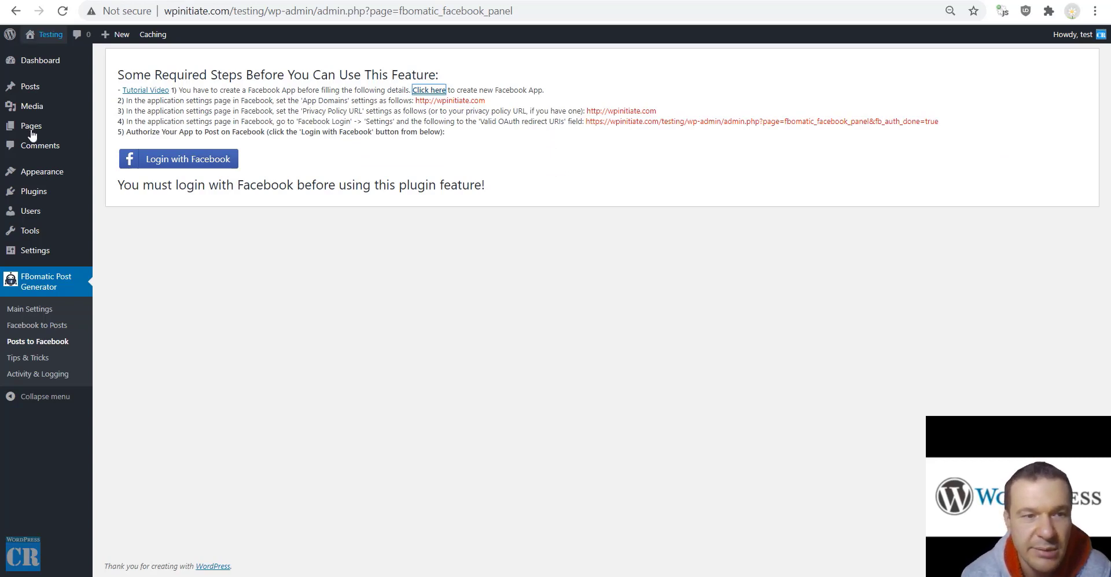
pyautogui.click(28, 309)
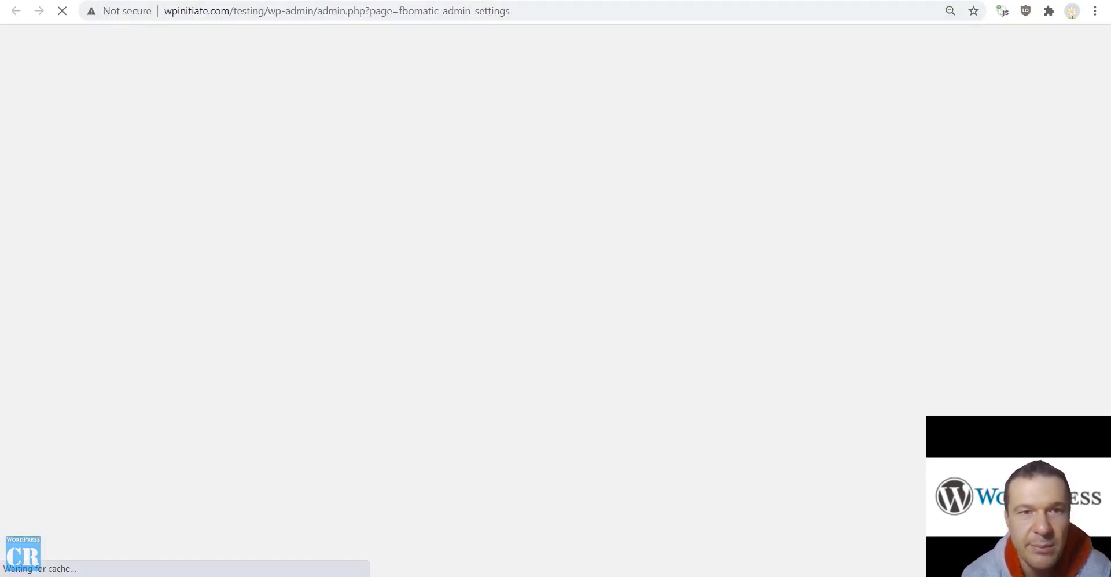
# Review the saved Facebook App ID and secret, then bring up the Facebook developer apps list
pyautogui.press('Escape')
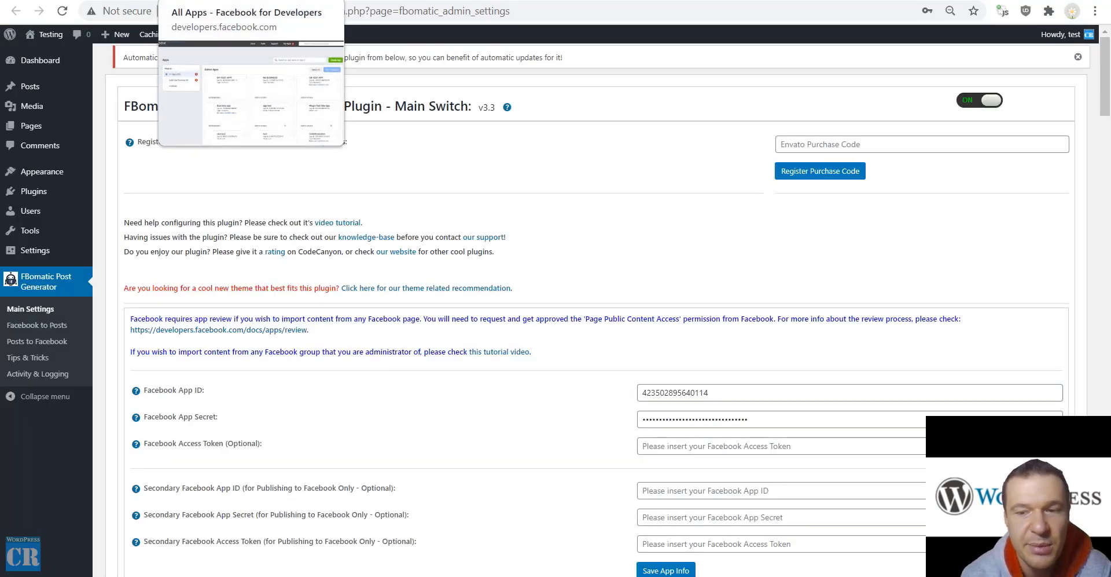
pyautogui.click(229, 1)
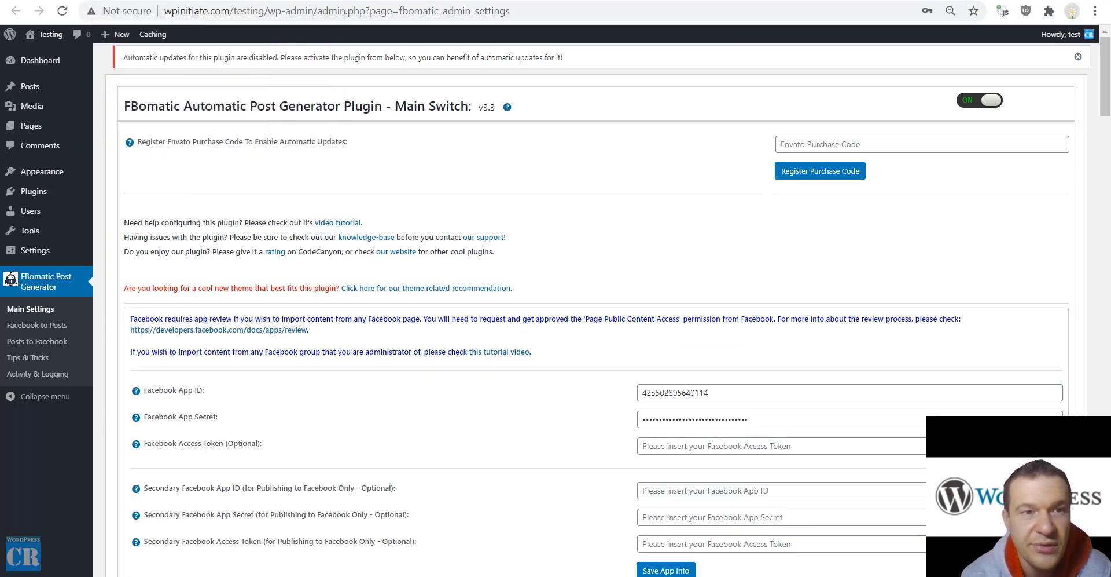
pyautogui.hotkey('ctrl', 'Tab')
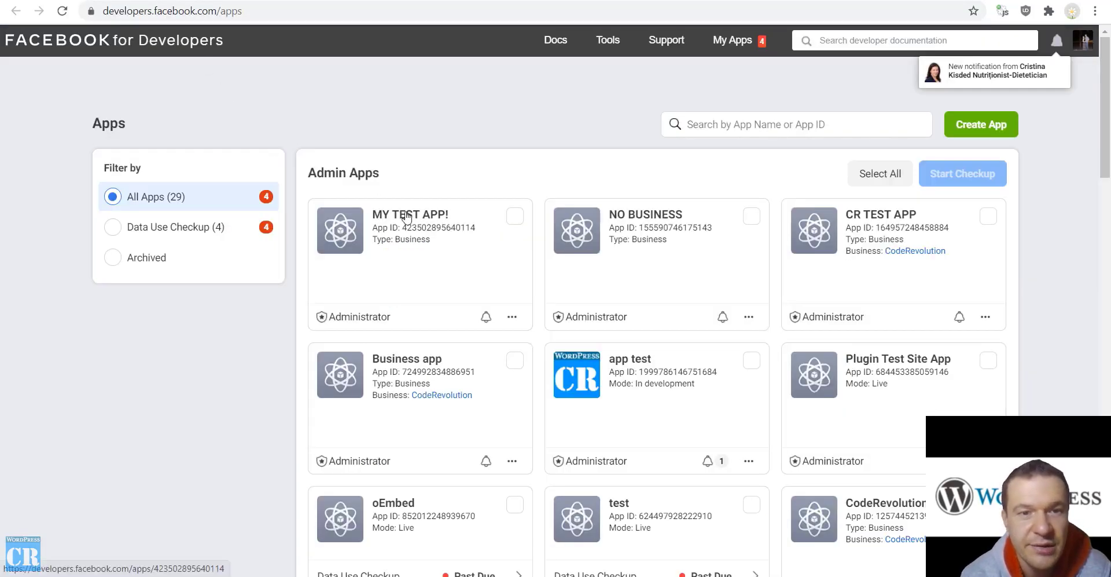
# Open the MY TEST APP dashboard, dismiss the data access notice, and return to WordPress
pyautogui.click(407, 215)
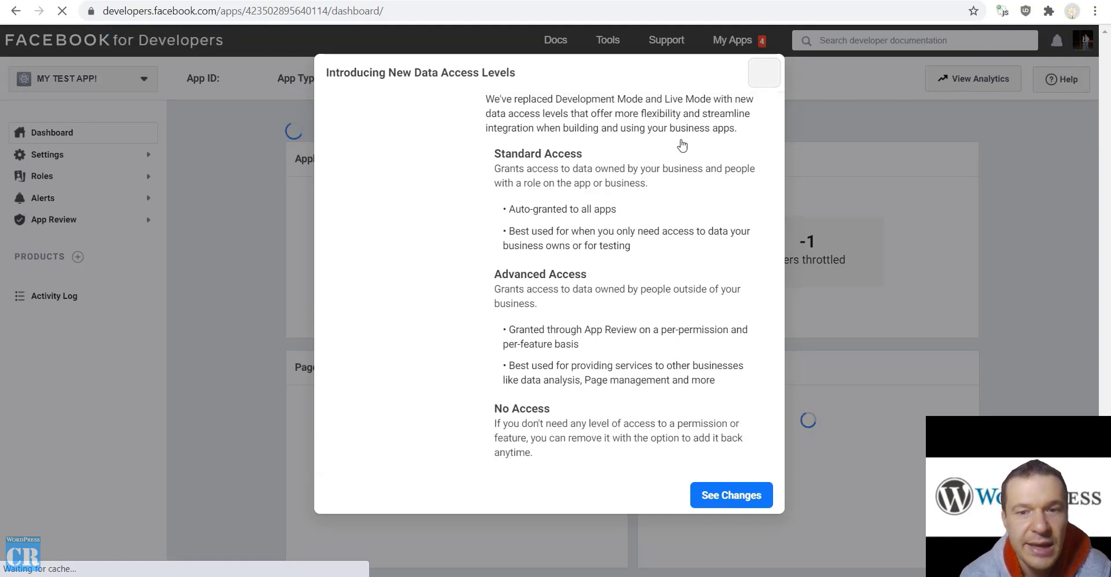
pyautogui.click(764, 71)
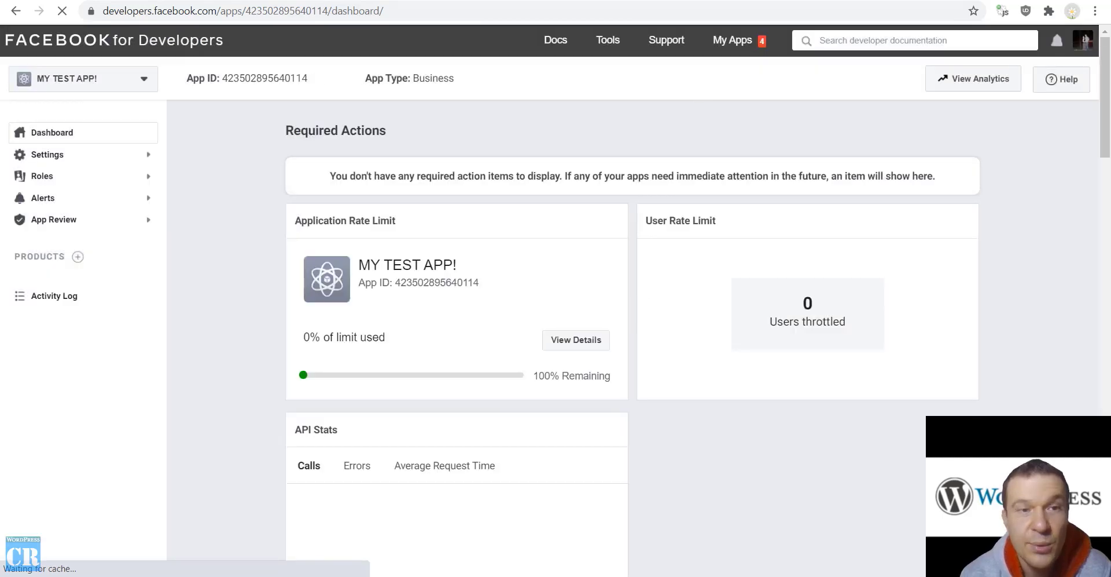
pyautogui.hotkey('ctrl', 'Tab')
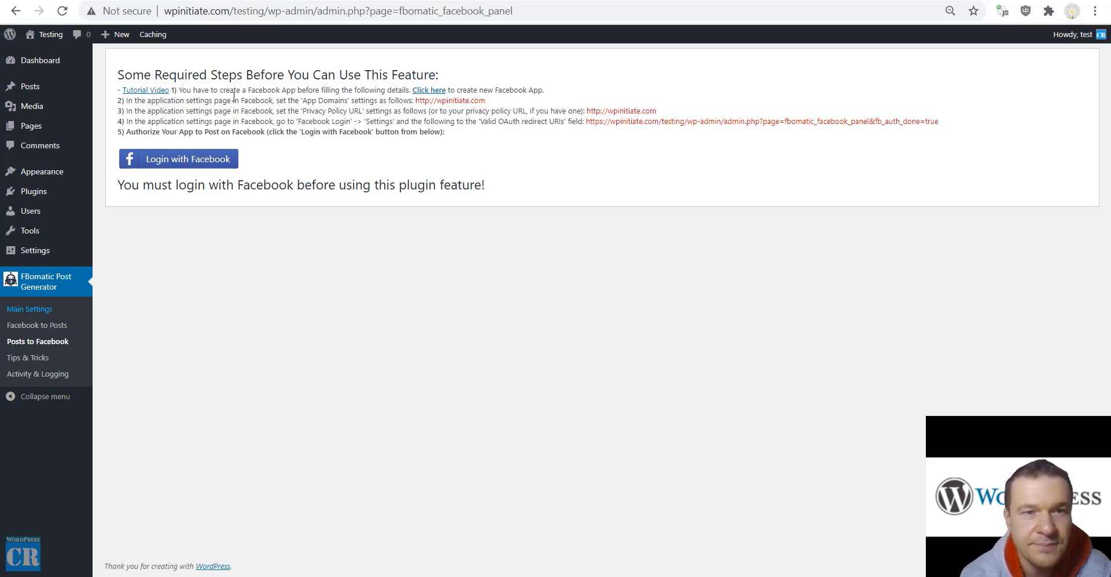
pyautogui.moveTo(303, 103); pyautogui.dragTo(347, 99)
pyautogui.moveTo(489, 101); pyautogui.dragTo(415, 104)
pyautogui.hotkey('ctrl', 'c')
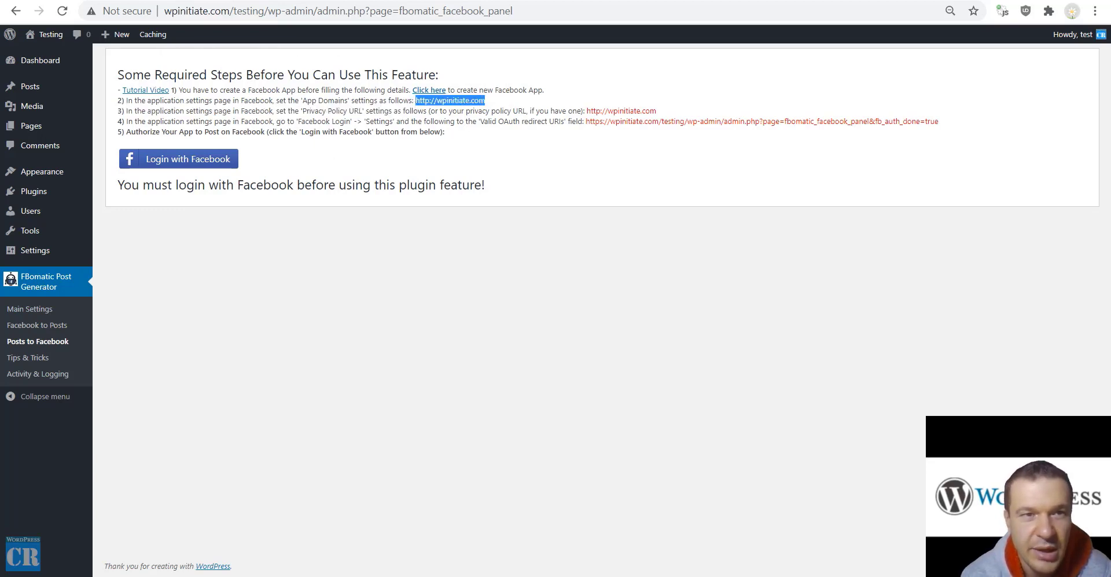
pyautogui.hotkey('alt', 'Tab')
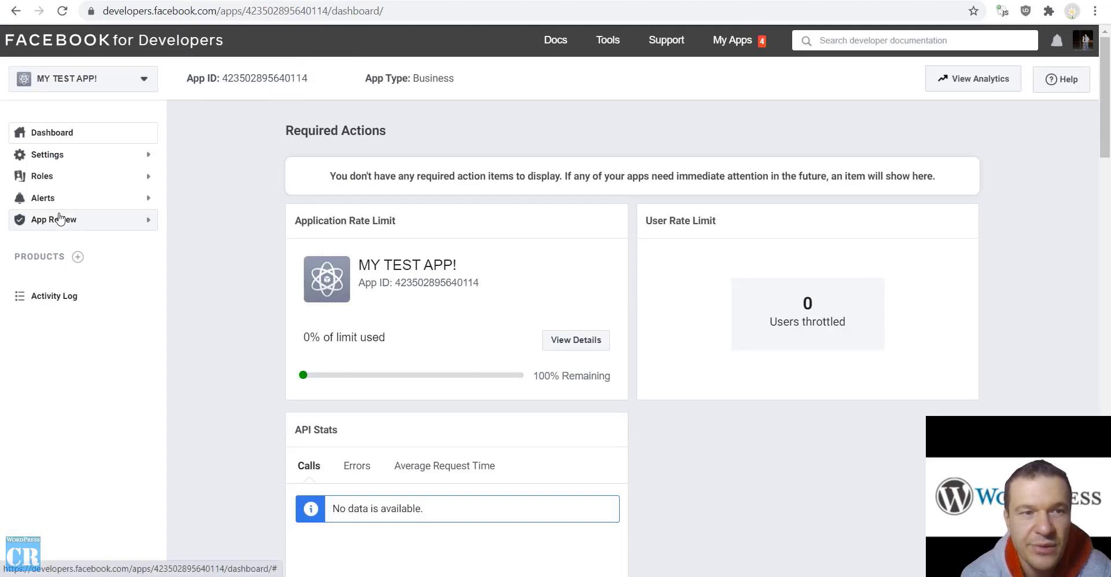
pyautogui.click(48, 154)
pyautogui.click(56, 178)
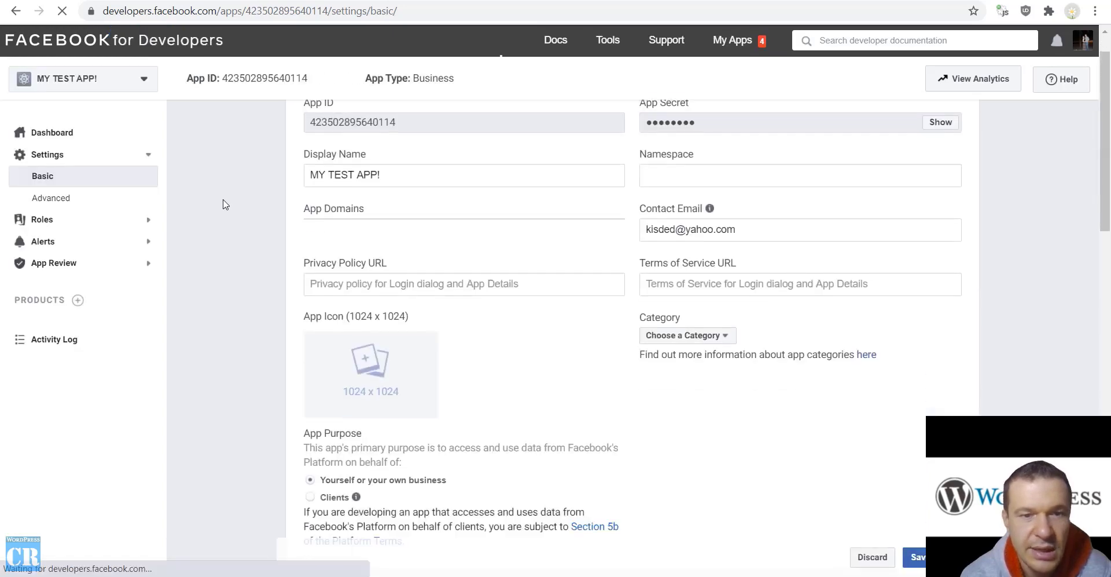
pyautogui.scroll(-10, 225, 203)
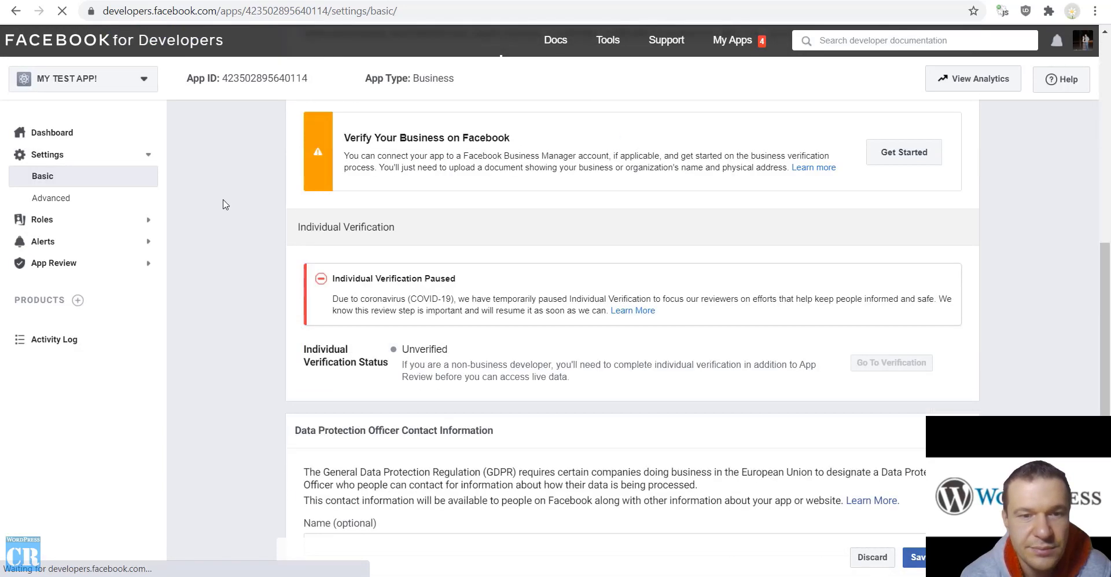
pyautogui.scroll(-8, 225, 204)
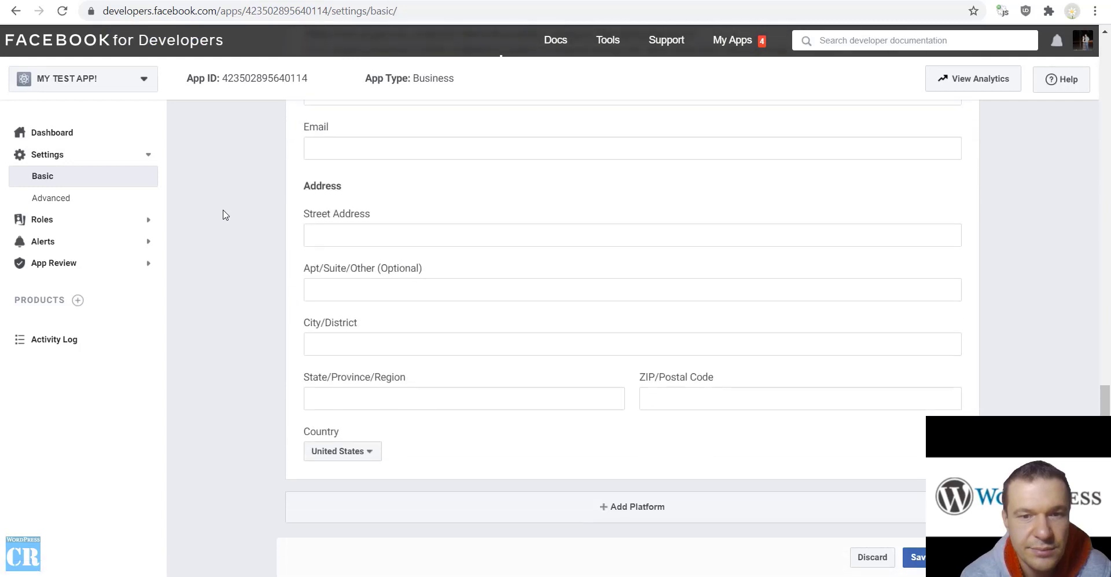
pyautogui.scroll(20, 225, 215)
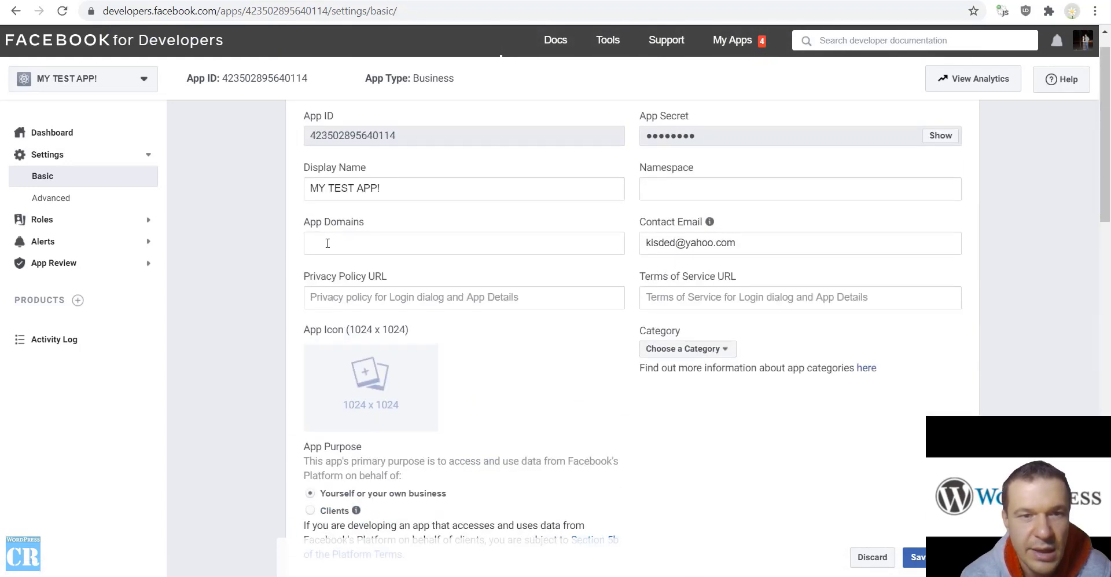
pyautogui.click(328, 244)
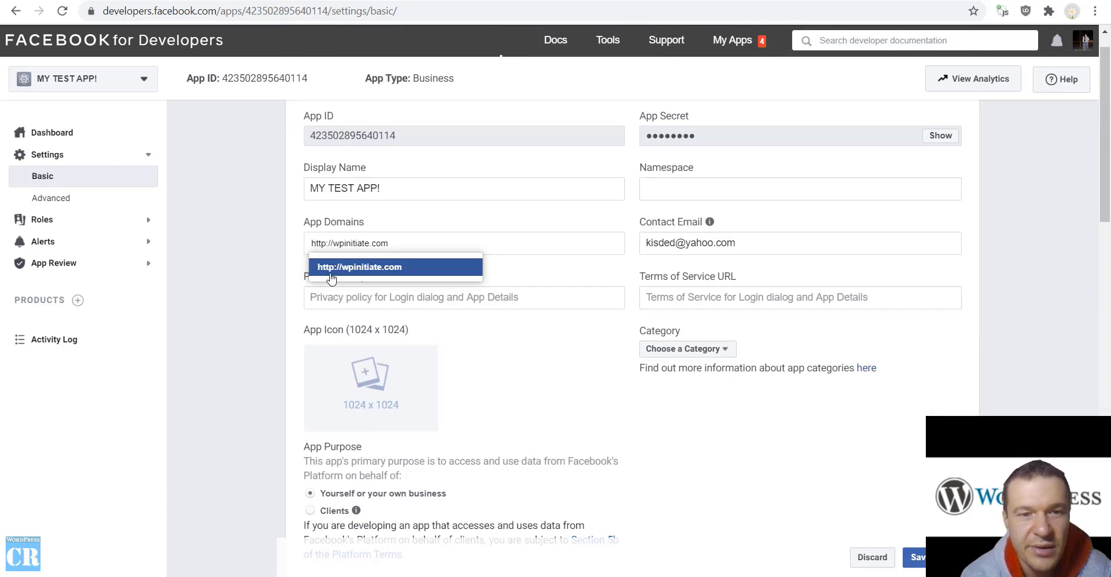
pyautogui.click(331, 268)
pyautogui.hotkey('ctrl', 'Tab')
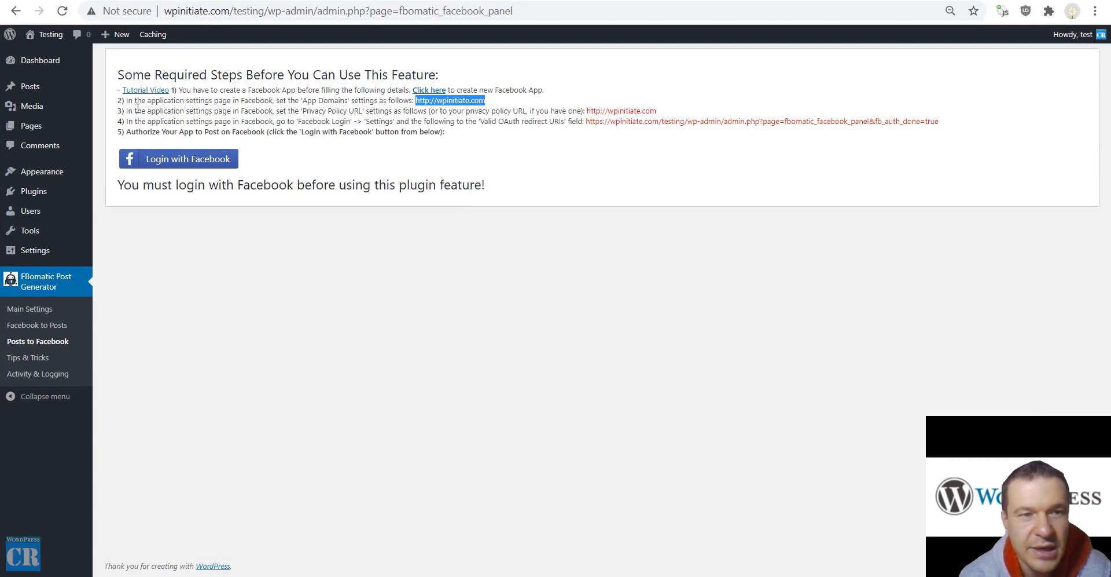
pyautogui.moveTo(187, 111); pyautogui.dragTo(273, 111)
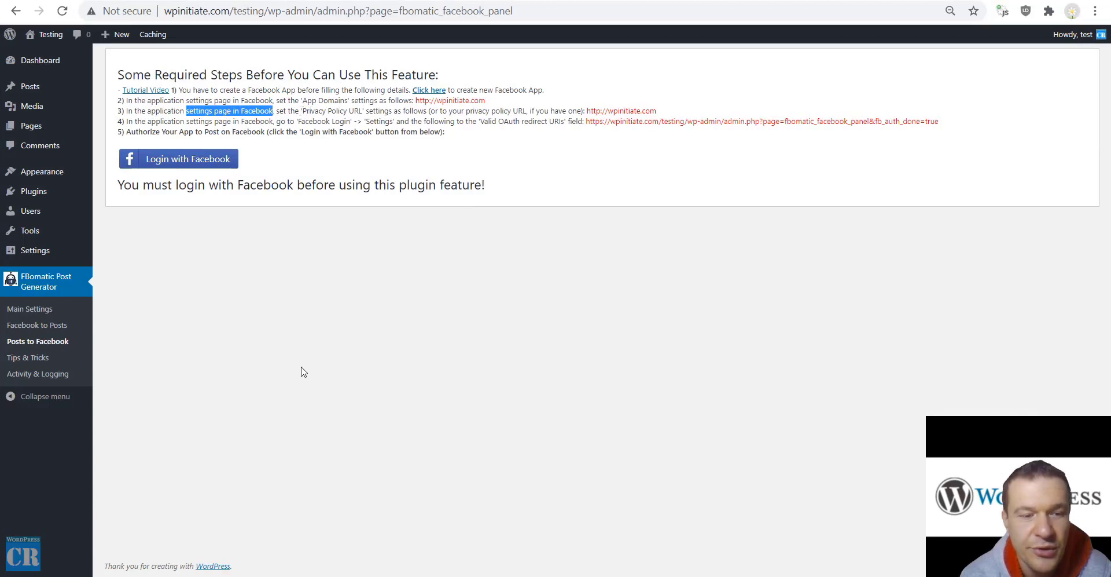
pyautogui.click(324, 0)
pyautogui.click(345, 294)
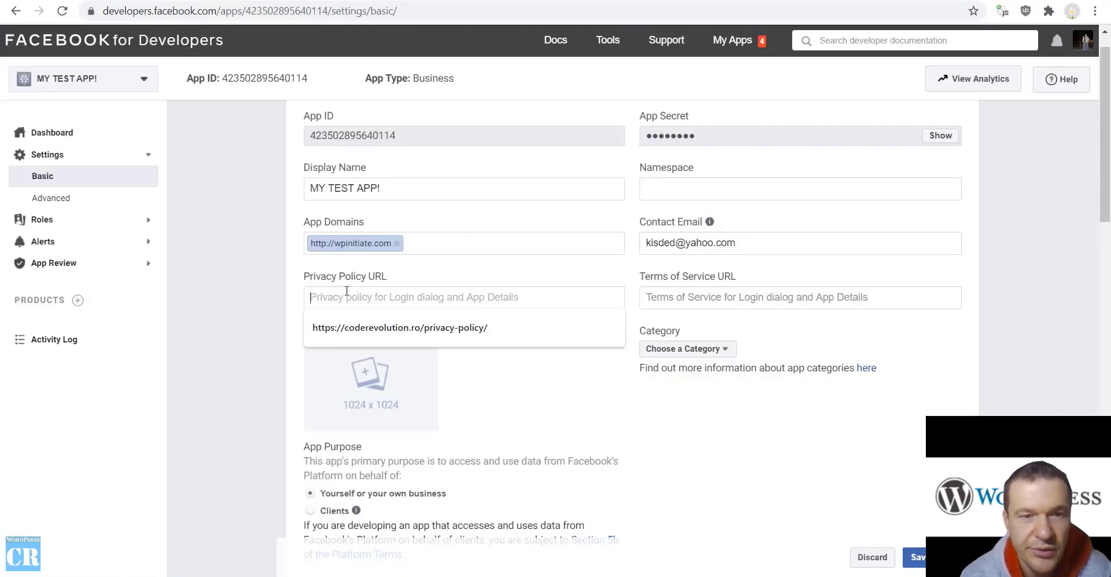
pyautogui.hotkey('ctrl', 'v')
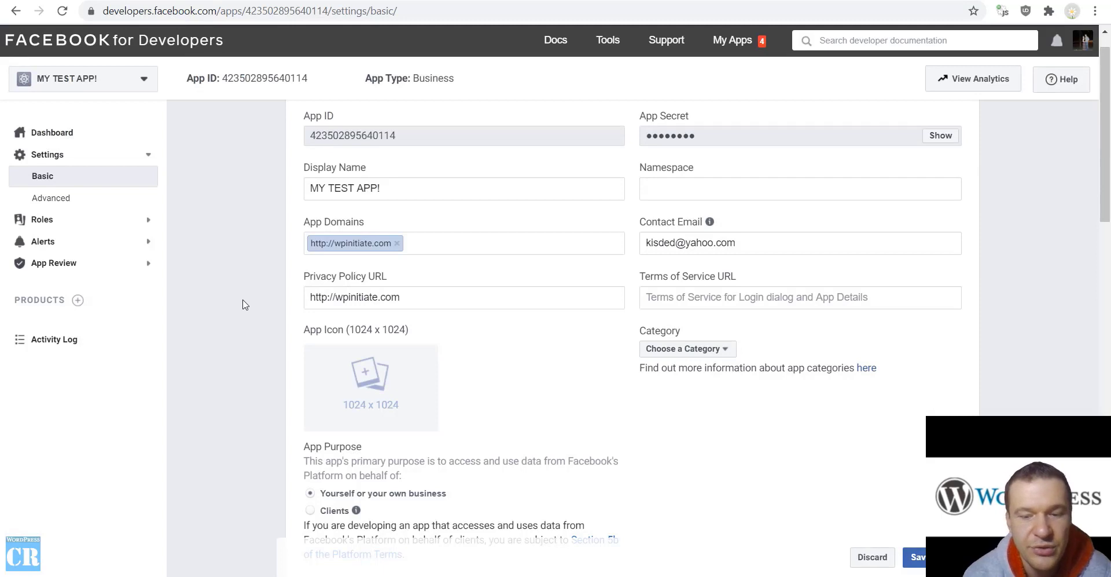
pyautogui.write('/privacy')
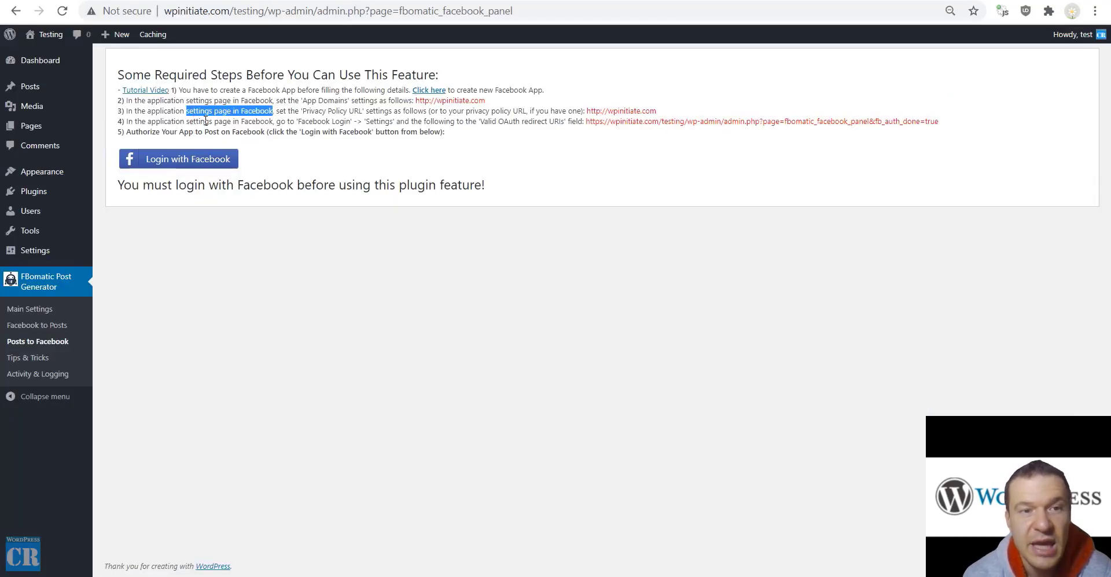
# Copy the OAuth redirect URL from the plugin's step 4 instructions
pyautogui.moveTo(297, 121); pyautogui.dragTo(351, 122)
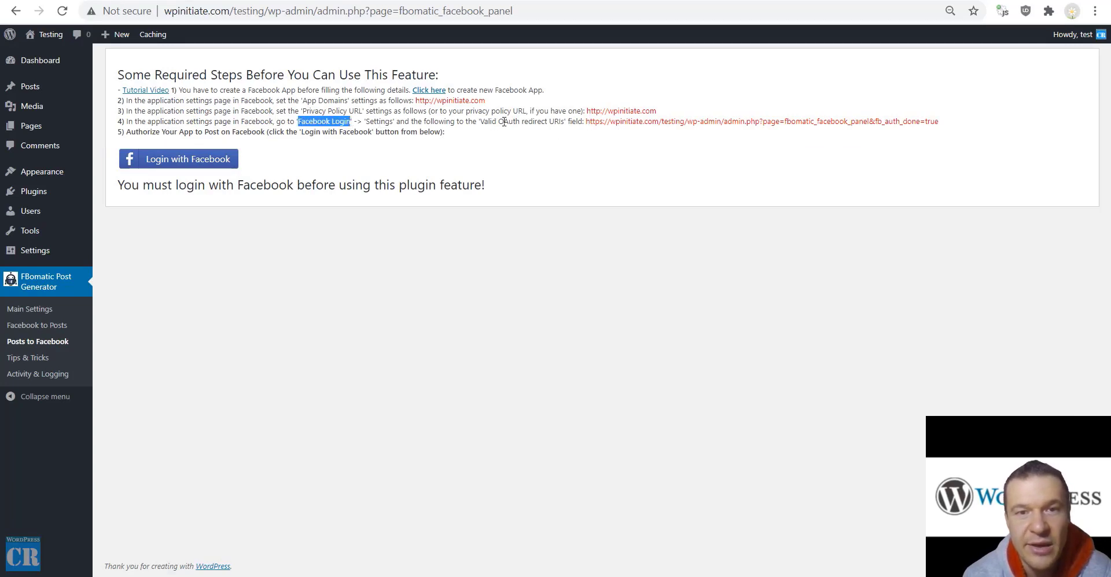
pyautogui.moveTo(587, 121); pyautogui.dragTo(953, 126)
pyautogui.rightClick(911, 119)
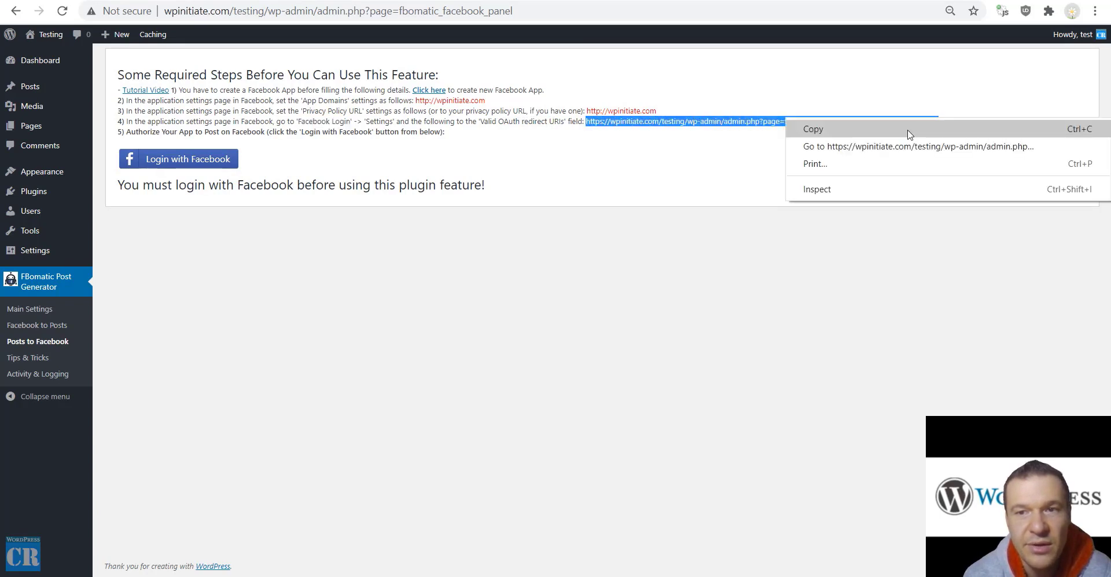
pyautogui.click(927, 128)
pyautogui.hotkey('alt', 'Tab')
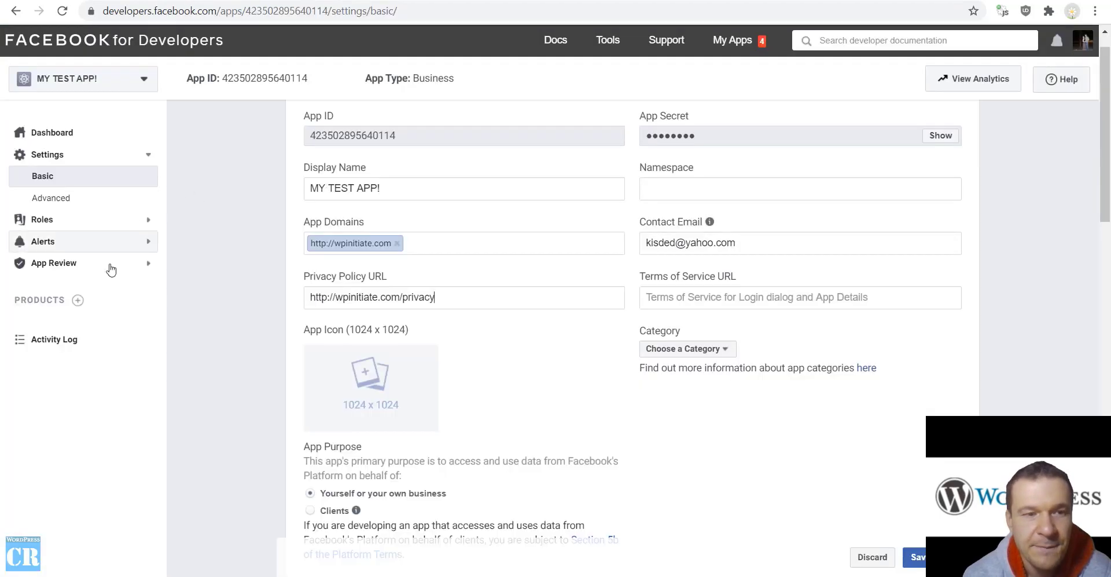
pyautogui.scroll(-10, 258, 384)
pyautogui.scroll(-5, 647, 437)
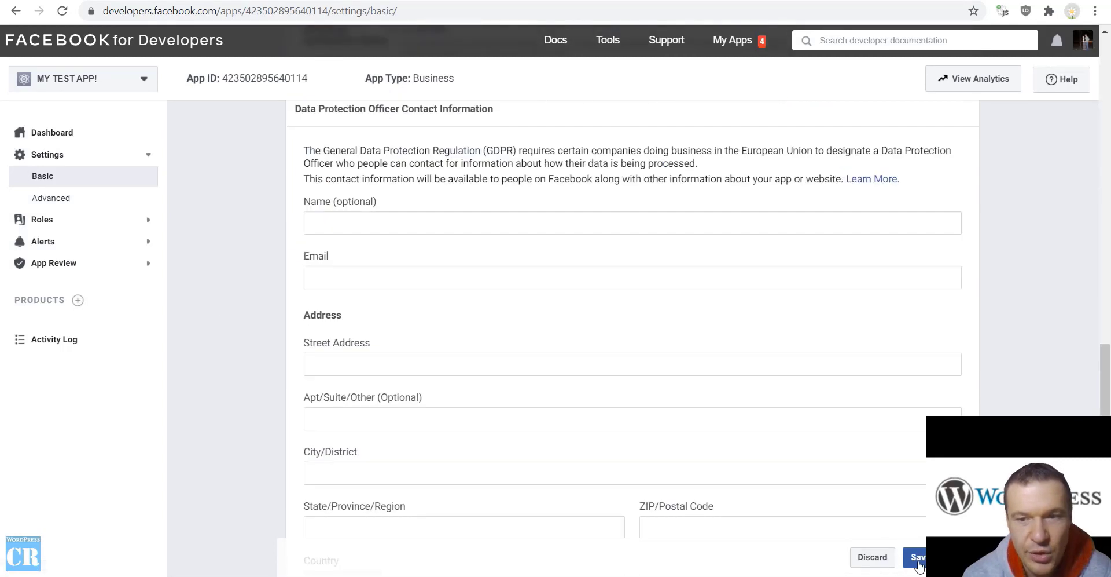
pyautogui.scroll(15, 360, 203)
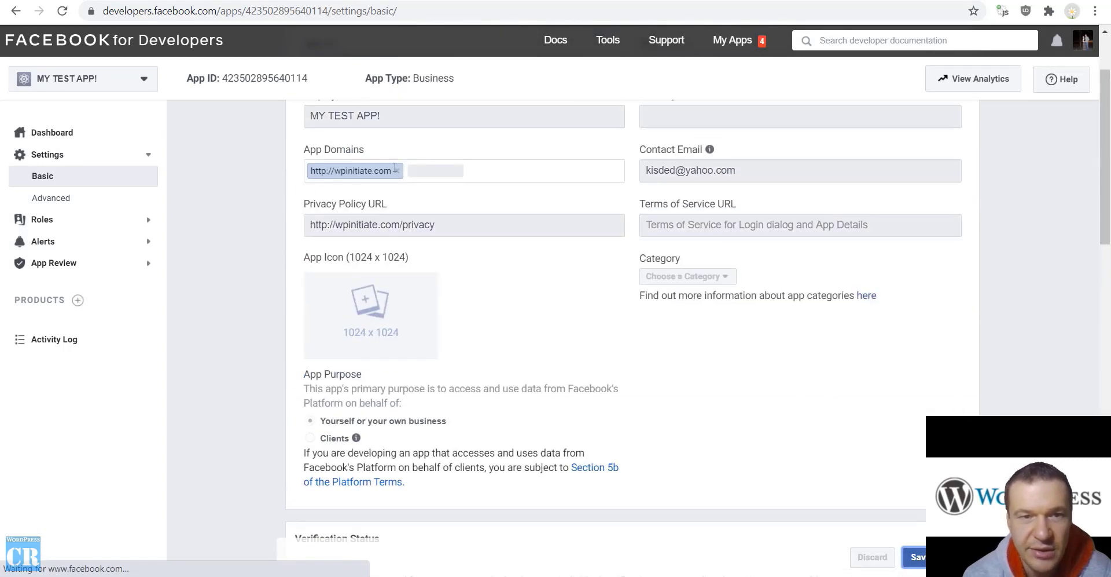
pyautogui.scroll(2, 285, 246)
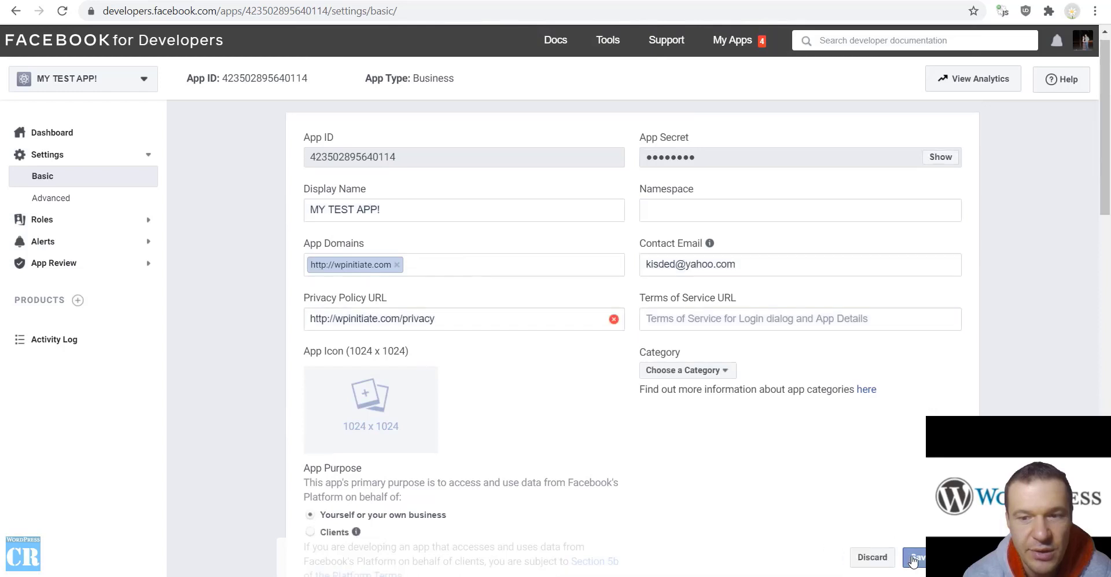
pyautogui.scroll(-3, 508, 428)
pyautogui.moveTo(573, 142)
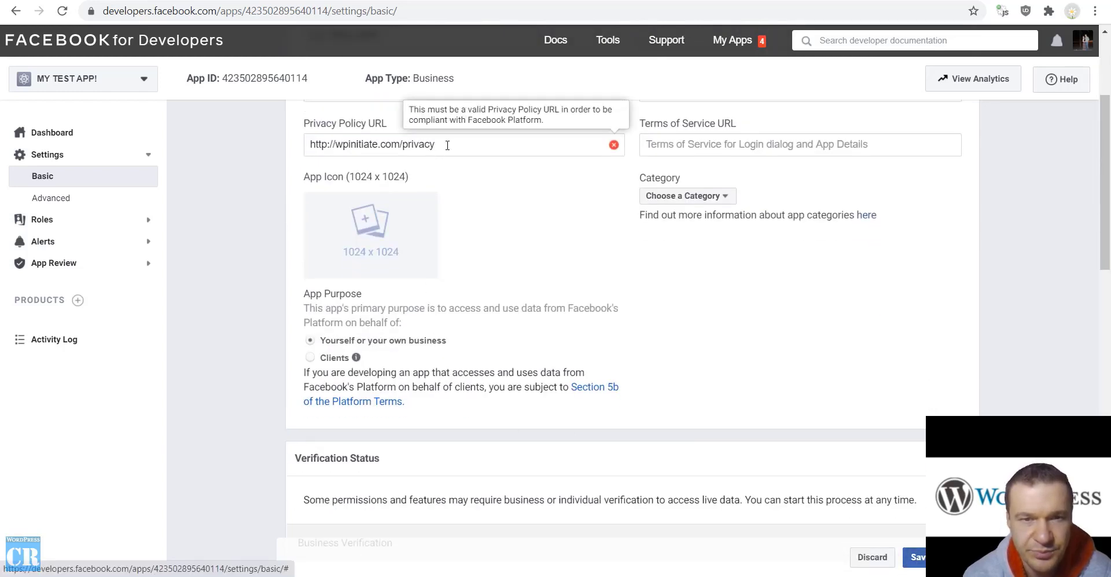
pyautogui.doubleClick(405, 145)
pyautogui.press('BackSpace')
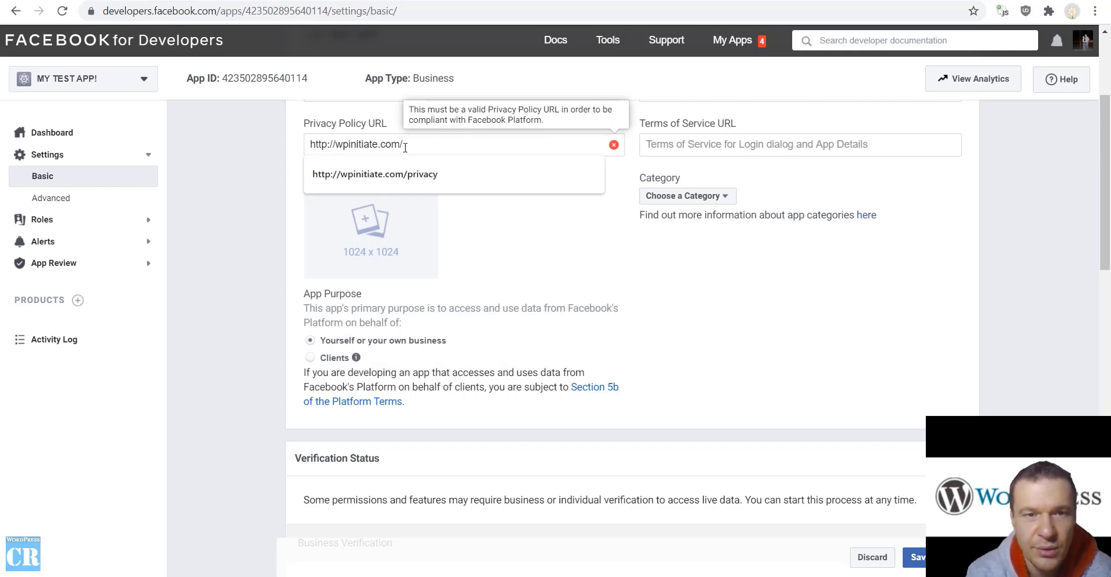
pyautogui.click(248, 231)
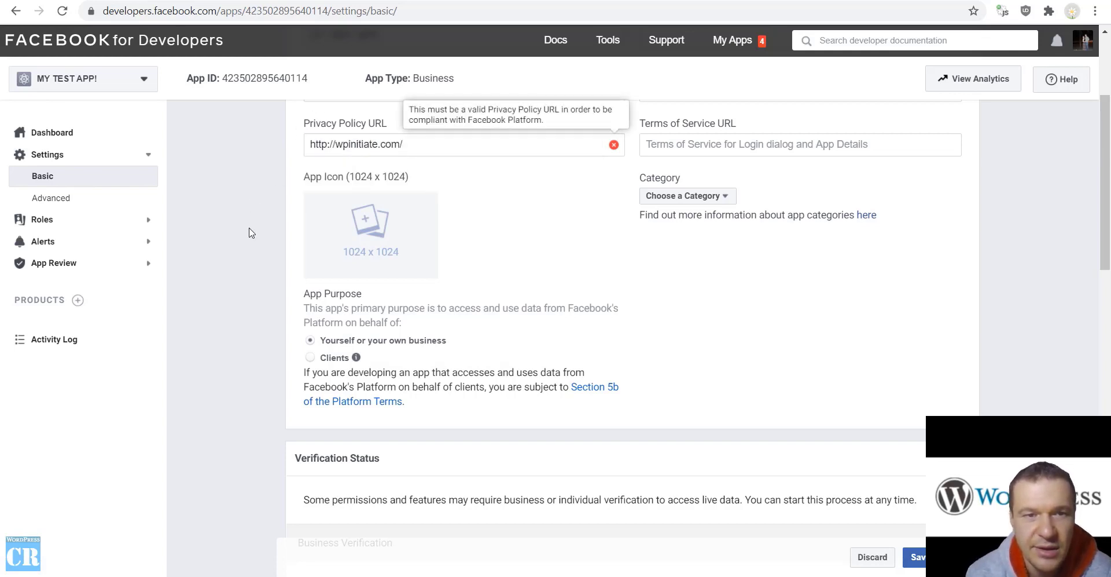
pyautogui.click(906, 556)
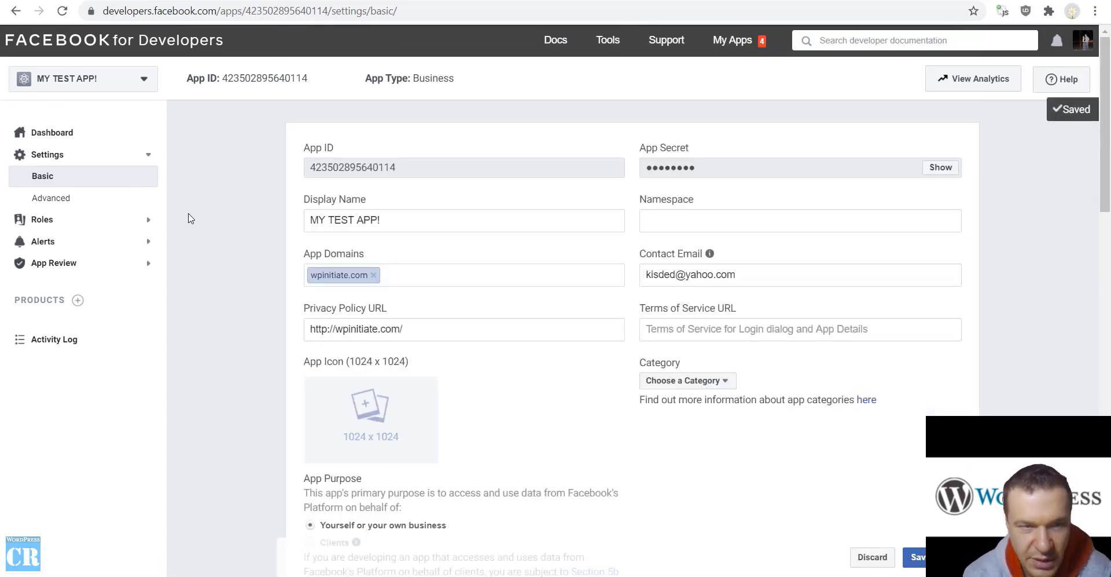
# Add Facebook Login as a product to MY TEST APP, dismissing the data access popup
pyautogui.click(78, 301)
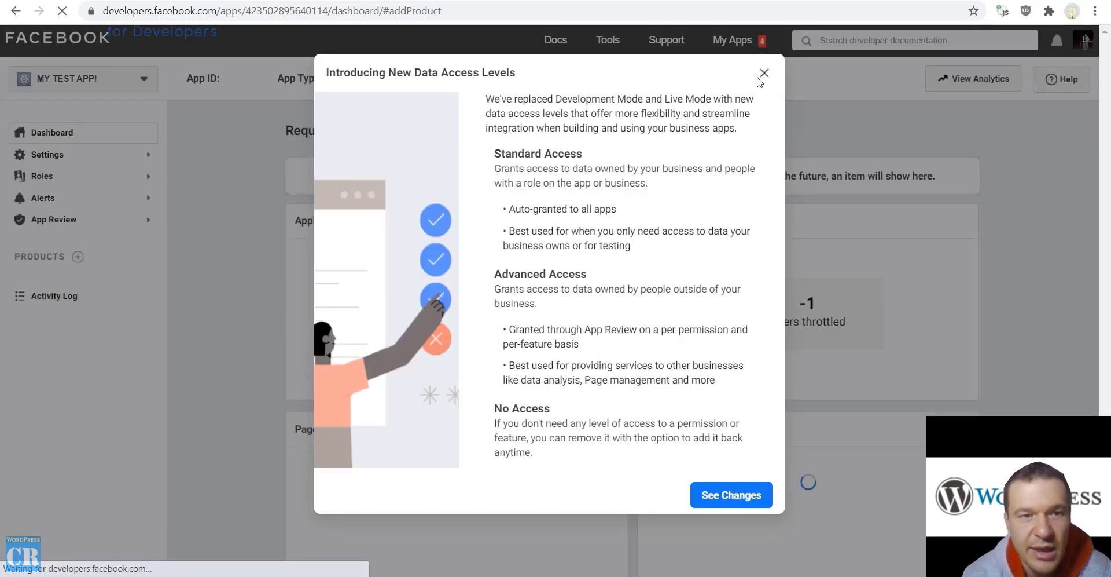
pyautogui.click(761, 77)
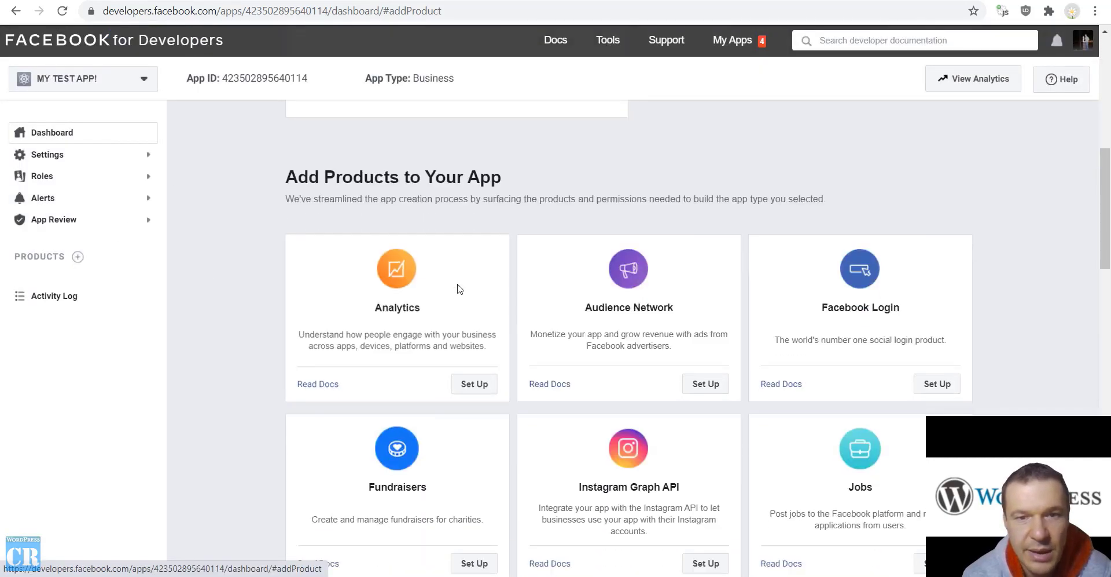
pyautogui.click(935, 384)
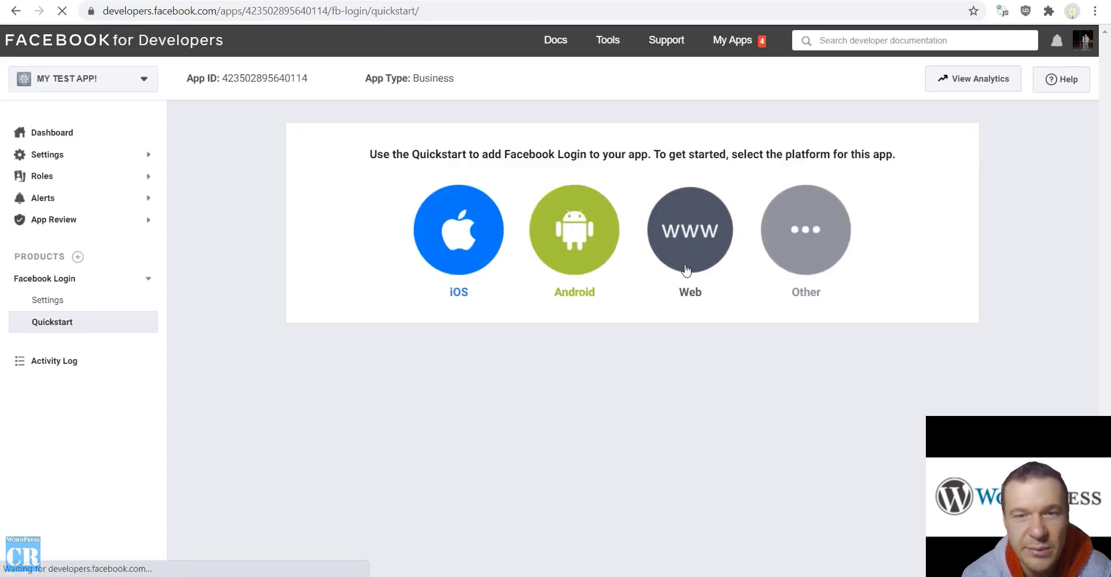
pyautogui.click(697, 233)
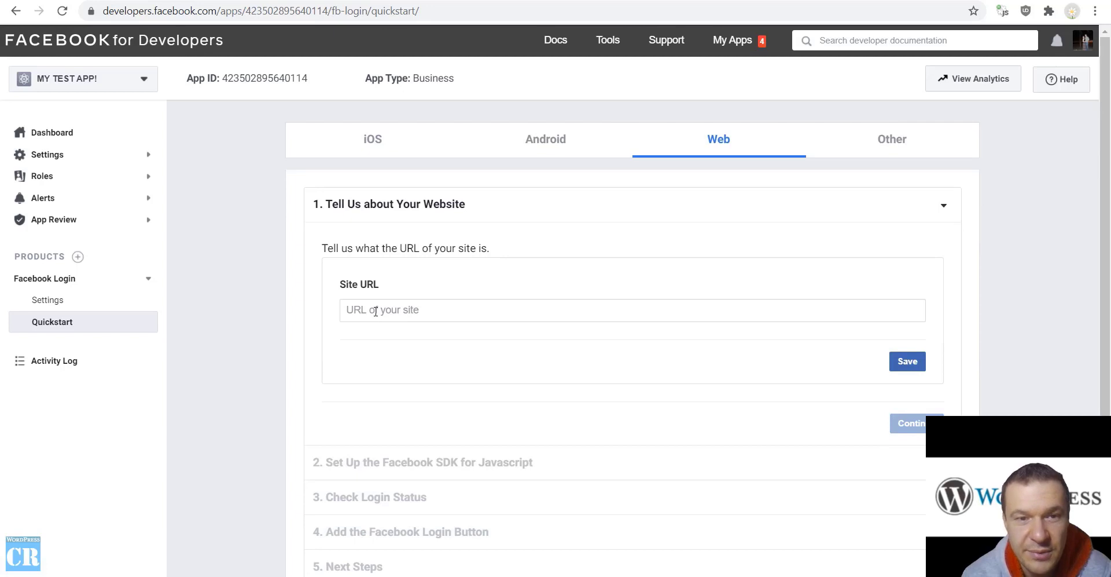
pyautogui.click(376, 311)
pyautogui.hotkey('ctrl', 'v')
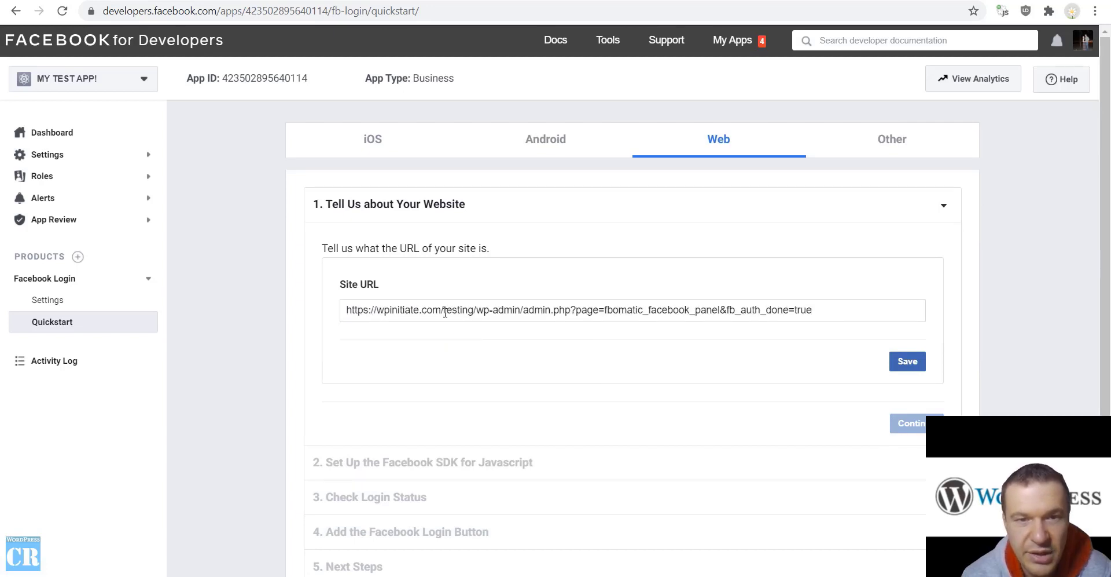
pyautogui.click(444, 310)
pyautogui.hotkey('shift', 'End')
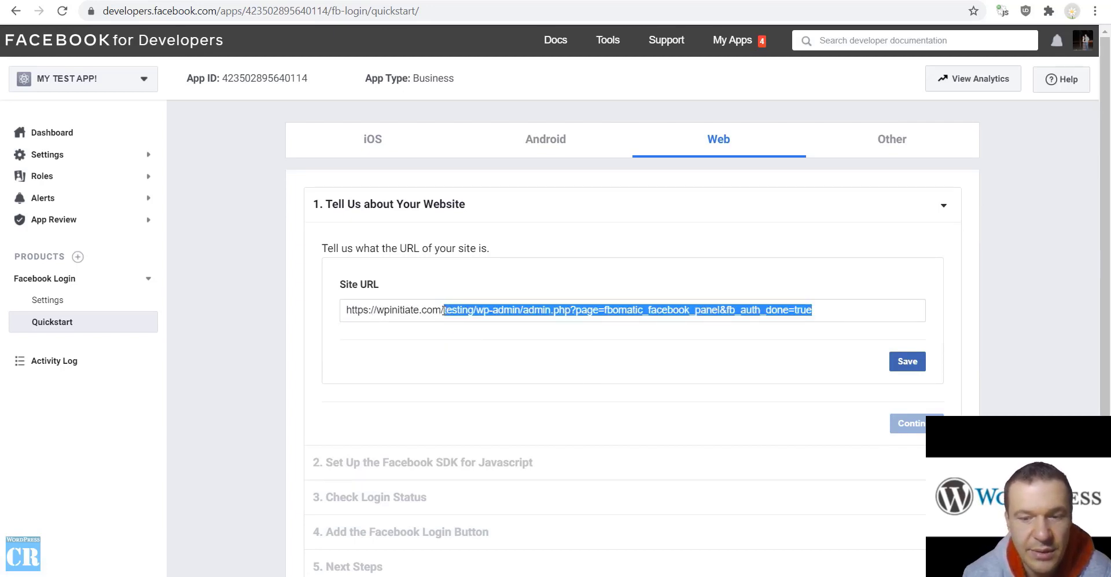
pyautogui.click(476, 310)
pyautogui.hotkey('shift', 'End')
pyautogui.press('BackSpace')
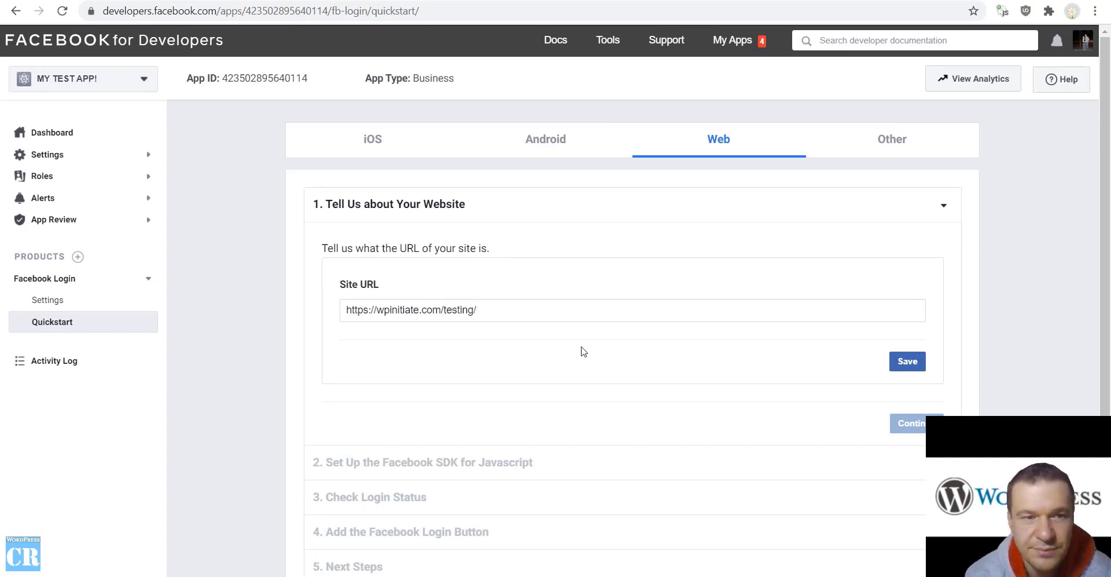
# Save the Site URL and continue past the JavaScript SDK step
pyautogui.click(906, 362)
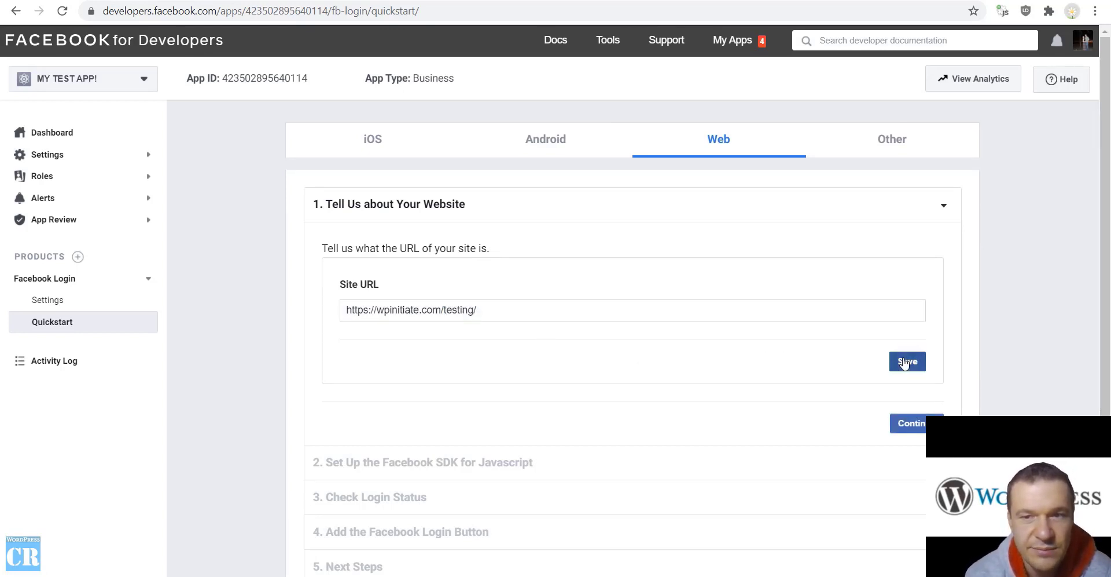
pyautogui.click(907, 424)
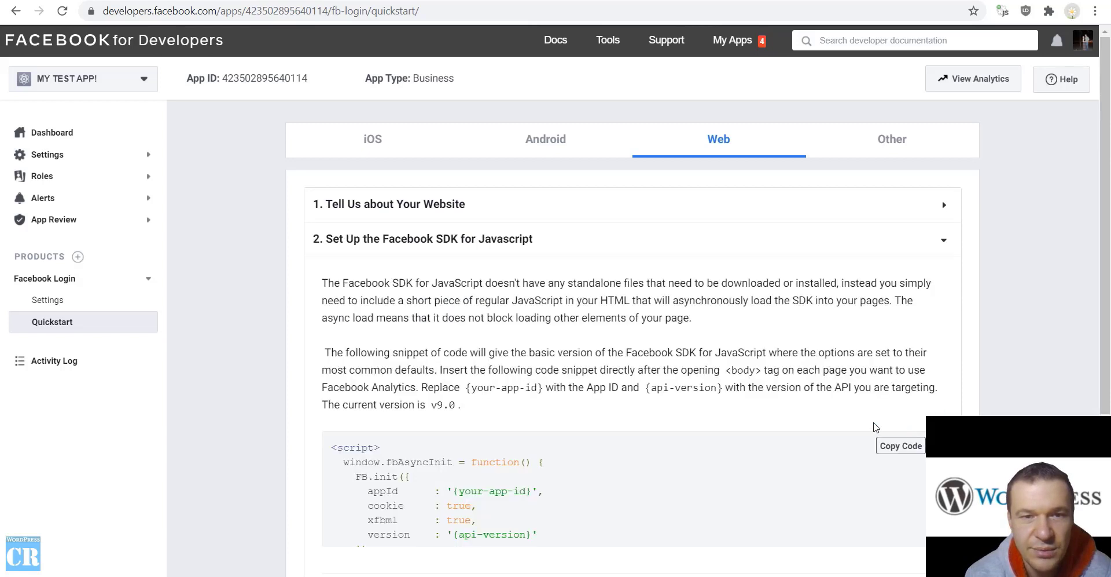
pyautogui.scroll(-4, 494, 343)
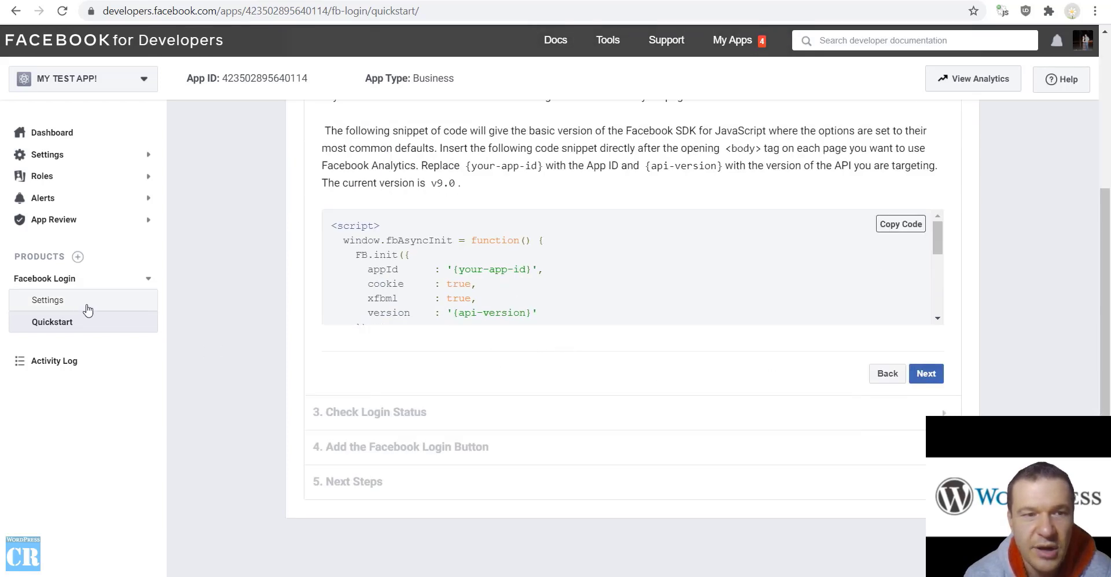
pyautogui.click(49, 300)
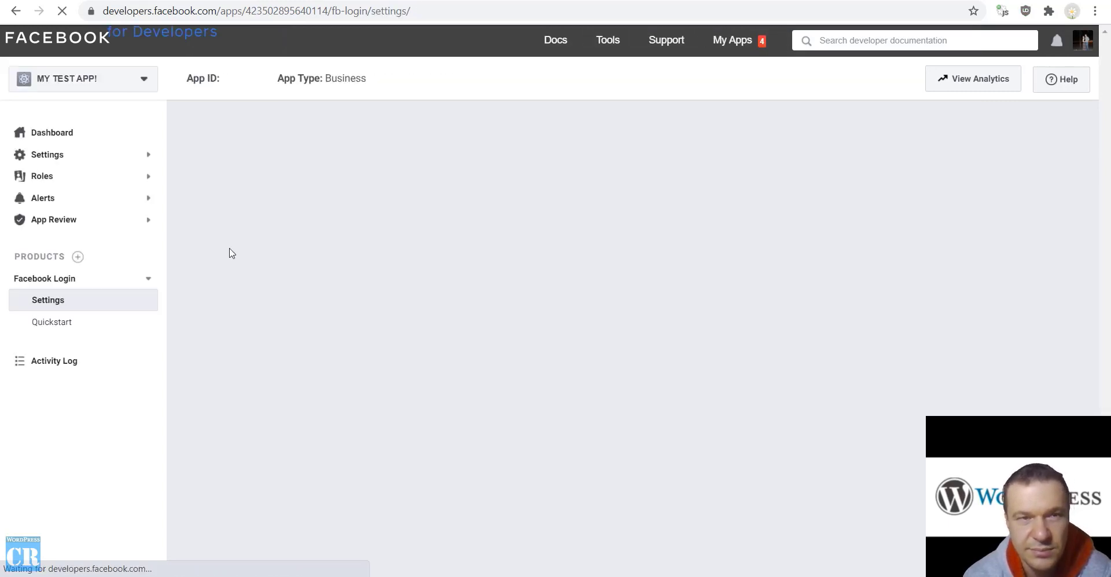
# Add the FBomatic redirect URL as a Valid OAuth Redirect URI, save, and return to WordPress
pyautogui.scroll(-4, 278, 244)
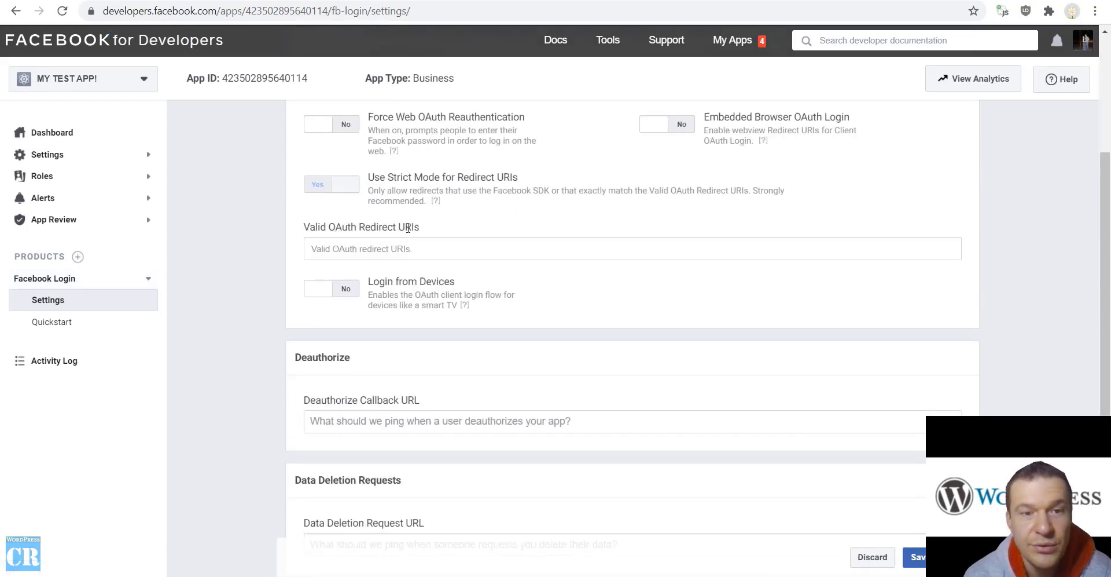
pyautogui.write('https://wpinitiate.com/testing/wp-admin/admin.php?page=fbomatic_facebook_panel&fb_auth_done=true')
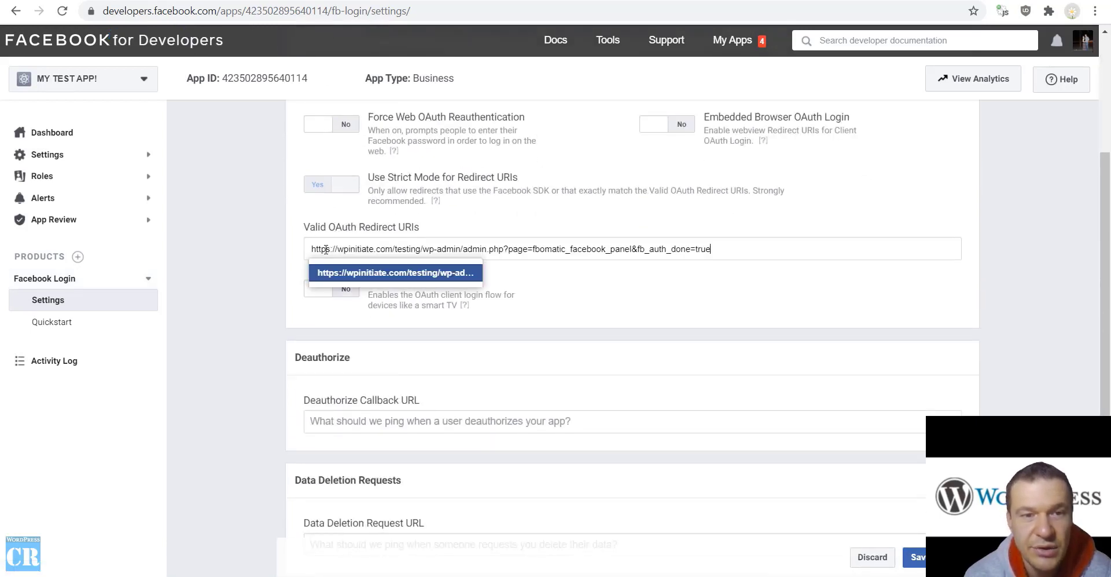
pyautogui.press('Return')
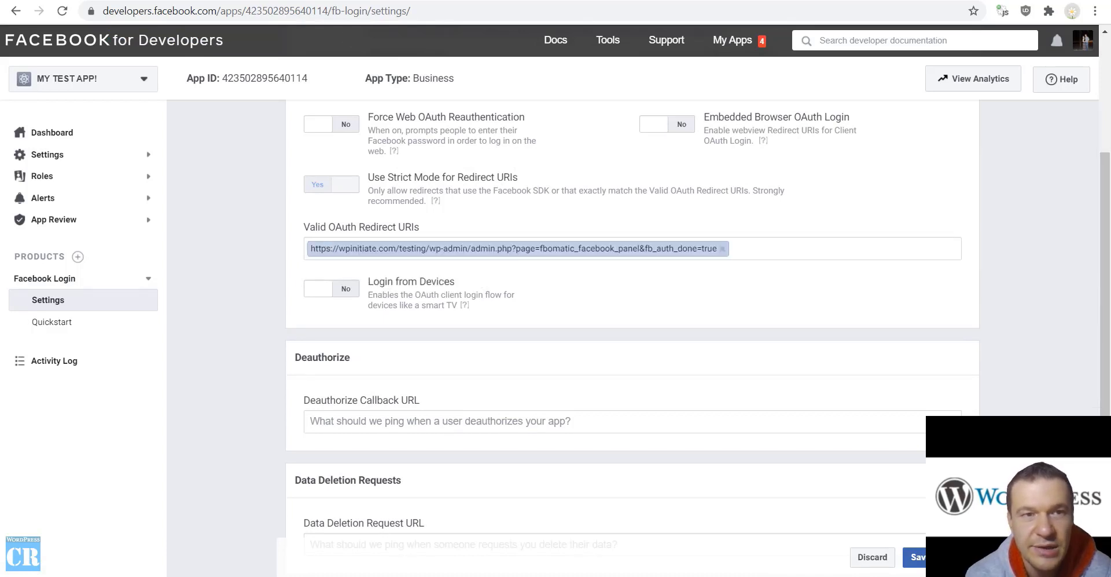
pyautogui.hotkey('alt', 'Tab')
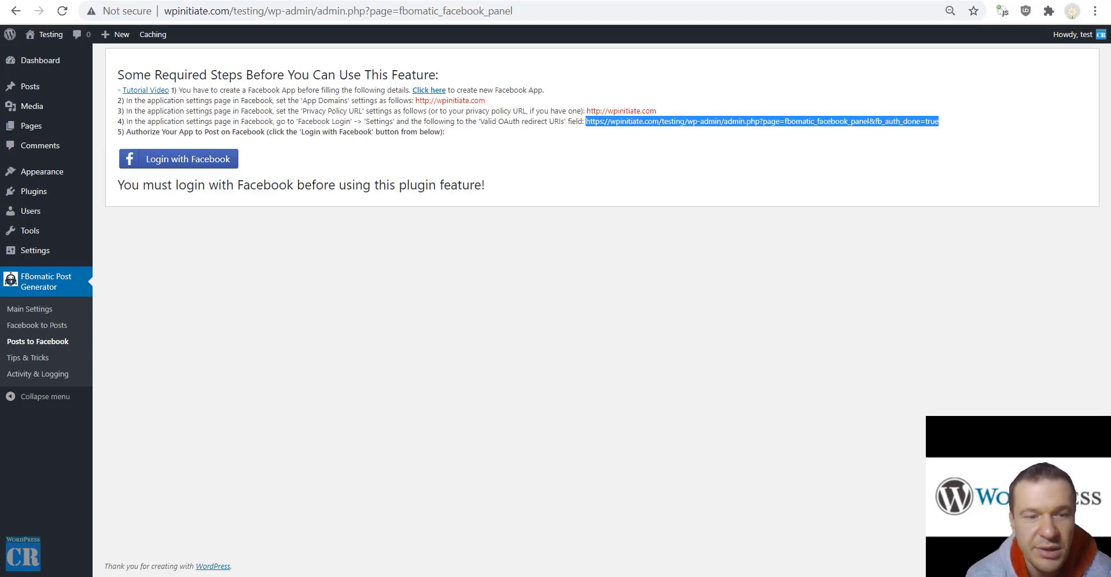
pyautogui.hotkey('alt', 'Tab')
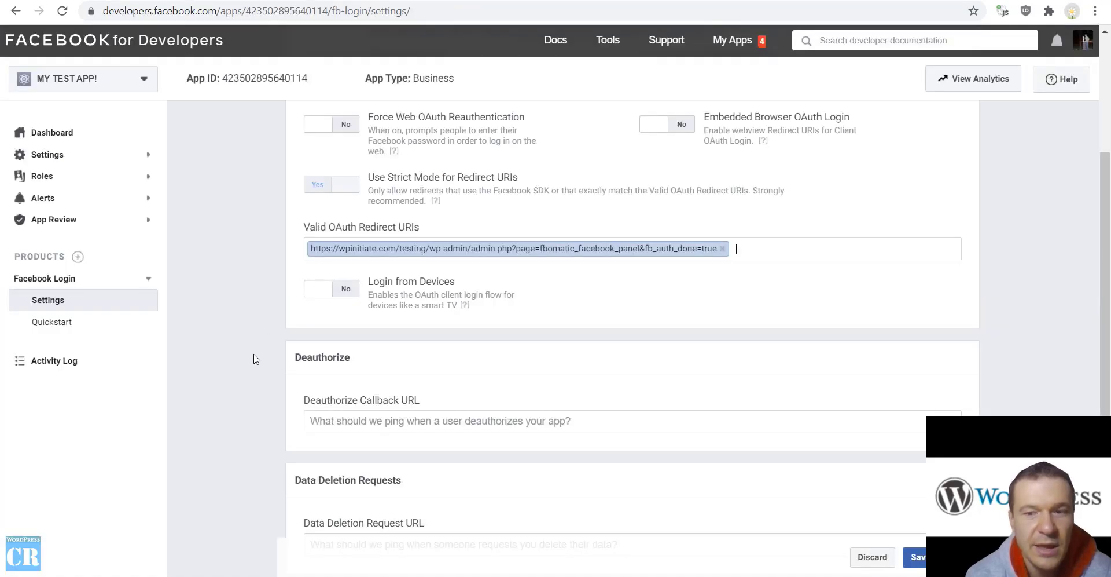
pyautogui.scroll(-4, 256, 359)
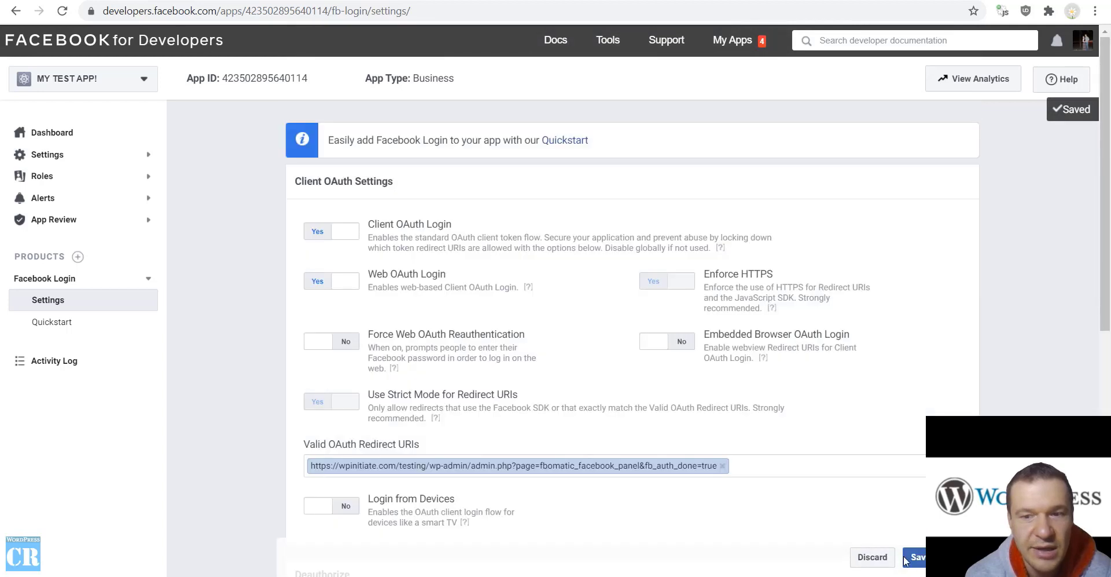
pyautogui.click(906, 560)
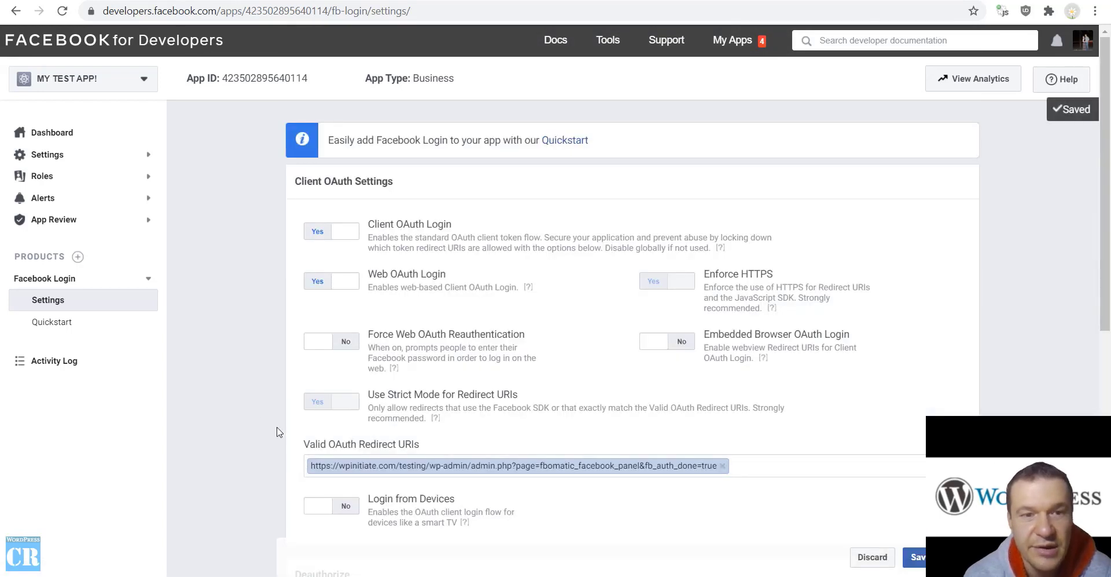
pyautogui.hotkey('ctrl', 'Tab')
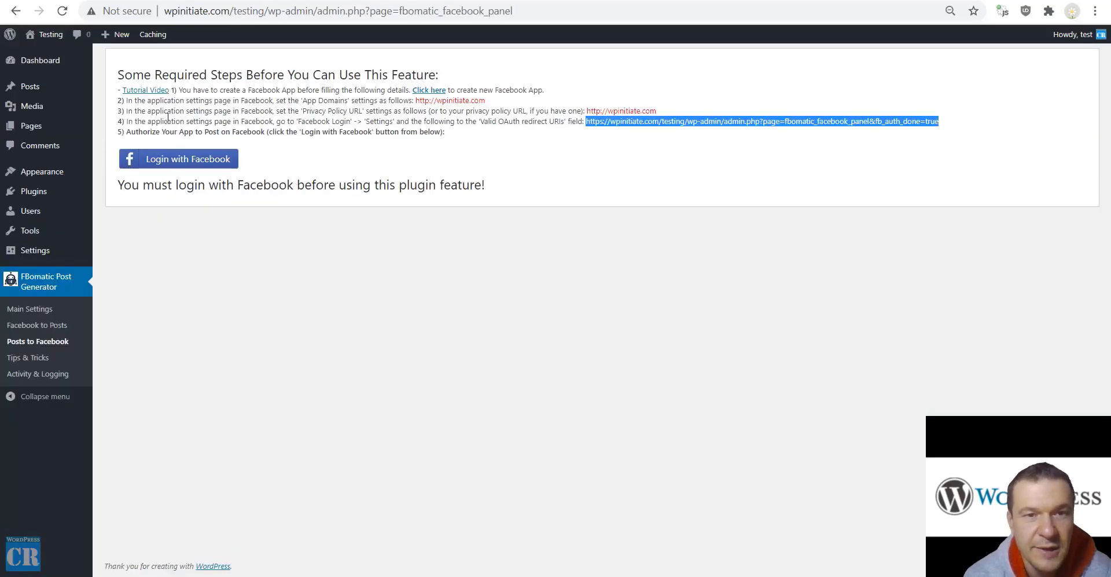
# Authorize FBomatic with the logged-in Facebook account and select the CodeRevolution page
pyautogui.click(187, 160)
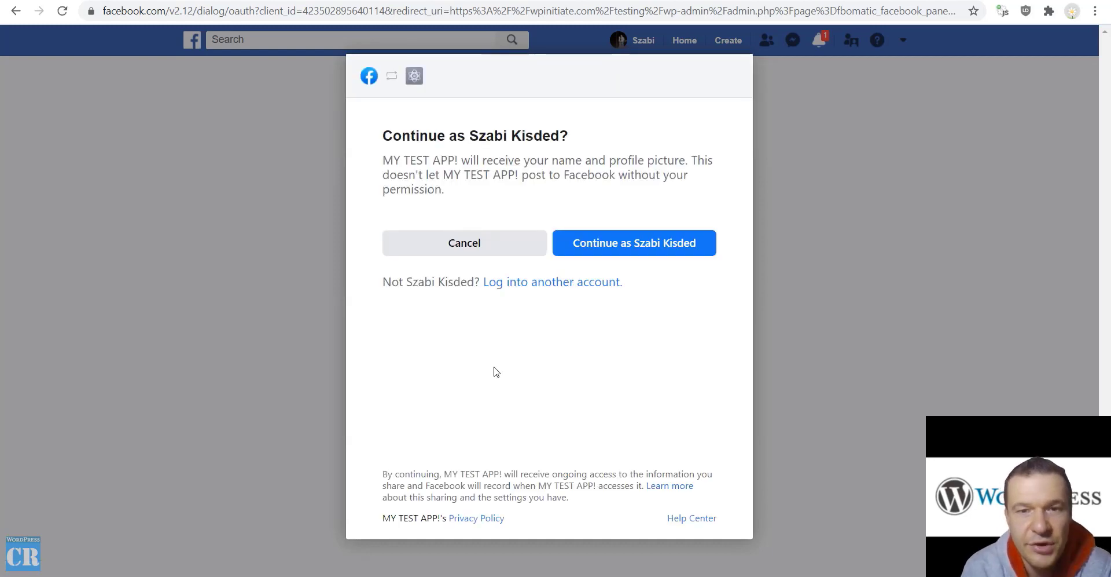
pyautogui.click(617, 240)
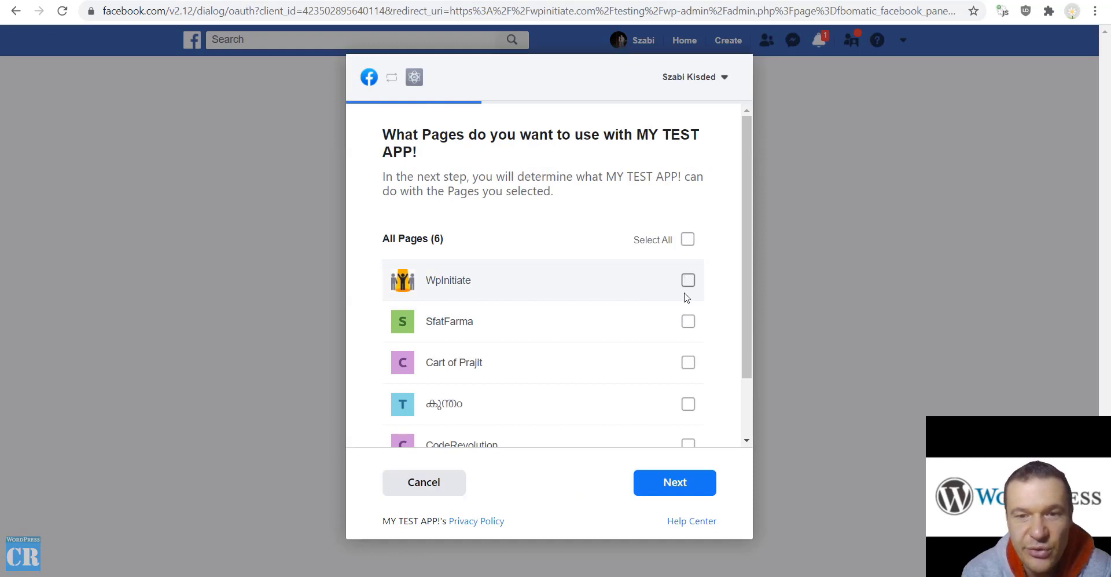
pyautogui.scroll(-2, 687, 297)
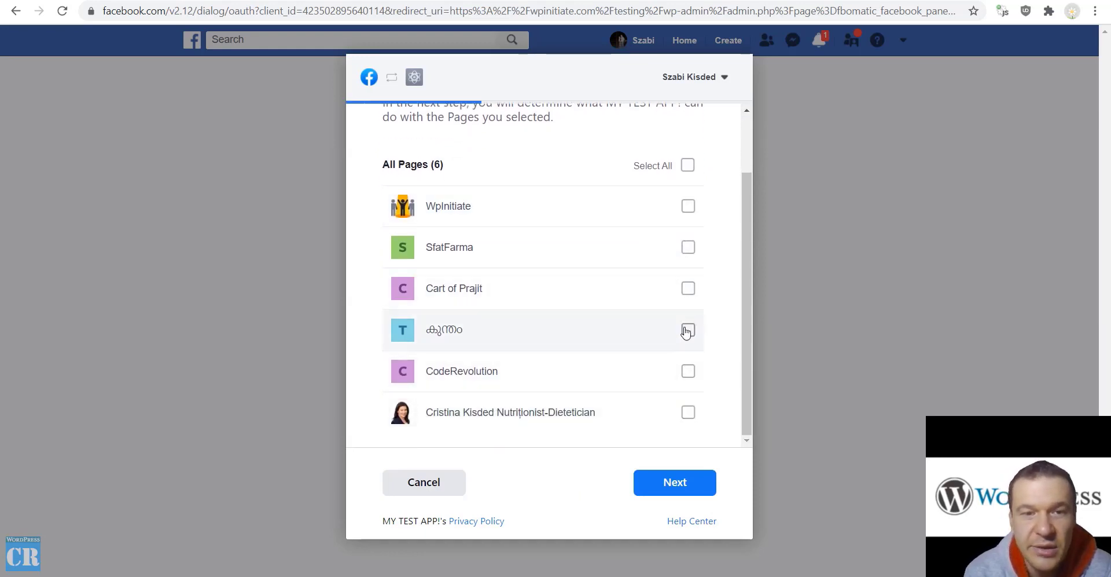
pyautogui.click(688, 371)
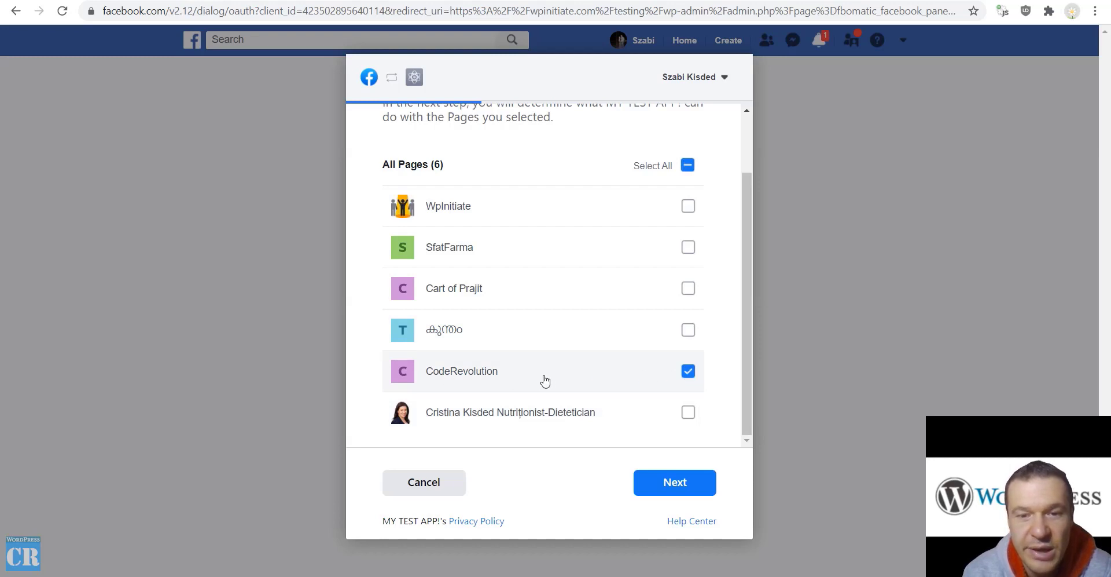
pyautogui.scroll(1, 547, 380)
pyautogui.scroll(-1, 554, 370)
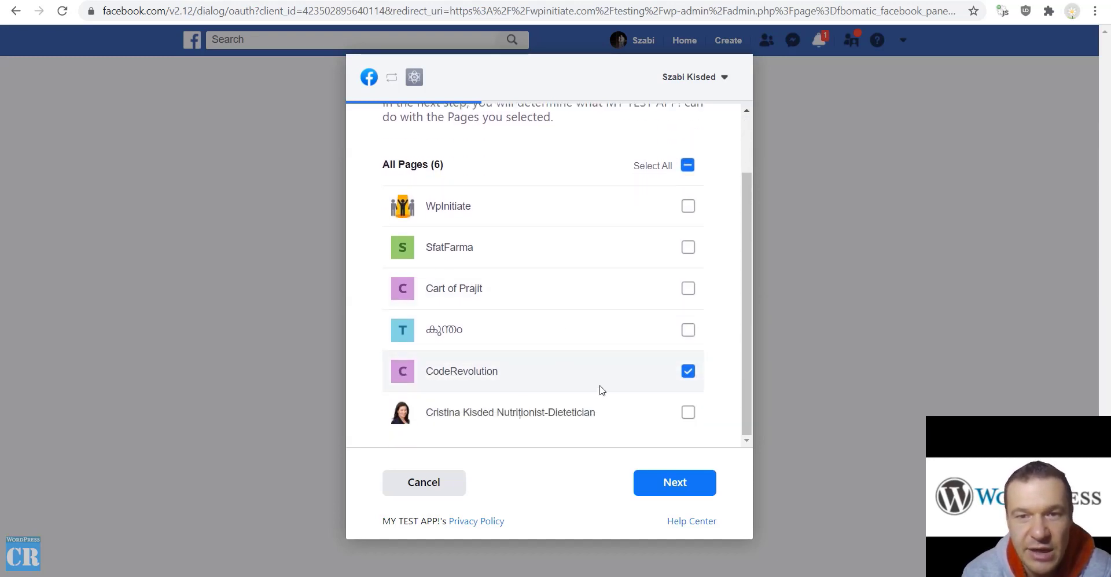
pyautogui.click(675, 485)
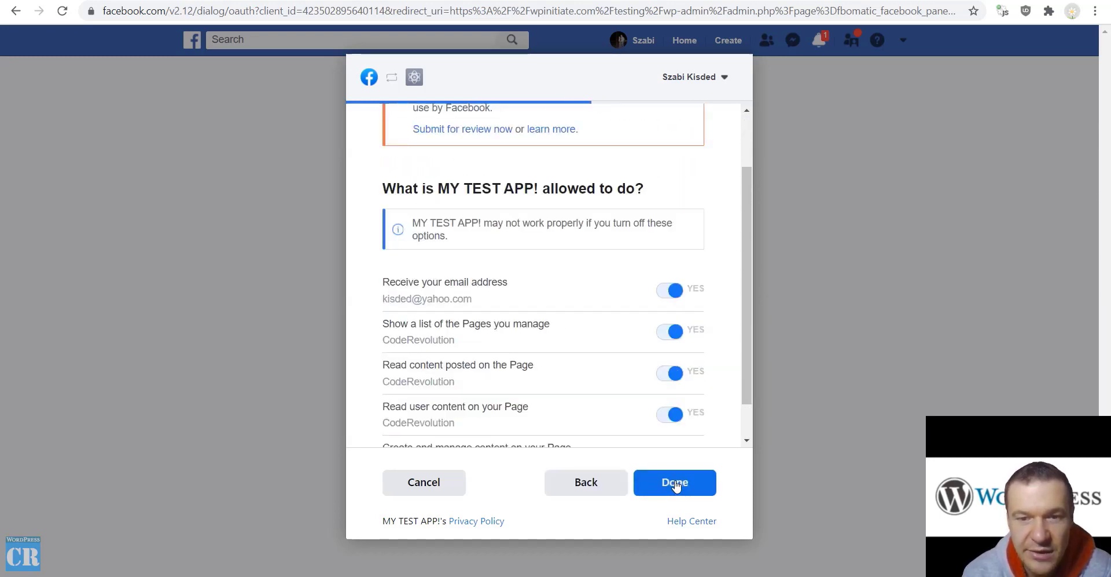
# Accept all requested permissions and acknowledge the successful MY TEST APP link
pyautogui.scroll(2, 566, 365)
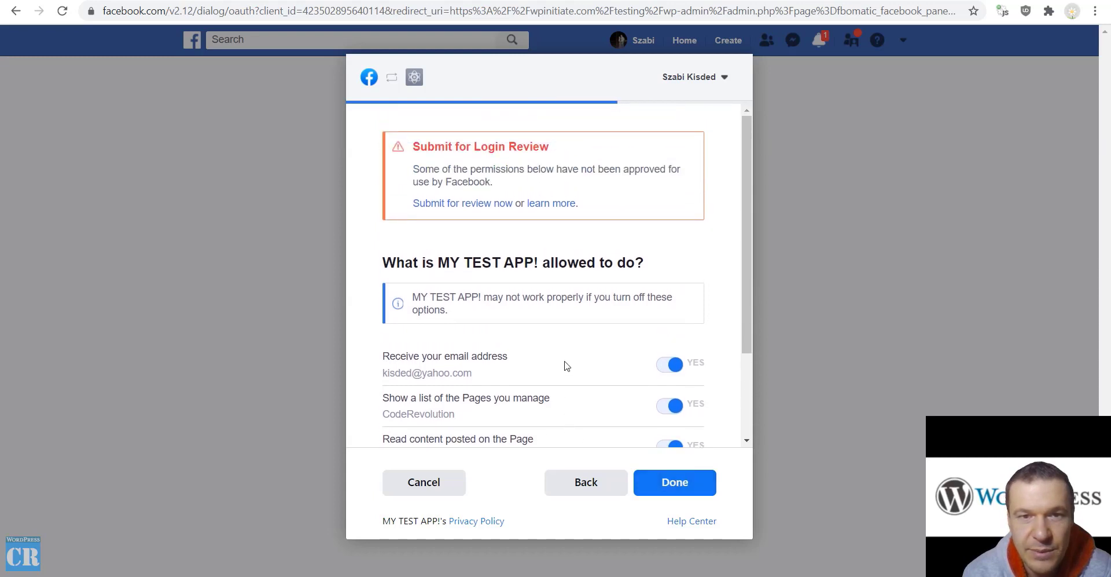
pyautogui.scroll(-3, 538, 362)
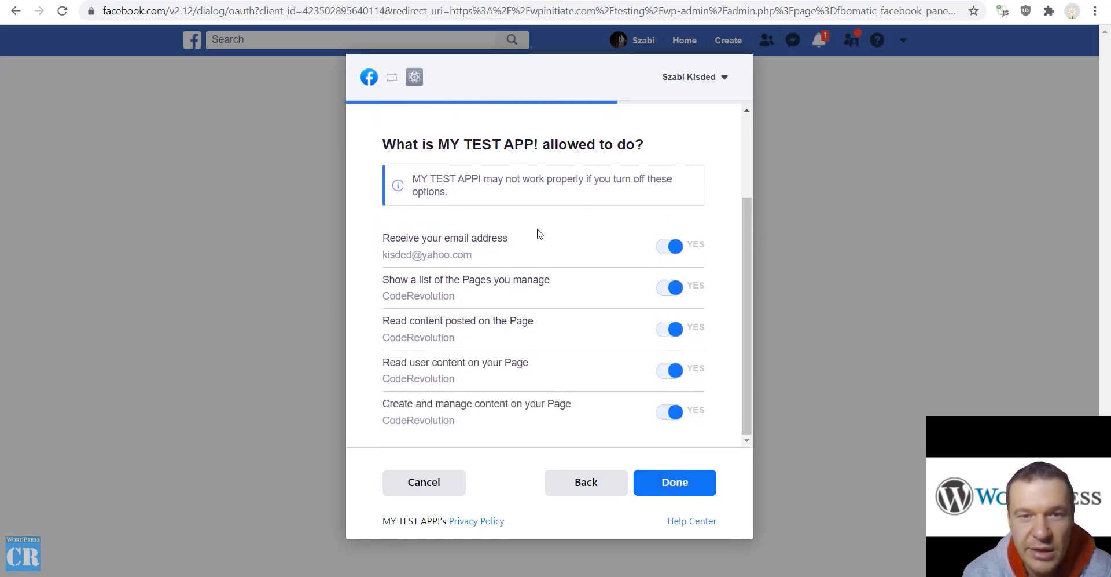
pyautogui.click(658, 479)
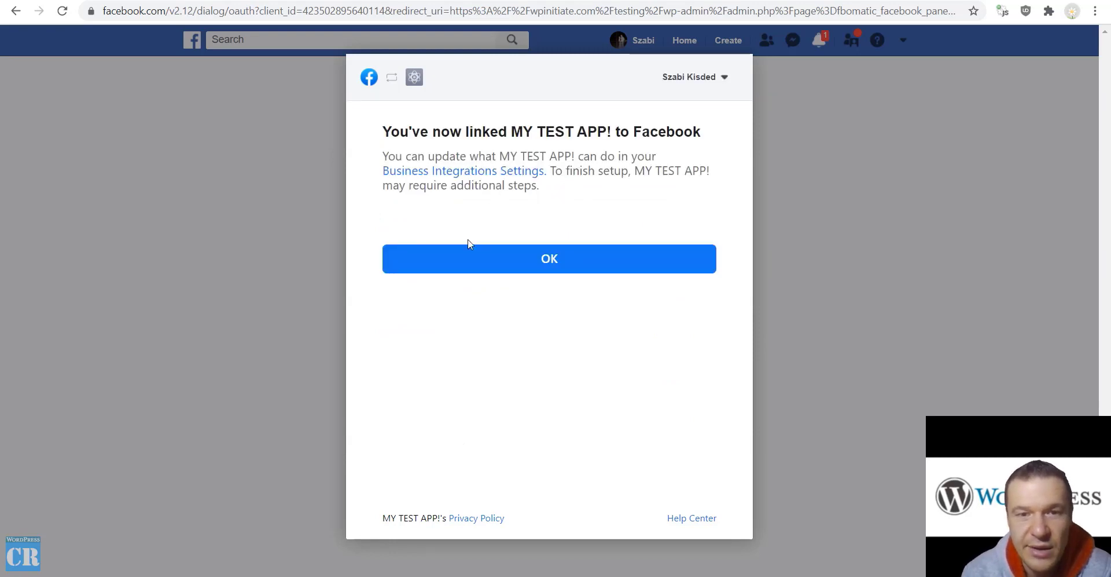
pyautogui.click(525, 260)
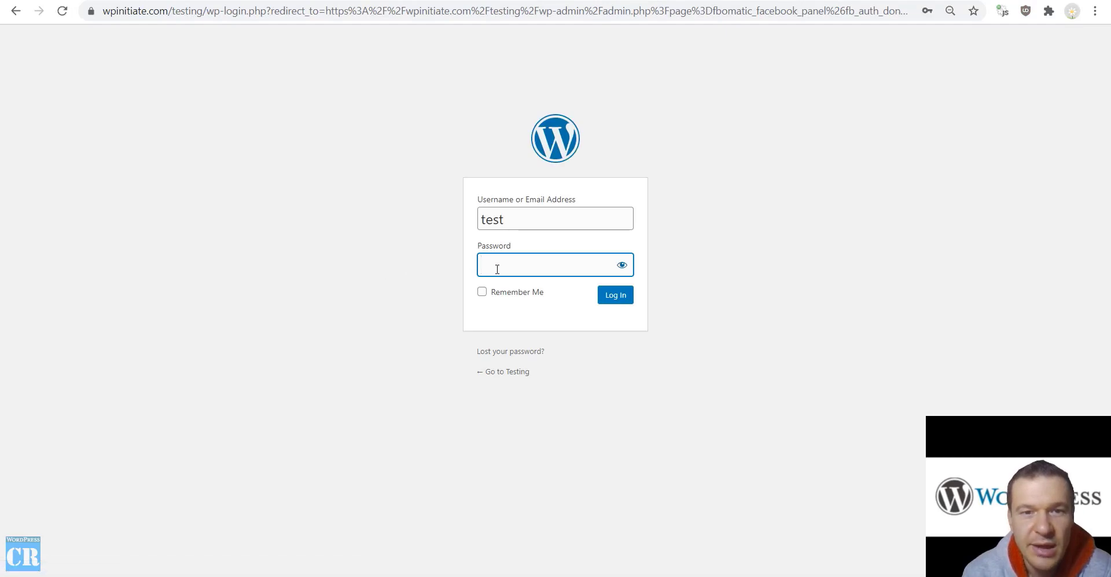
# Try logging in to WordPress with the saved admin username
pyautogui.click(520, 212)
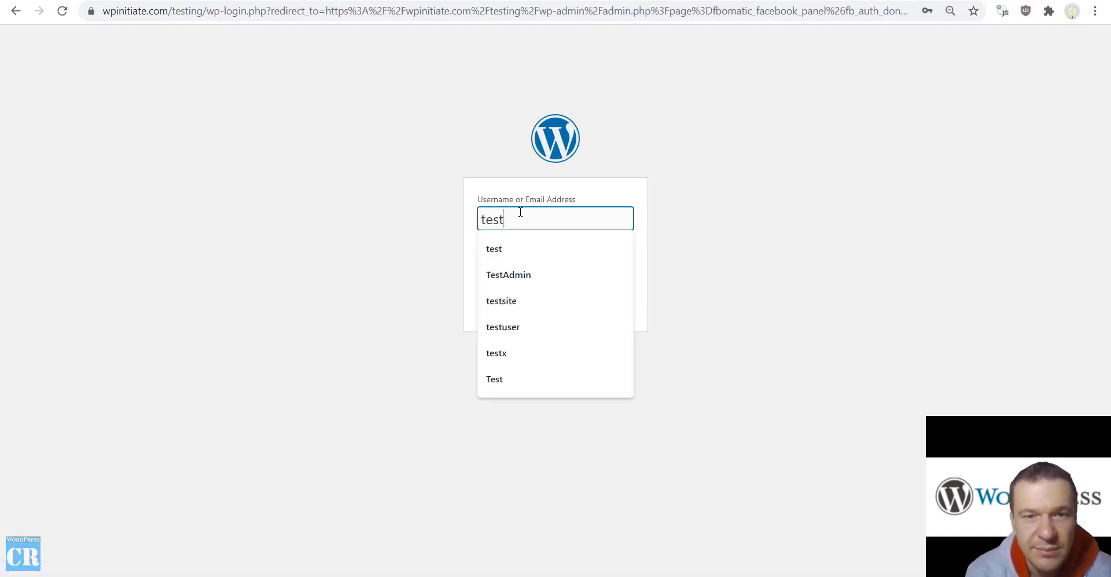
pyautogui.press('BackSpace')
pyautogui.press('BackSpace')
pyautogui.press('BackSpace')
pyautogui.press('BackSpace')
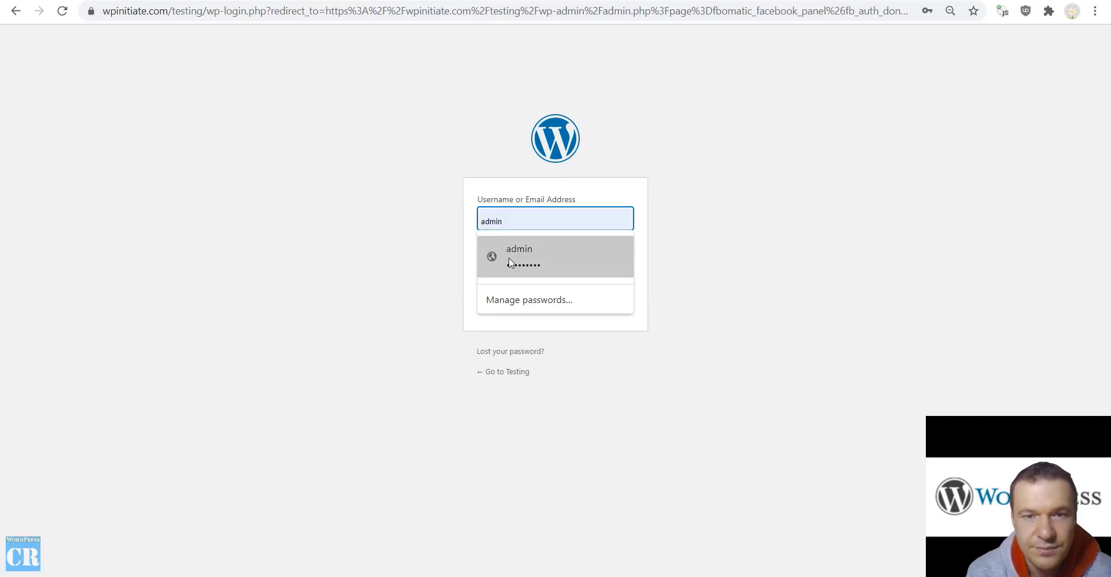
pyautogui.click(509, 257)
pyautogui.click(616, 295)
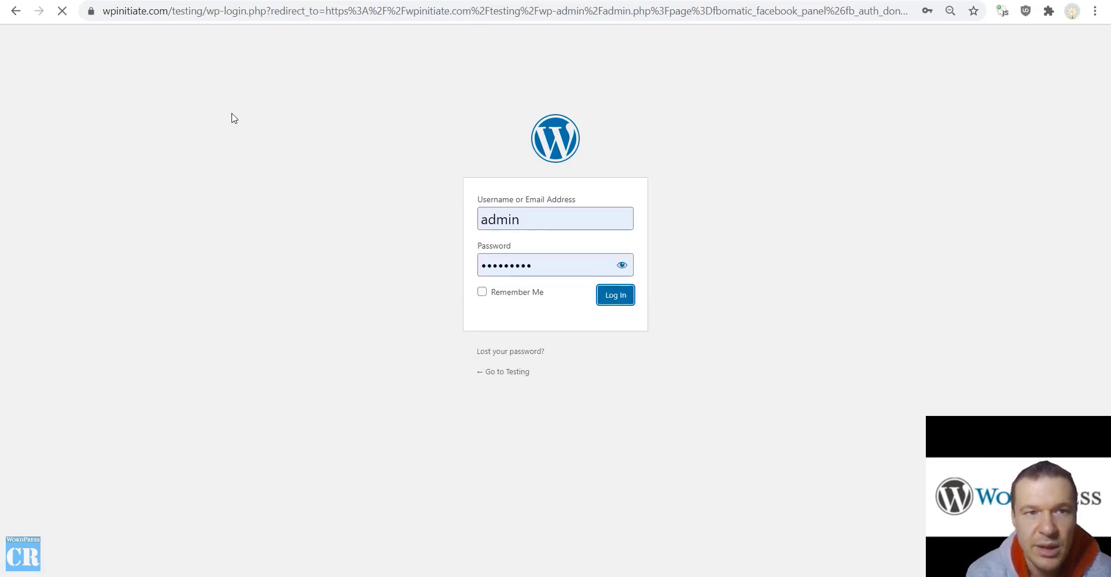
# After the Unknown username error, replace the username with the saved e-mail login and log in
pyautogui.click(520, 272)
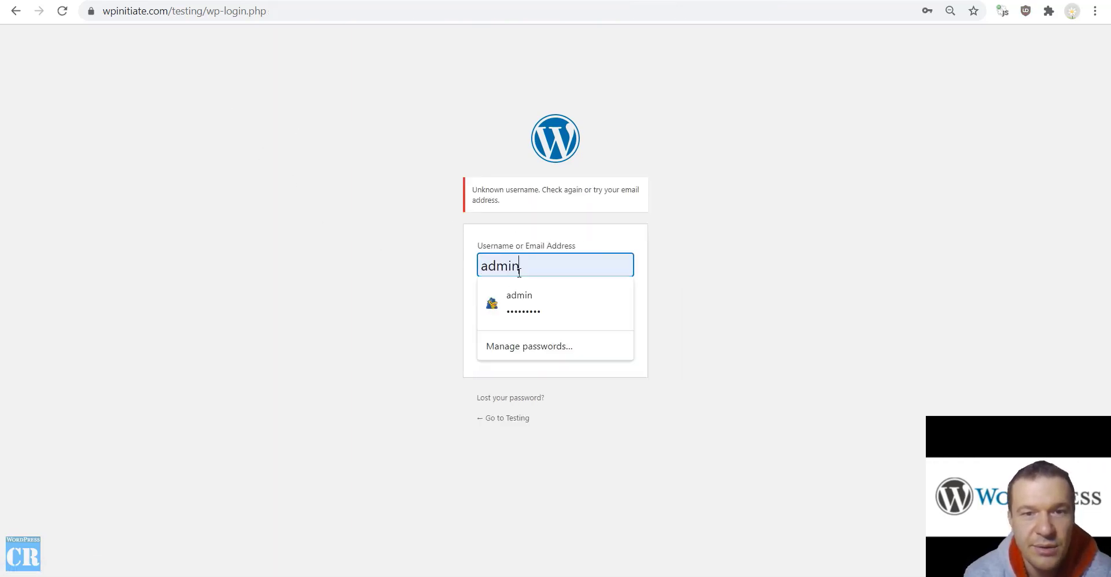
pyautogui.doubleClick(520, 272)
pyautogui.press('BackSpace')
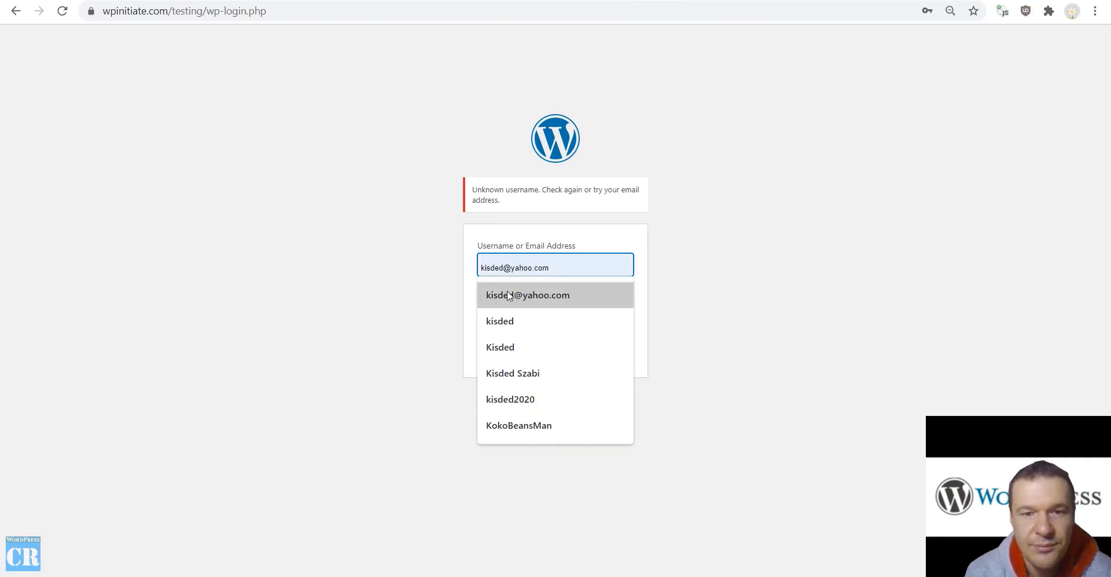
pyautogui.click(507, 291)
pyautogui.click(599, 341)
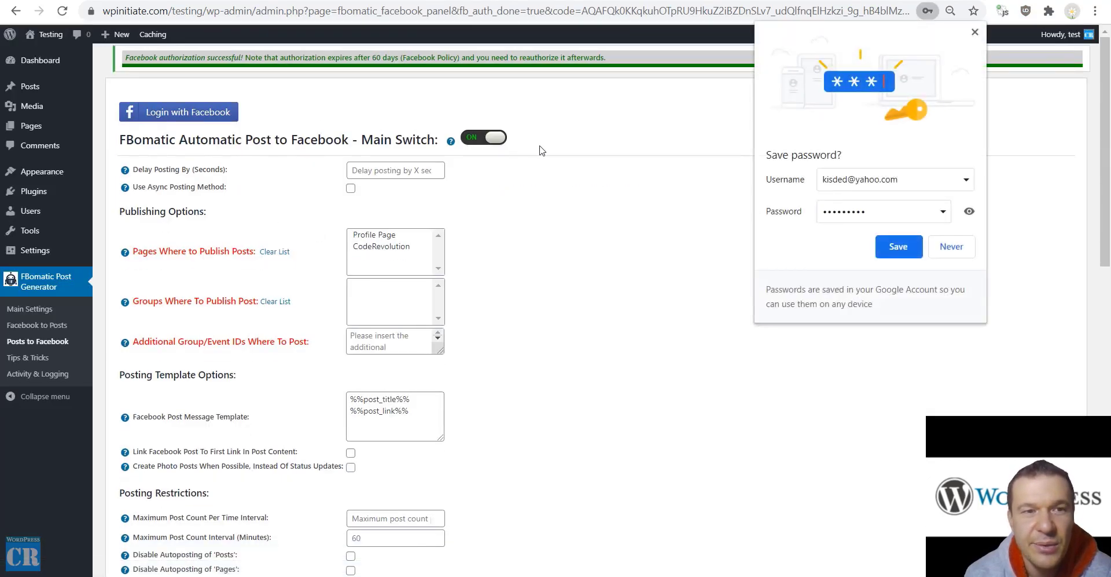
# Dismiss Chrome's password popups and select CodeRevolution in Pages Where to Publish Posts
pyautogui.click(952, 246)
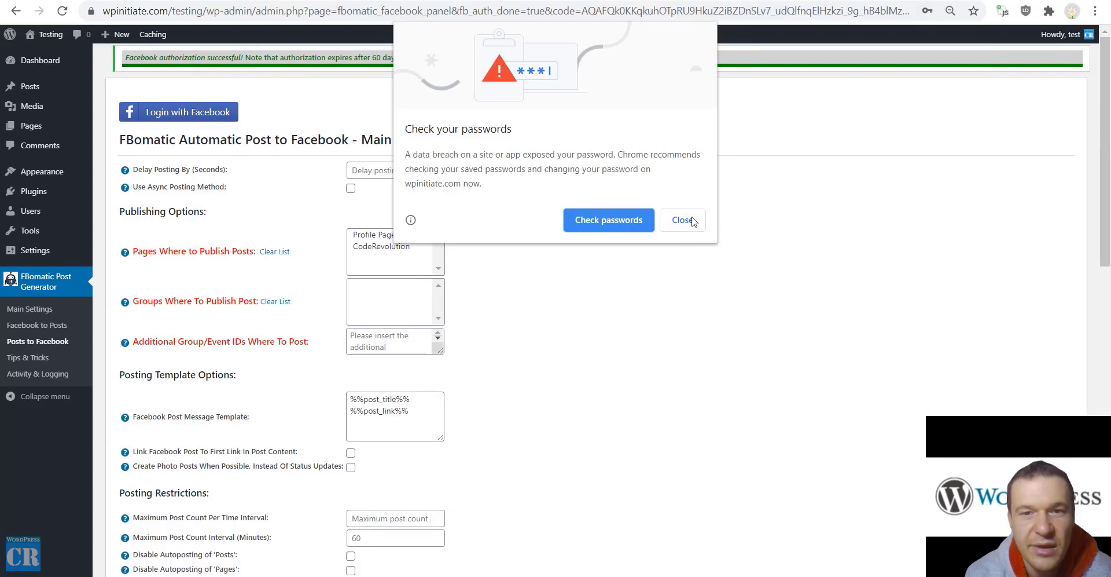
pyautogui.click(692, 219)
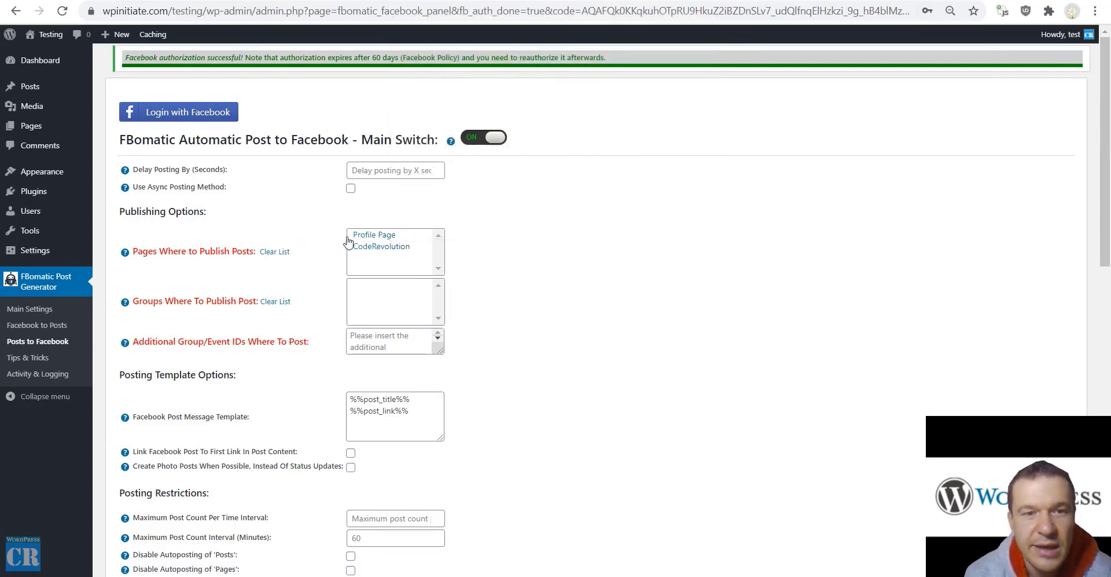
pyautogui.click(365, 249)
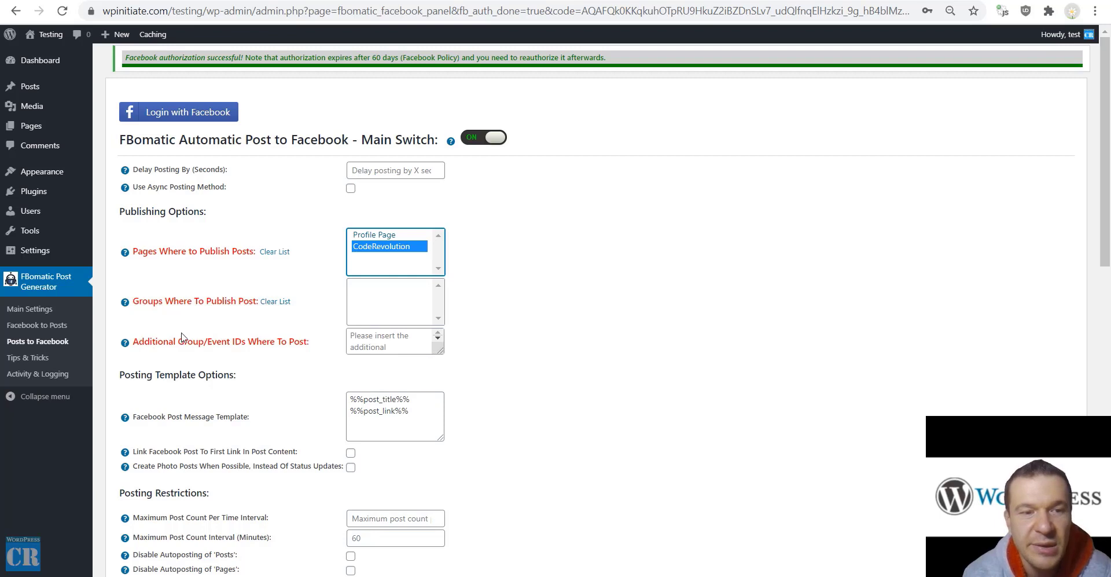
pyautogui.moveTo(181, 342); pyautogui.dragTo(246, 342)
pyautogui.click(353, 340)
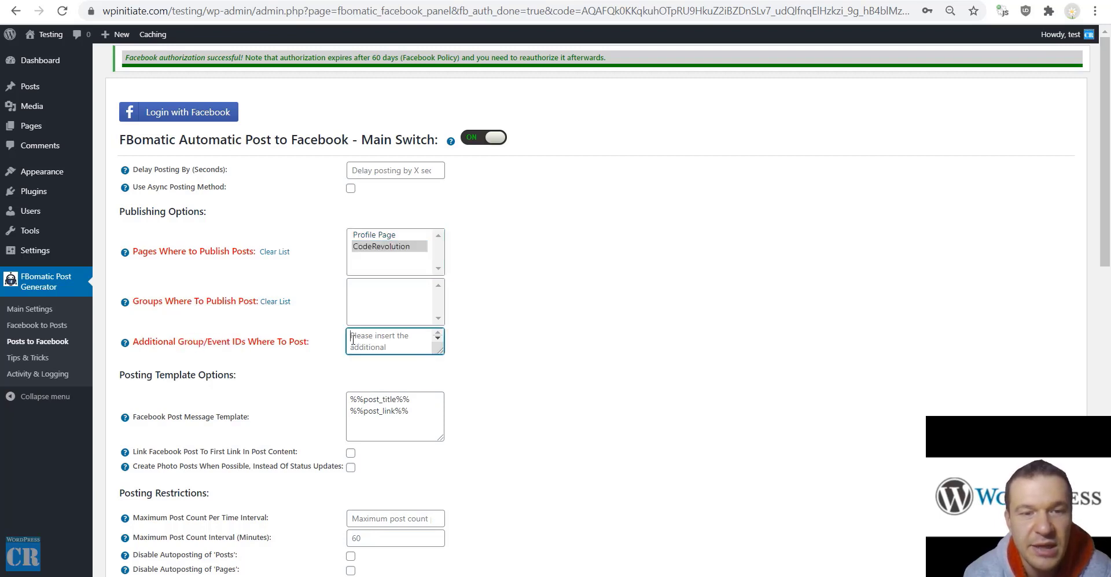
pyautogui.click(288, 230)
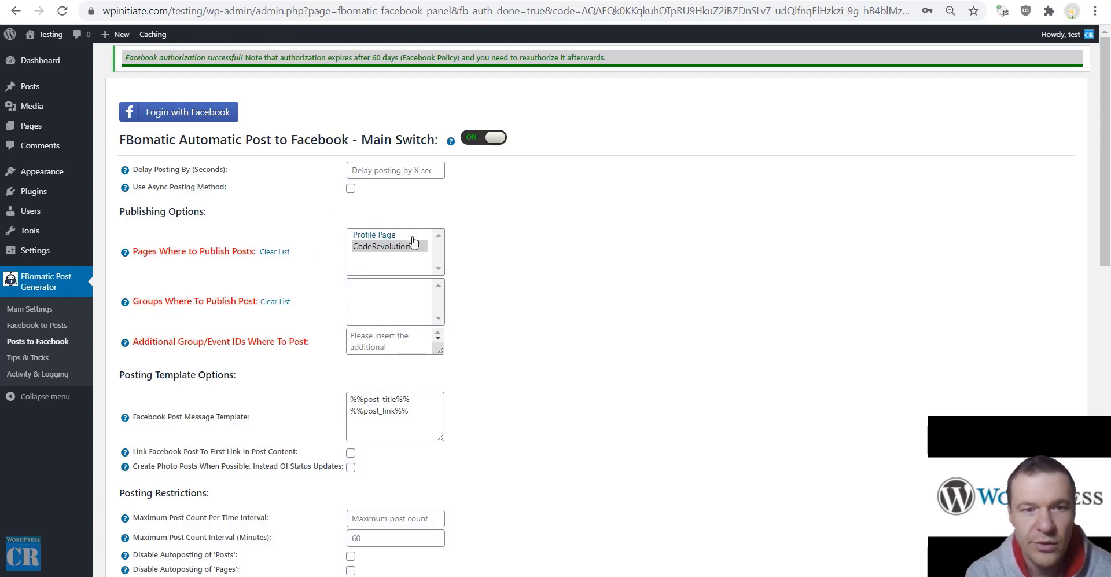
pyautogui.click(392, 248)
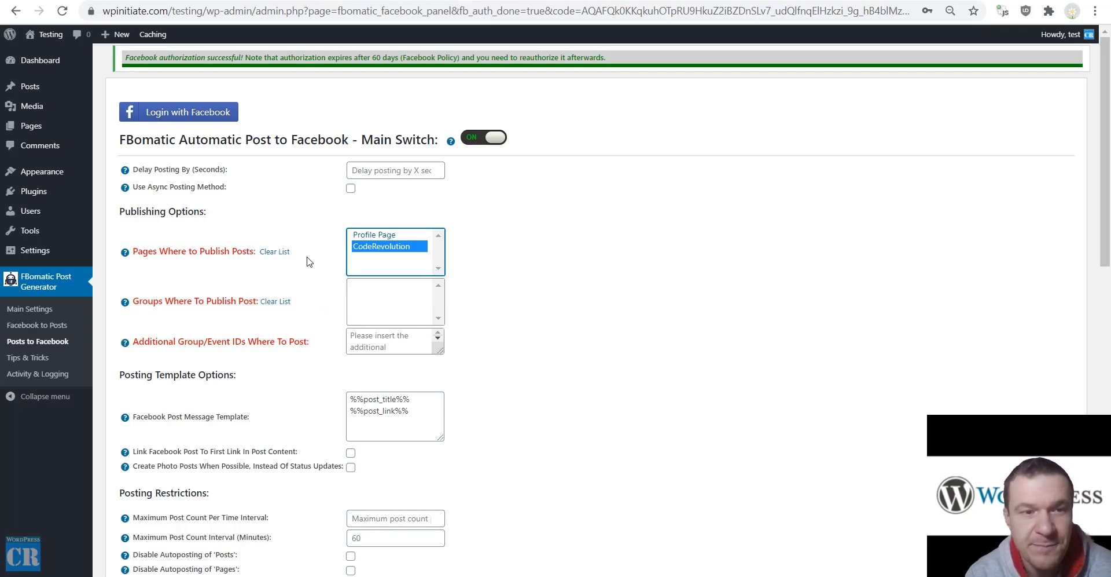
# Save the Posts to Facebook settings, then start a new post
pyautogui.scroll(-5, 309, 262)
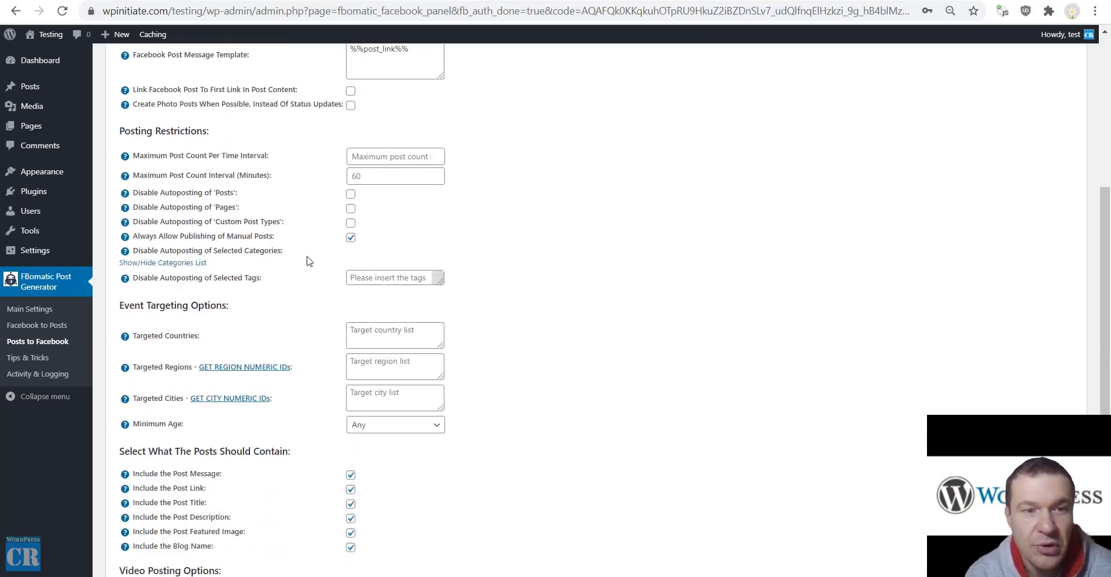
pyautogui.scroll(-6, 309, 260)
pyautogui.scroll(7, 304, 266)
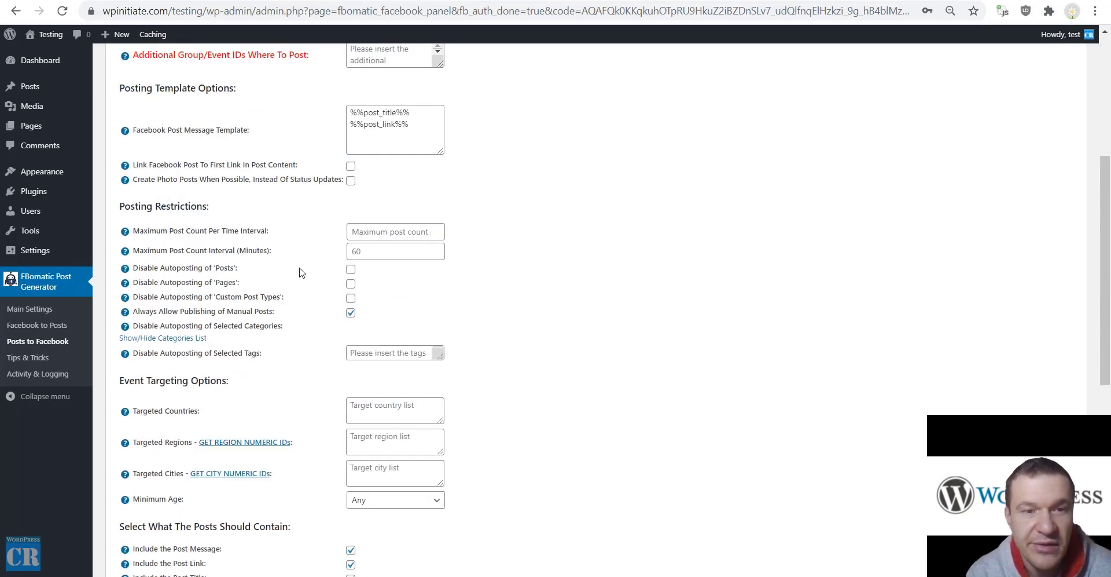
pyautogui.scroll(-7, 301, 273)
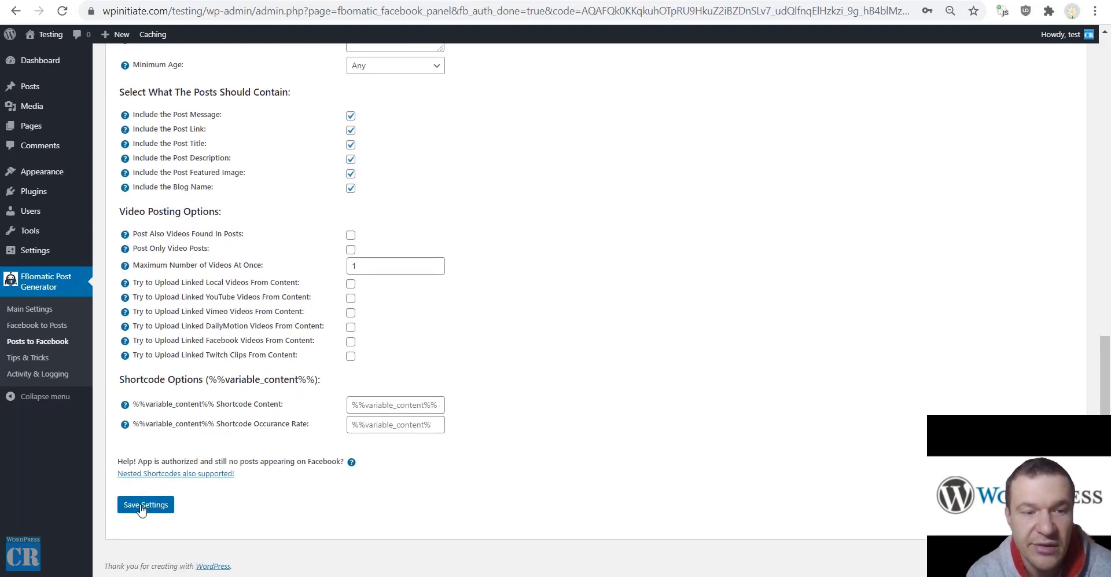
pyautogui.click(145, 505)
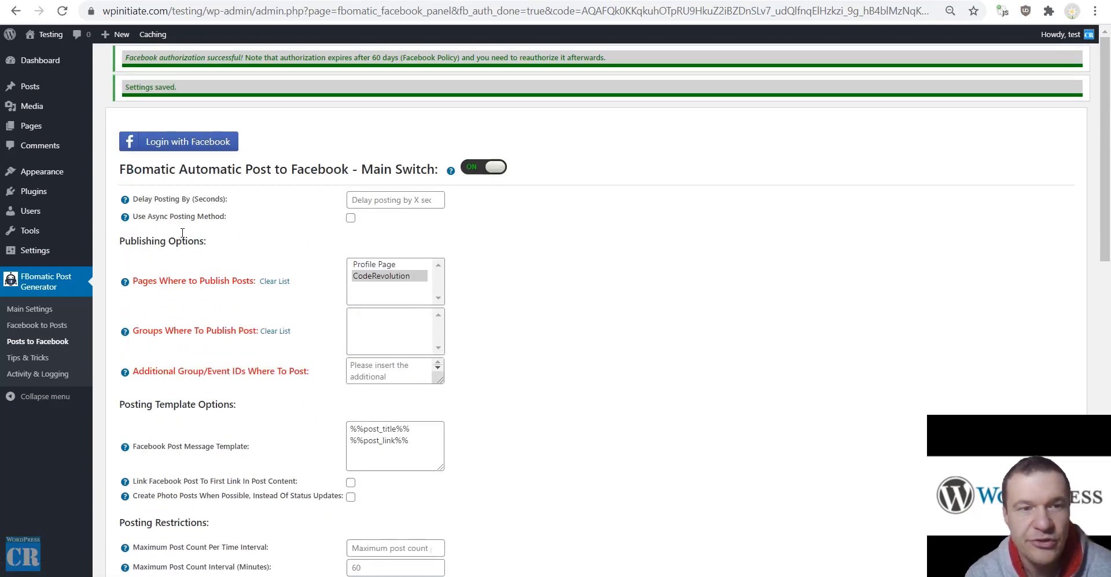
pyautogui.moveTo(30, 88)
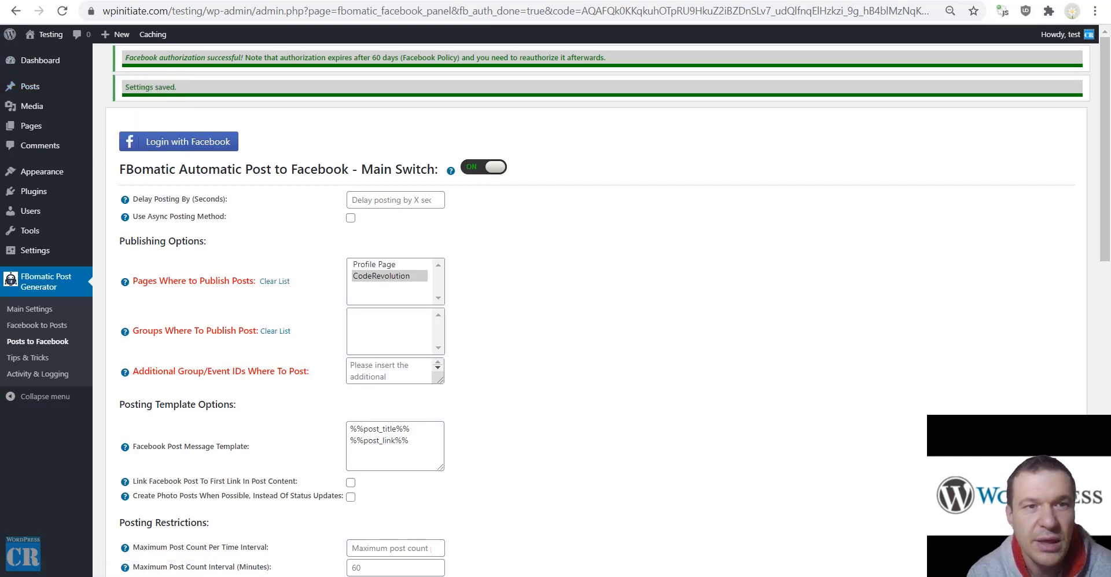
pyautogui.click(115, 34)
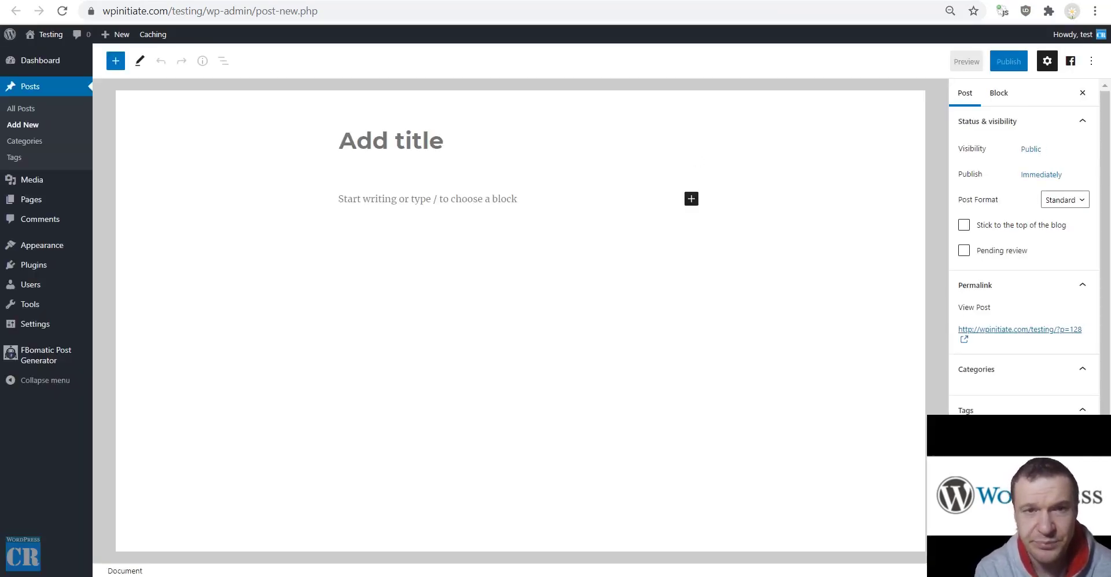
# Title the post 'Facebook Test Post', copy the title into the body, and publish it
pyautogui.write('Face')
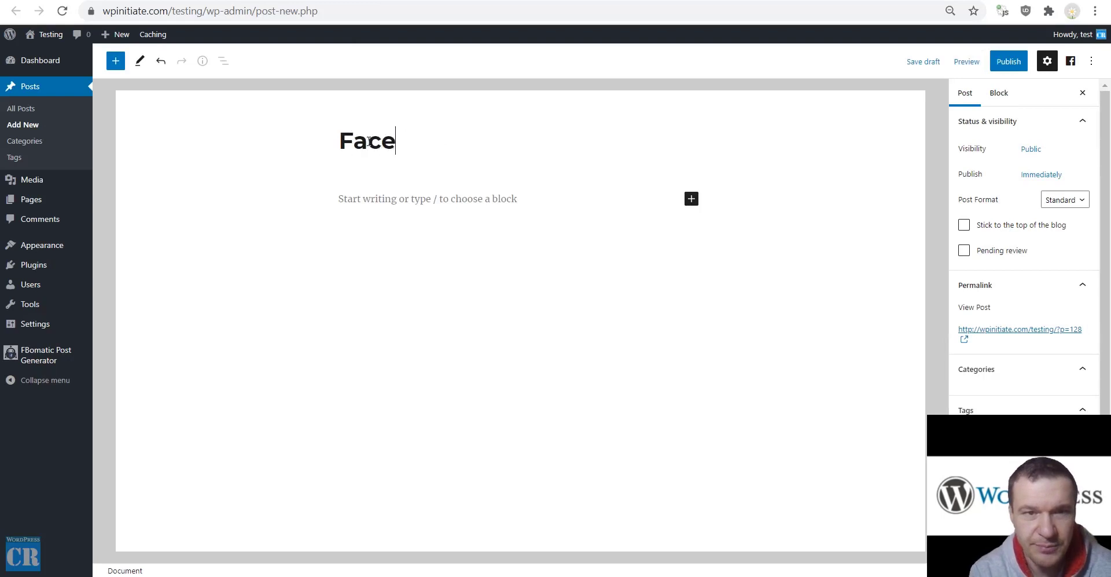
pyautogui.write('book Test Post')
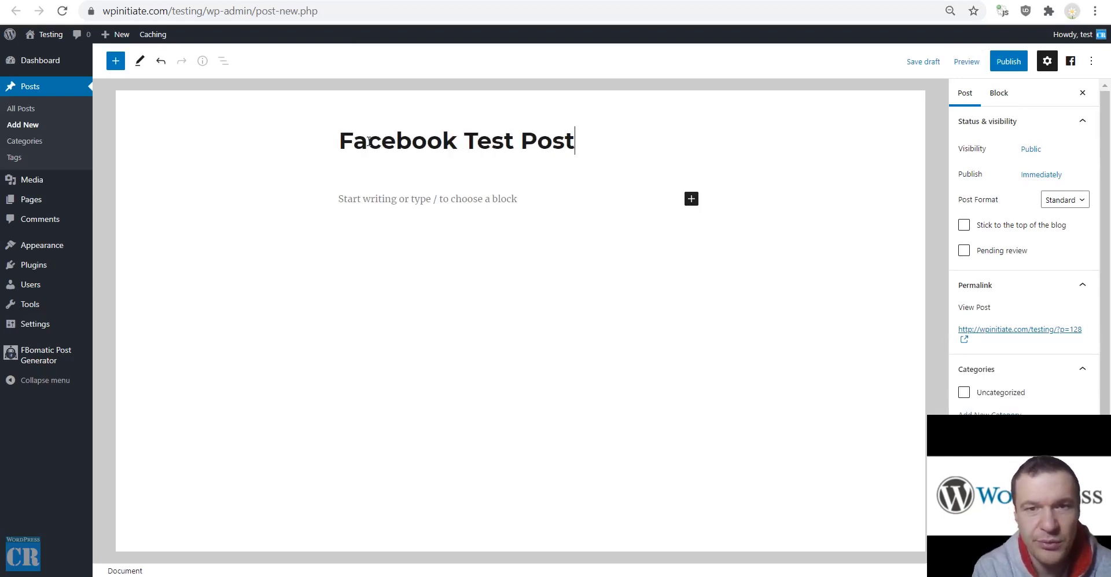
pyautogui.hotkey('ctrl', 'a')
pyautogui.hotkey('ctrl', 'c')
pyautogui.click(347, 198)
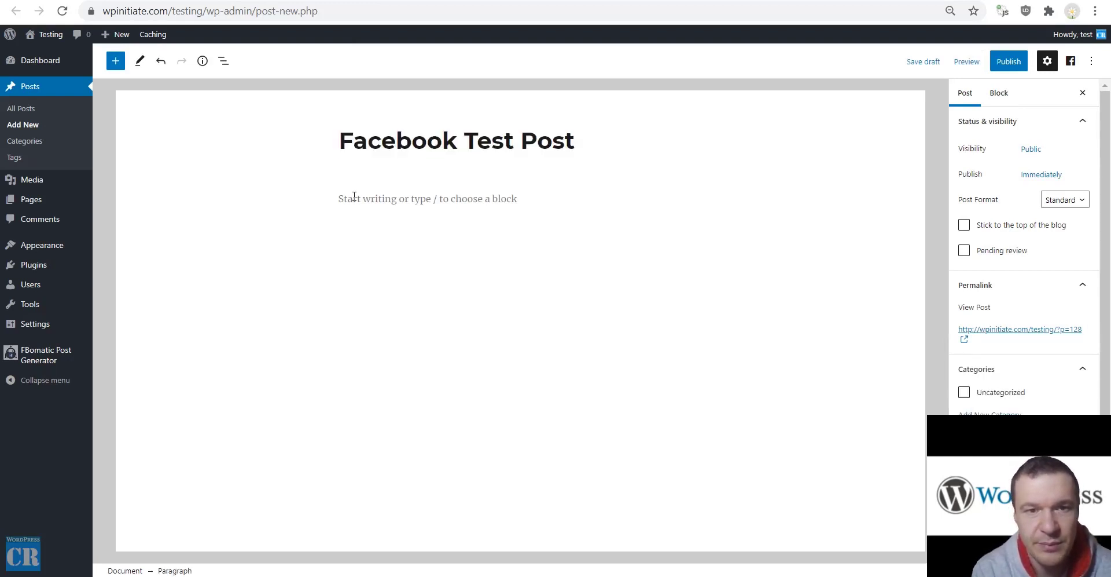
pyautogui.hotkey('ctrl', 'v')
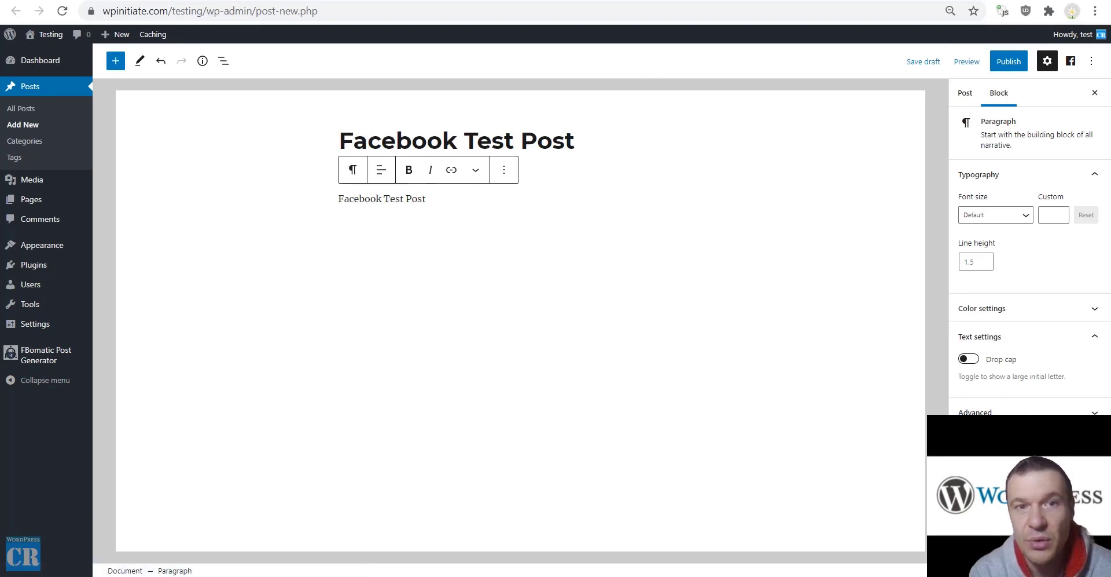
pyautogui.click(1010, 67)
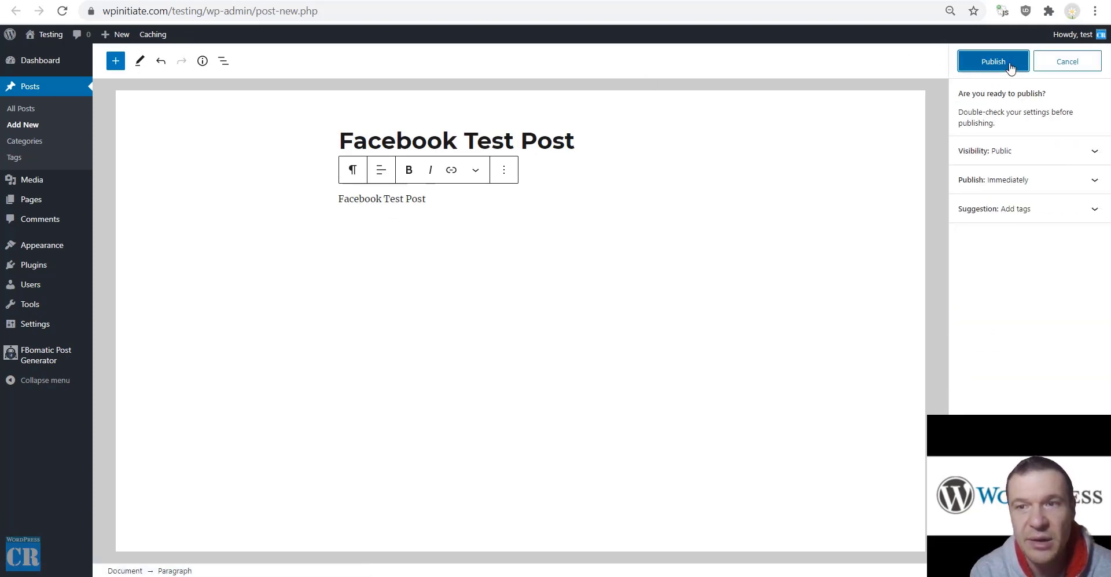
pyautogui.click(1011, 61)
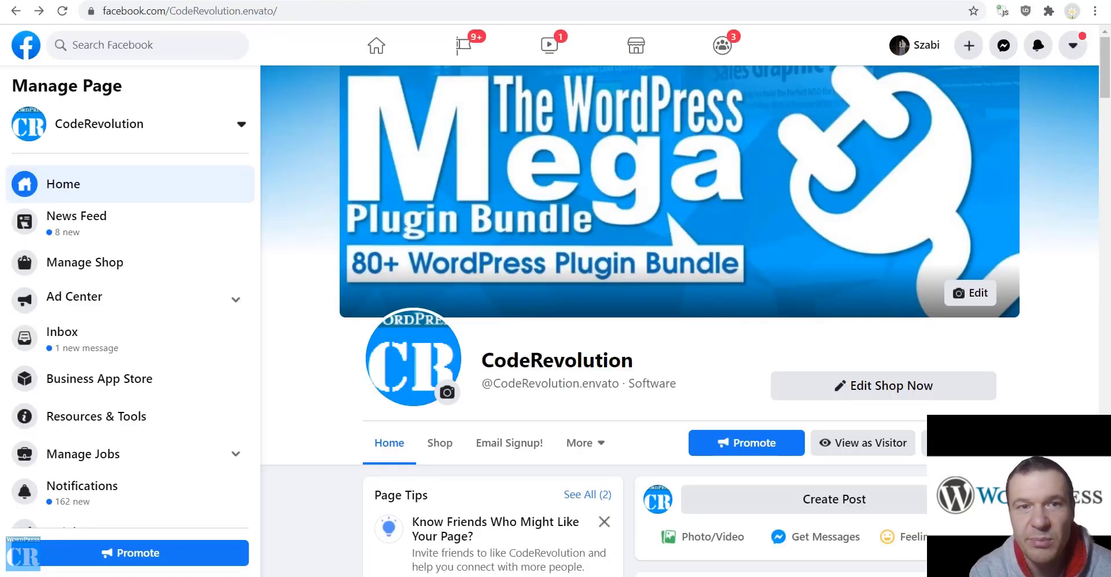
# Scroll the CodeRevolution Facebook page and reload it to check for the test post
pyautogui.scroll(-12, 762, 355)
pyautogui.scroll(-5, 717, 291)
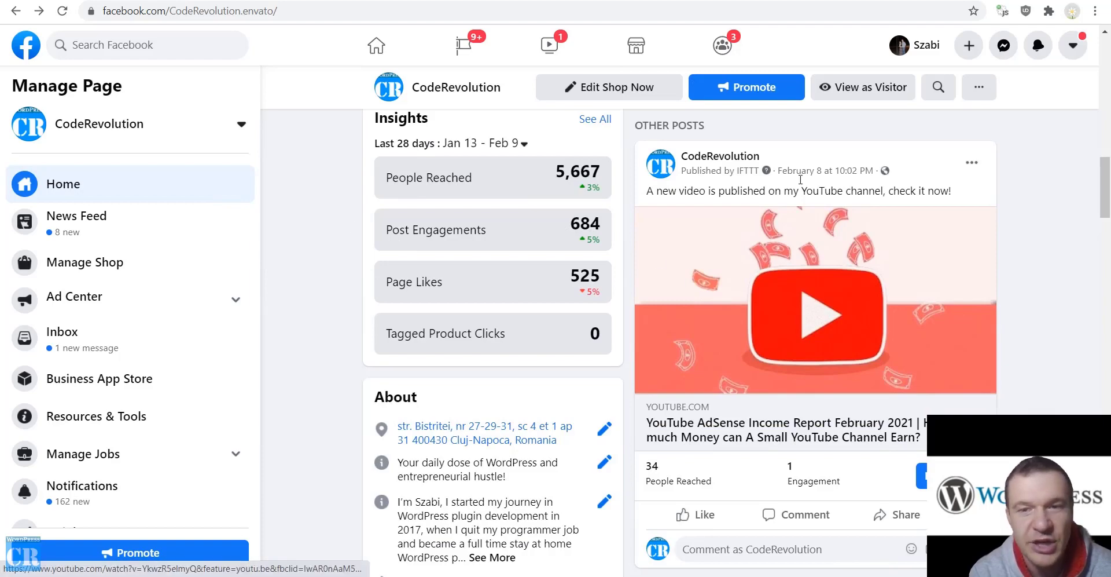
pyautogui.scroll(3, 733, 277)
pyautogui.scroll(-8, 724, 262)
pyautogui.scroll(15, 723, 261)
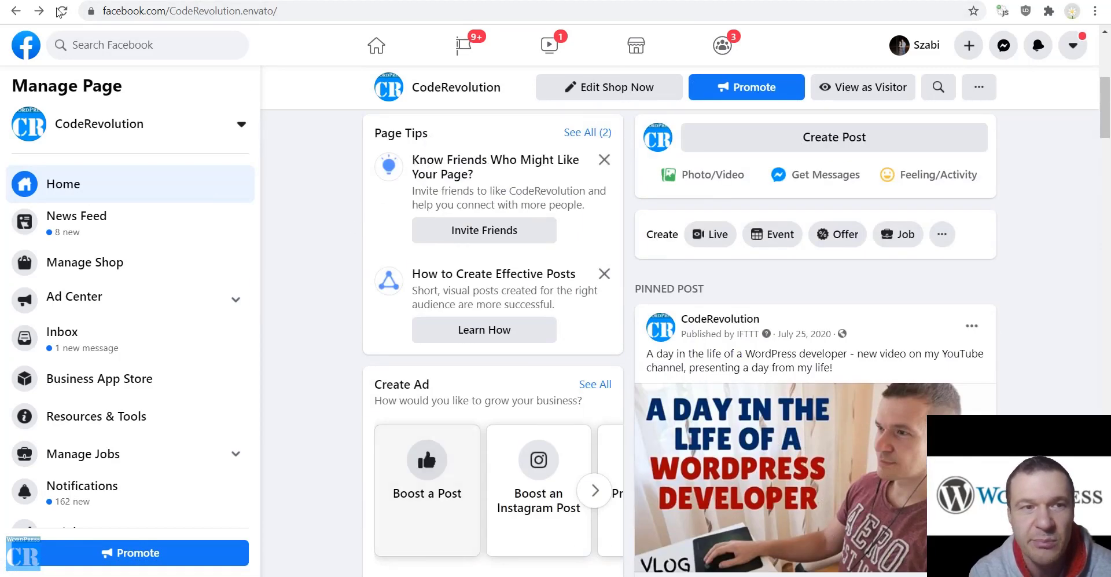
pyautogui.click(59, 12)
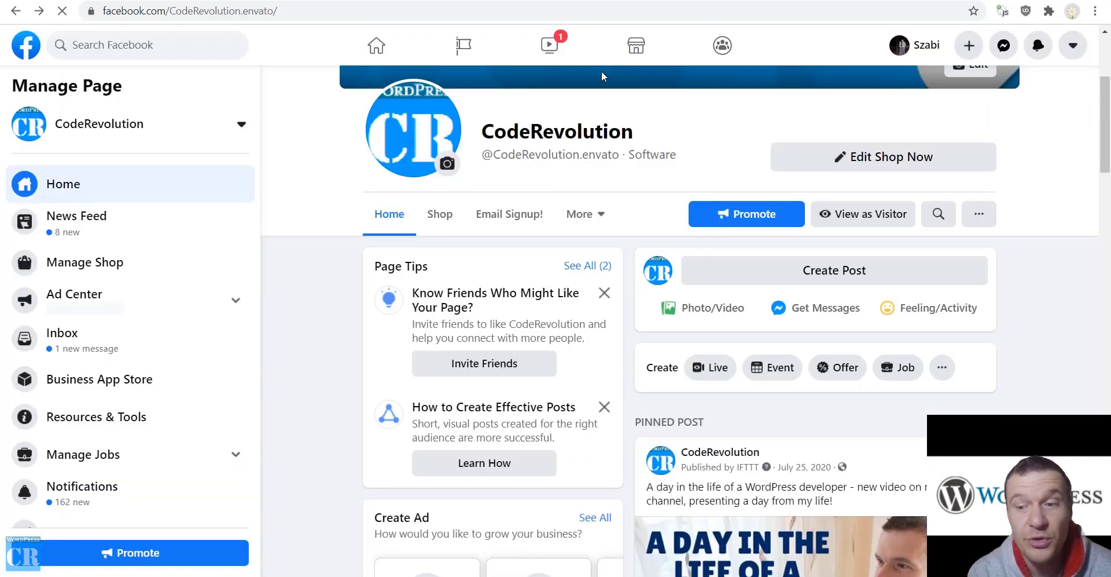
# Scroll through Other Posts, finding no test post yet, then return to the WordPress tab
pyautogui.scroll(-8, 575, 137)
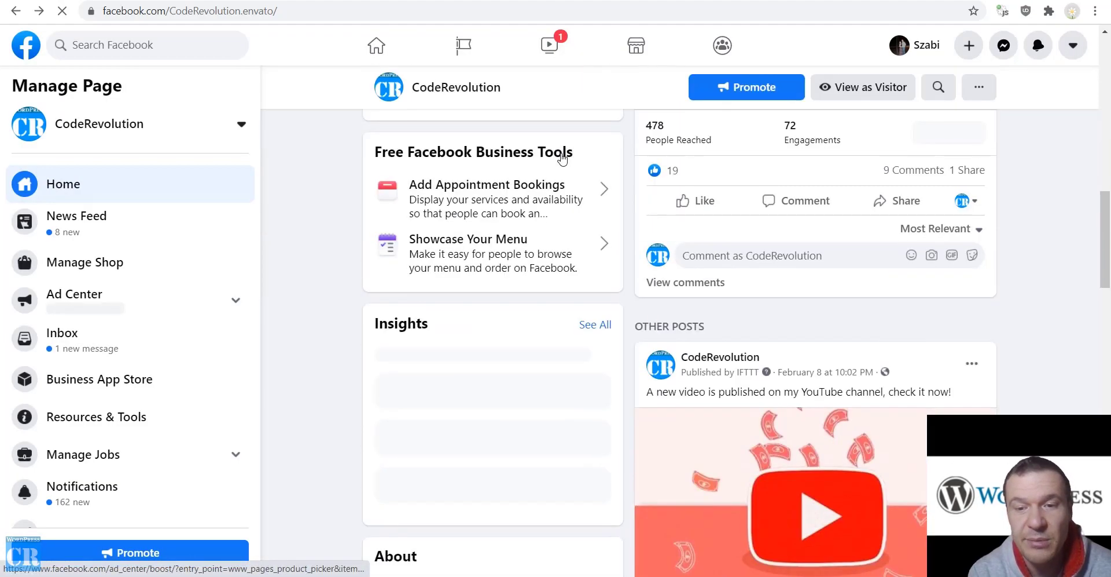
pyautogui.scroll(-3, 547, 175)
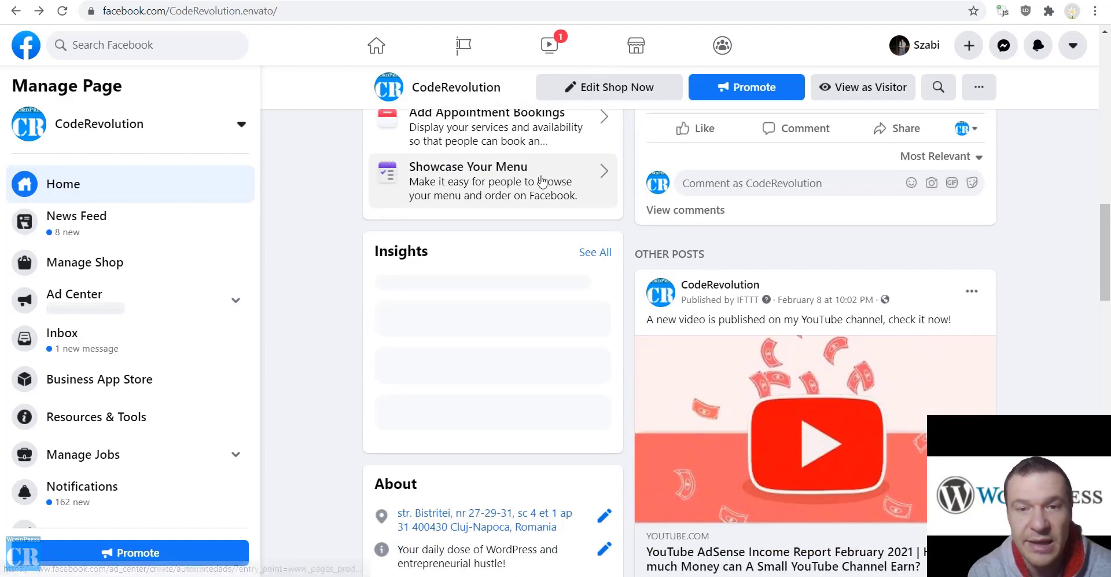
pyautogui.scroll(10, 541, 183)
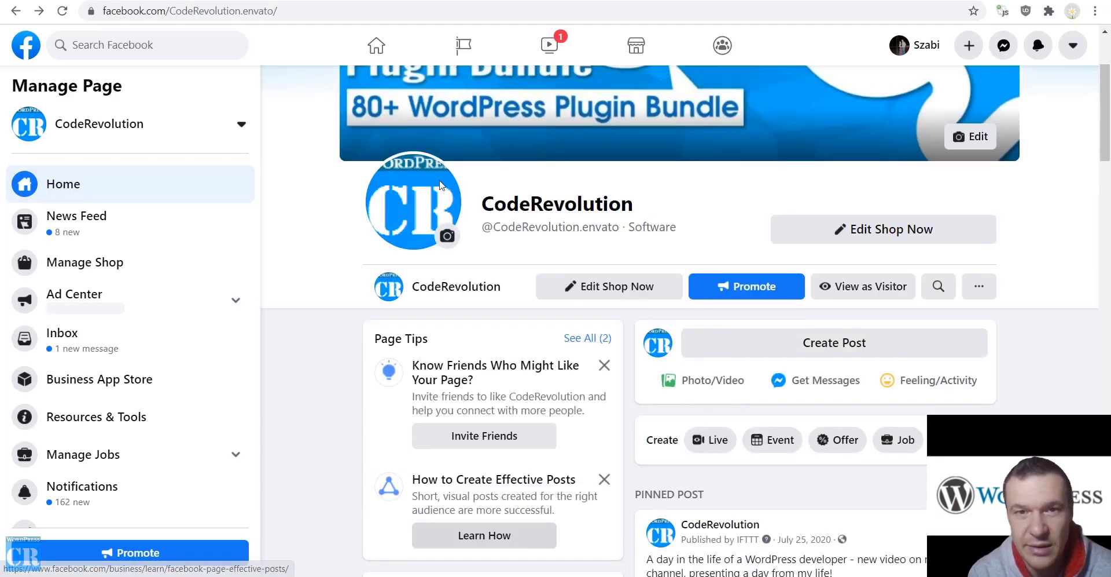
pyautogui.scroll(-8, 330, 241)
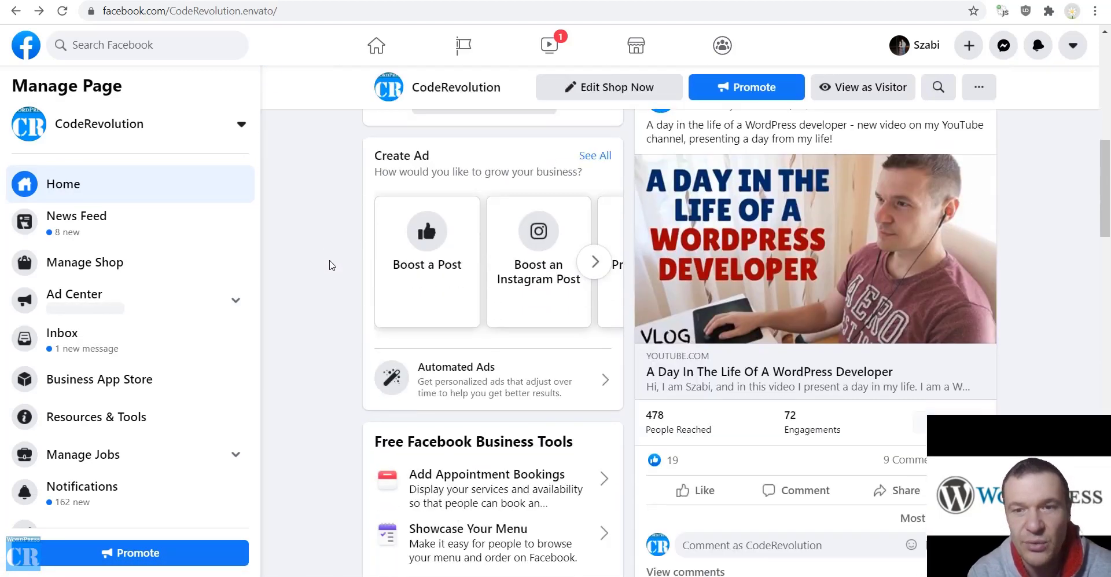
pyautogui.scroll(-9, 681, 298)
pyautogui.scroll(10, 681, 298)
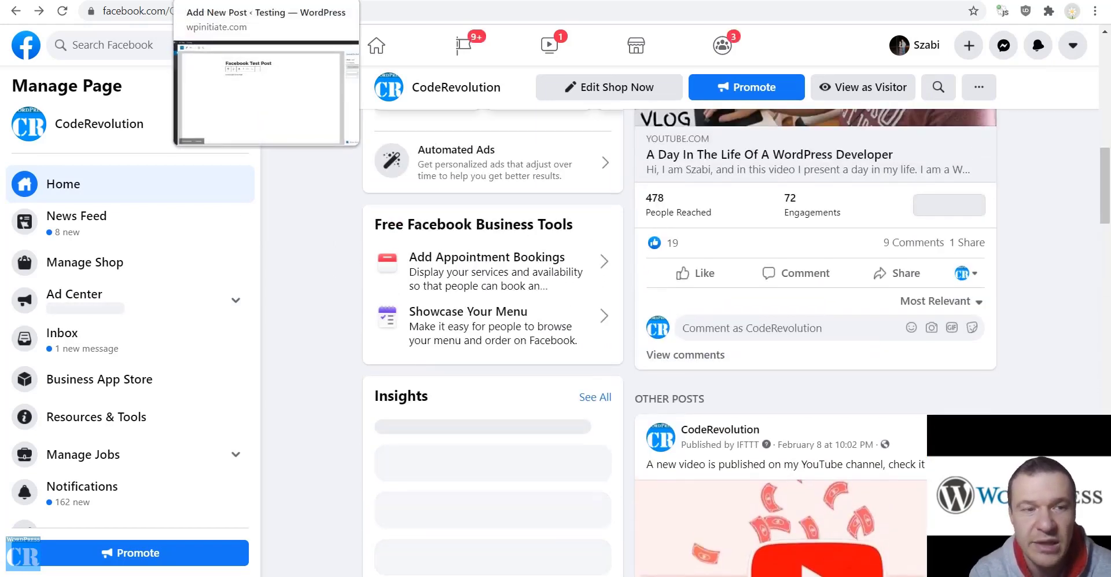
pyautogui.hotkey('ctrl', 'Tab')
pyautogui.hotkey('ctrl', 'Tab')
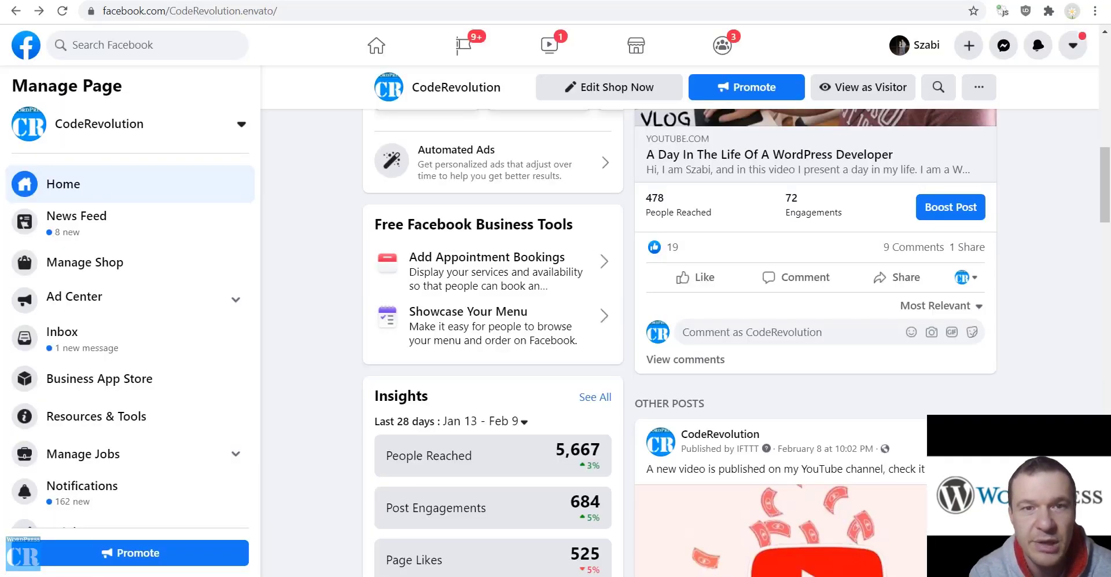
pyautogui.hotkey('ctrl', 'Tab')
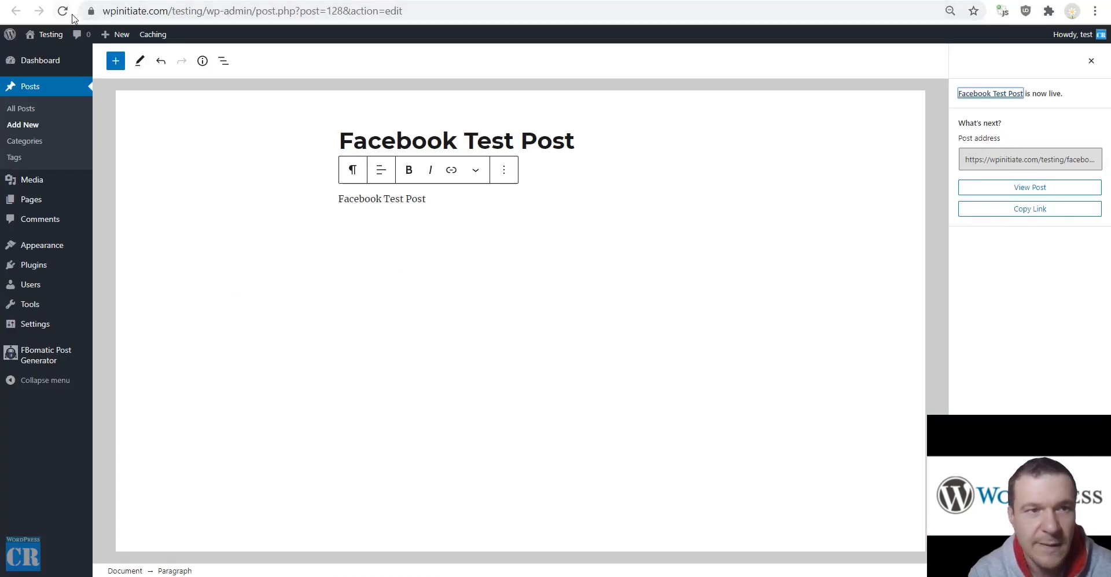
# View the live Facebook Test Post on the Testing site, then reload the CodeRevolution Facebook page
pyautogui.click(40, 54)
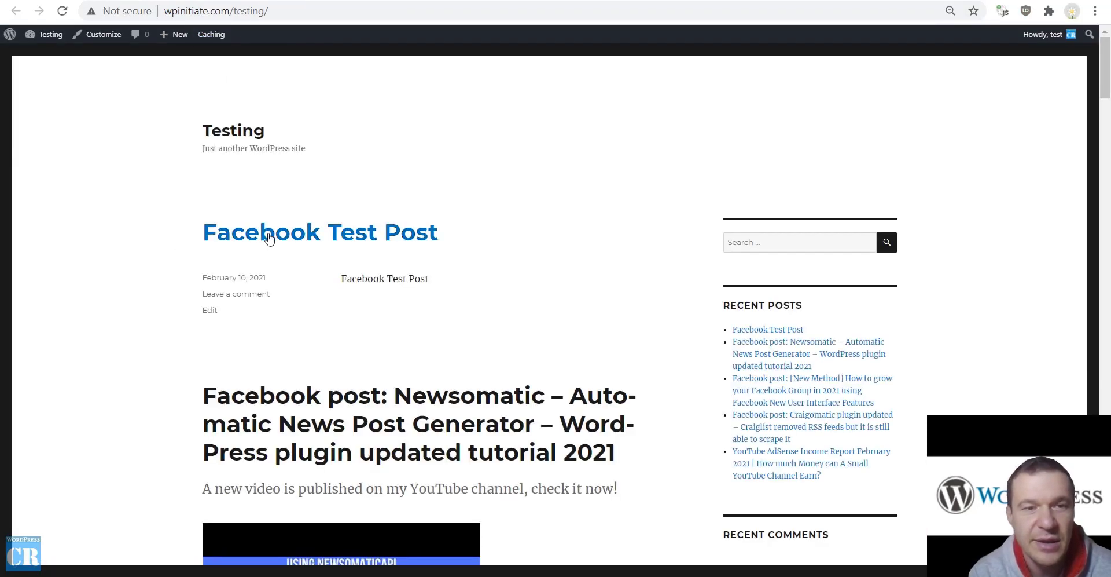
pyautogui.click(333, 247)
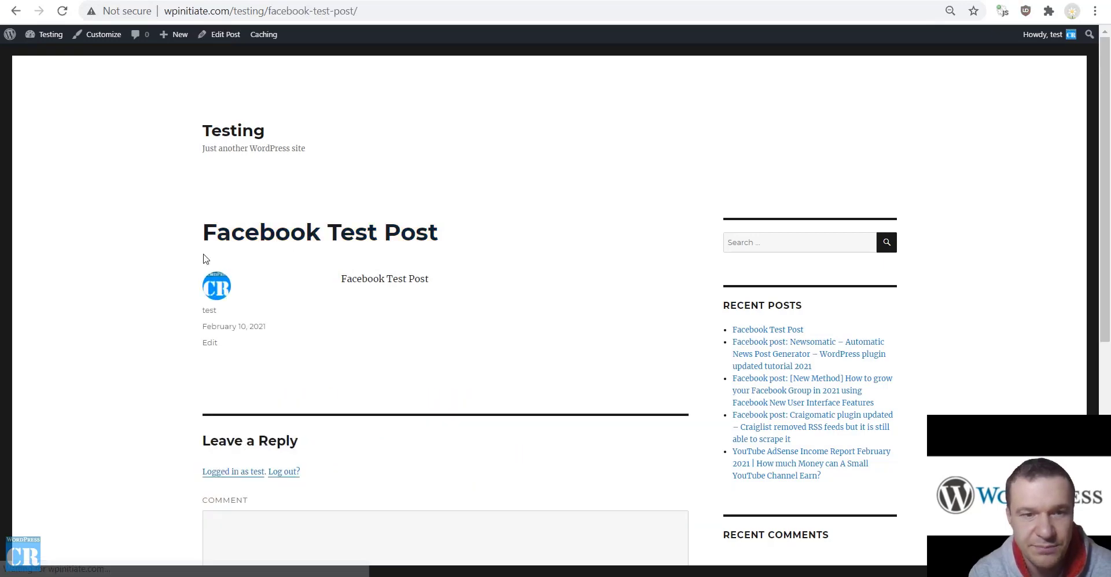
pyautogui.click(414, 14)
pyautogui.click(62, 10)
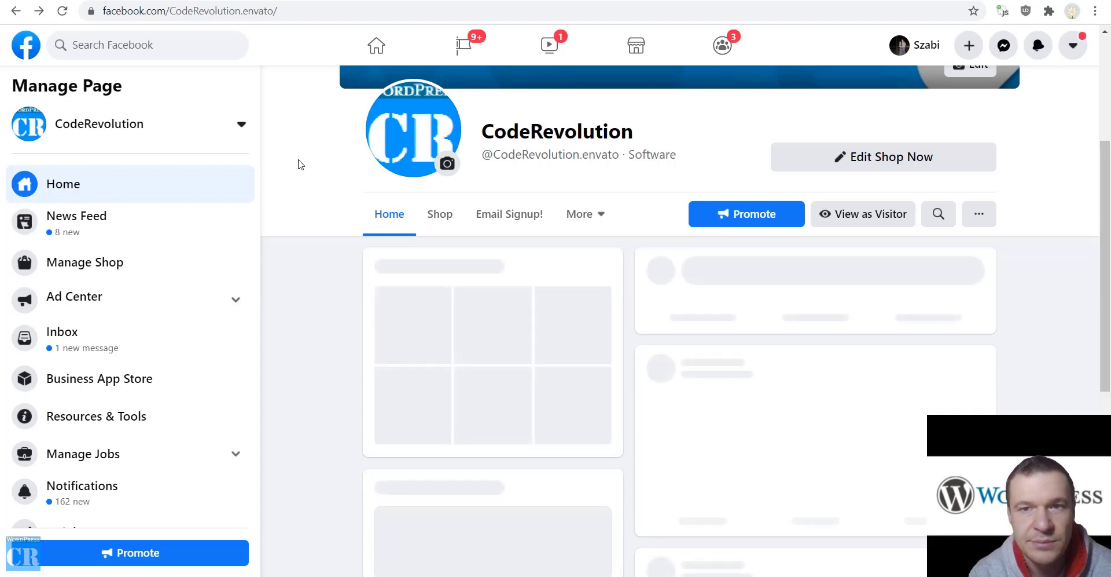
# Find Facebook Test Post in Other Posts and open its wpinitiate.com link to the WordPress post
pyautogui.scroll(-10, 298, 164)
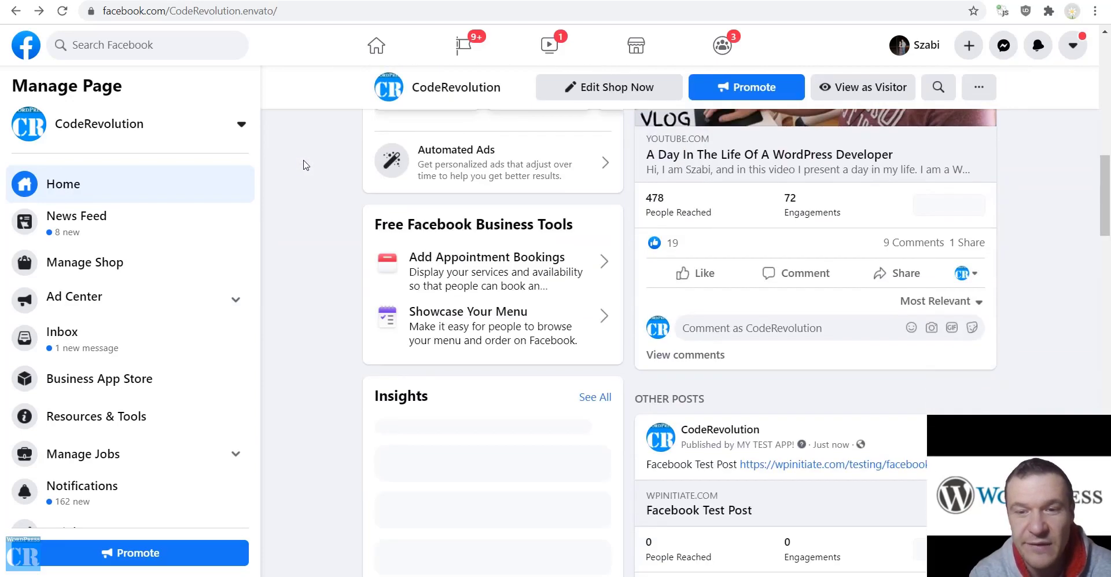
pyautogui.scroll(-5, 305, 165)
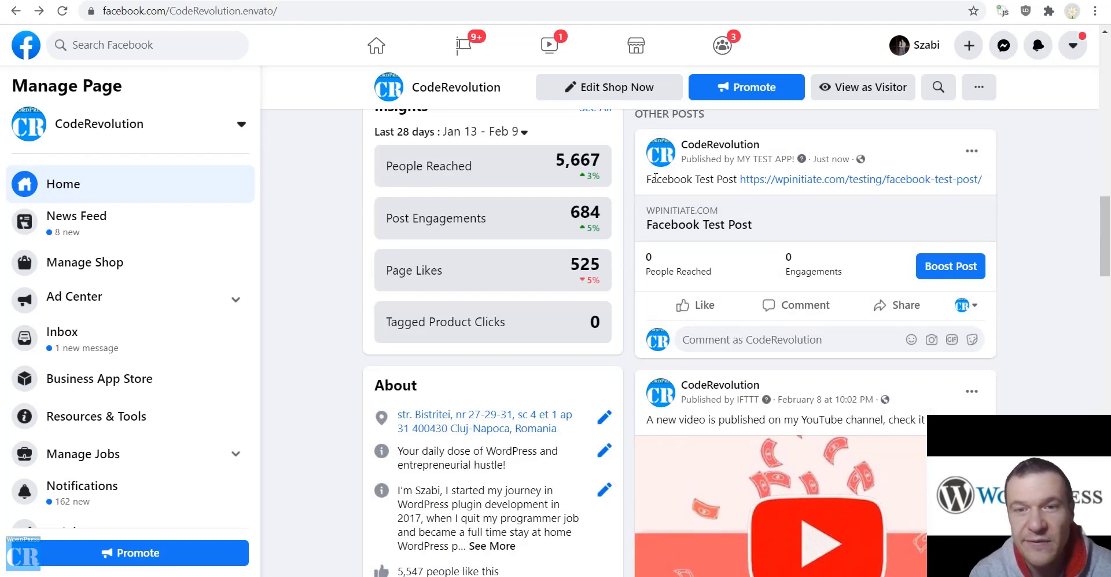
pyautogui.click(770, 179)
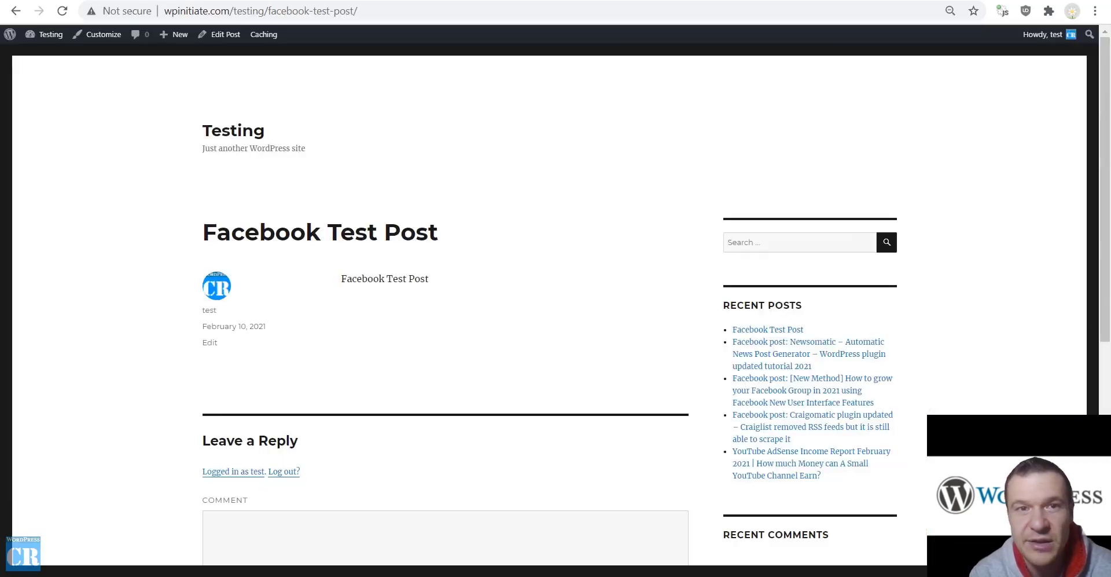
pyautogui.hotkey('alt', 'Left')
pyautogui.scroll(1, 773, 243)
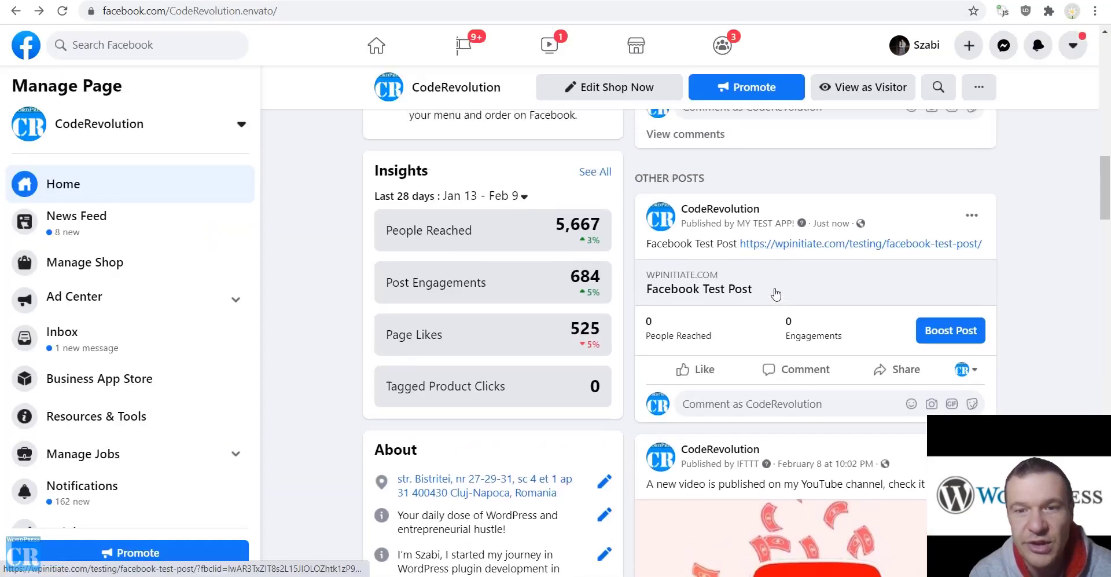
pyautogui.click(774, 255)
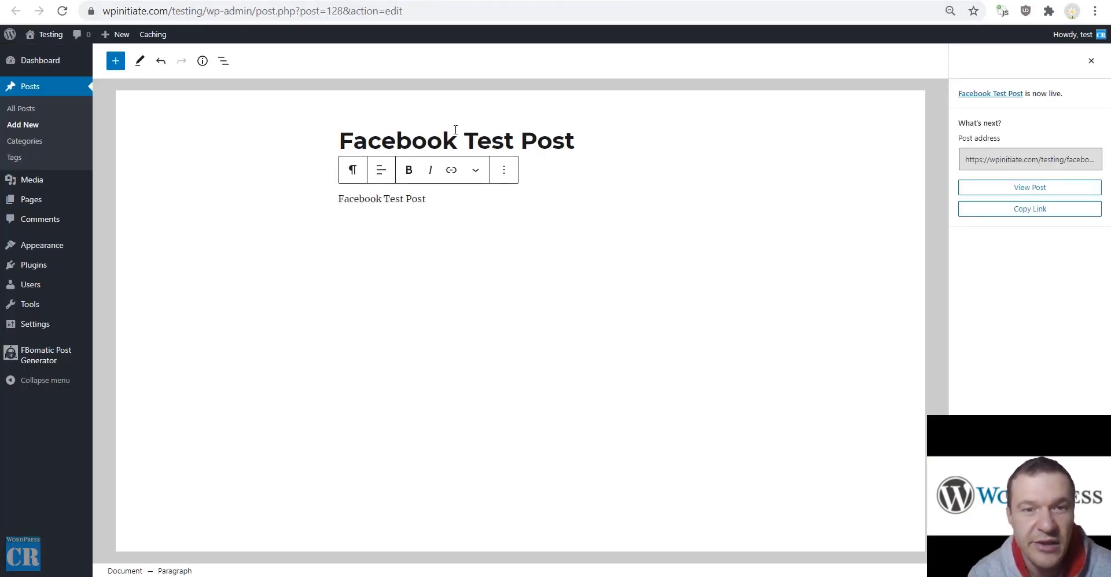
# Reopen FBomatic's Posts to Facebook settings and review Delay Posting By and Use Async Posting Method
pyautogui.moveTo(17, 364)
pyautogui.click(133, 387)
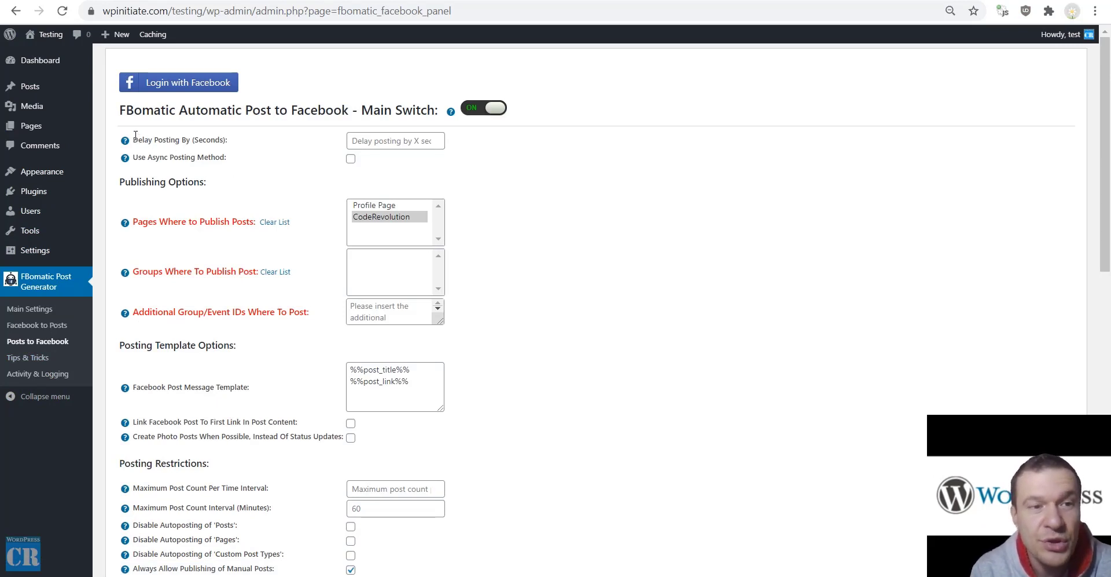
pyautogui.moveTo(135, 136); pyautogui.dragTo(187, 138)
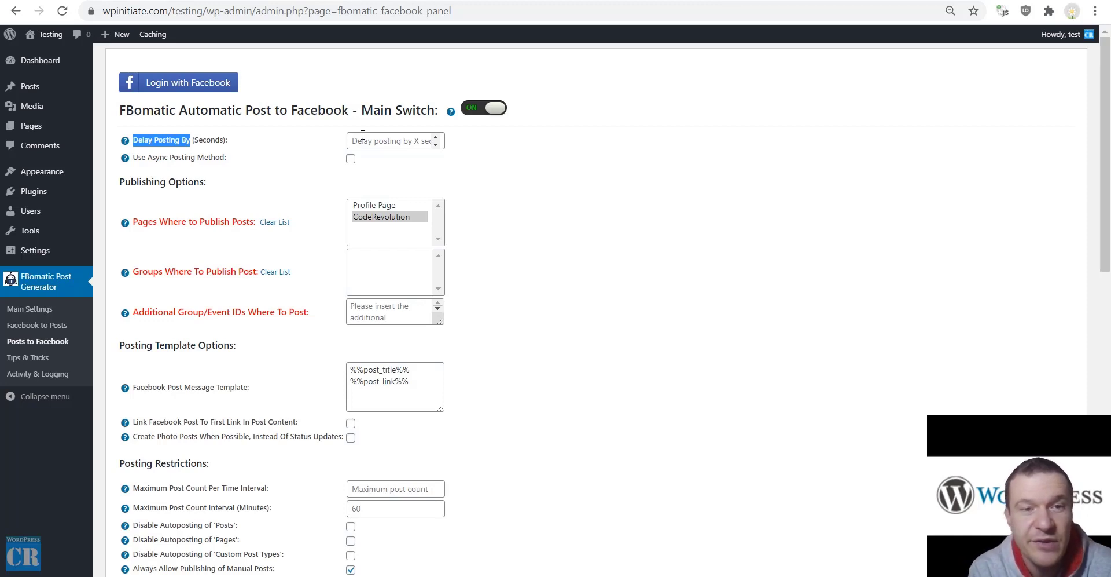
pyautogui.click(363, 135)
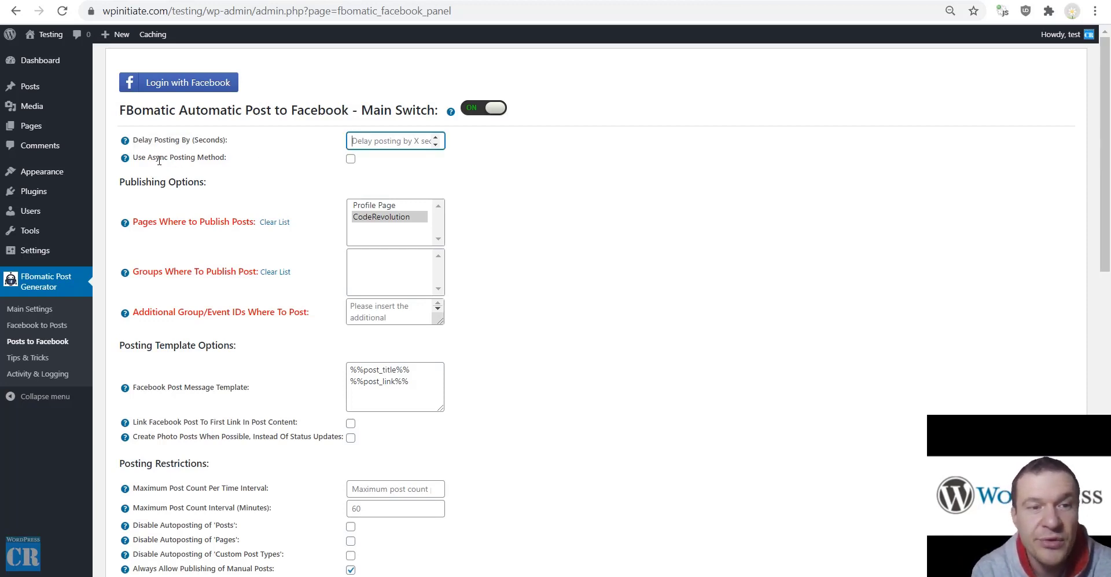
pyautogui.moveTo(226, 157); pyautogui.dragTo(133, 159)
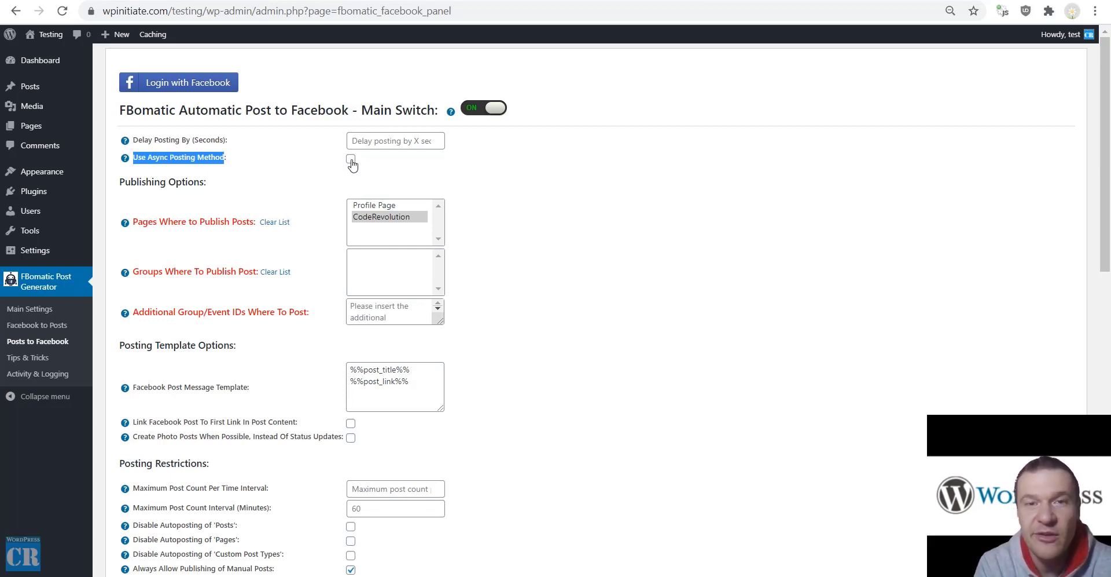
pyautogui.scroll(-3, 332, 209)
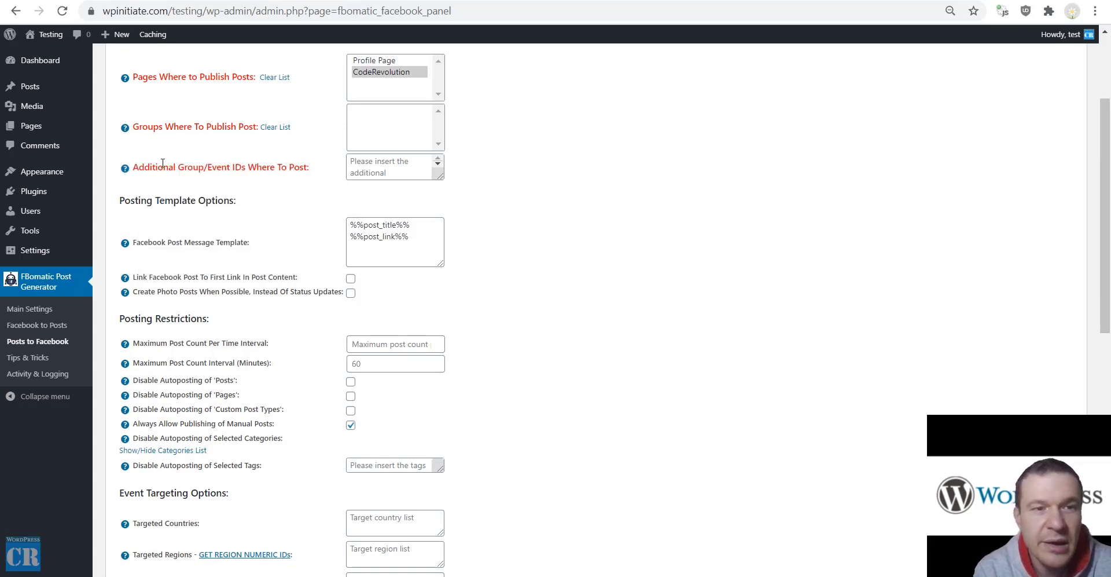
pyautogui.moveTo(125, 169)
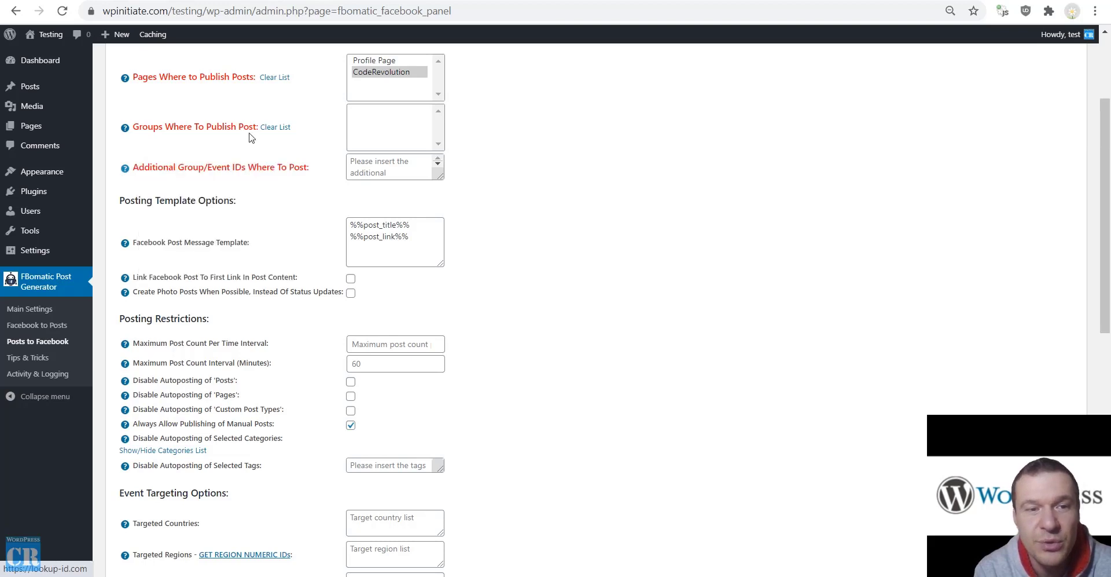
pyautogui.moveTo(141, 243); pyautogui.dragTo(299, 249)
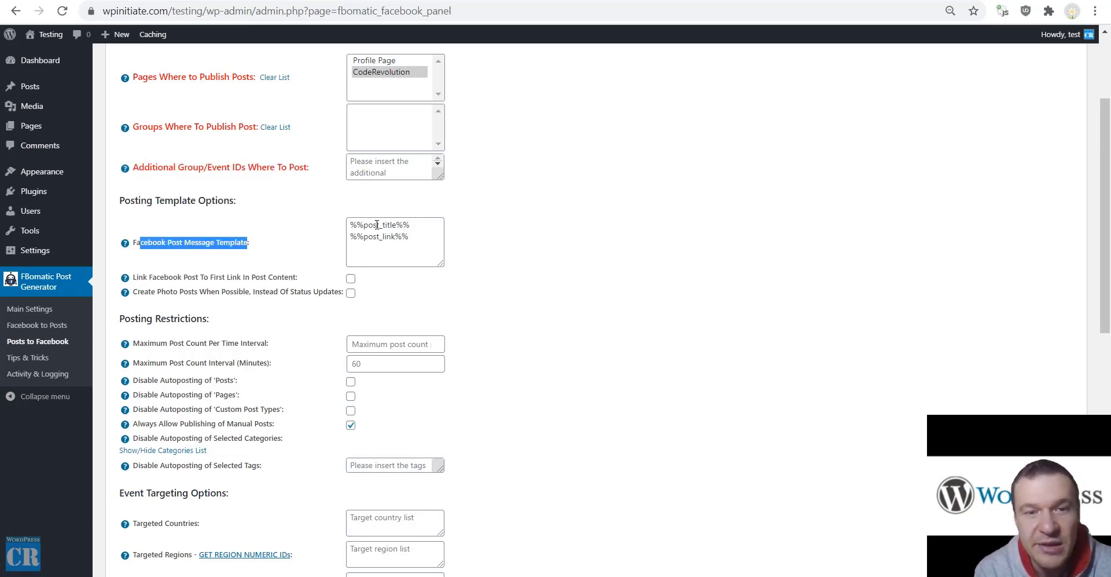
pyautogui.moveTo(350, 225); pyautogui.dragTo(417, 242)
pyautogui.click(403, 233)
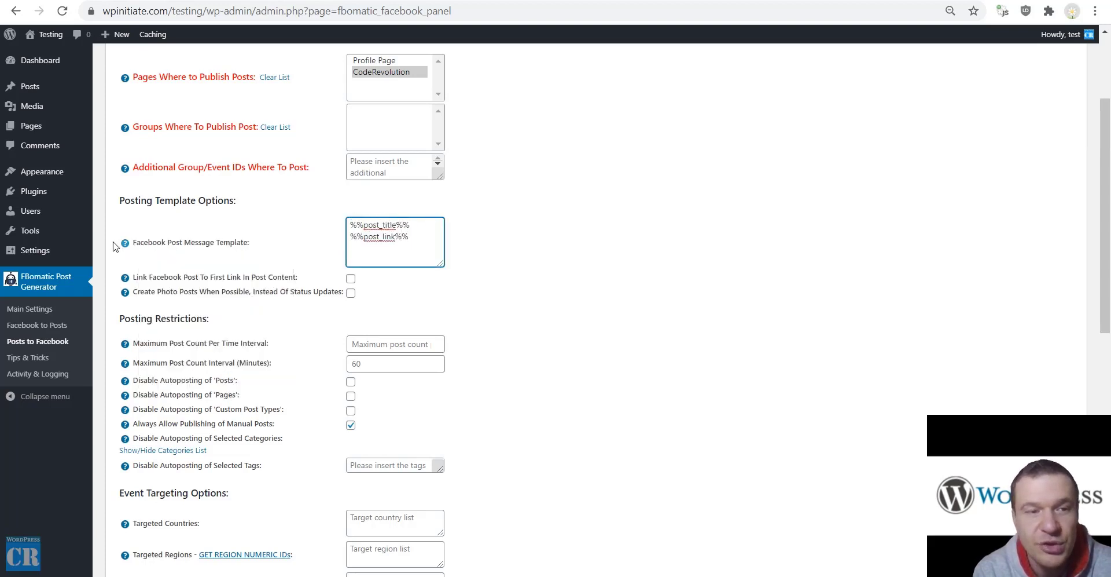
pyautogui.moveTo(124, 243)
pyautogui.moveTo(144, 265); pyautogui.dragTo(257, 393)
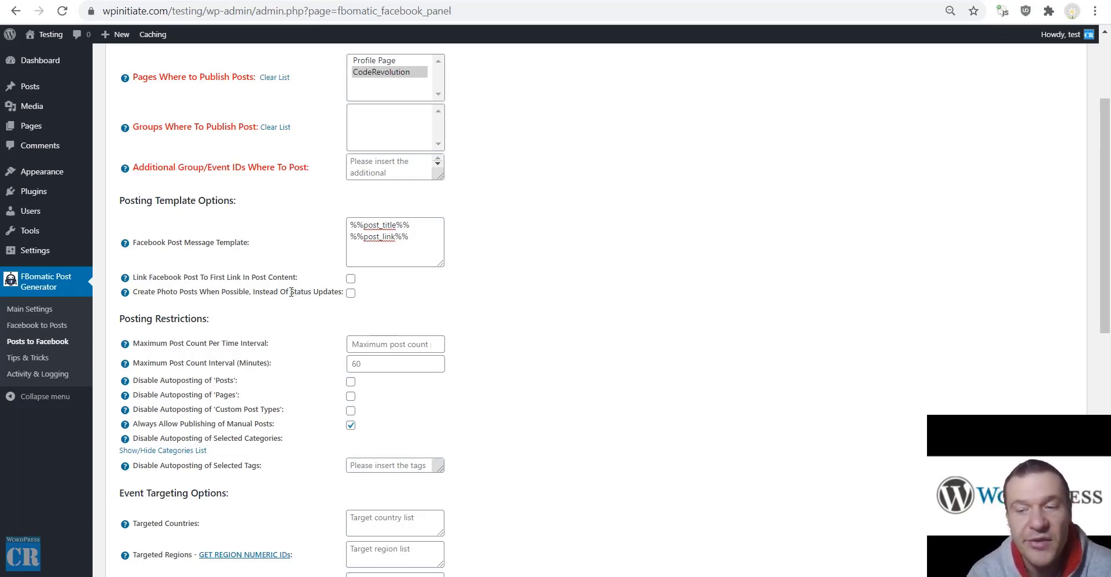
pyautogui.scroll(-3, 301, 288)
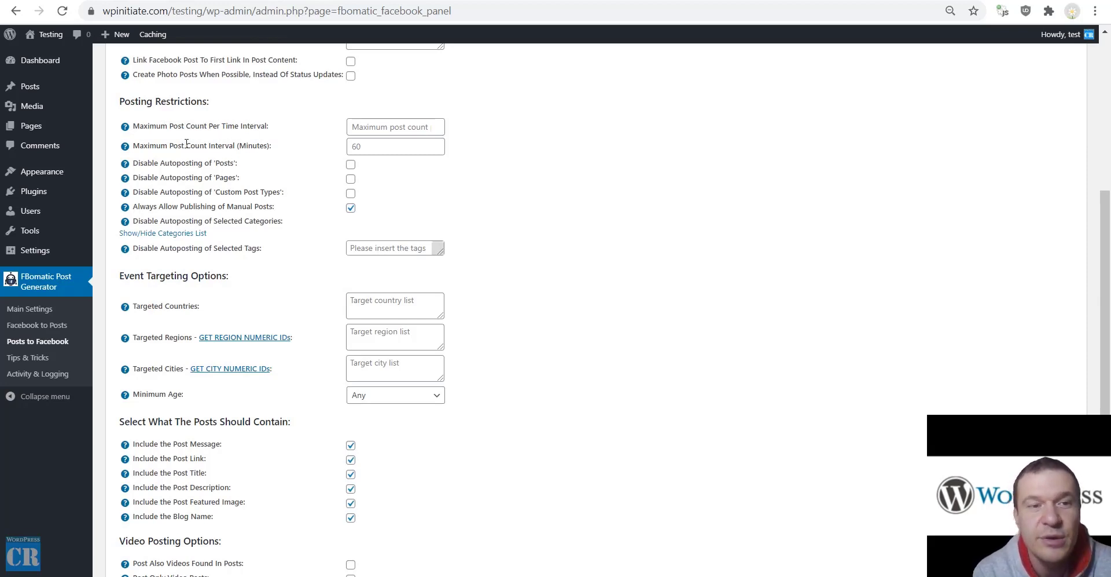
pyautogui.moveTo(187, 145); pyautogui.dragTo(235, 145)
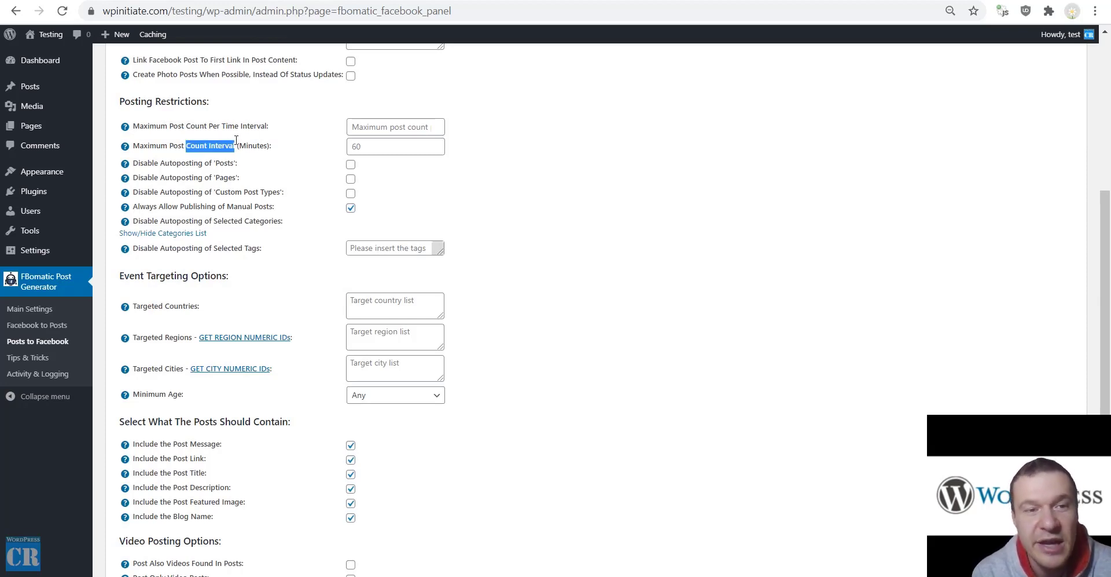
pyautogui.click(365, 146)
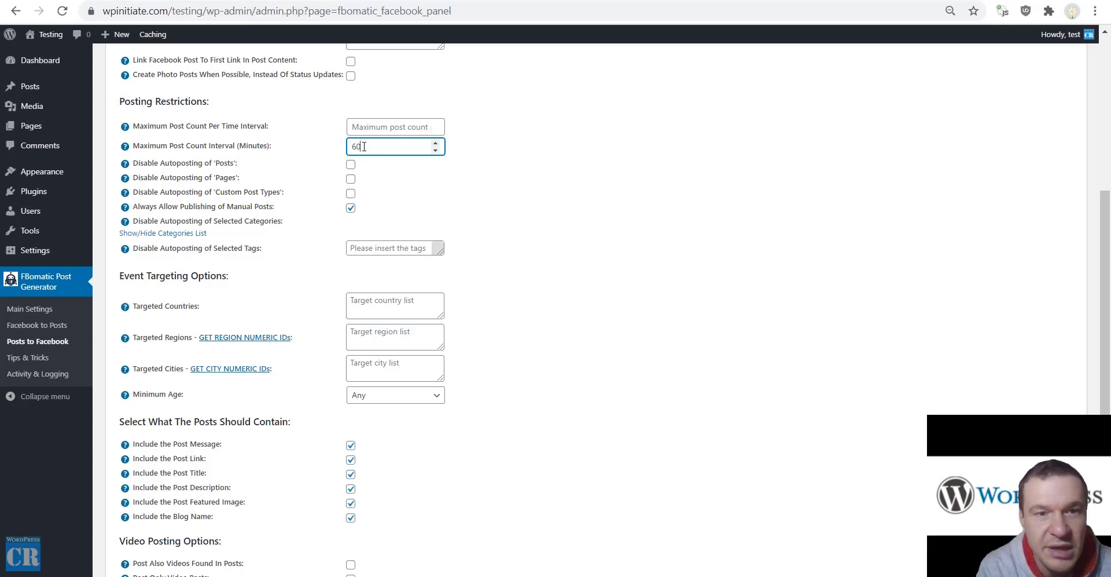
pyautogui.click(379, 127)
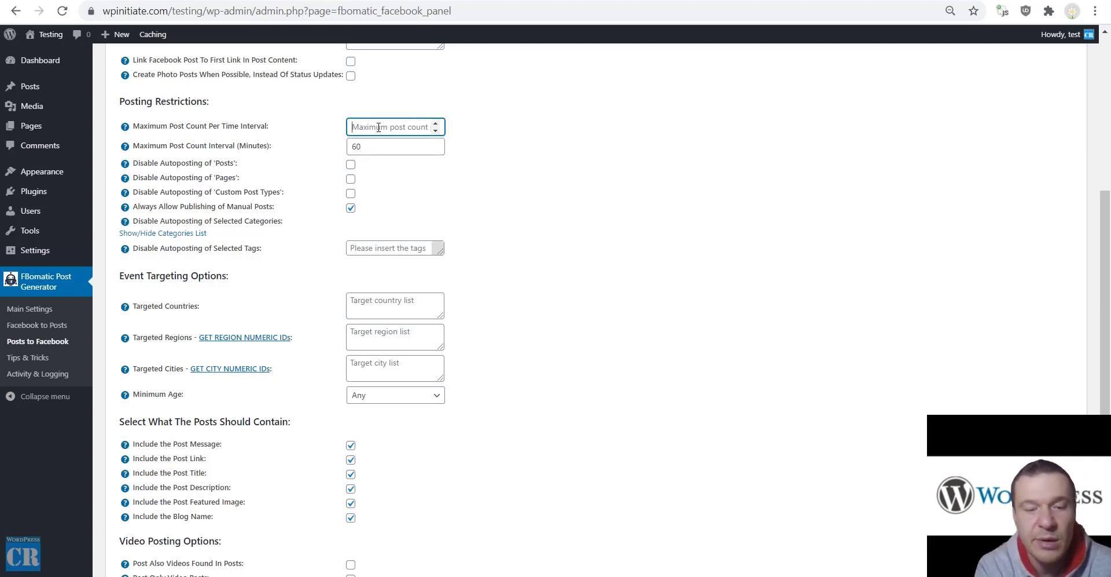
pyautogui.write('5')
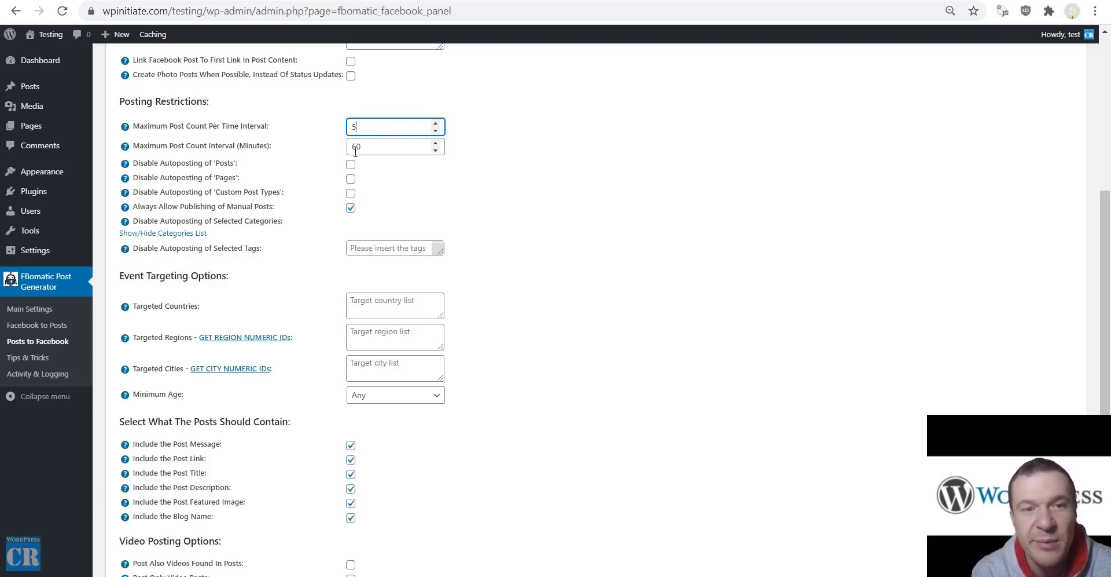
pyautogui.doubleClick(354, 126)
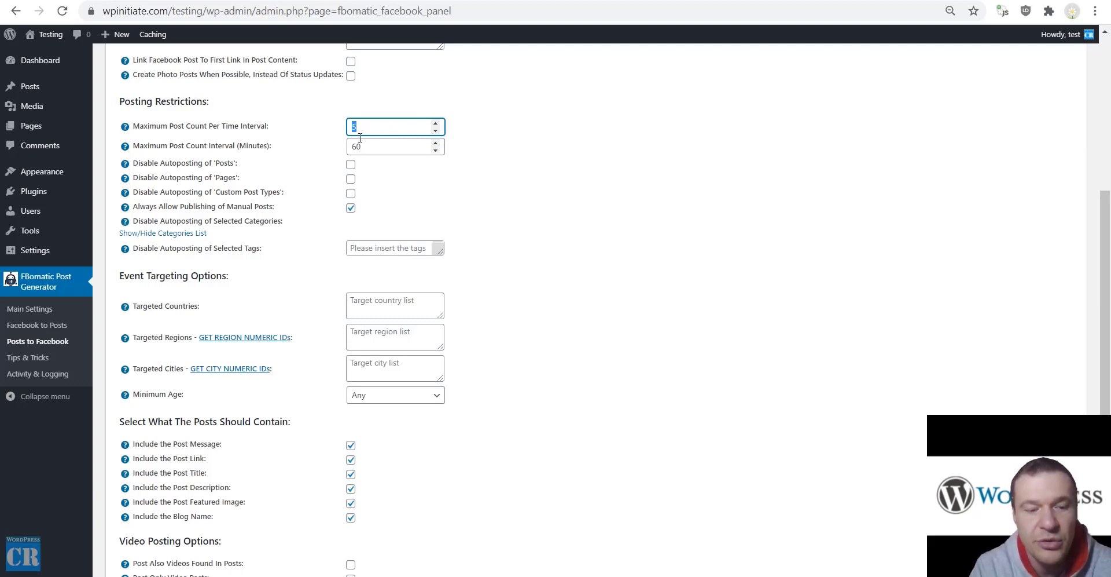
pyautogui.write('10')
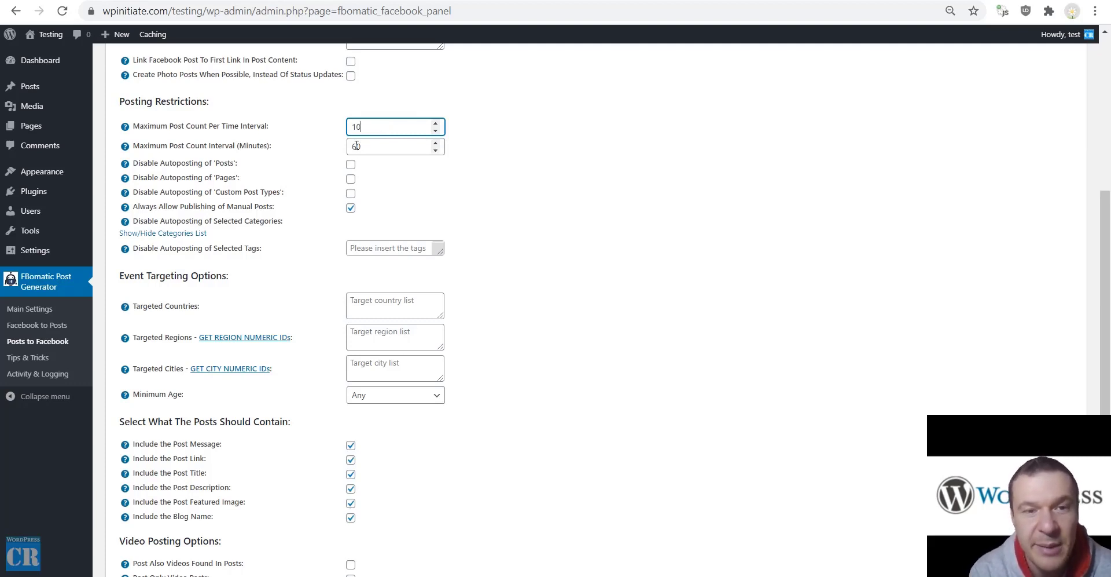
pyautogui.moveTo(368, 128); pyautogui.dragTo(341, 123)
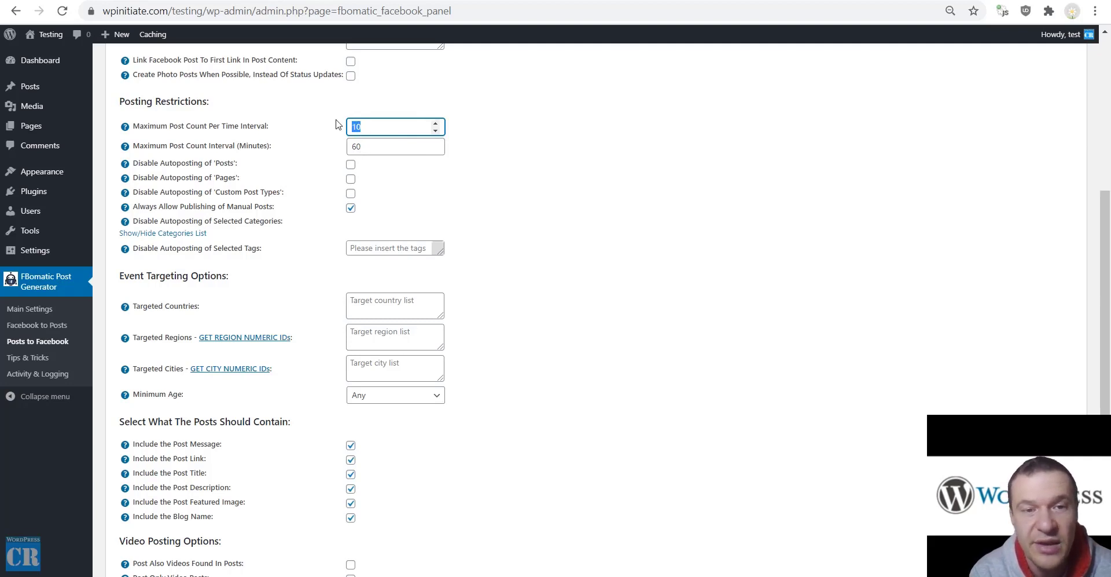
pyautogui.press('BackSpace')
pyautogui.click(349, 147)
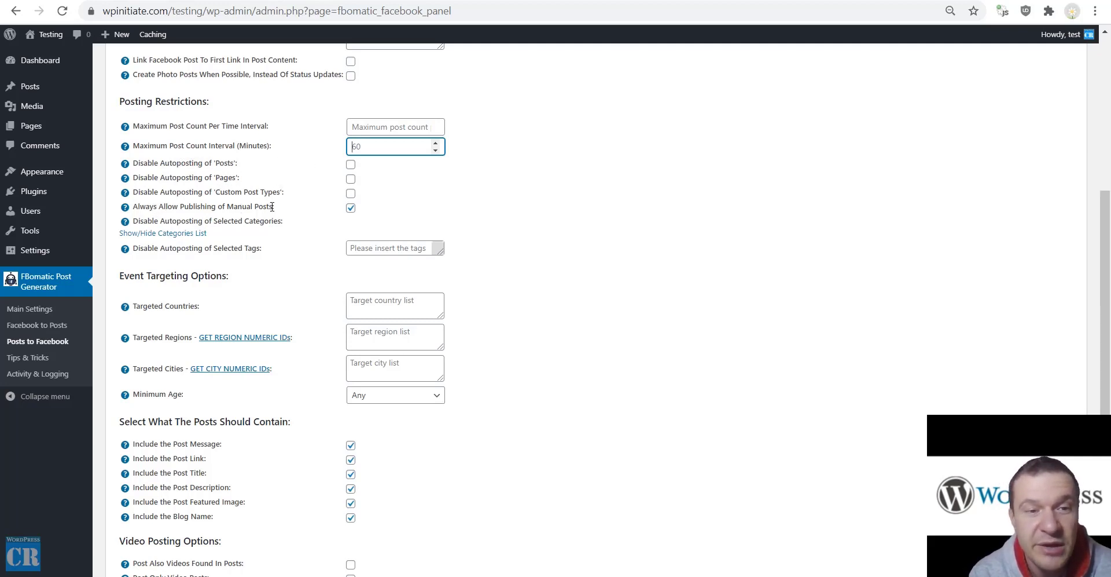
pyautogui.moveTo(273, 206); pyautogui.dragTo(135, 206)
pyautogui.click(176, 206)
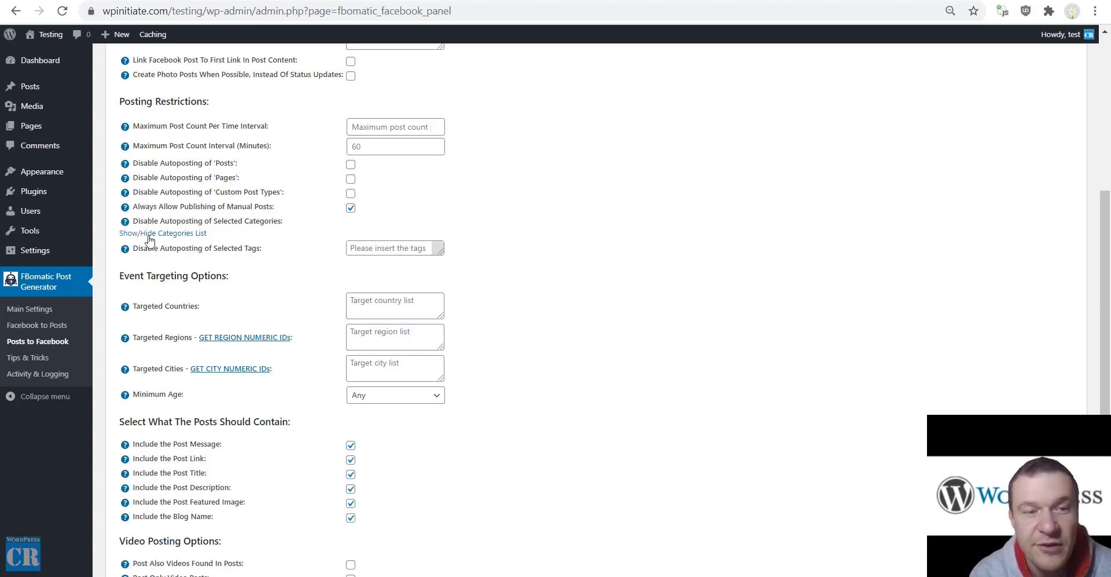
pyautogui.click(146, 234)
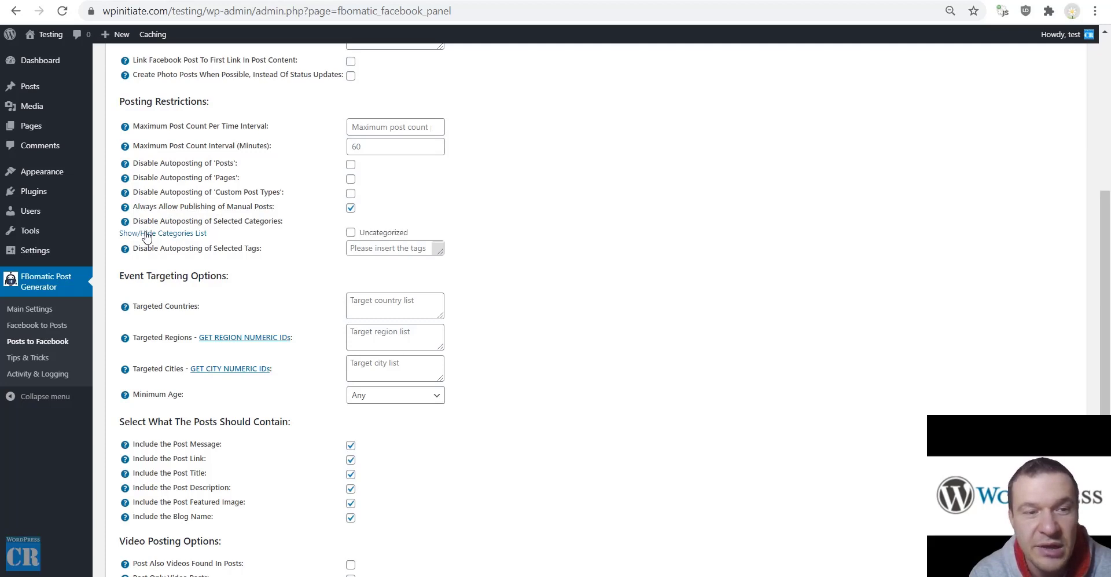
pyautogui.click(196, 233)
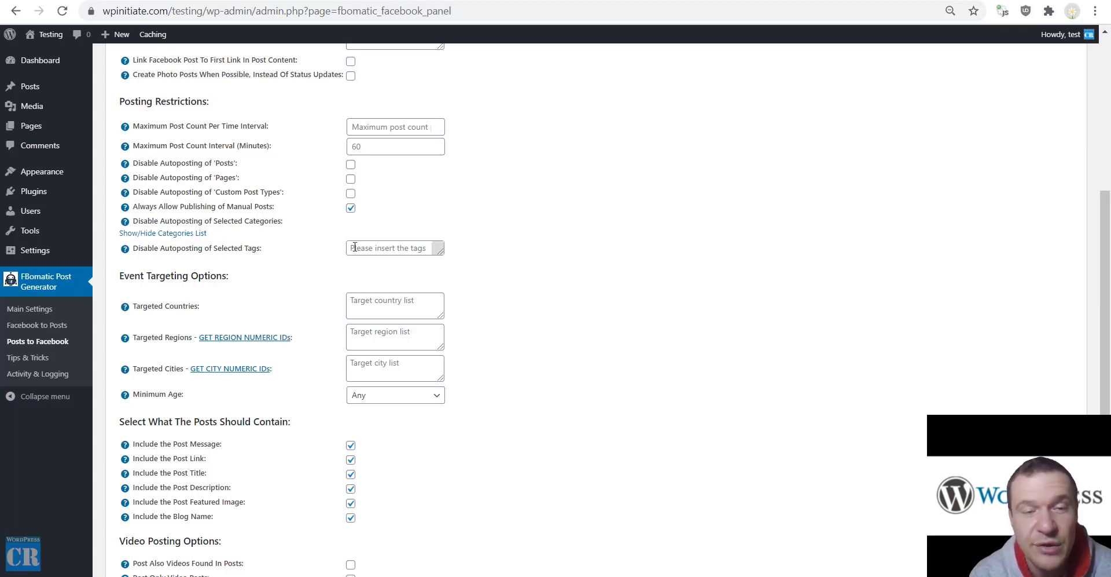
pyautogui.scroll(-2, 214, 307)
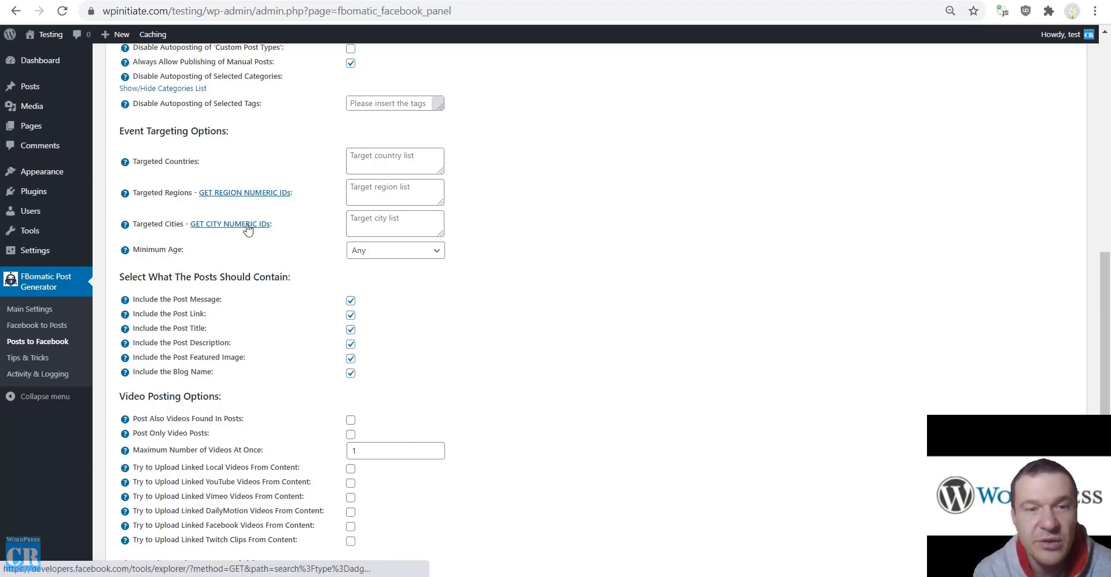
pyautogui.scroll(-3, 248, 229)
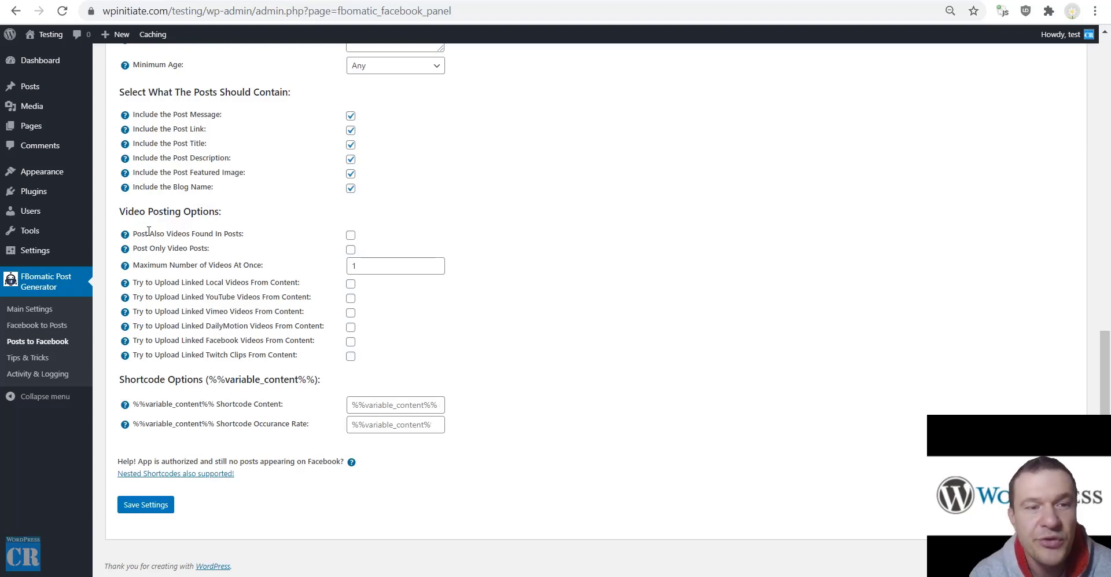
pyautogui.moveTo(147, 233); pyautogui.dragTo(237, 238)
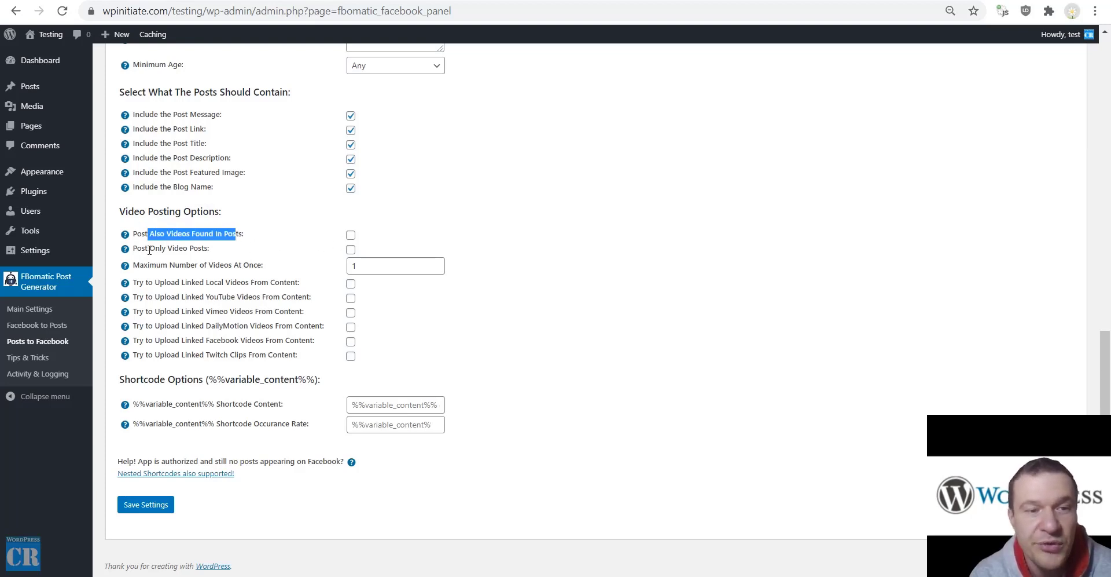
pyautogui.moveTo(149, 249); pyautogui.dragTo(209, 250)
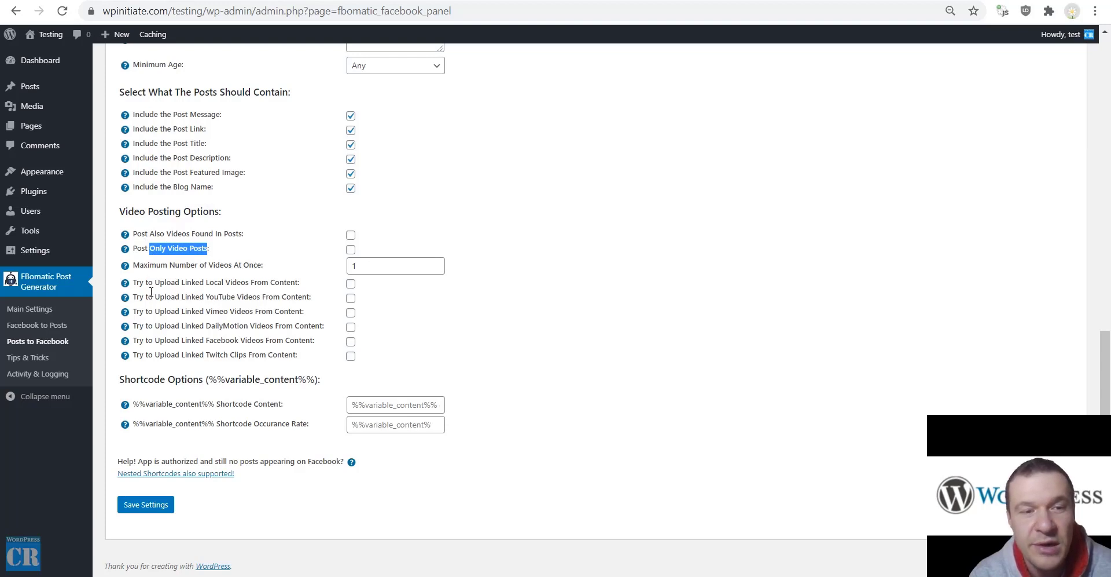
pyautogui.moveTo(149, 284); pyautogui.dragTo(234, 355)
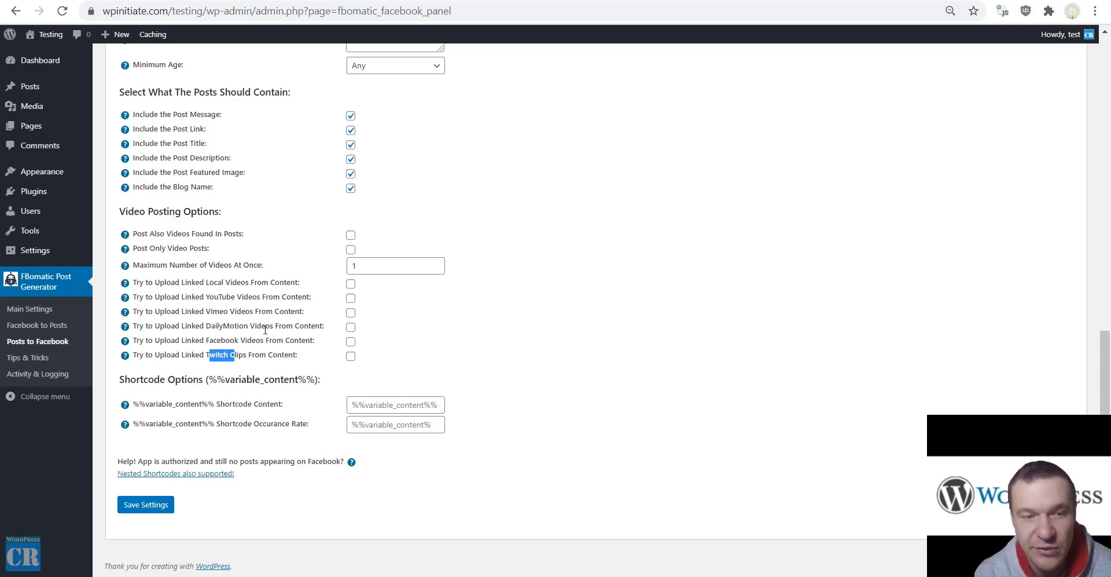
pyautogui.moveTo(134, 404); pyautogui.dragTo(215, 411)
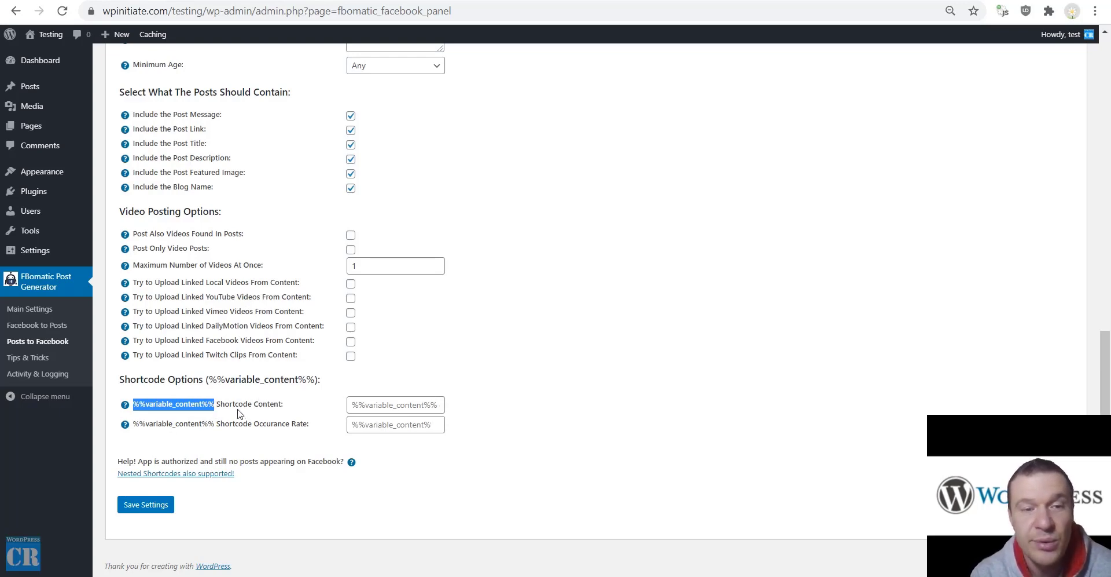
pyautogui.scroll(11, 265, 419)
pyautogui.scroll(-4, 225, 405)
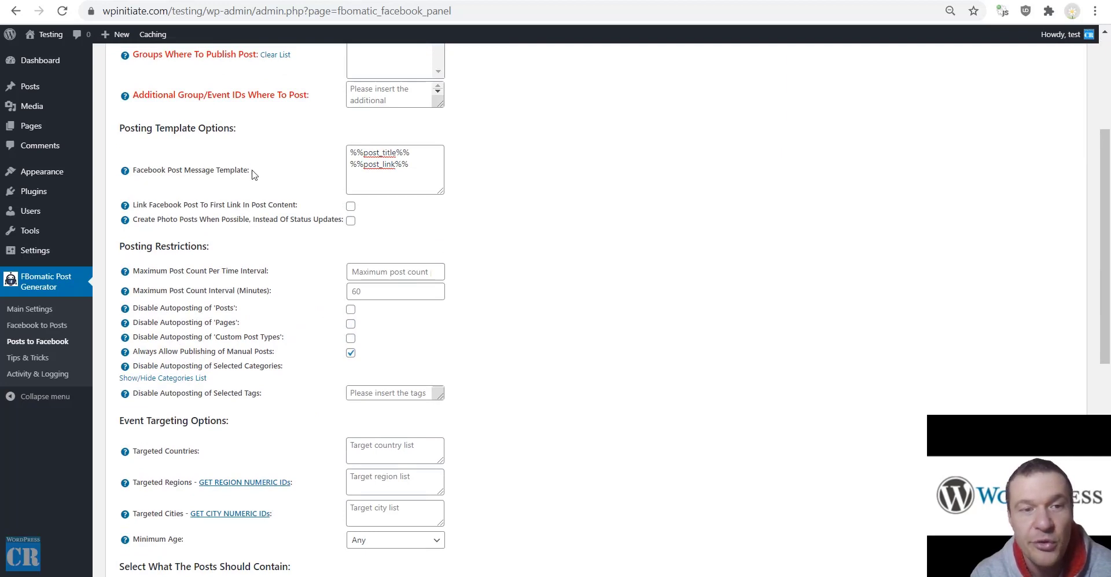
pyautogui.scroll(-9, 254, 173)
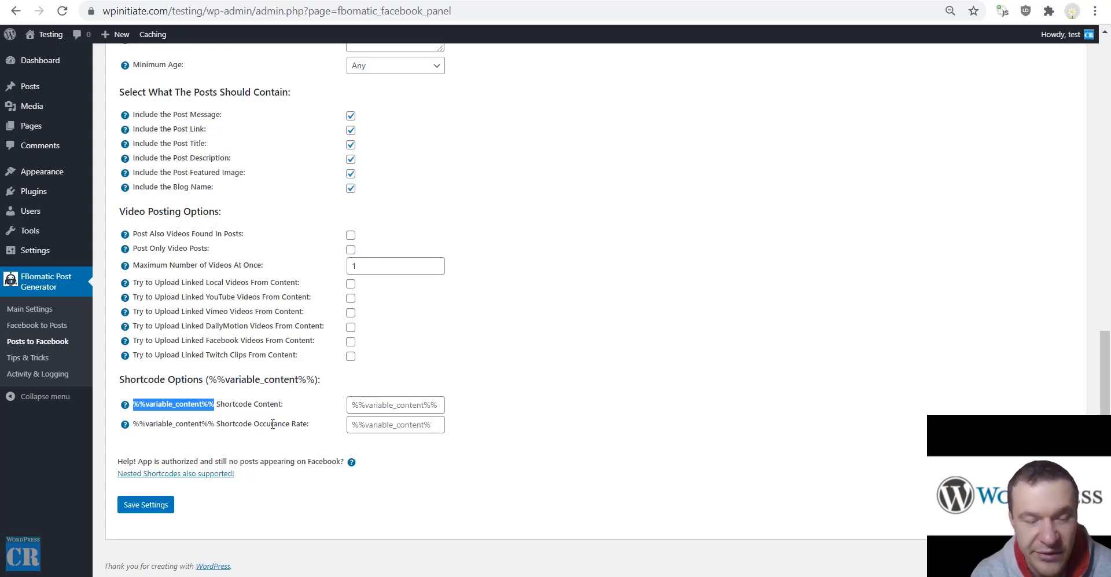
pyautogui.scroll(15, 272, 425)
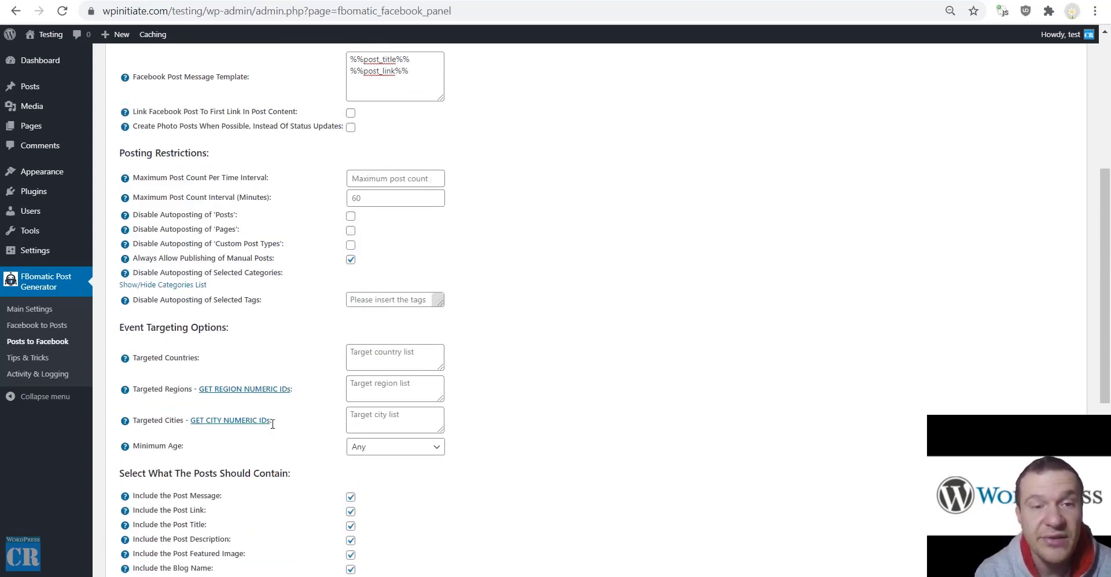